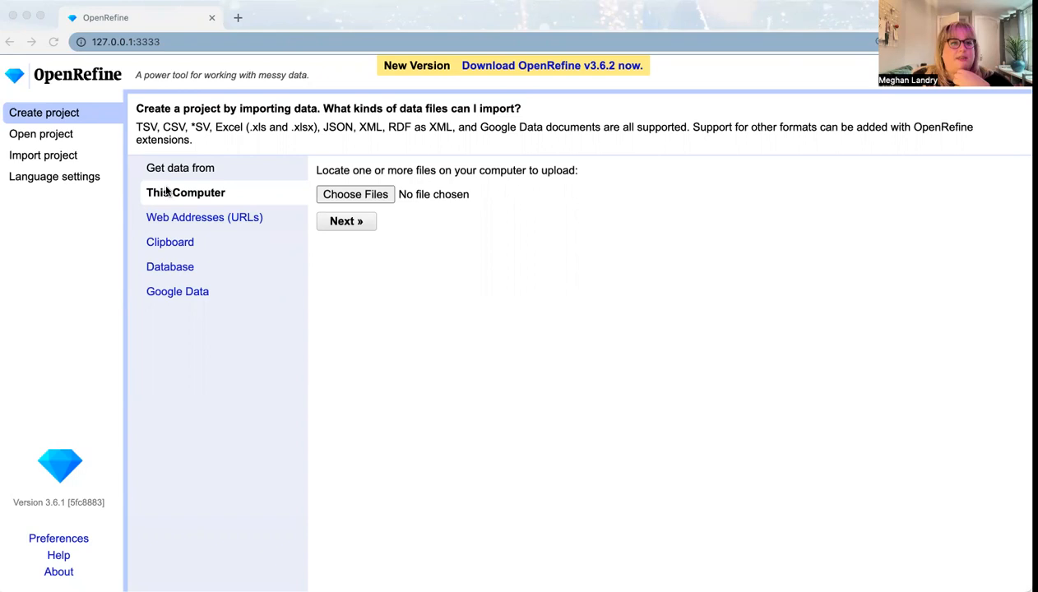
Step: Upload the SAFI openrefine CSV file from this computer and continue to its parsing options
left_click(369, 196)
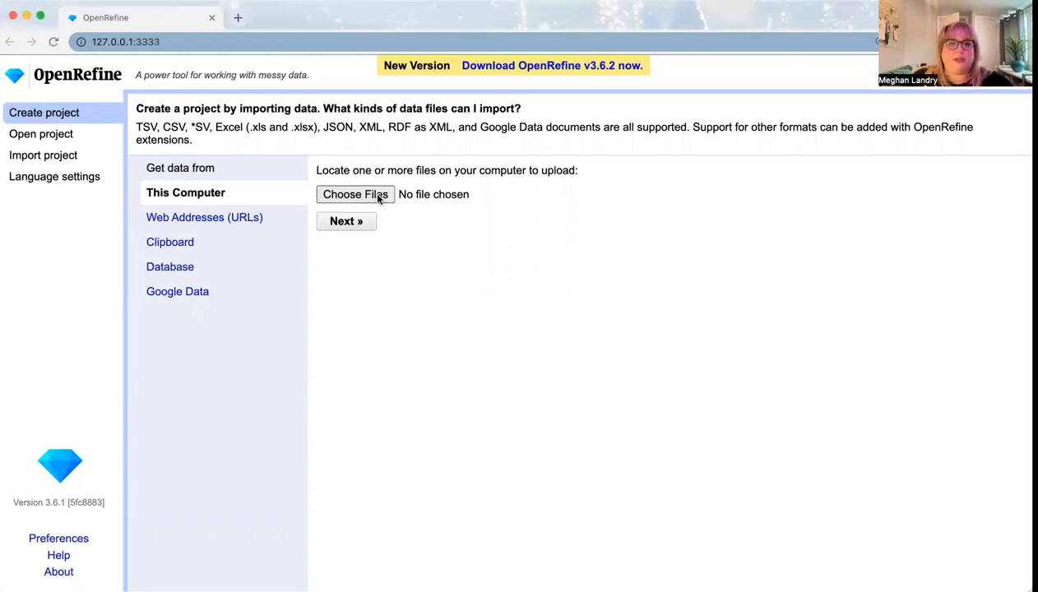
left_click(378, 195)
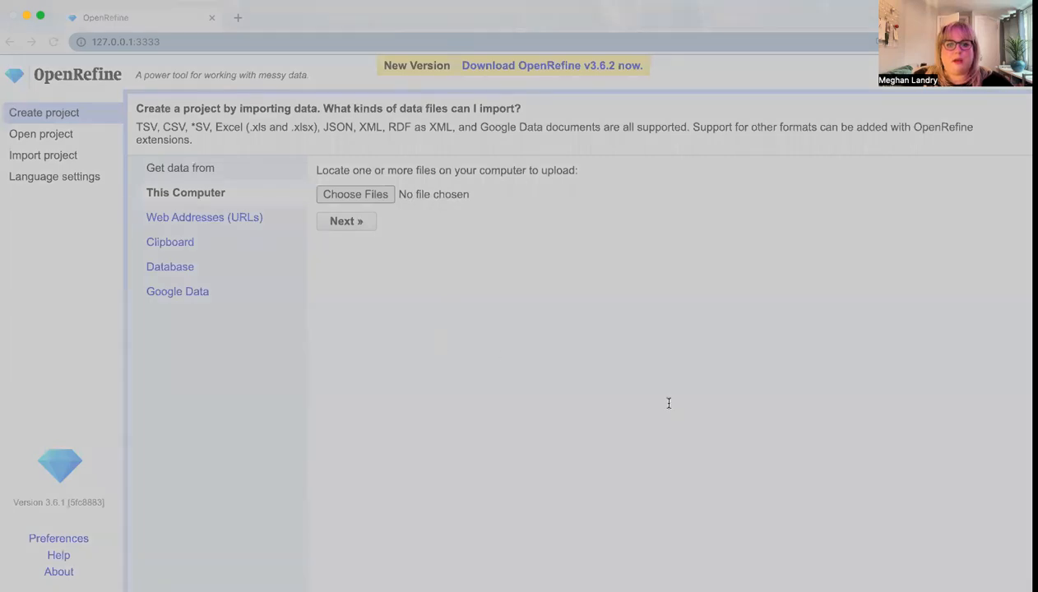
left_click(755, 435)
left_click(360, 222)
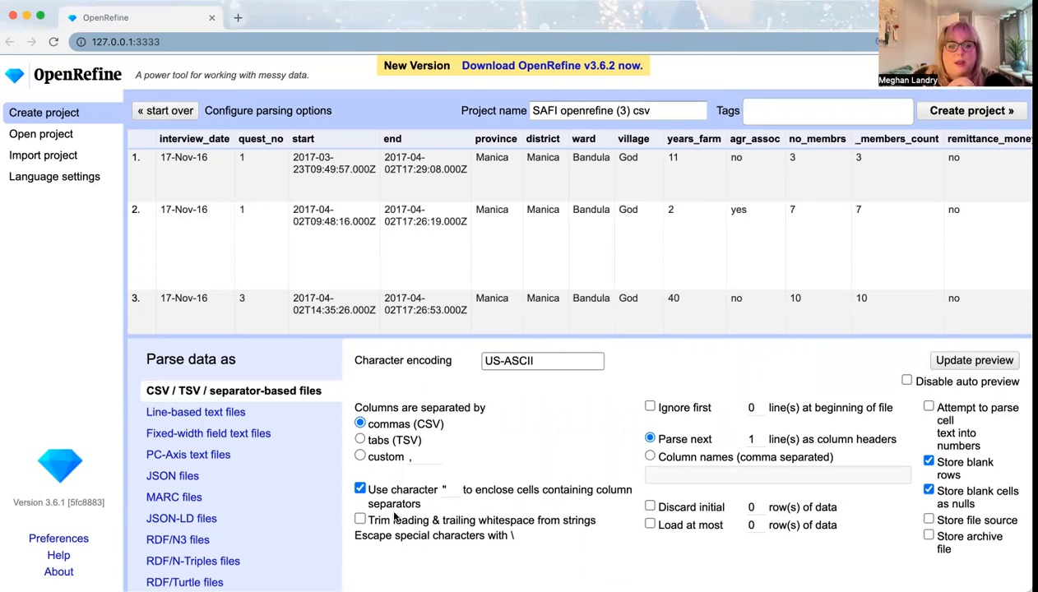
Step: Turn on trimming of leading and trailing whitespace from strings in the parsing options
left_click(360, 520)
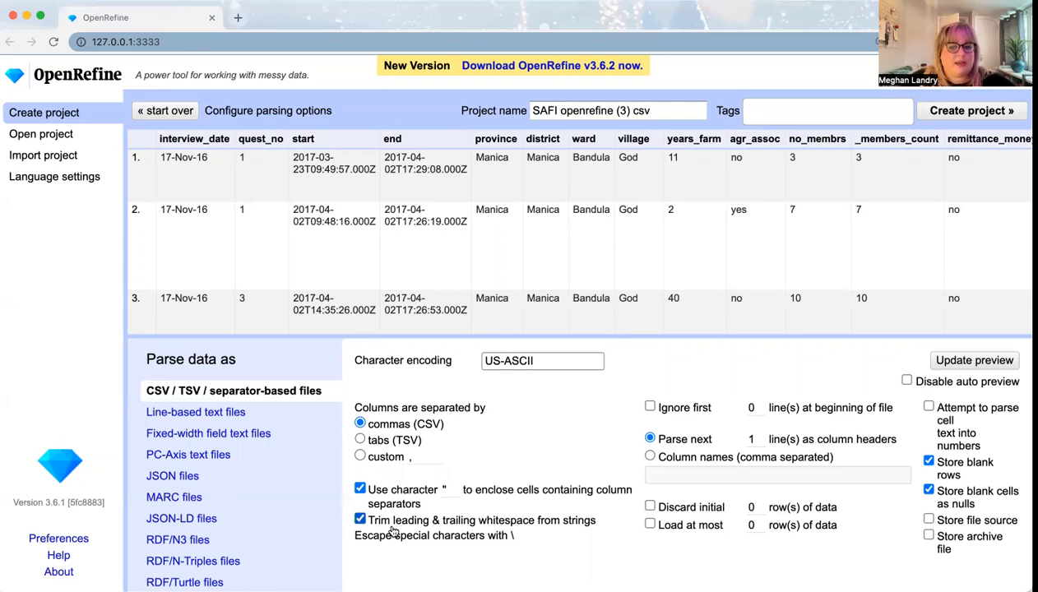
scroll(656, 498, "down", 1)
scroll(659, 507, "up", 1)
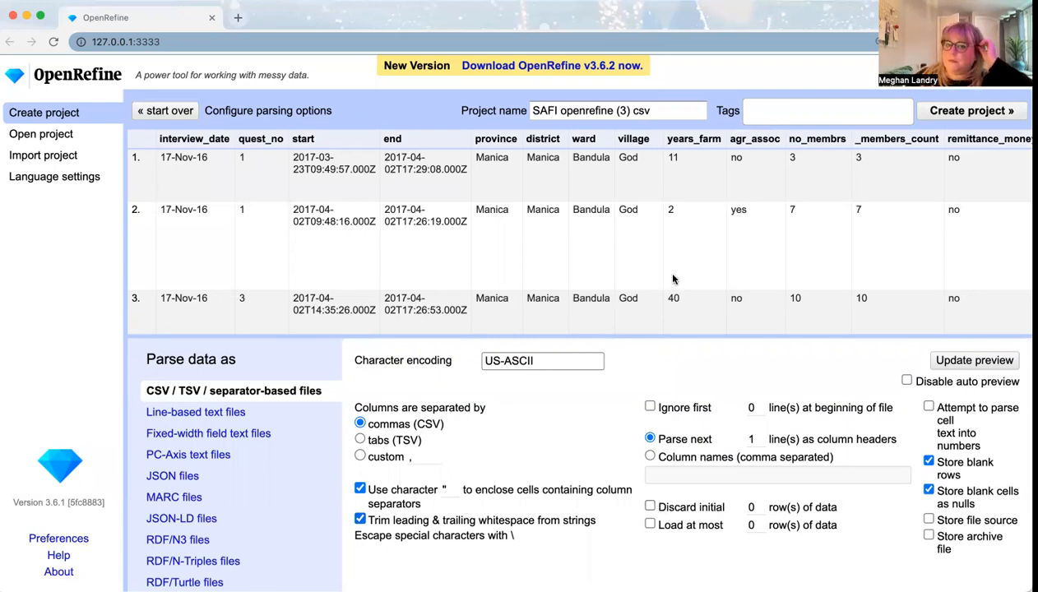
Step: Name the project "Session 1-4 OpenRefine" and create it
left_click_drag(671, 110, 491, 110)
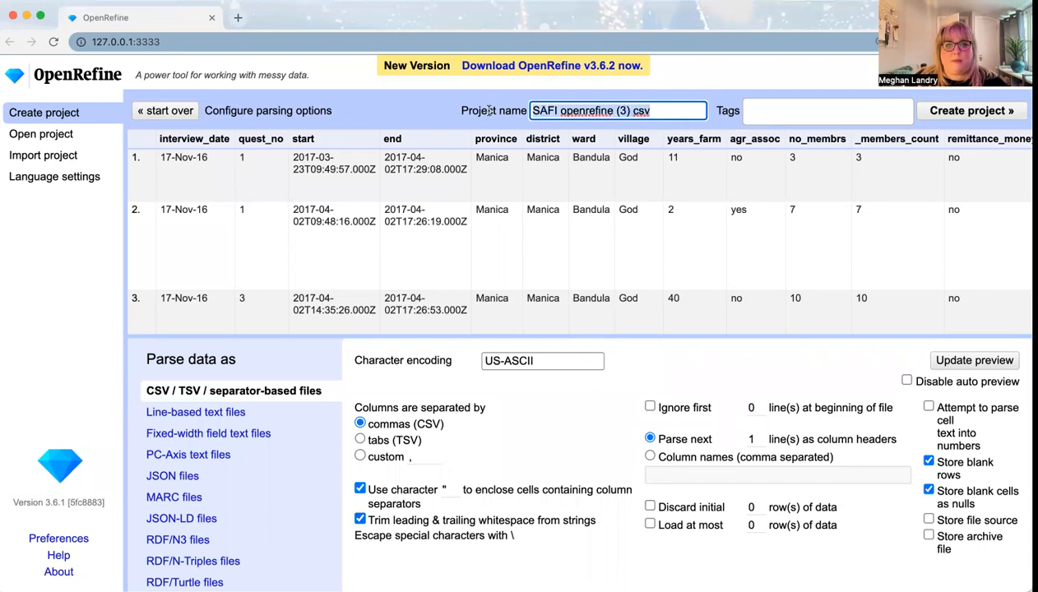
key("BackSpace")
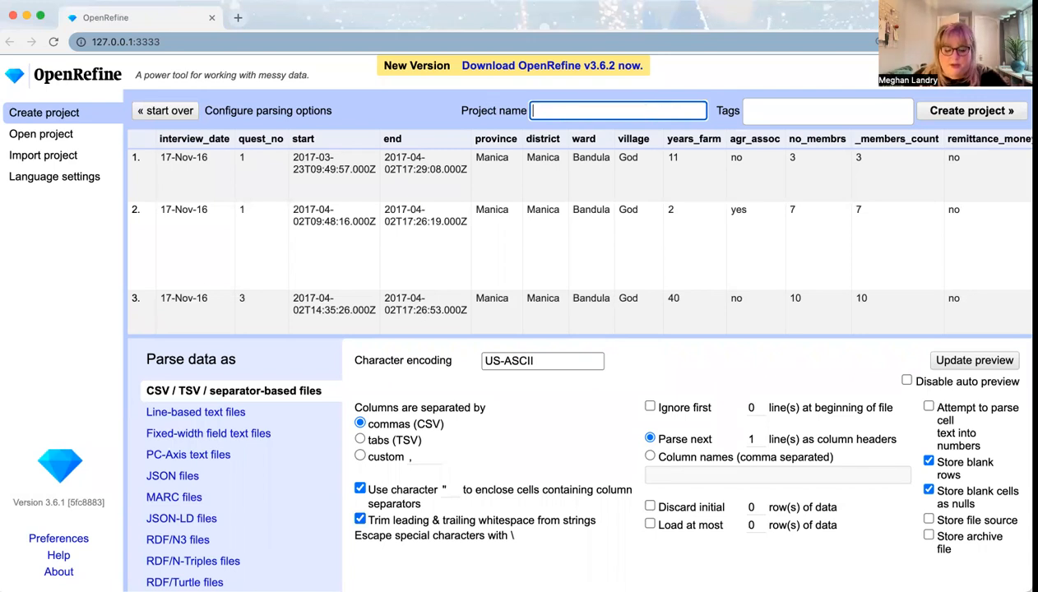
type("Session 1-4 OpenRefine")
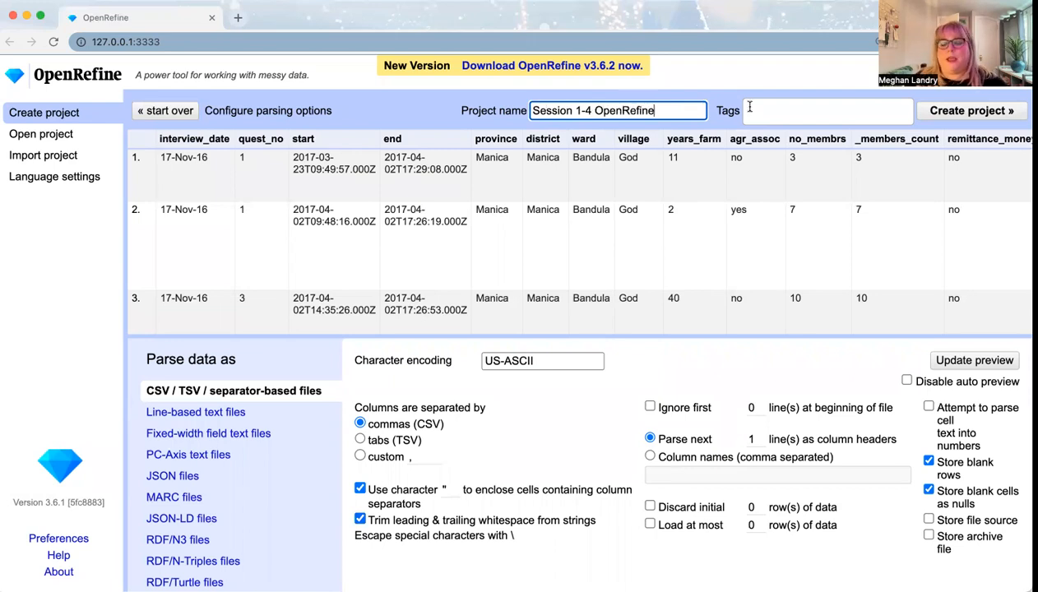
left_click(958, 115)
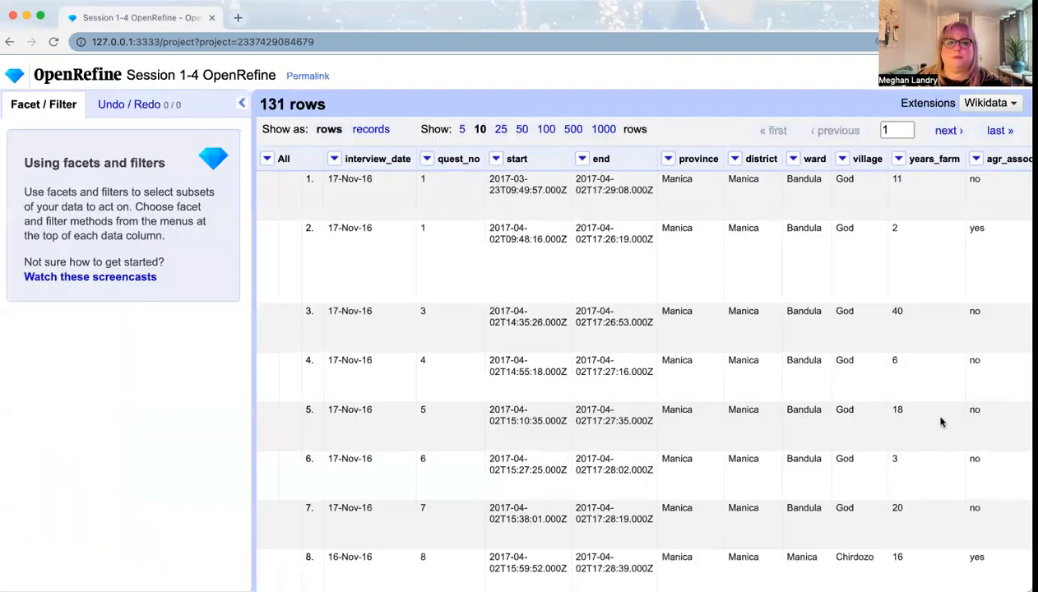
Step: Show 100 rows per page and check the edit options of the first row's province cell without changing it
mouse_move(863, 411)
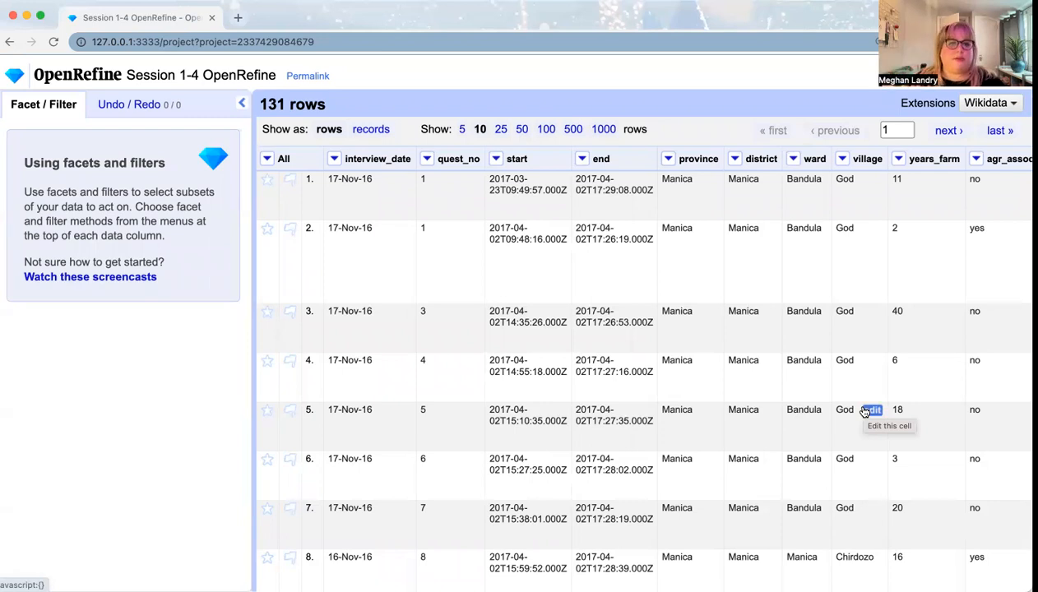
left_click(546, 130)
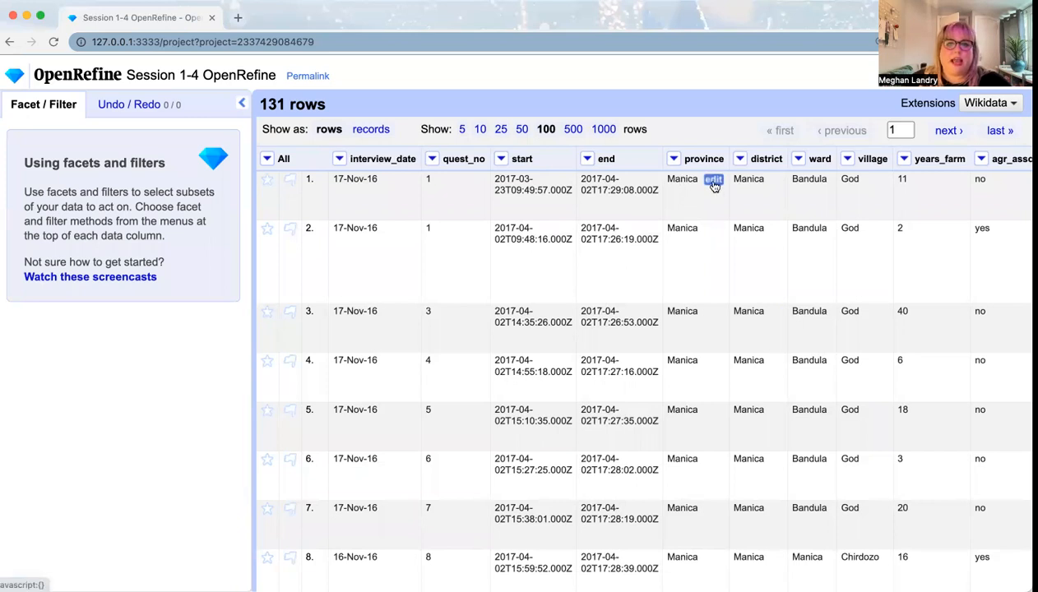
left_click(713, 180)
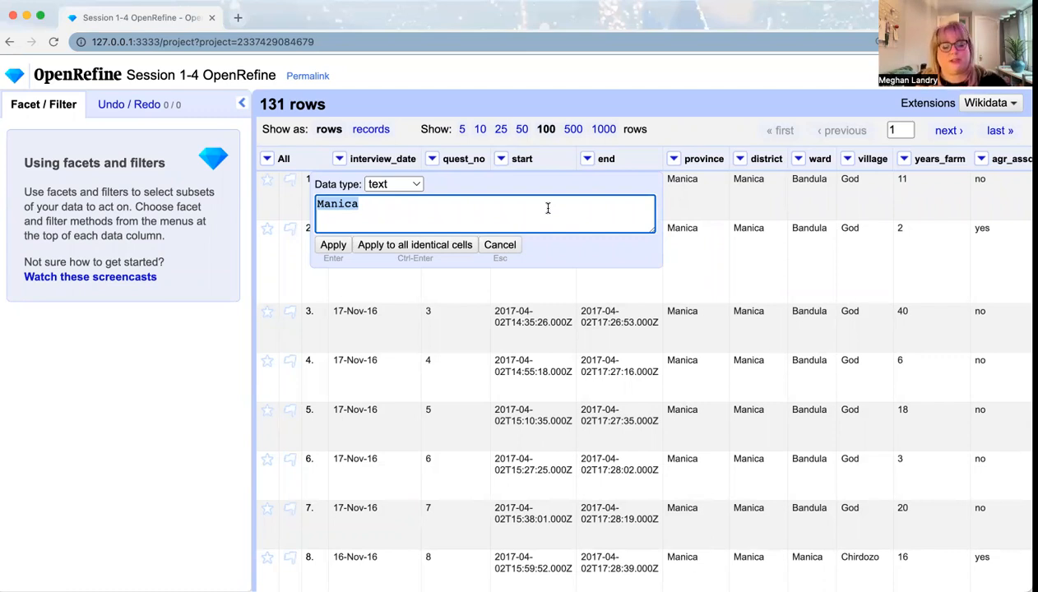
left_click(499, 244)
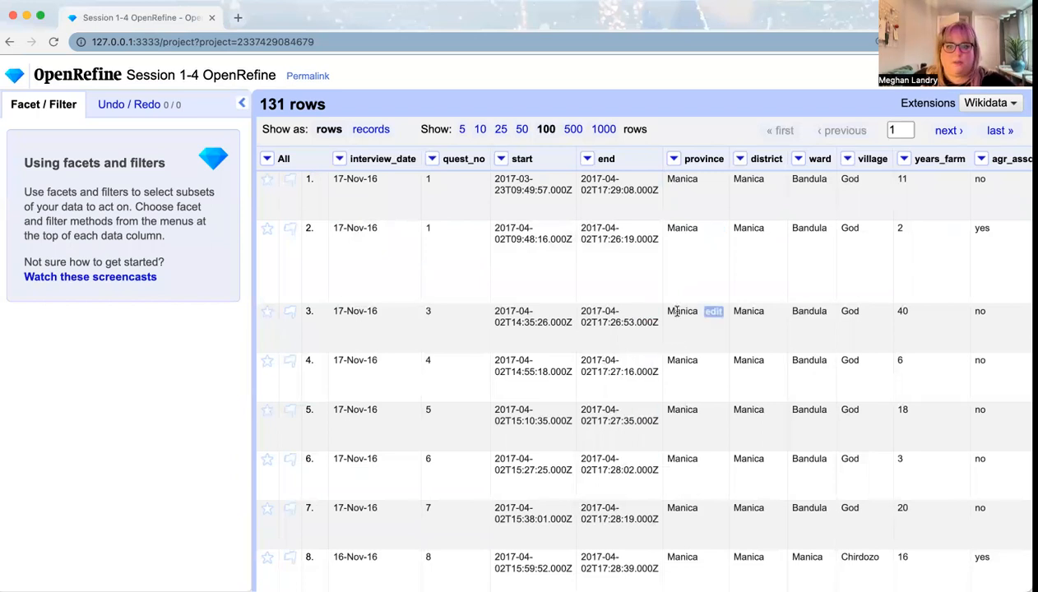
Step: Create a text facet on the village column
left_click(847, 162)
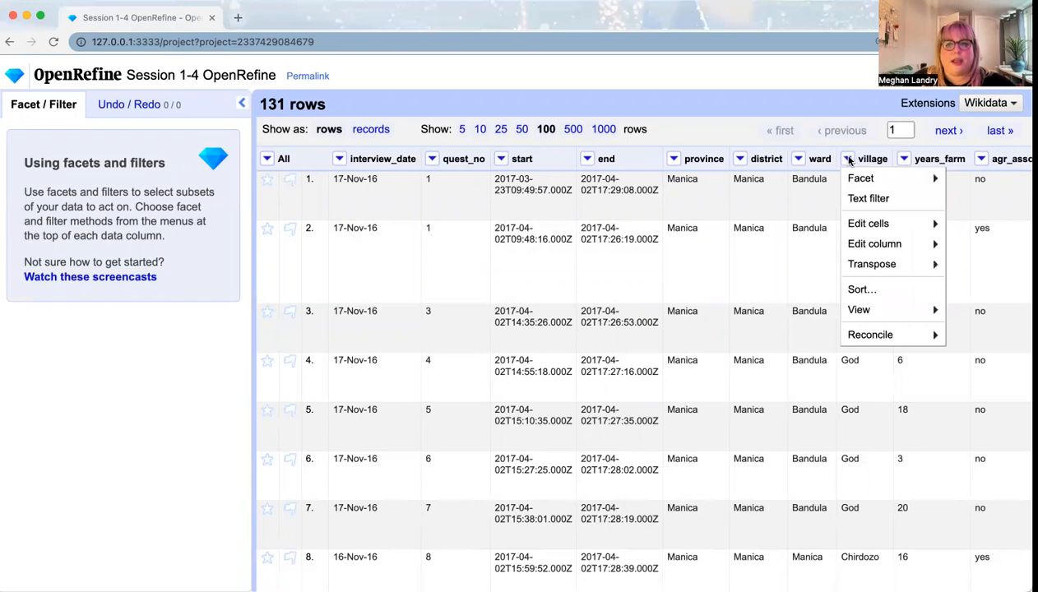
mouse_move(871, 176)
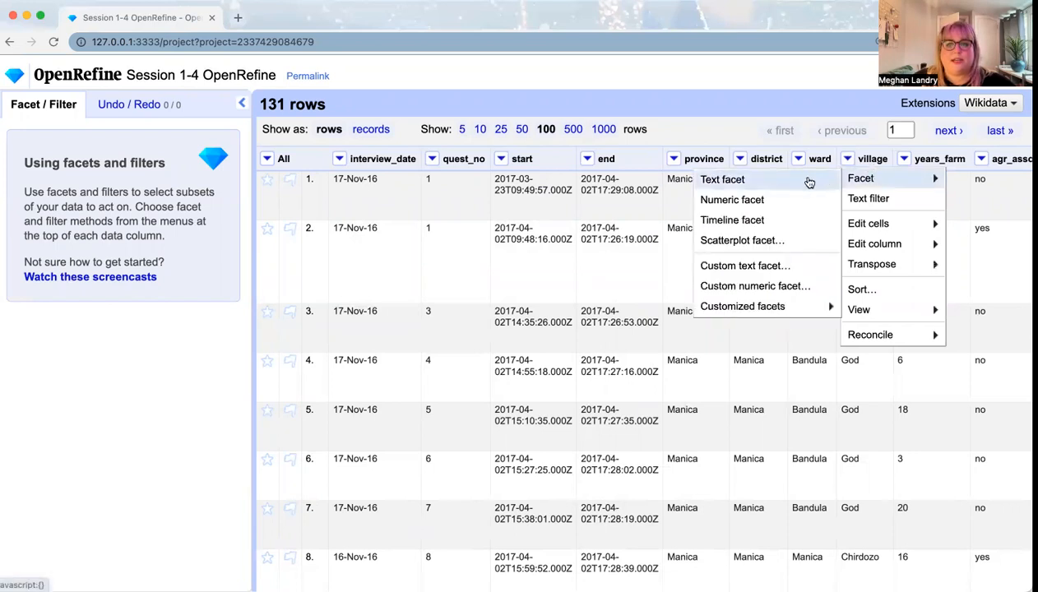
left_click(723, 180)
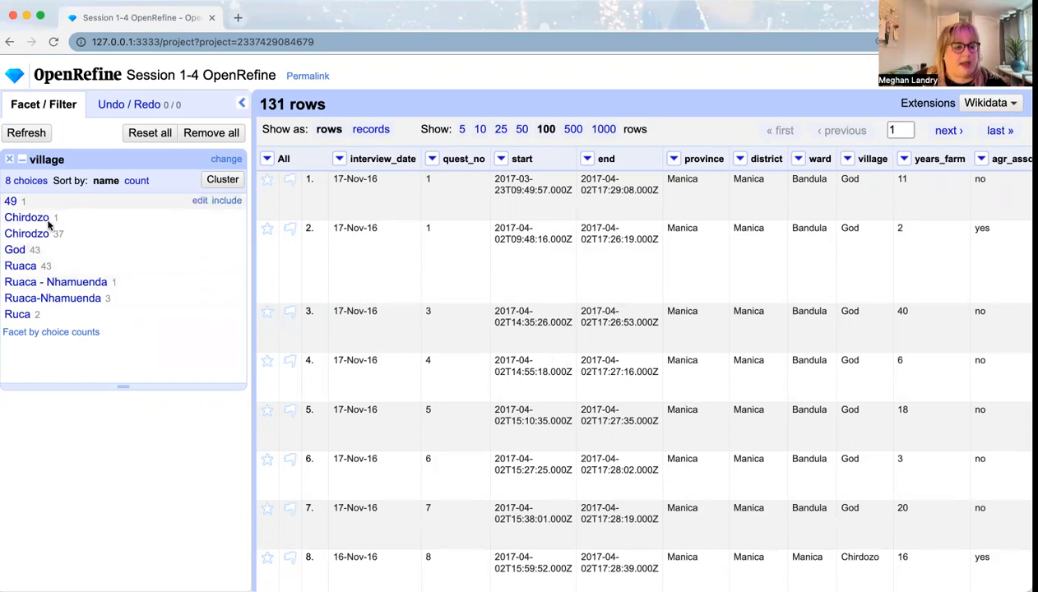
Step: Review the village facet's choices by count and by name, and inspect the editor of the 49 choice without changing it
left_click(137, 181)
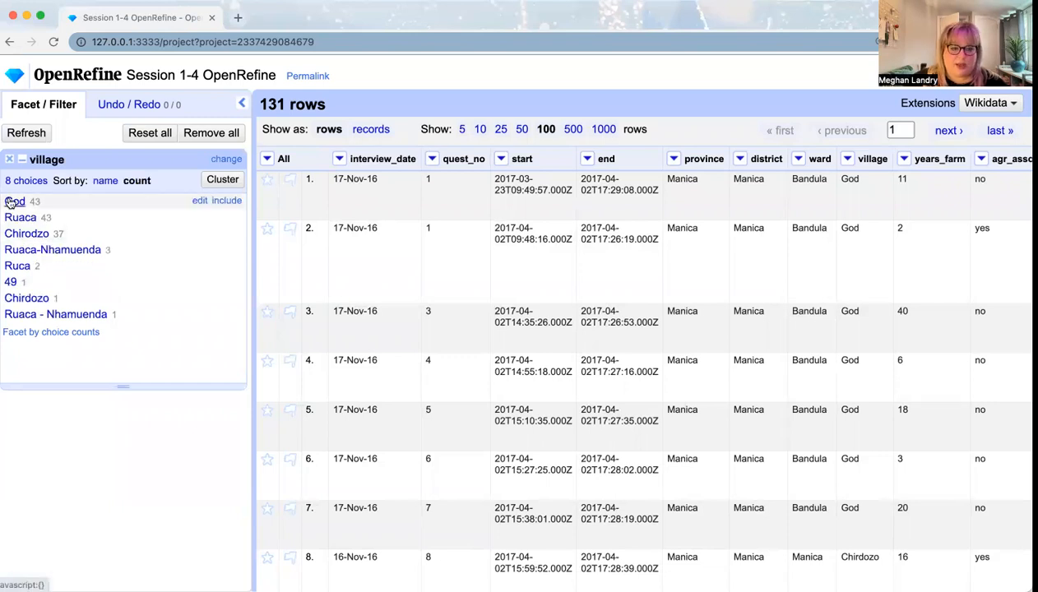
left_click(104, 182)
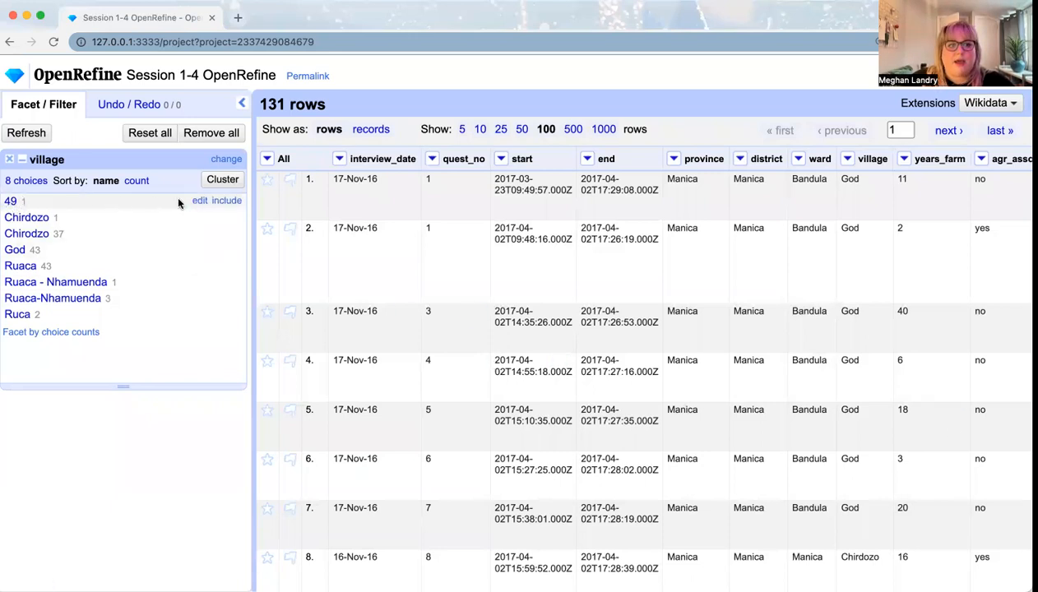
left_click(200, 200)
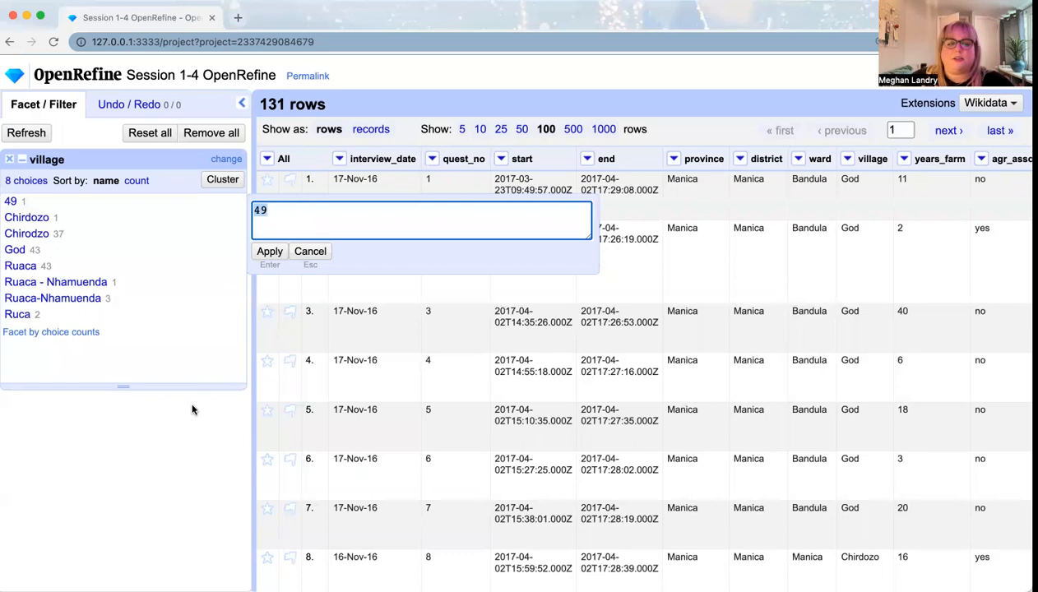
key("Escape")
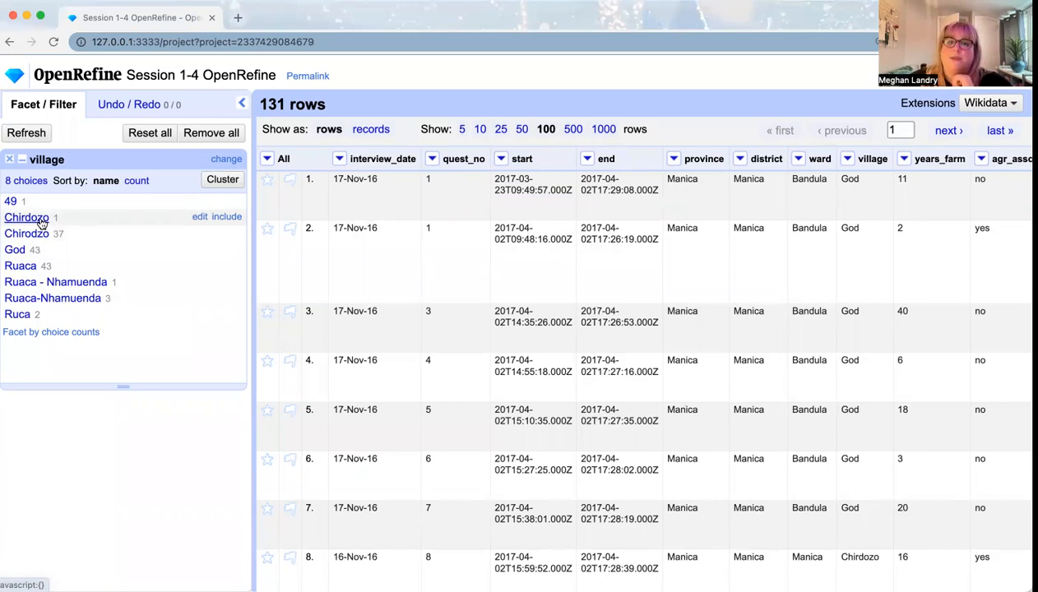
Step: Change the village facet value Chirdozo to Chirdzo and compare the choices by count and by name
left_click(198, 217)
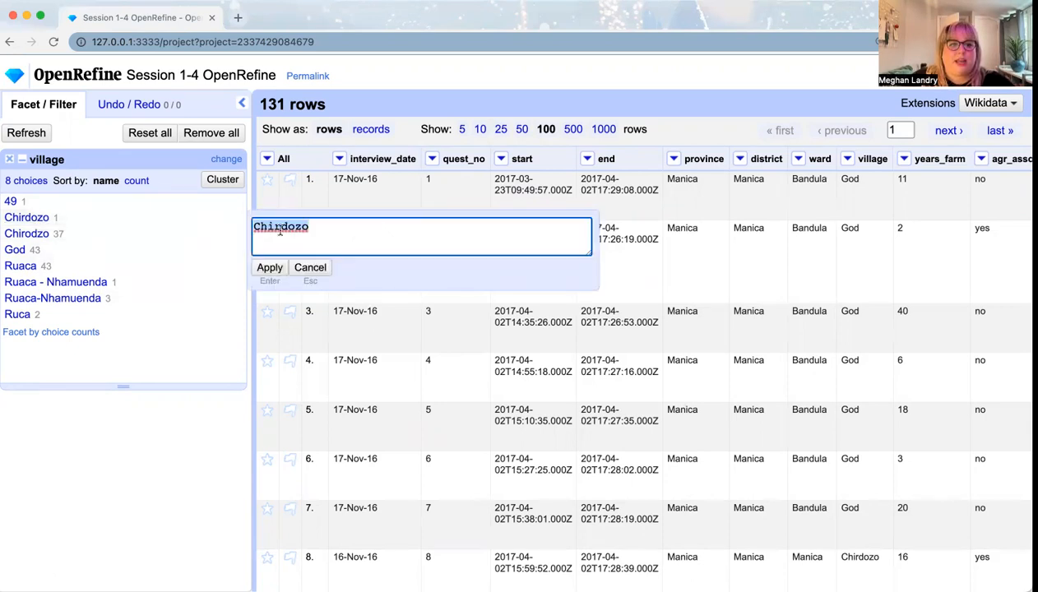
left_click(294, 226)
key("BackSpace")
left_click(260, 261)
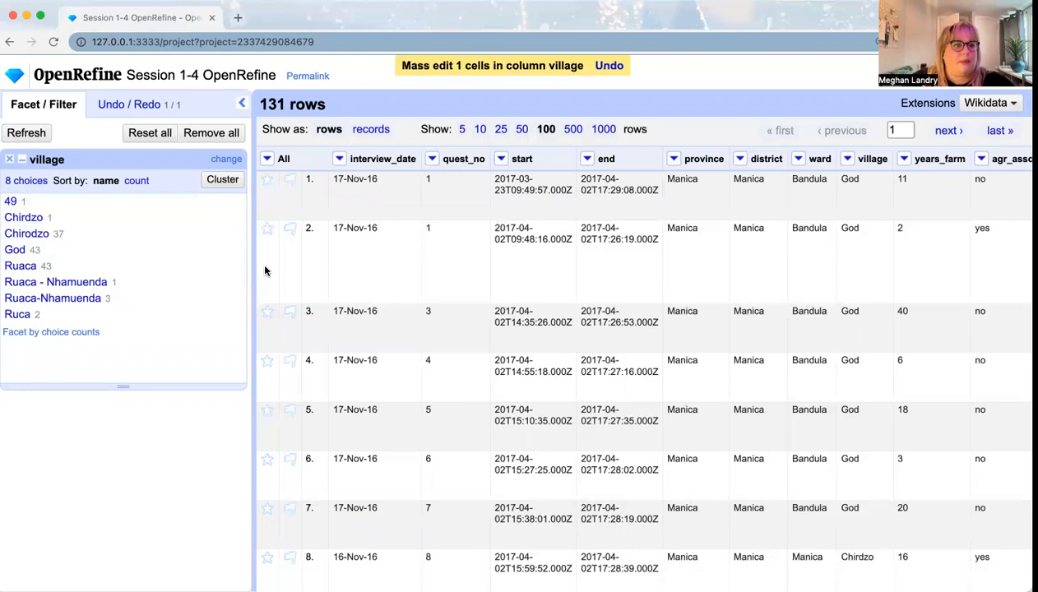
left_click(138, 181)
left_click(107, 182)
Step: Change the village facet value "Ruaca - Nhamuenda" to "Ruaca"
mouse_move(87, 301)
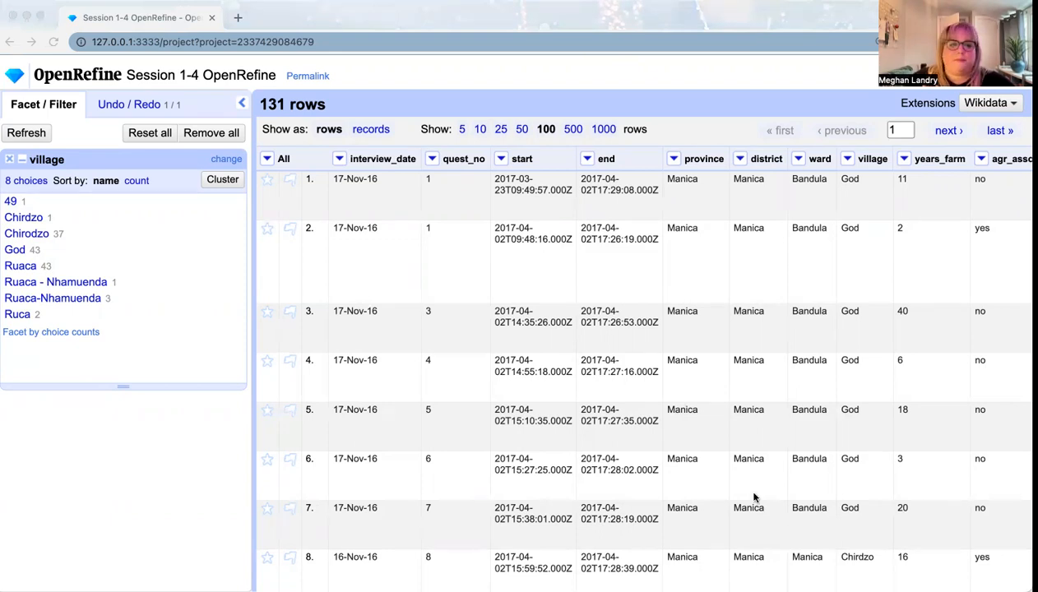
left_click(127, 286)
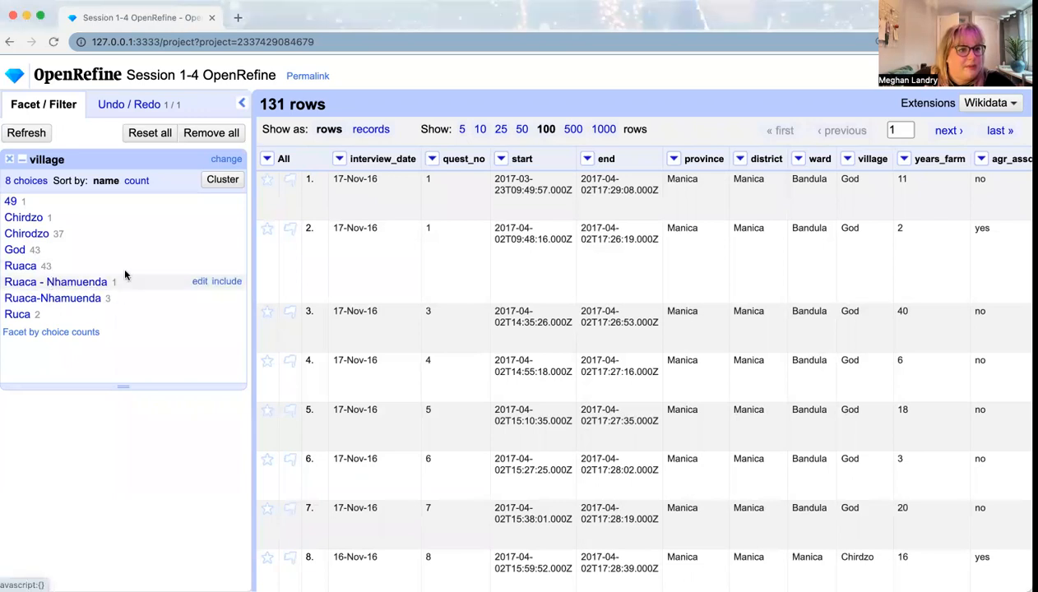
left_click(200, 282)
left_click(324, 295)
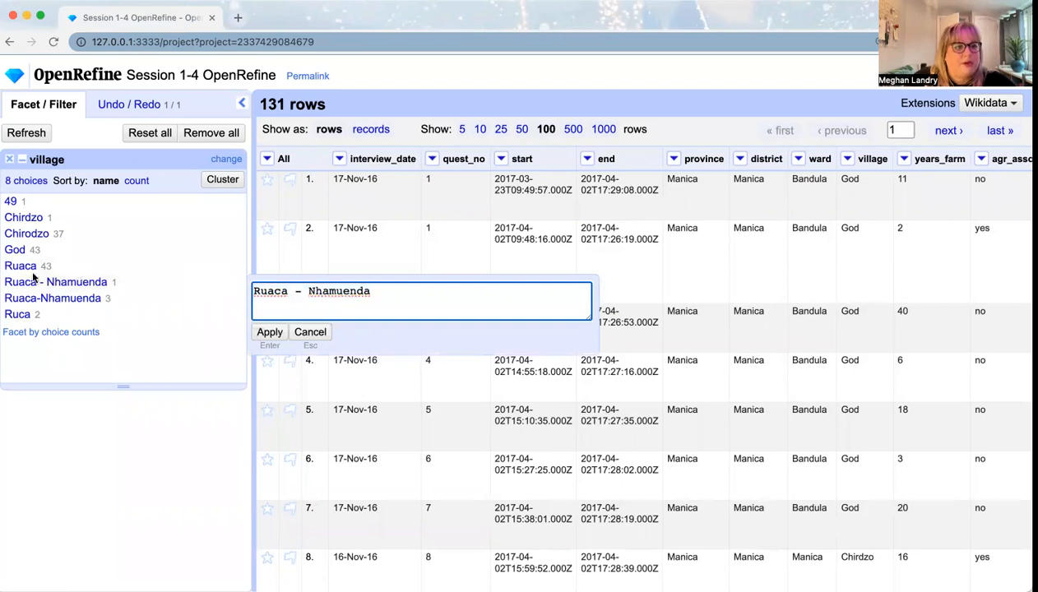
left_click(356, 299)
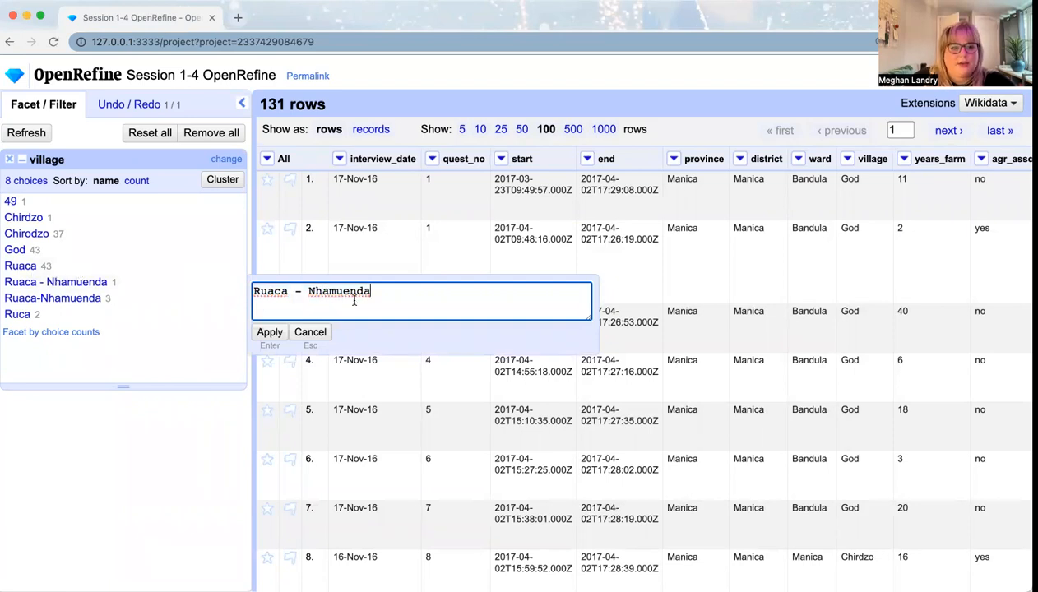
left_click(289, 295, "shift")
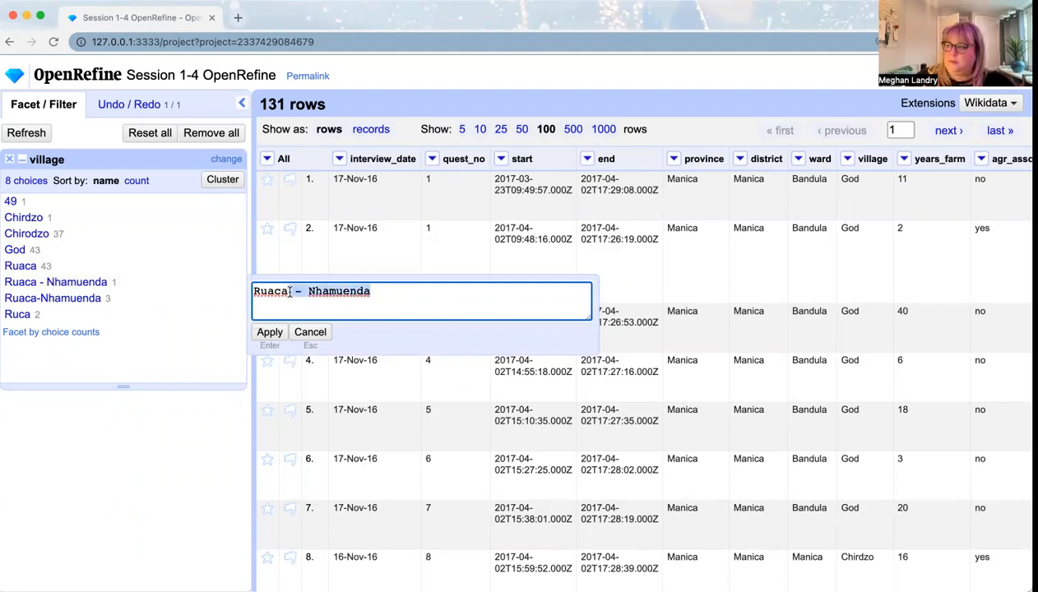
key("BackSpace")
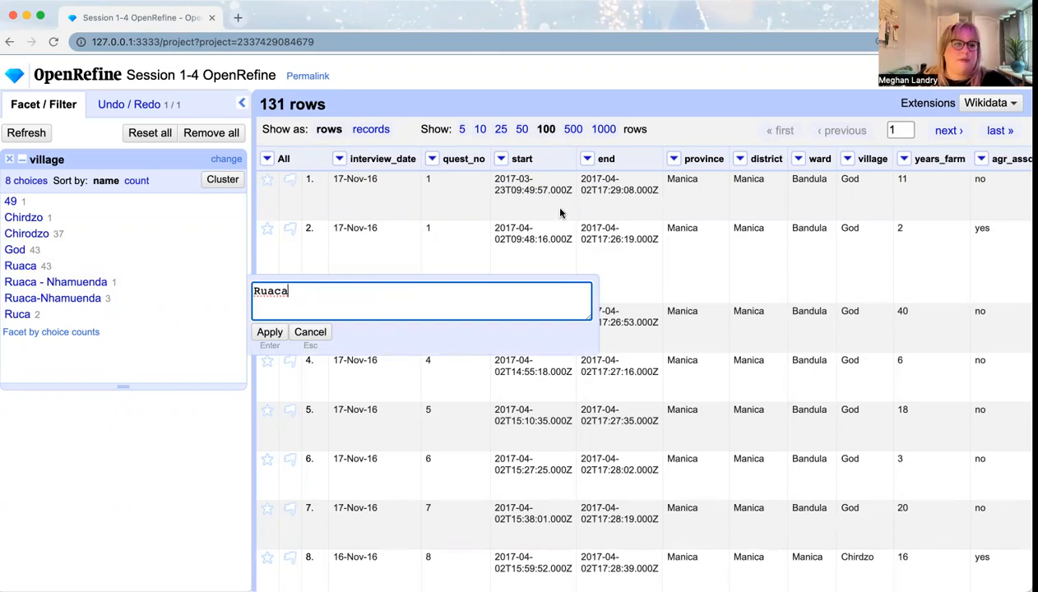
left_click(269, 332)
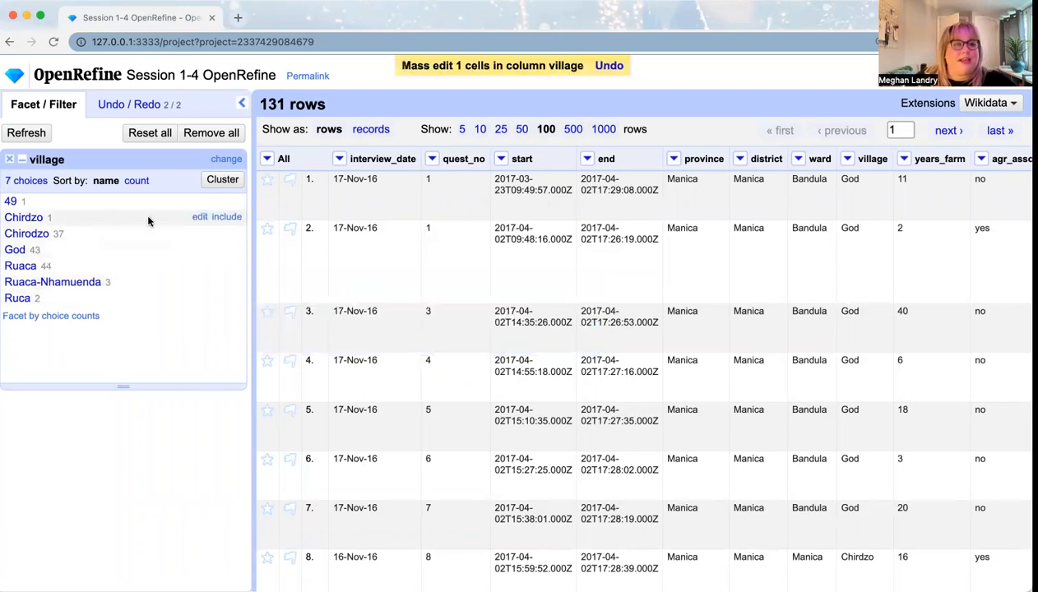
Step: Correct the village facet value Chirdzo to Chirodzo
left_click(198, 218)
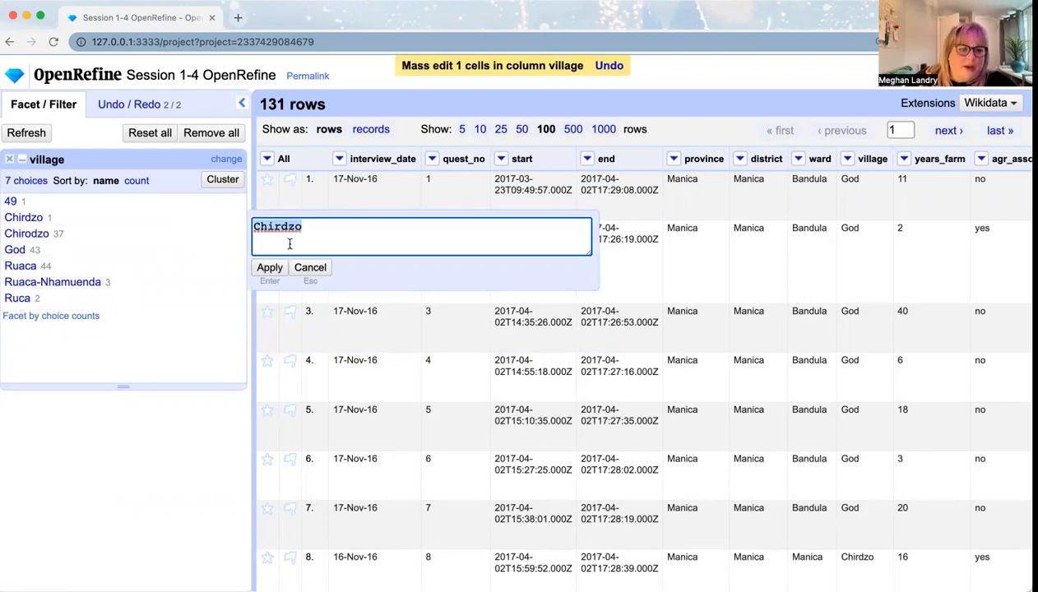
left_click(345, 238)
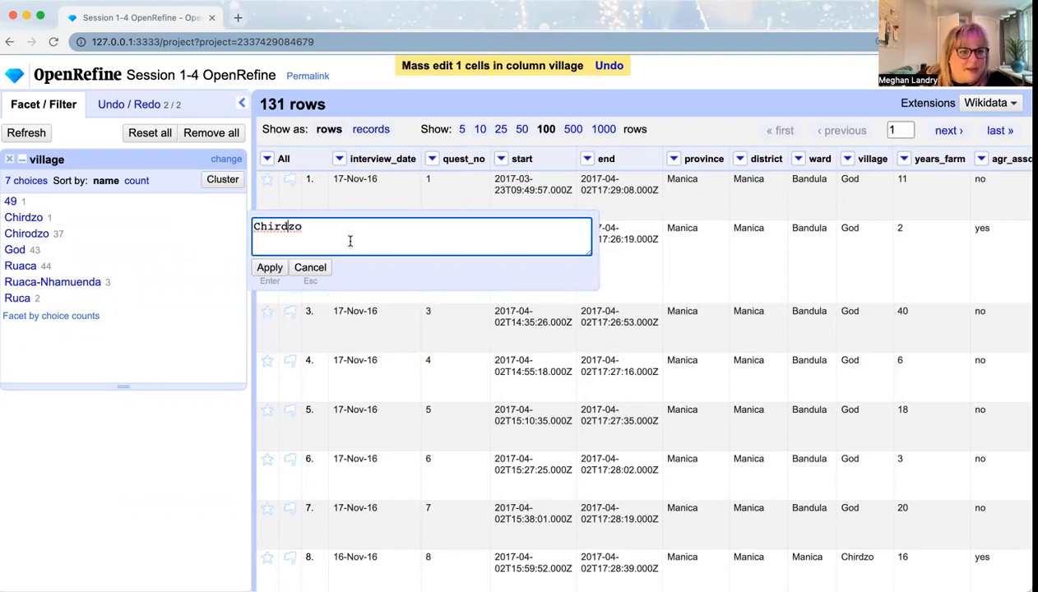
type("o")
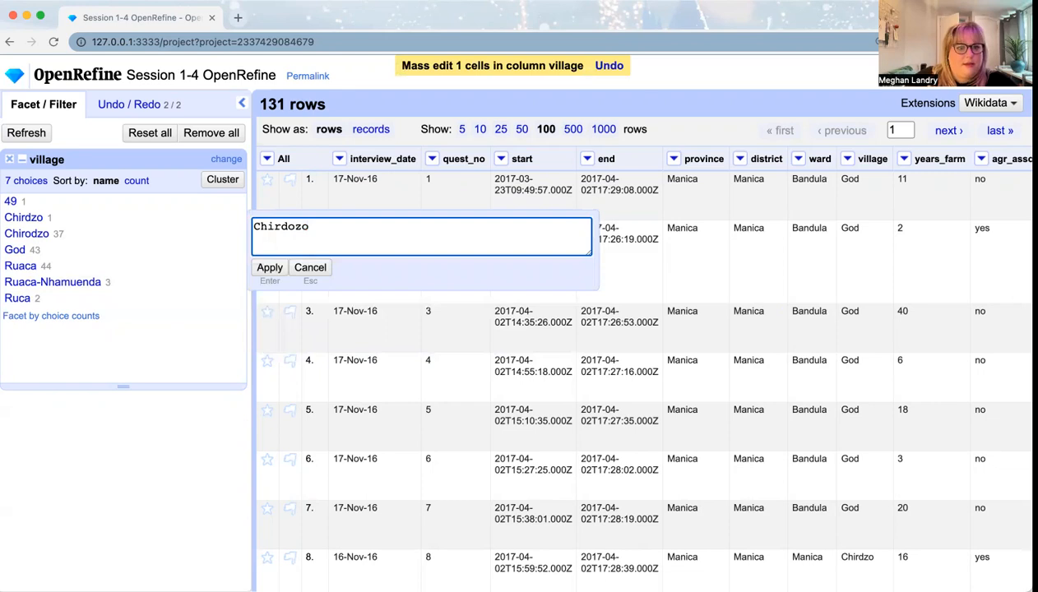
key("BackSpace")
key("Left")
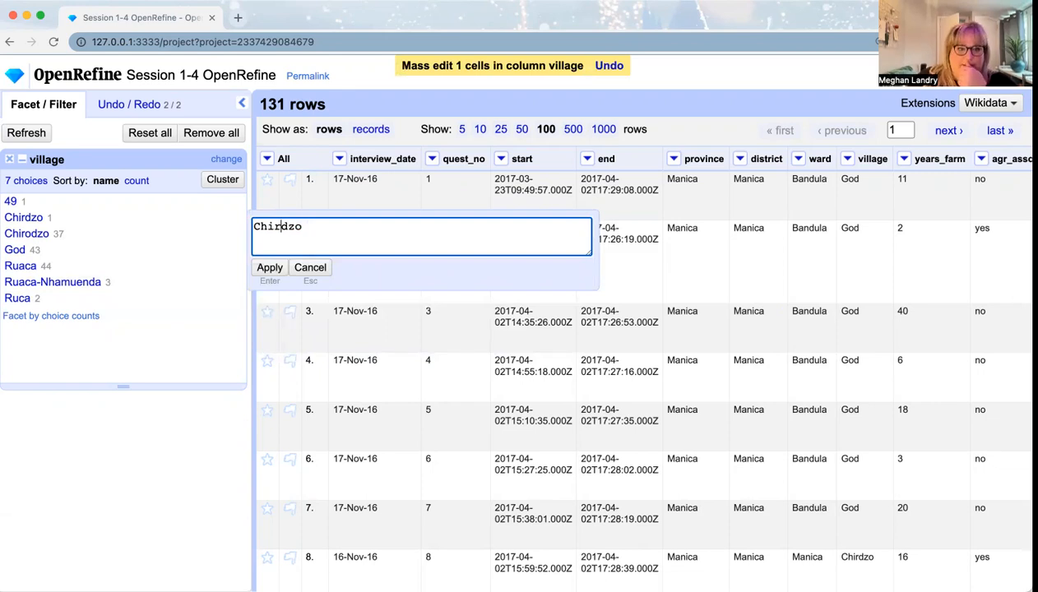
type("o")
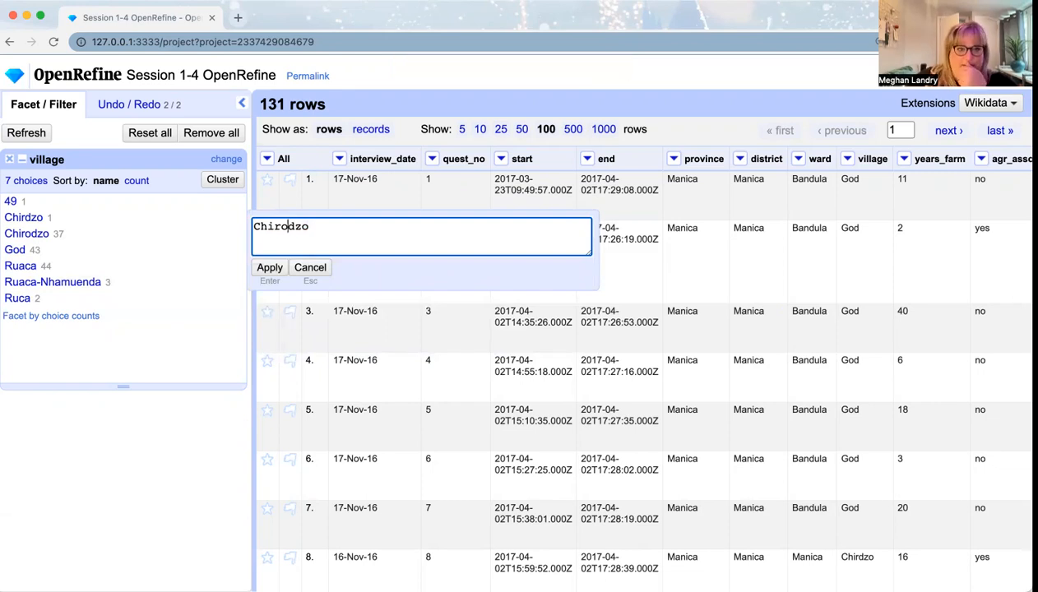
left_click(269, 268)
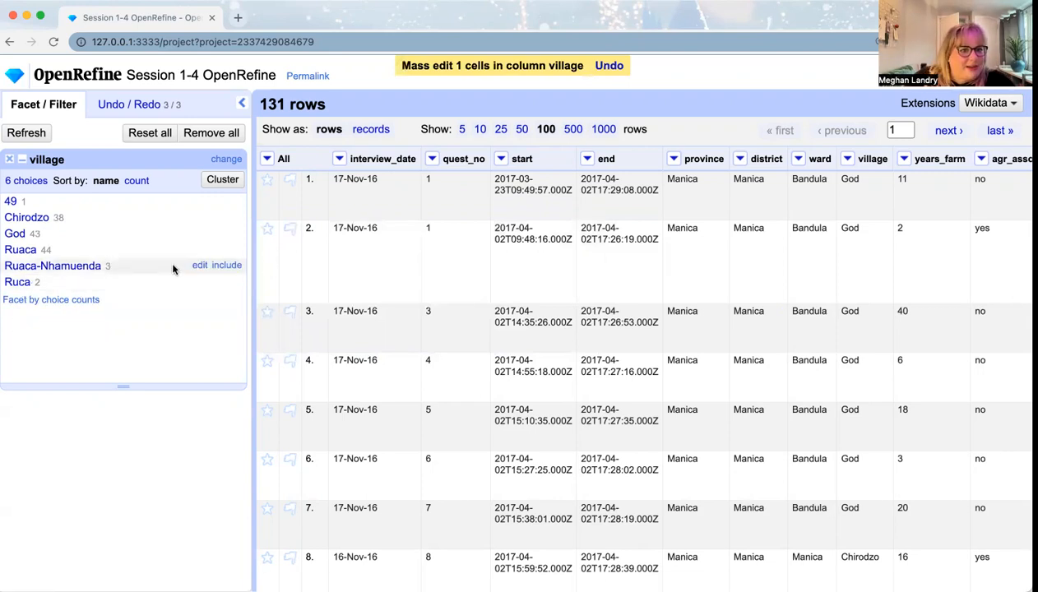
Step: Change the village facet value "Ruaca-Nhamuenda" to "Ruaca"
left_click(202, 267)
left_click(371, 277)
left_click_drag(368, 275, 288, 268)
key("BackSpace")
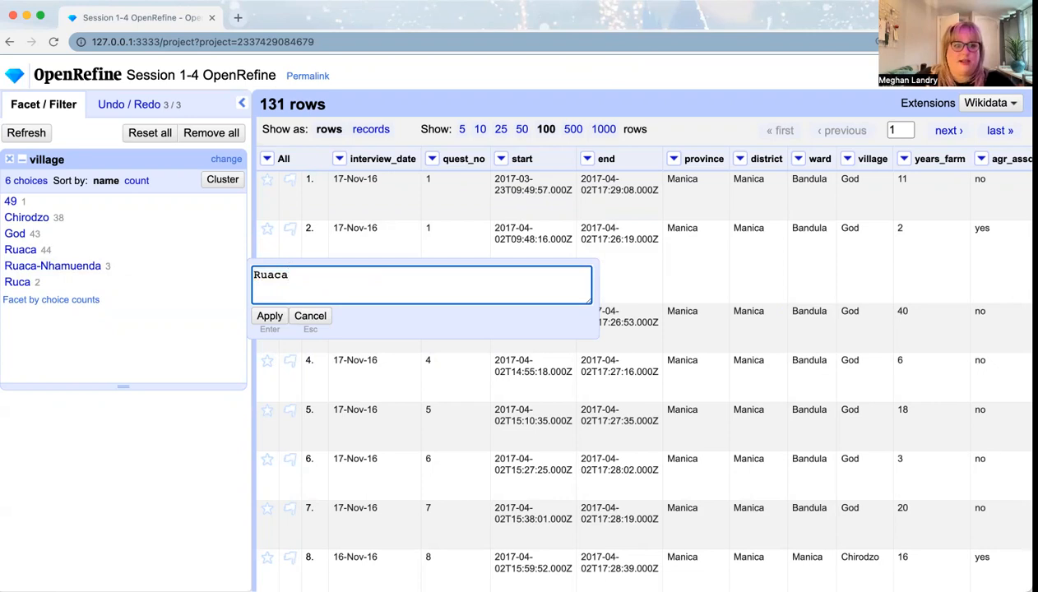
left_click(269, 316)
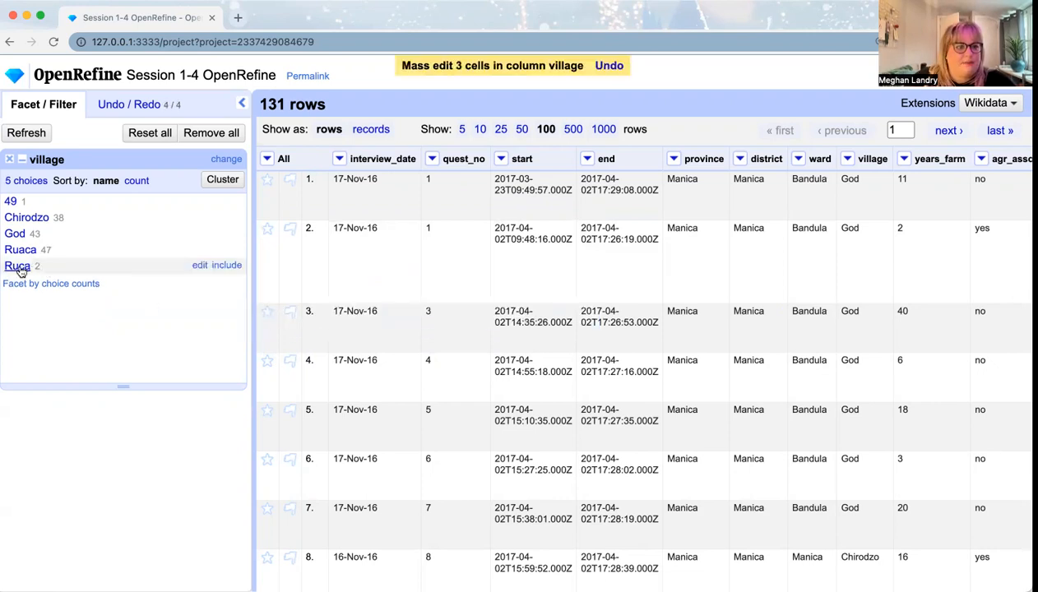
Step: Correct the village facet value "Ruca" to "Ruaca"
left_click(200, 265)
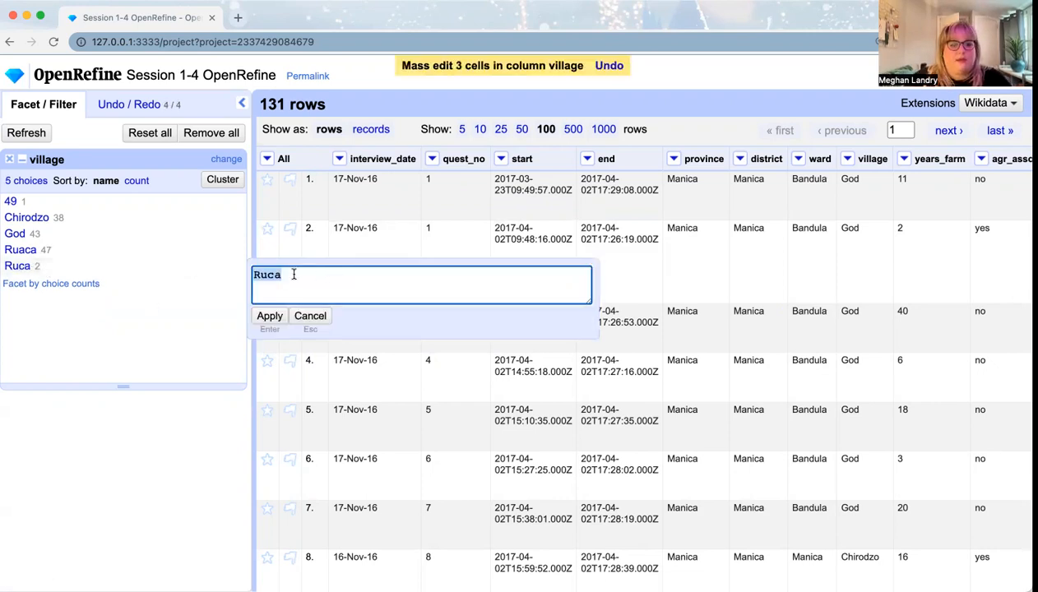
left_click(264, 275)
type("a")
left_click(271, 316)
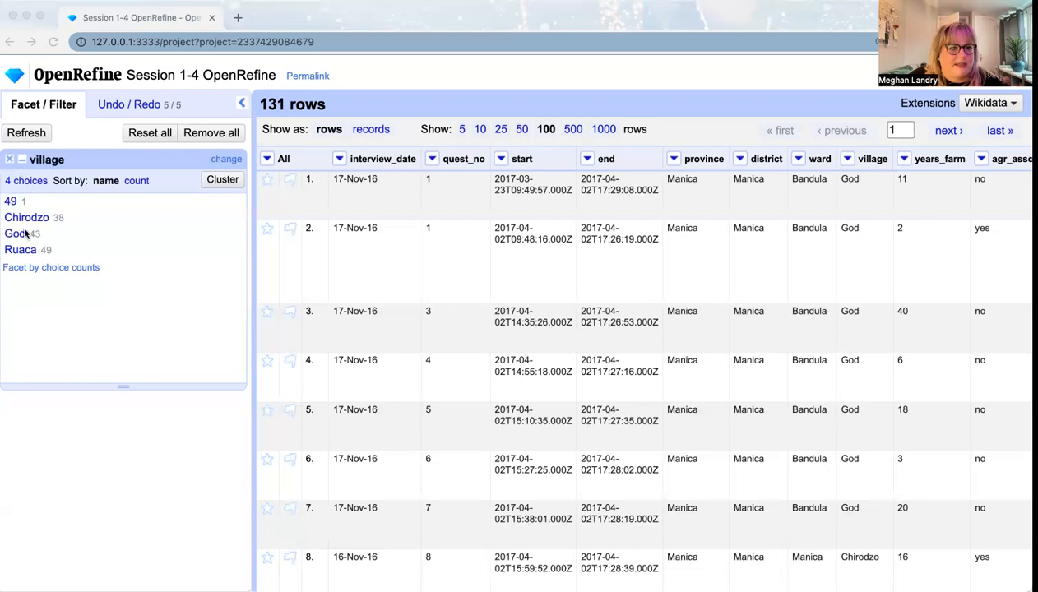
Step: Inspect the editor of the village choice 49 without changing it, and remove the village facet
left_click(40, 293)
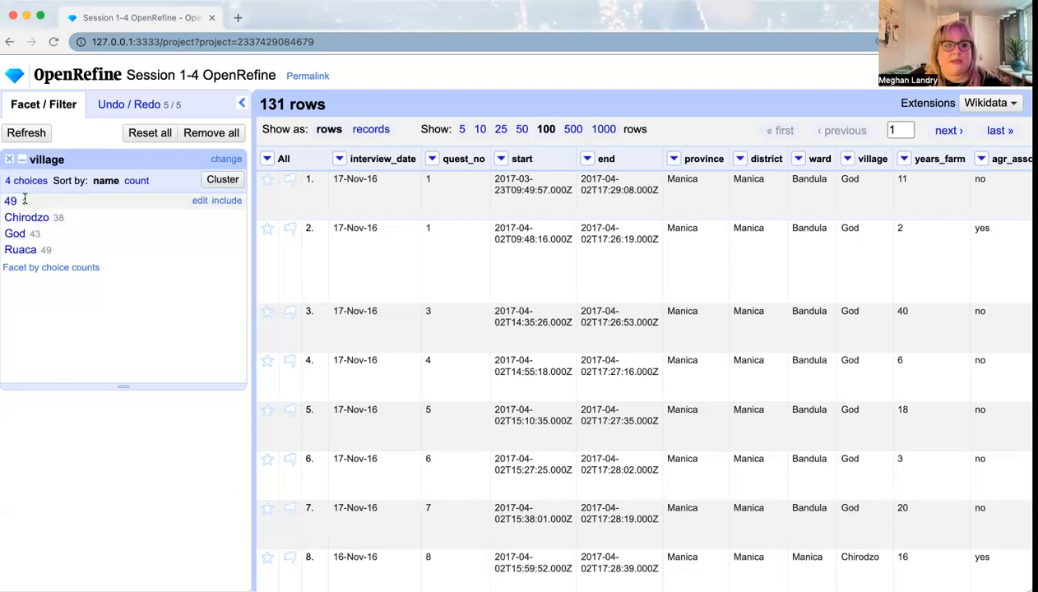
left_click(196, 203)
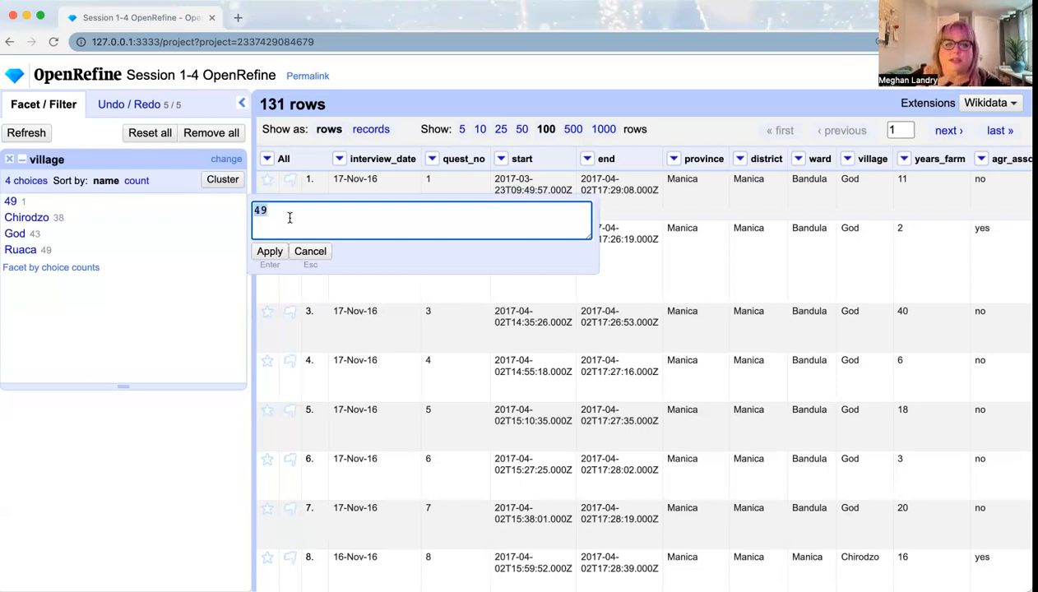
left_click(310, 251)
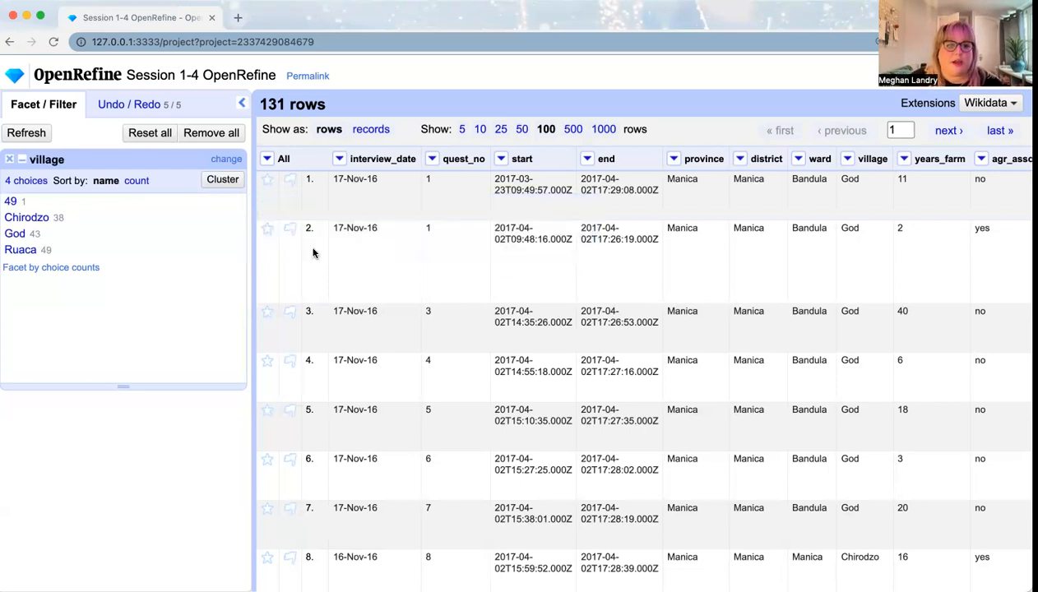
left_click(11, 161)
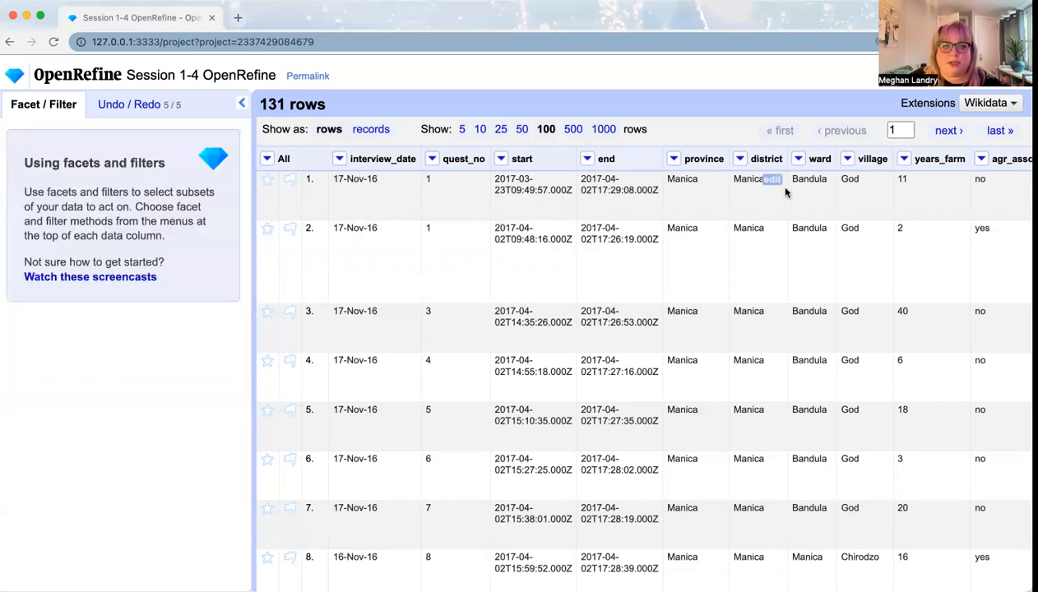
Step: Convert the interview_date column to date format with the common transform and check the converted rows
left_click(340, 159)
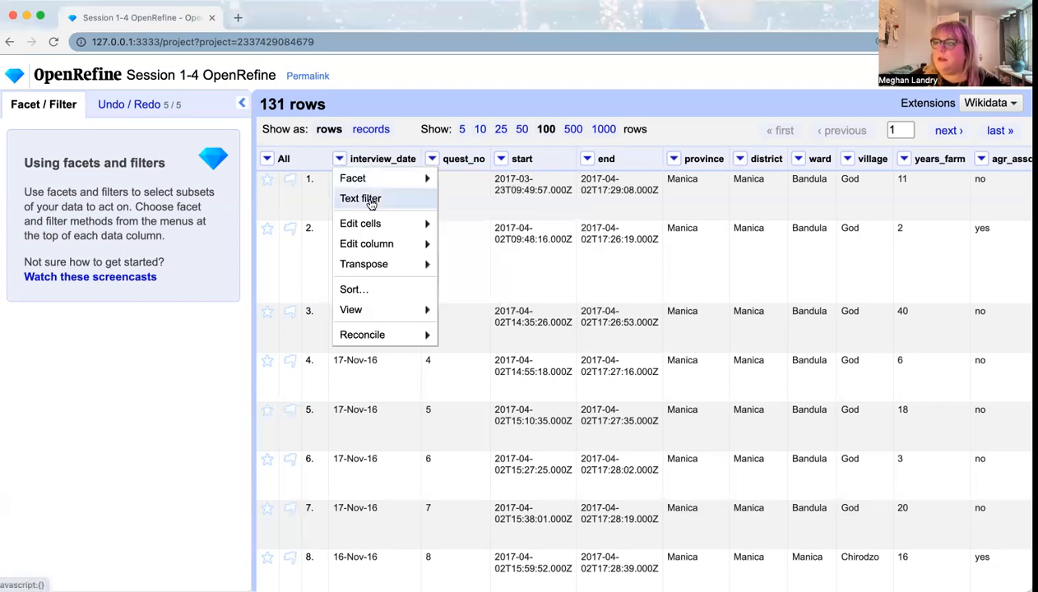
mouse_move(366, 223)
mouse_move(487, 248)
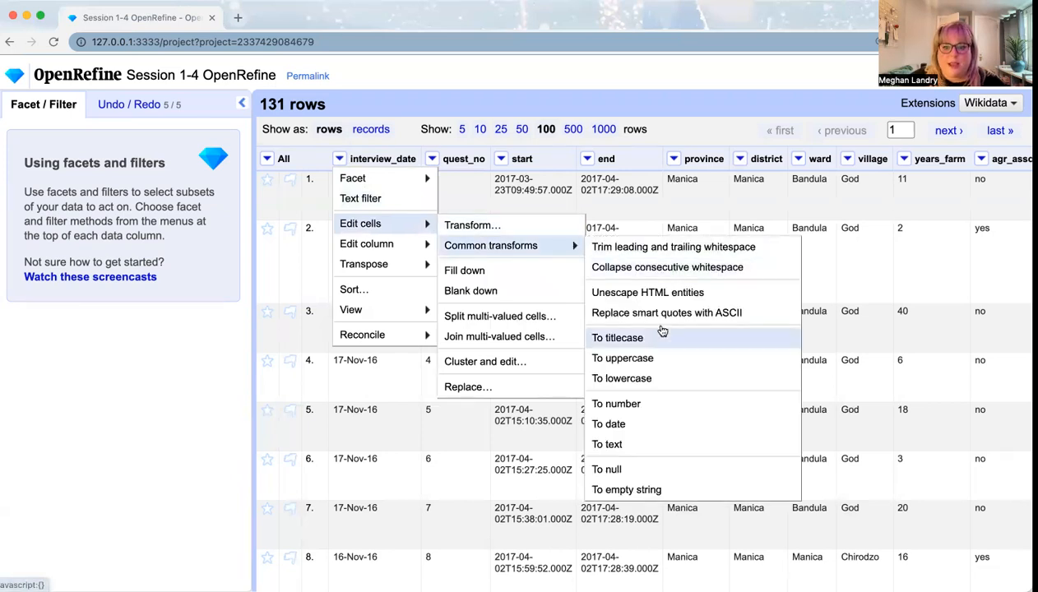
left_click(652, 424)
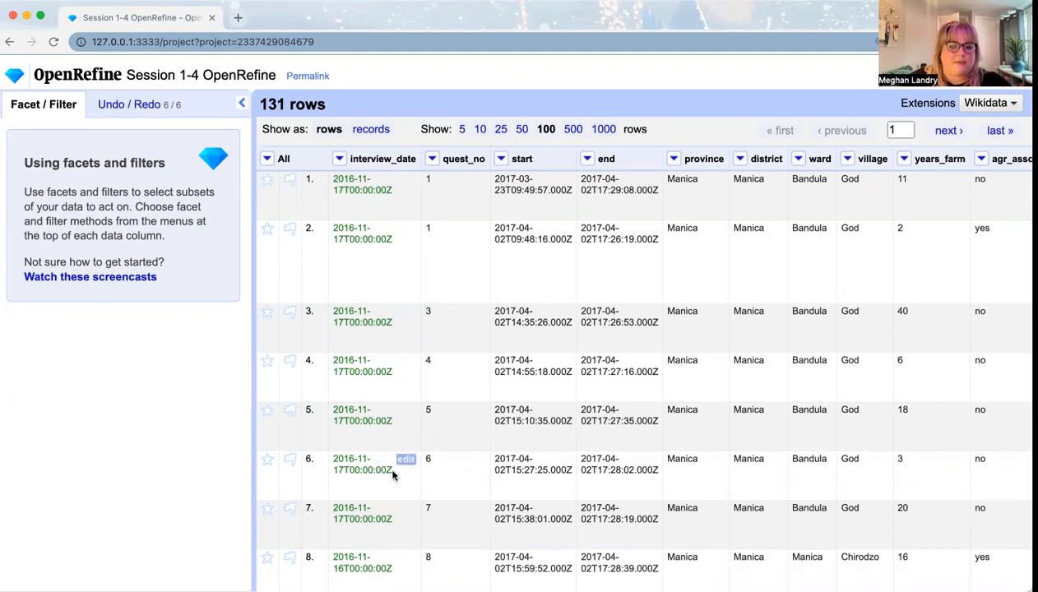
scroll(392, 474, "down", 5)
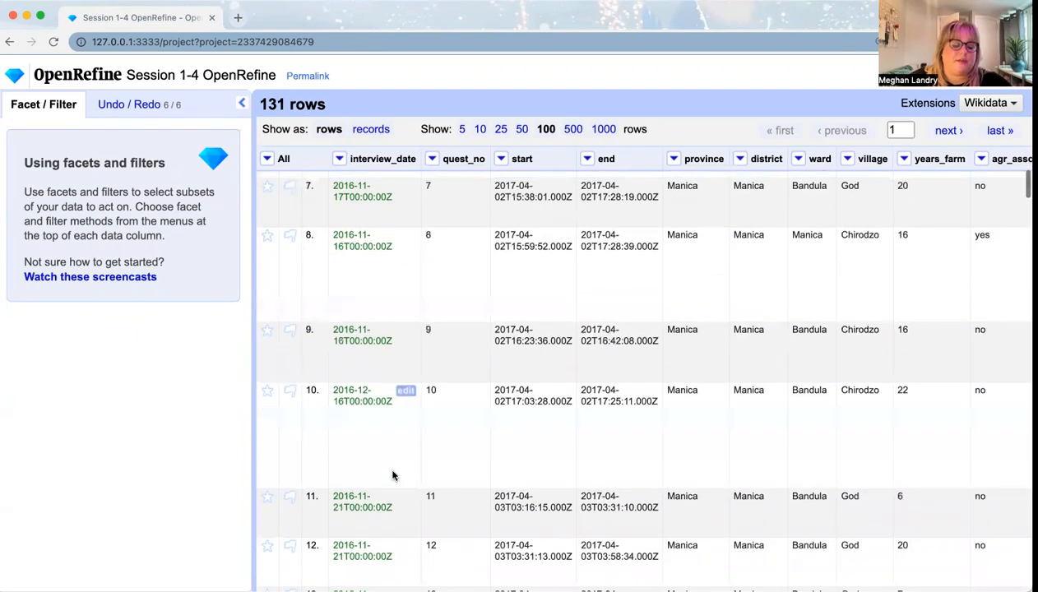
scroll(392, 474, "up", 3)
scroll(392, 474, "up", 2)
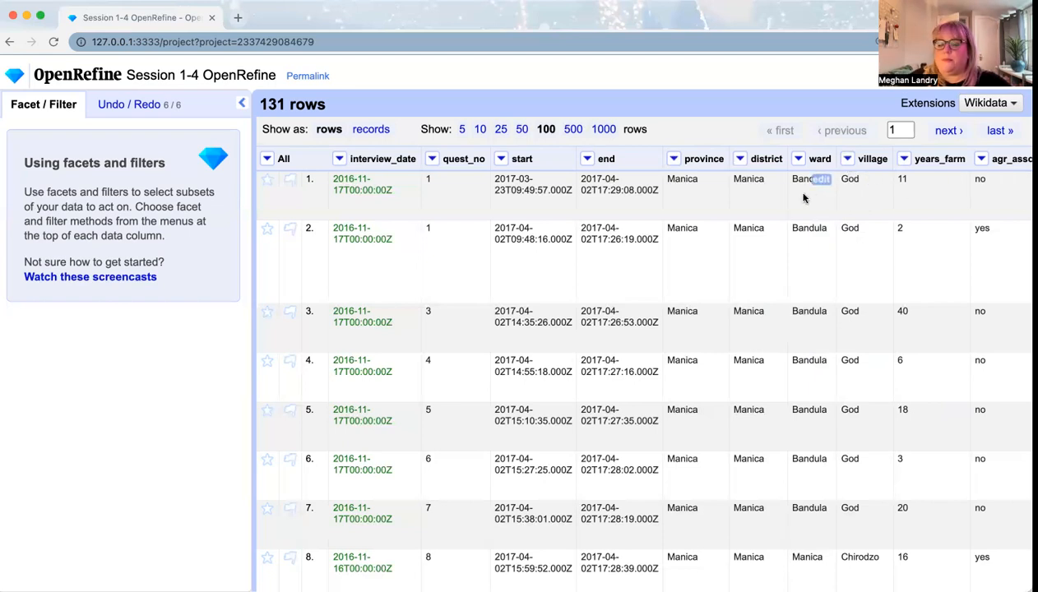
left_click(903, 158)
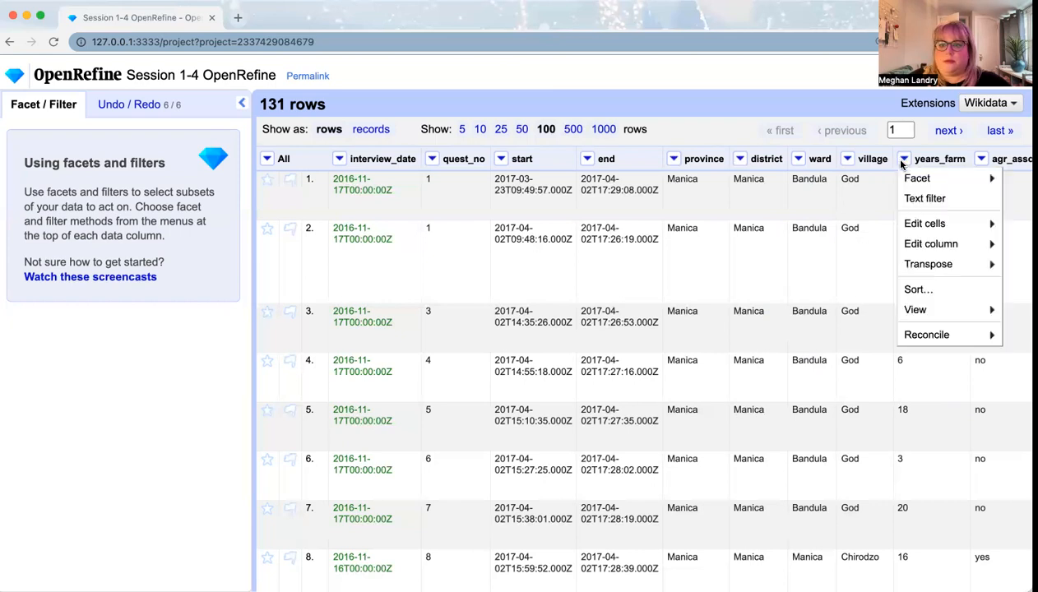
mouse_move(916, 178)
left_click(860, 178)
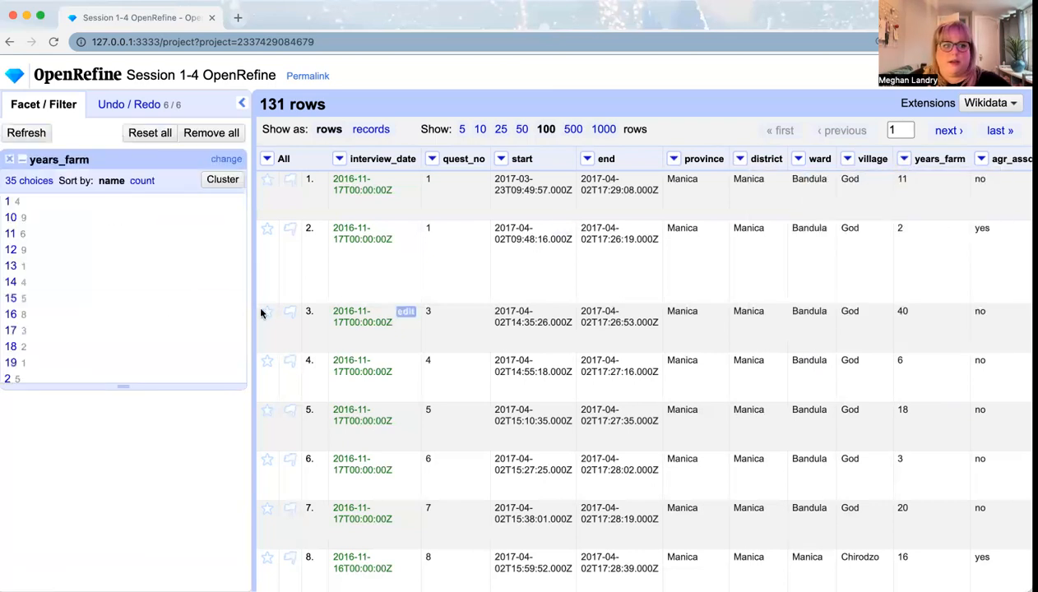
left_click(9, 159)
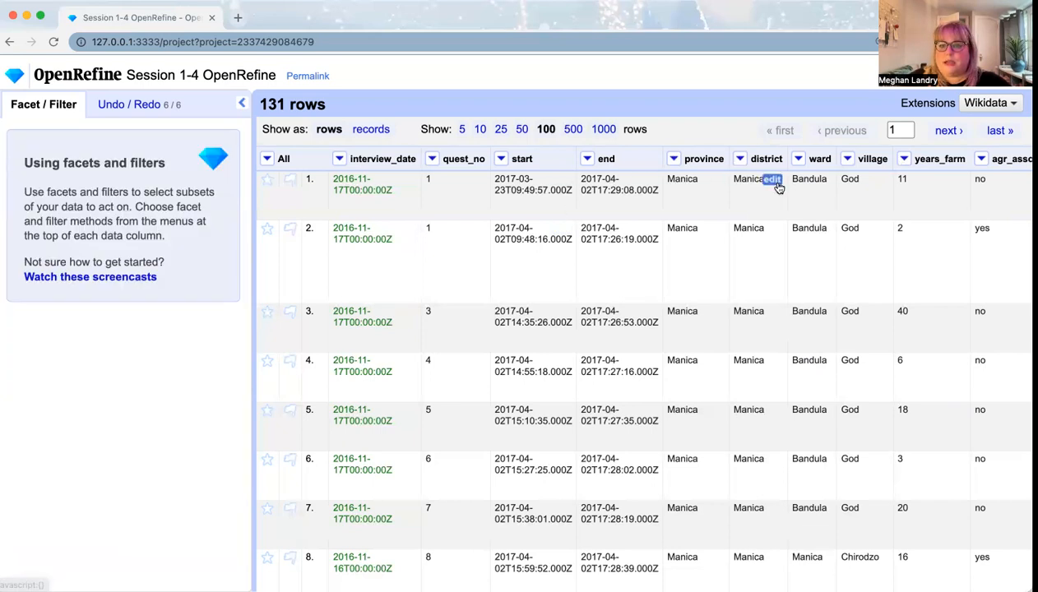
Step: Add a text facet on the village column
left_click(847, 159)
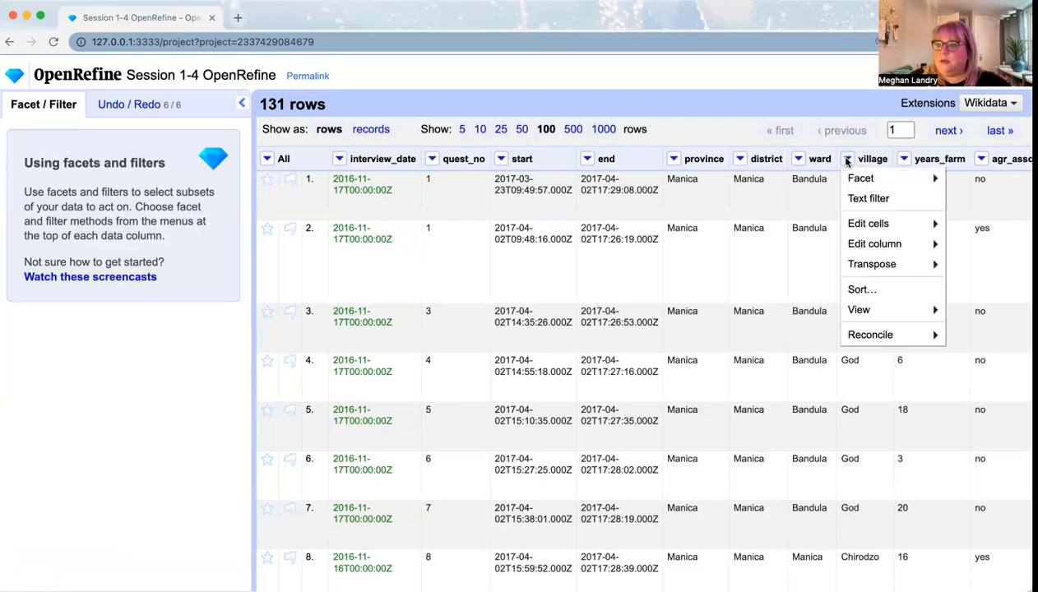
mouse_move(857, 183)
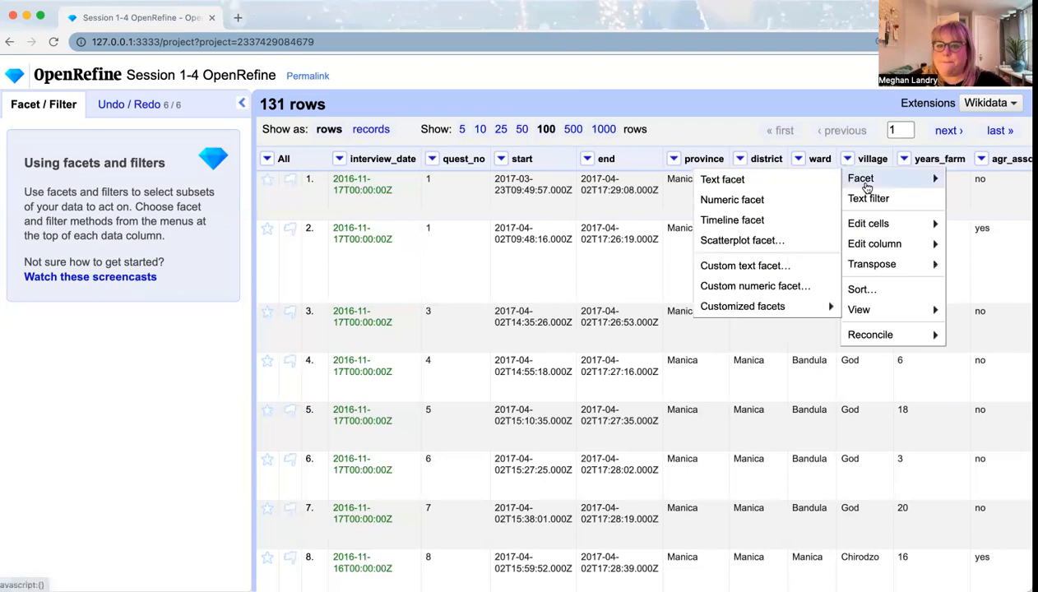
left_click(801, 183)
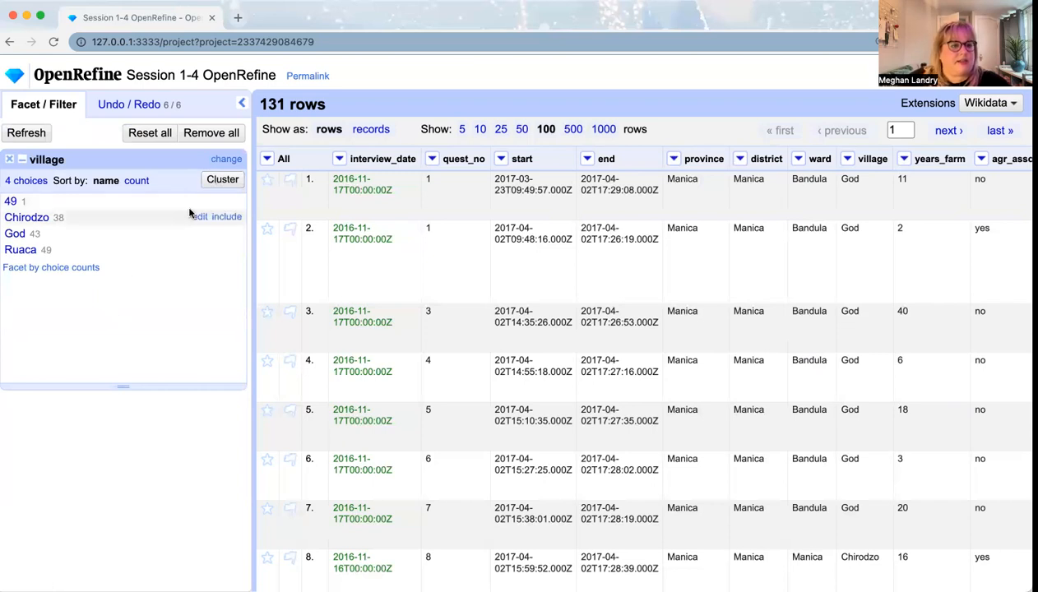
Step: Look for clusters in the village column using key collision with the Fingerprint and metaphone3 keying functions, and close the clustering dialog
left_click(225, 180)
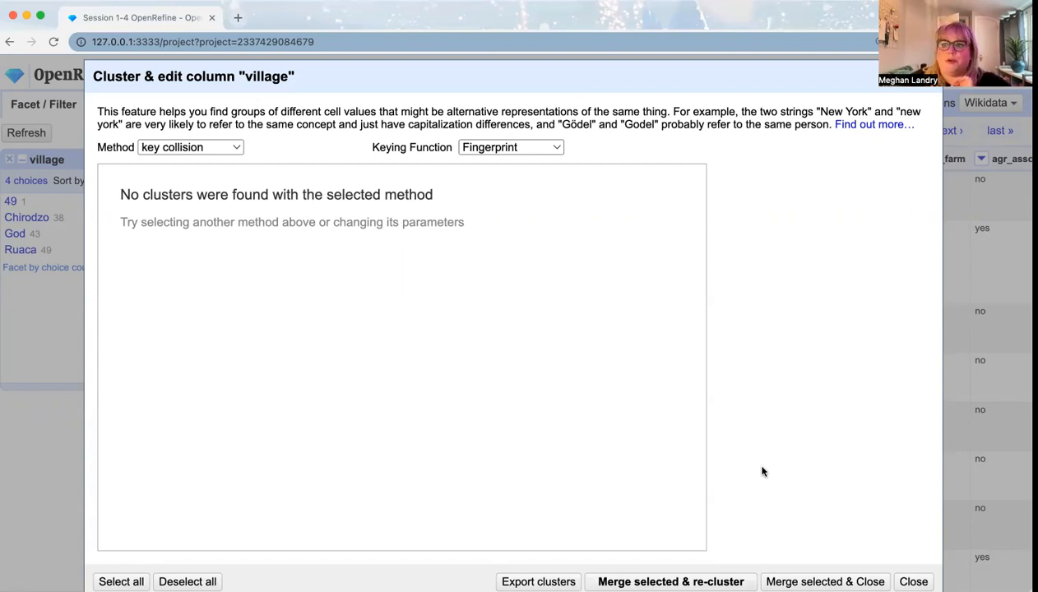
left_click(208, 152)
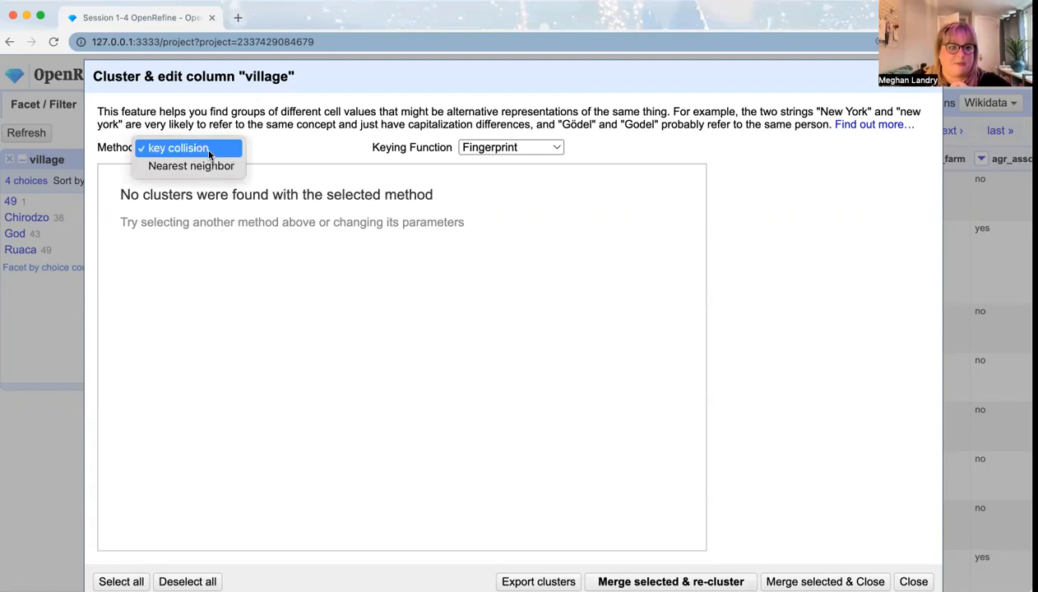
left_click(258, 146)
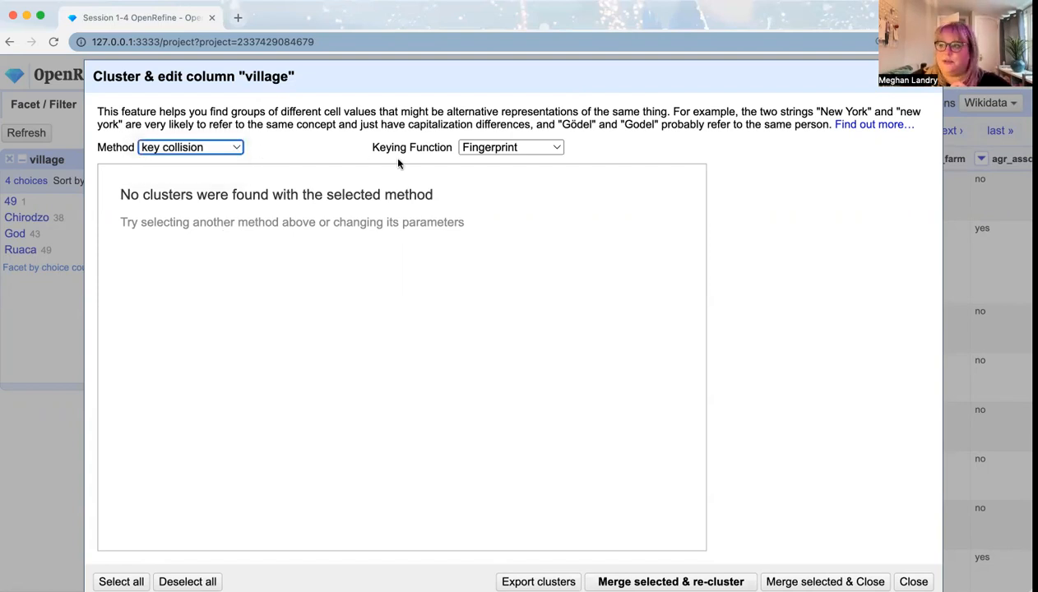
left_click(477, 150)
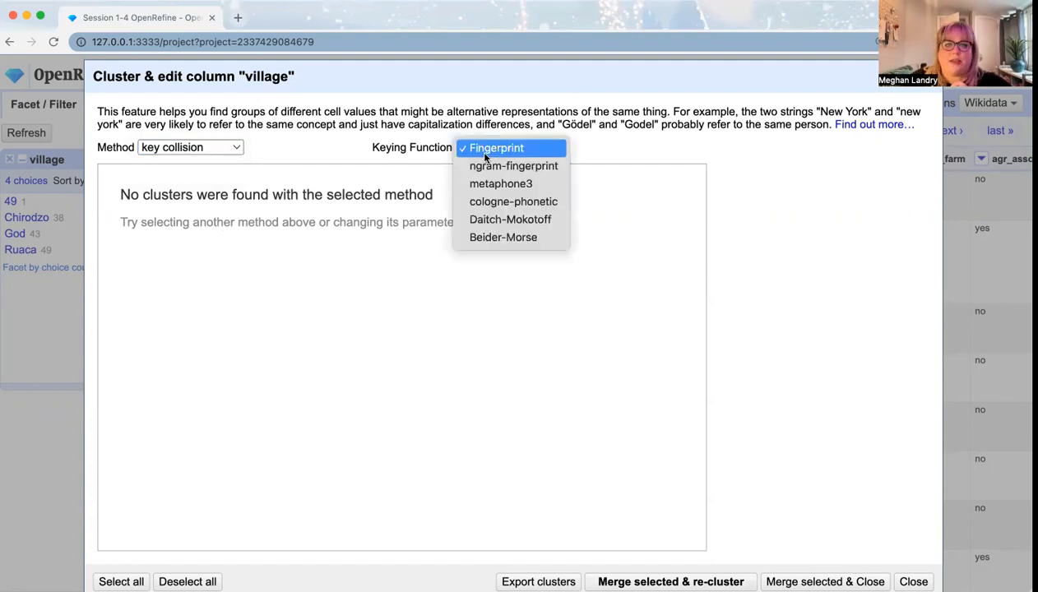
left_click(535, 185)
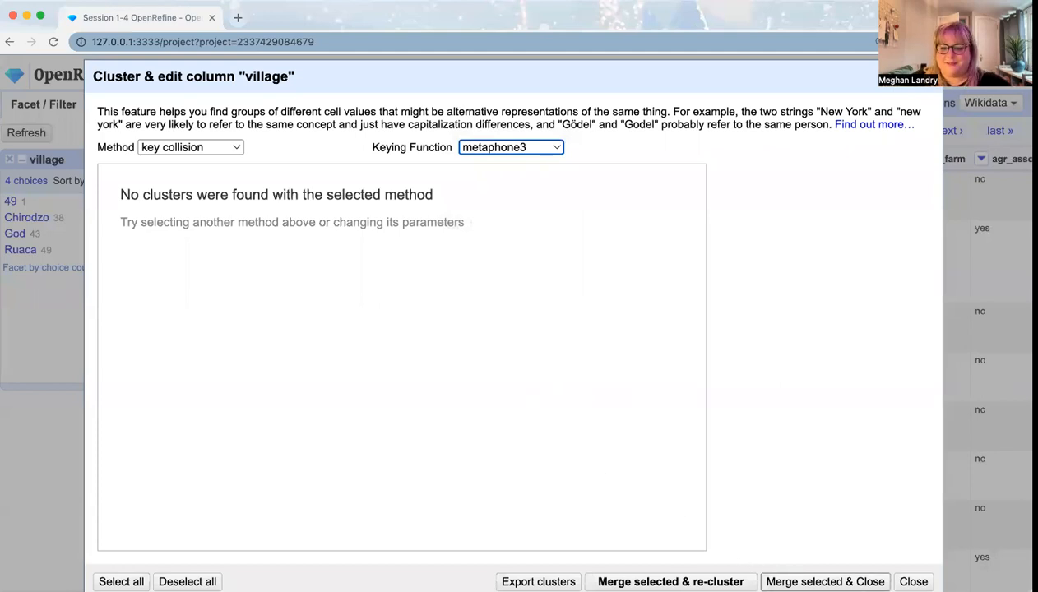
left_click(912, 582)
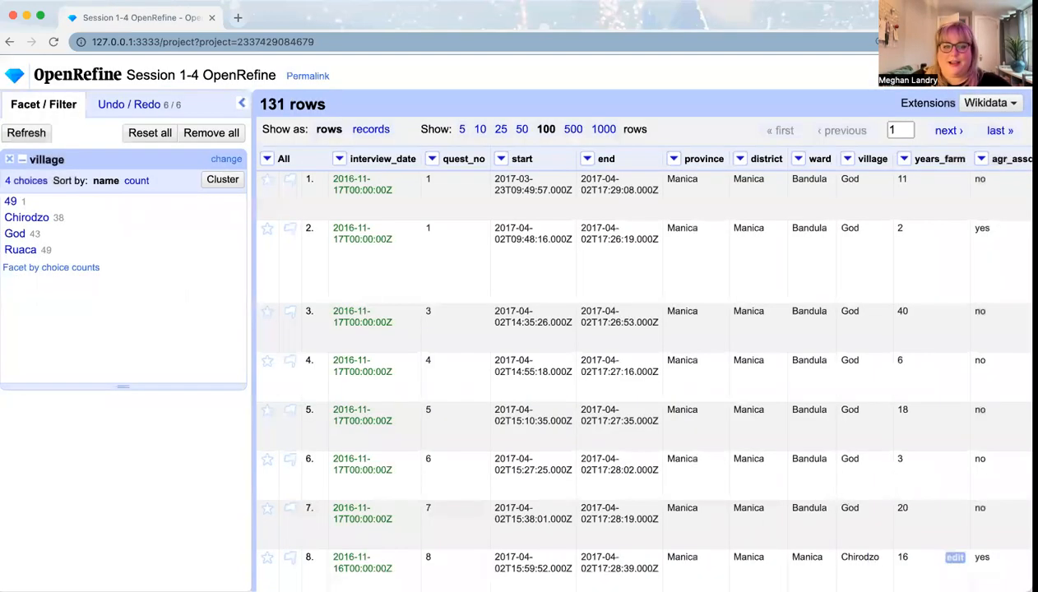
Step: Revert the project history to the first mass edit of the village column and return to the village facet
left_click(153, 107)
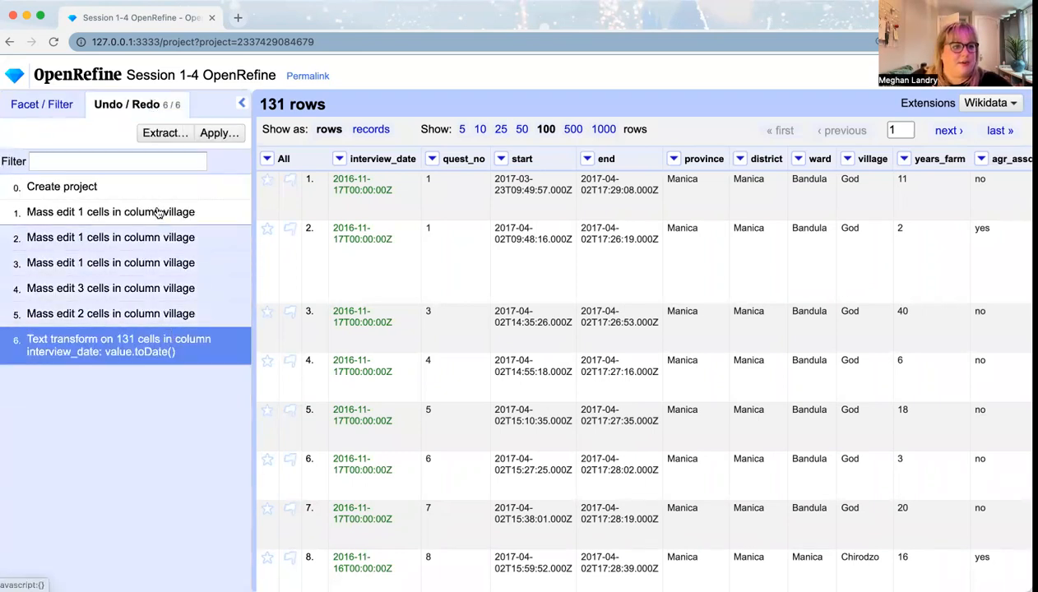
left_click(131, 209)
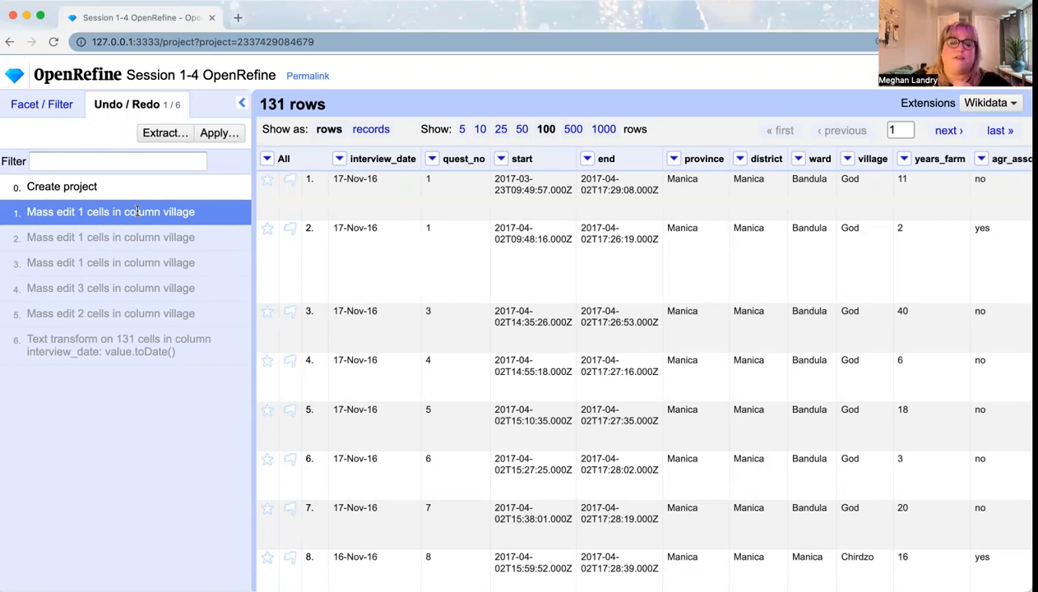
left_click(57, 109)
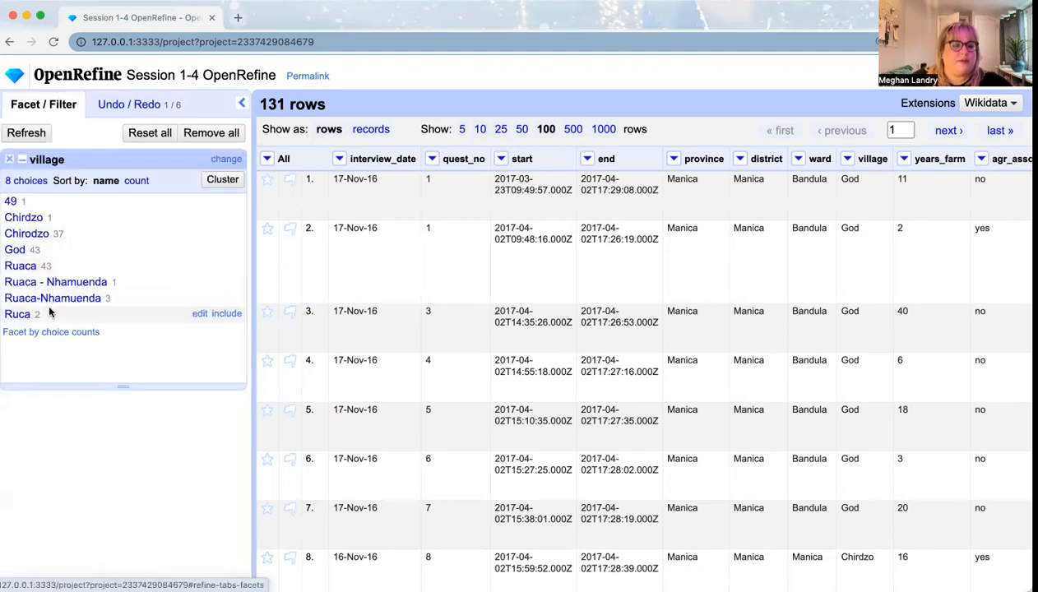
Step: Cluster the village column by key collision with metaphone3, merge both clusters into "Ruaca" and "Ruaca-Nhamuenda", and re-cluster
left_click(223, 180)
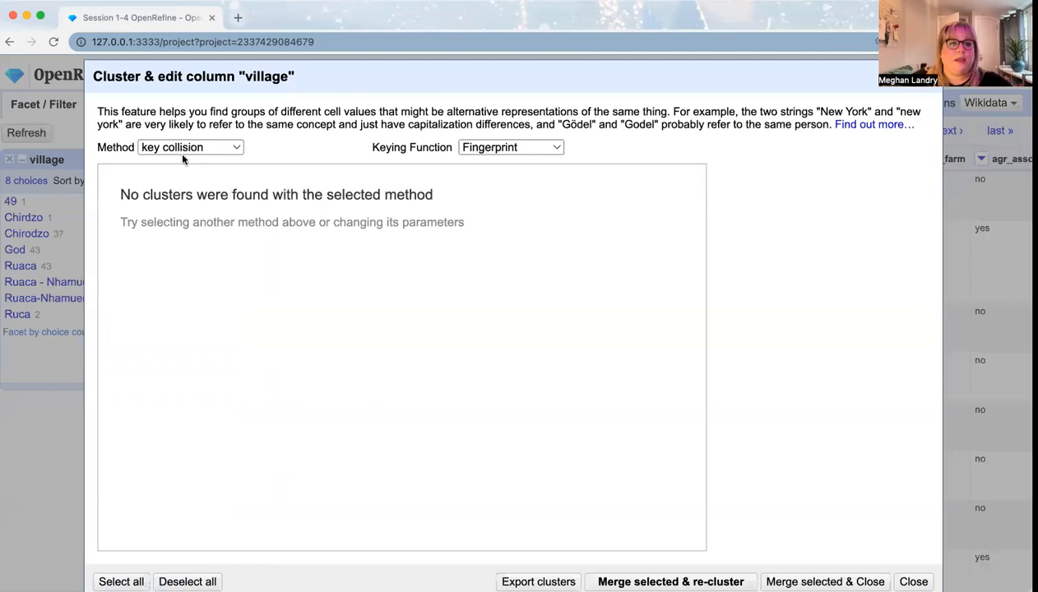
left_click(477, 149)
left_click(491, 185)
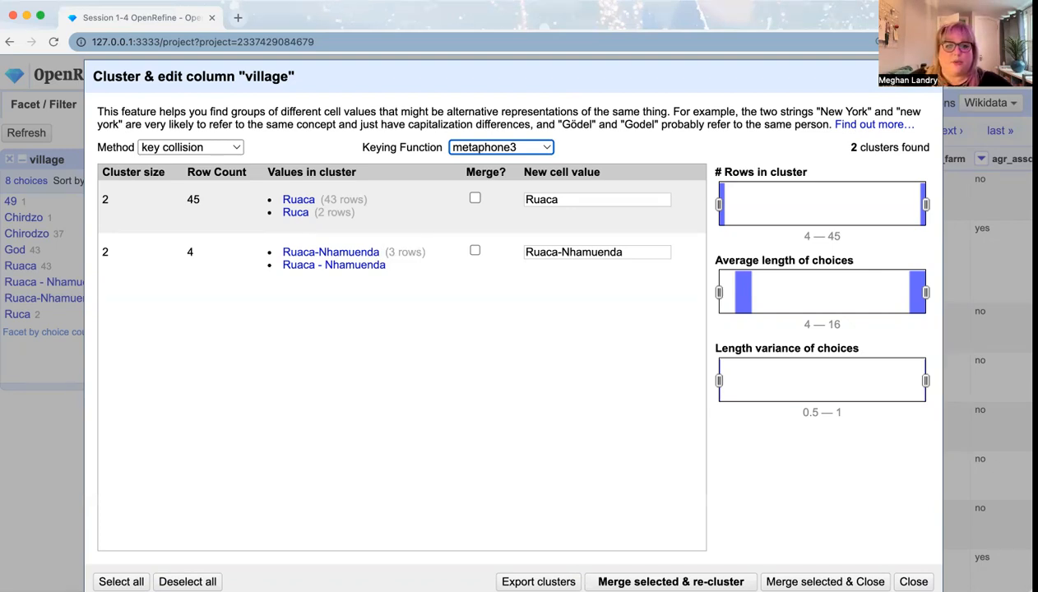
mouse_move(310, 237)
left_click(475, 197)
left_click(474, 250)
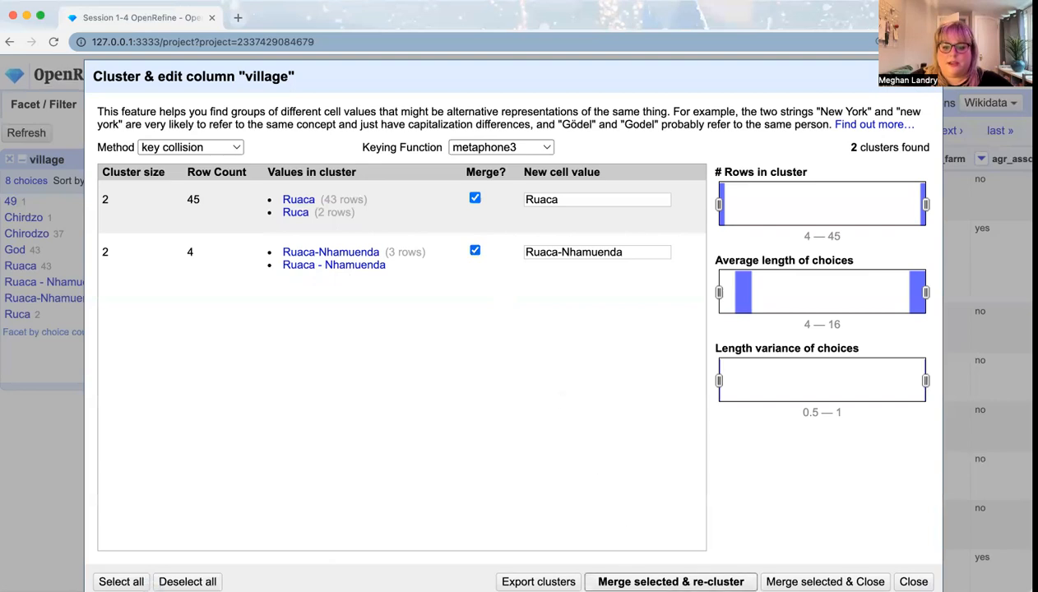
left_click(670, 581)
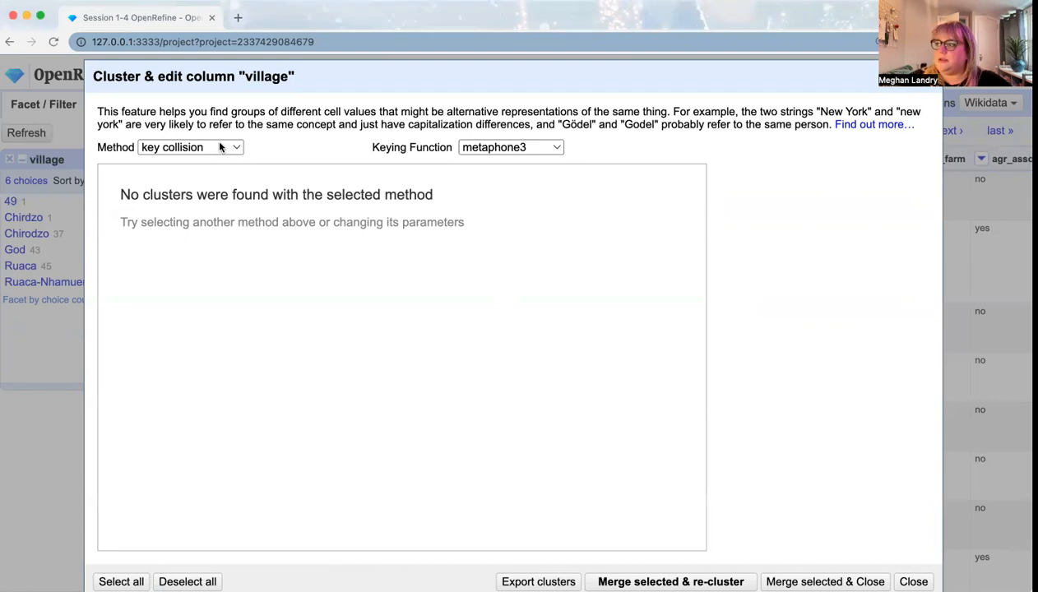
Step: Cluster the village column by Nearest neighbor with the ppm distance function, a radius of 4 and 4 block chars
left_click(220, 146)
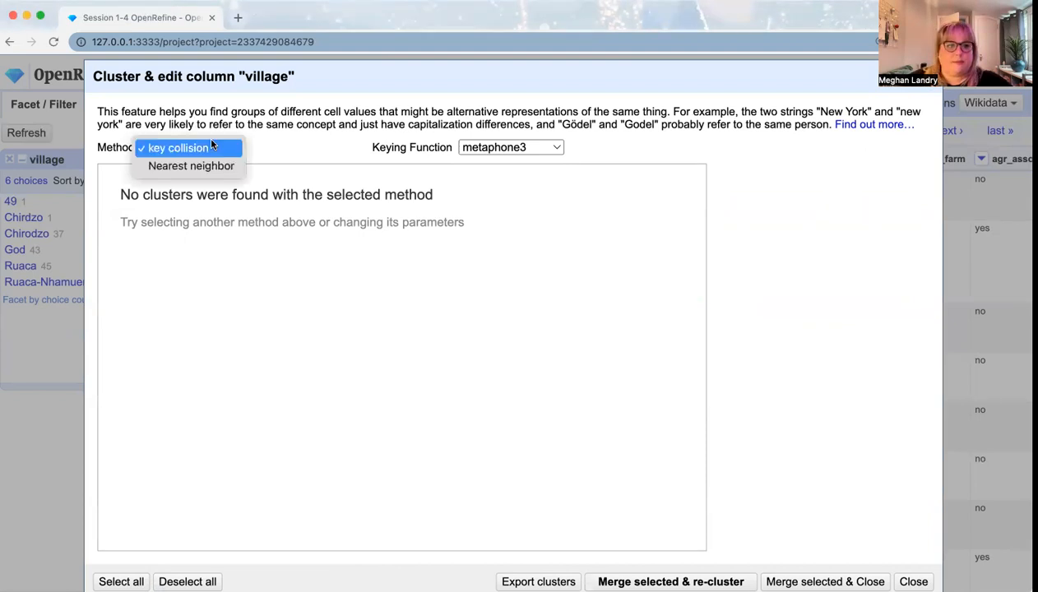
left_click(234, 168)
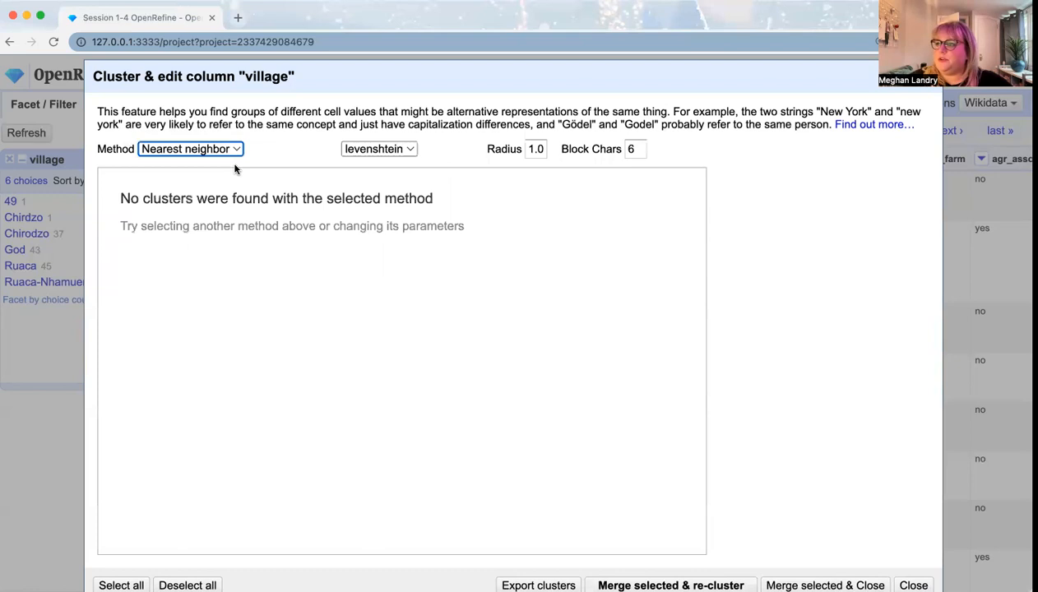
left_click(395, 151)
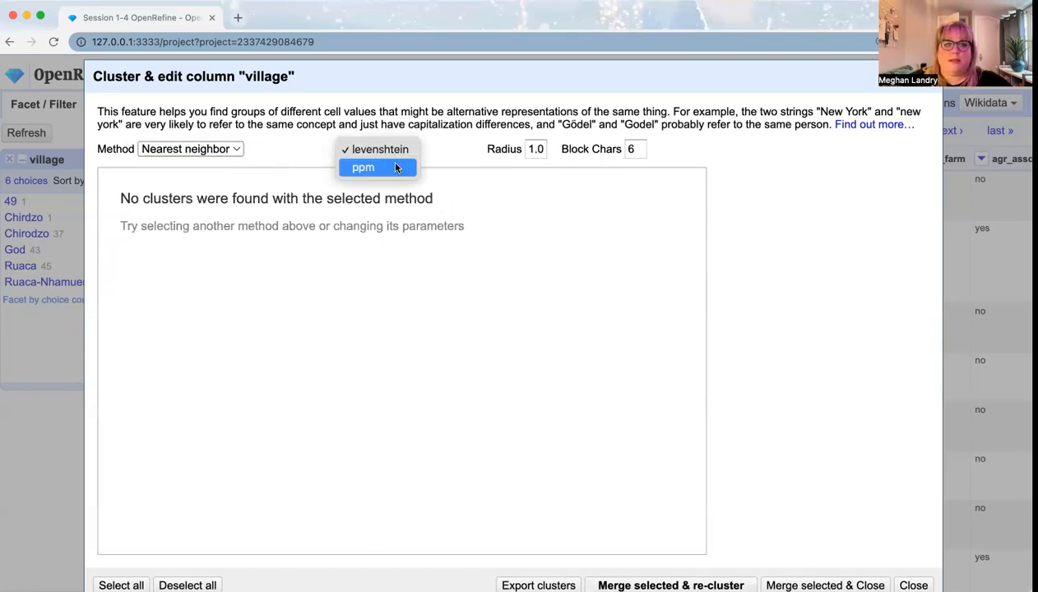
left_click(389, 162)
left_click(532, 148)
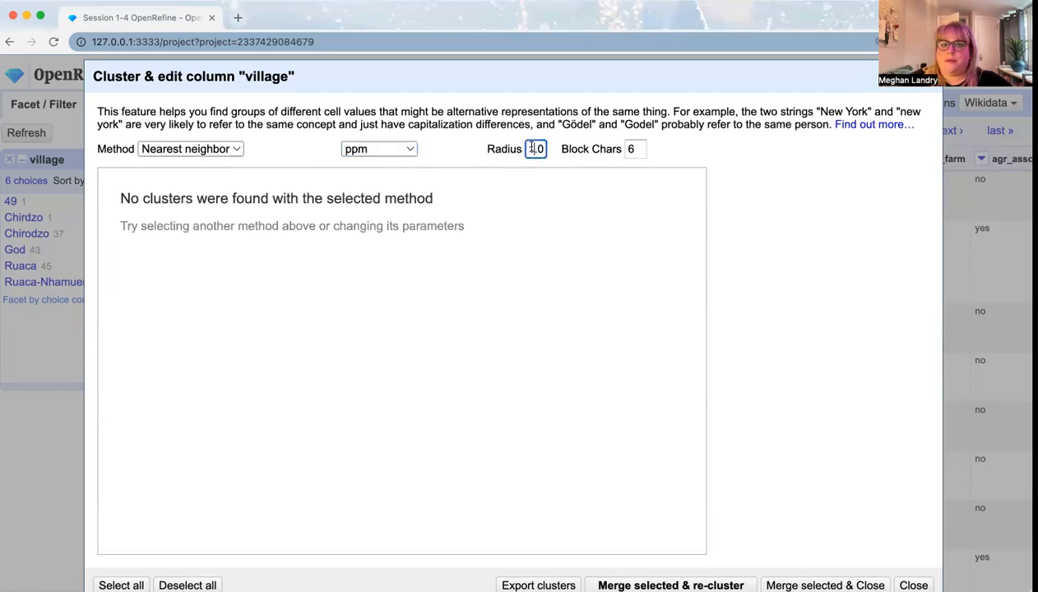
type("4")
left_click(635, 149)
type("4")
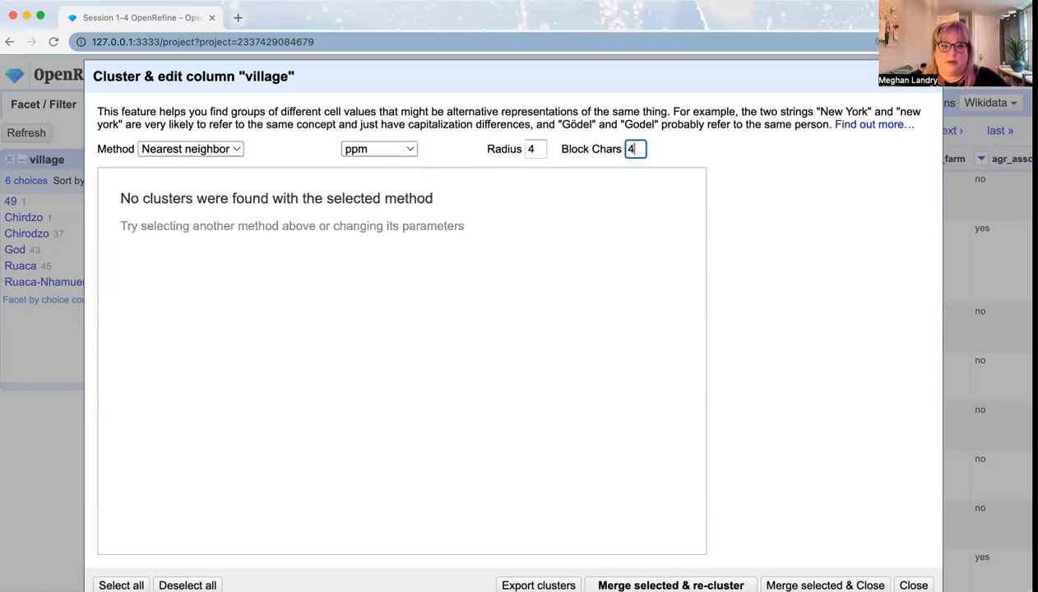
left_click(629, 344)
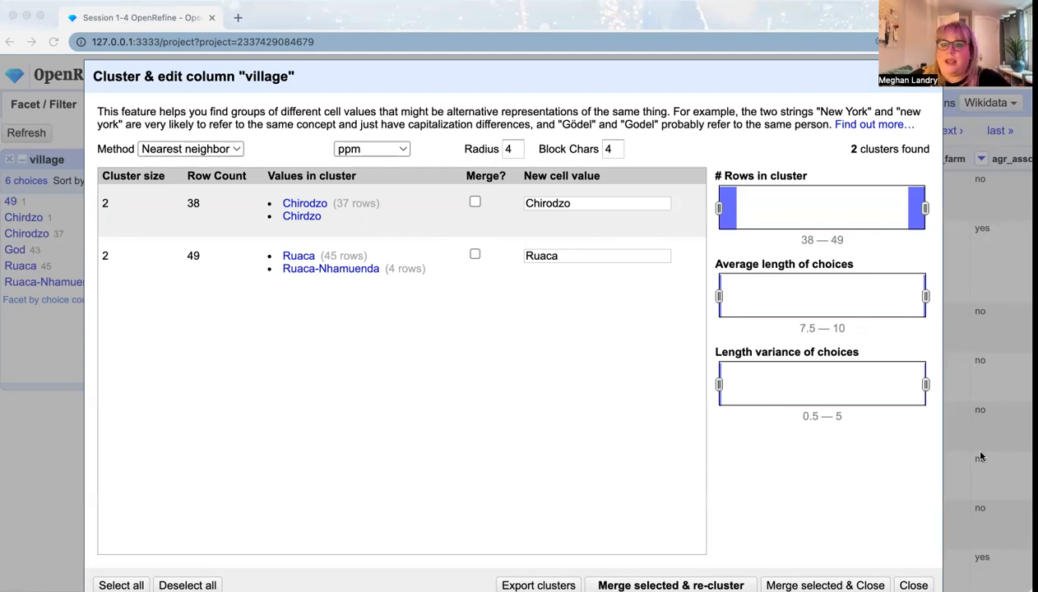
Step: Merge both village clusters into "Chirodzo" and "Ruaca", and re-cluster
left_click(474, 199)
left_click(474, 203)
left_click(474, 256)
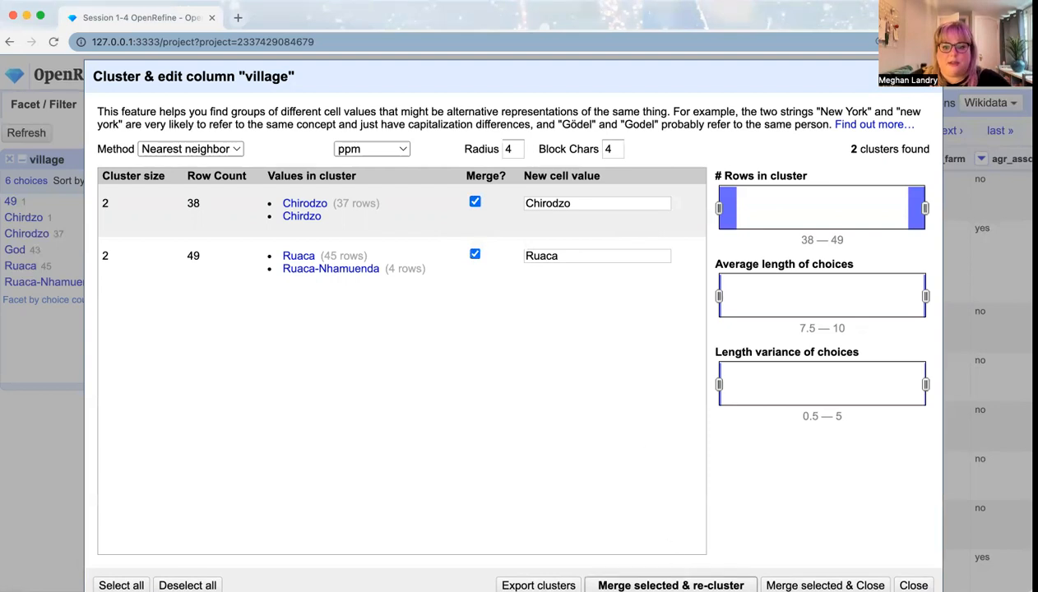
left_click(670, 584)
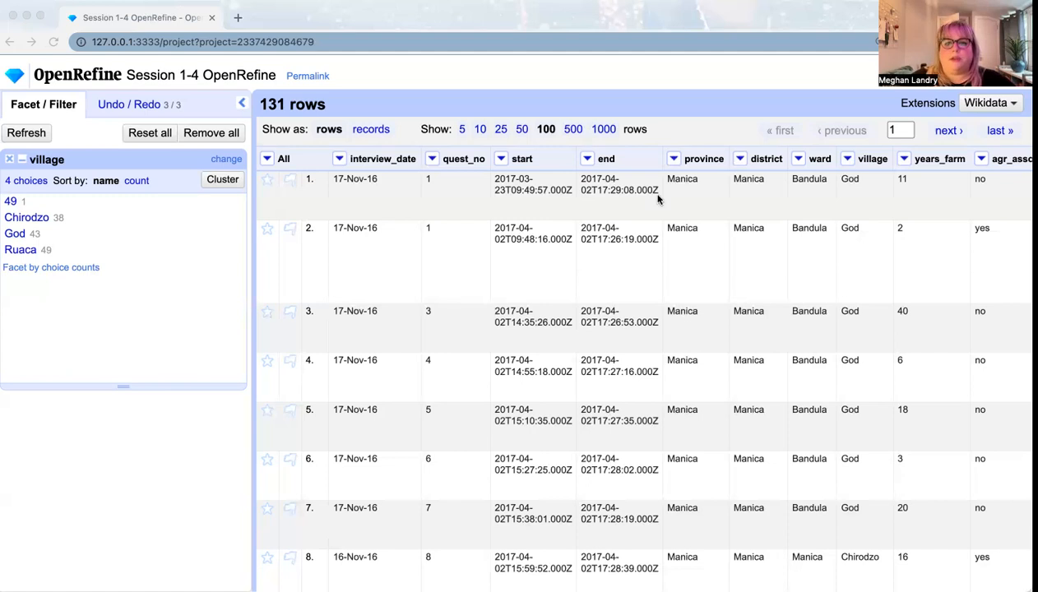
left_click(846, 159)
mouse_move(860, 179)
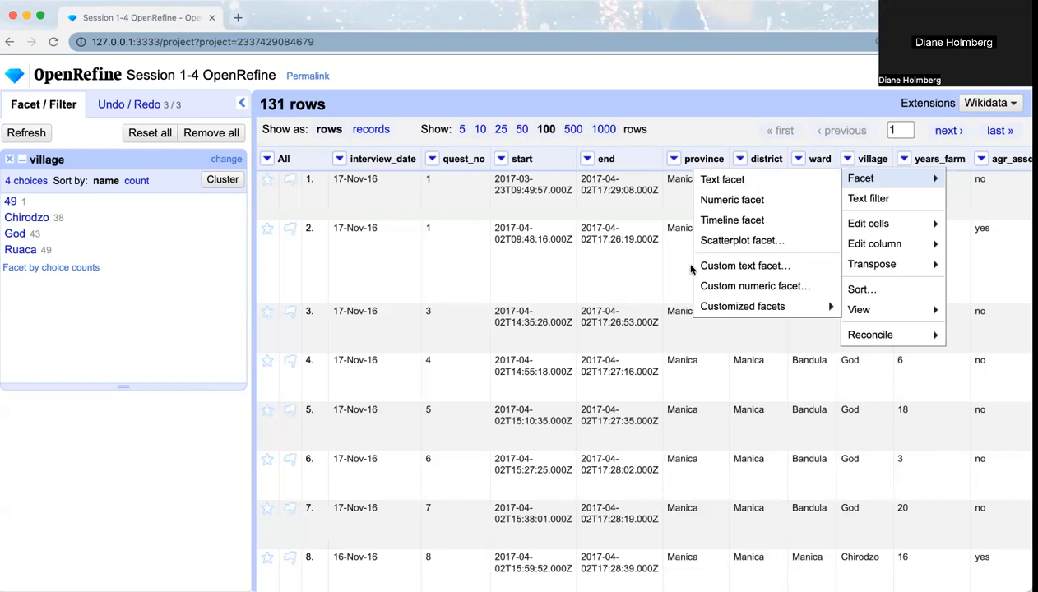
mouse_move(873, 244)
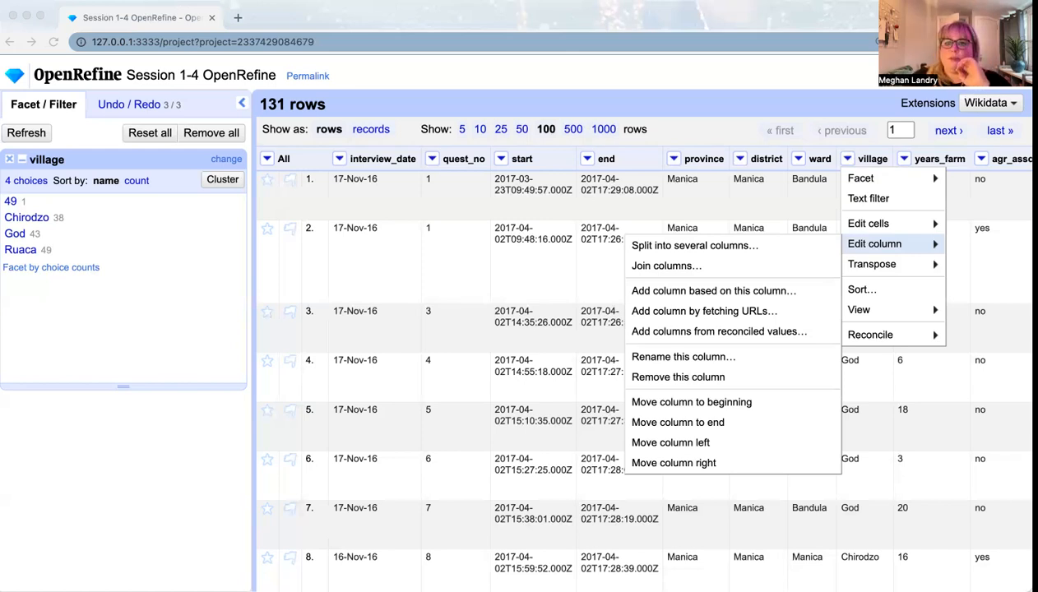
left_click(700, 129)
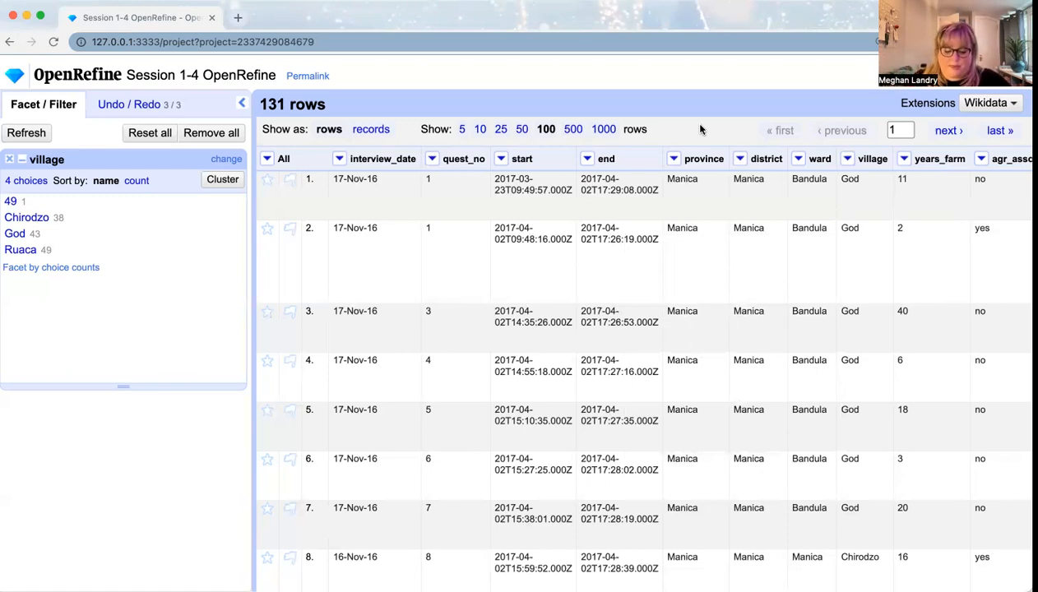
Step: Search the page for "items" to locate the items_owned column
key("ctrl+f")
type("it")
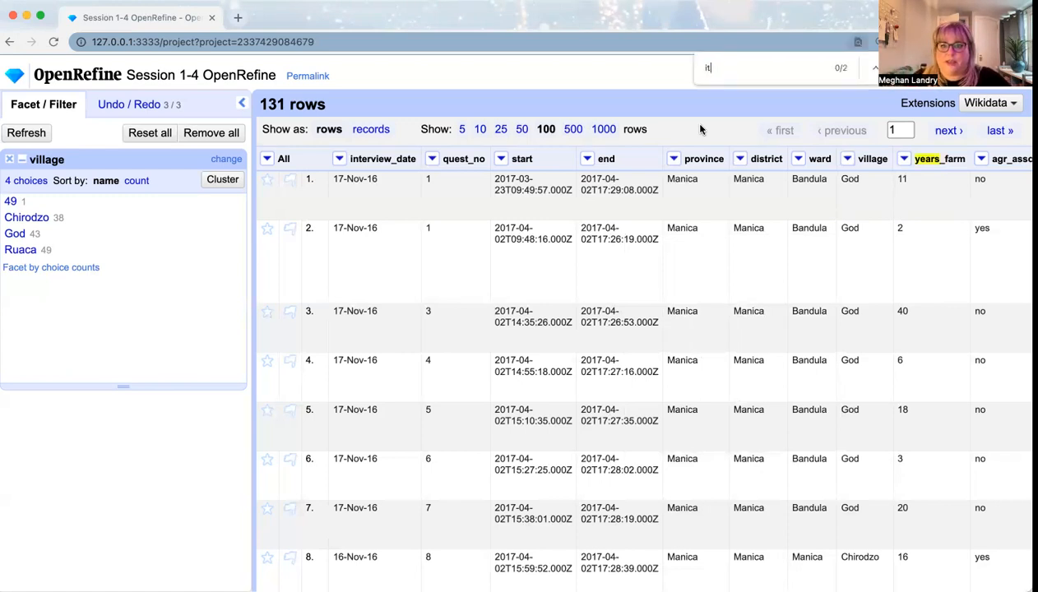
type("ems")
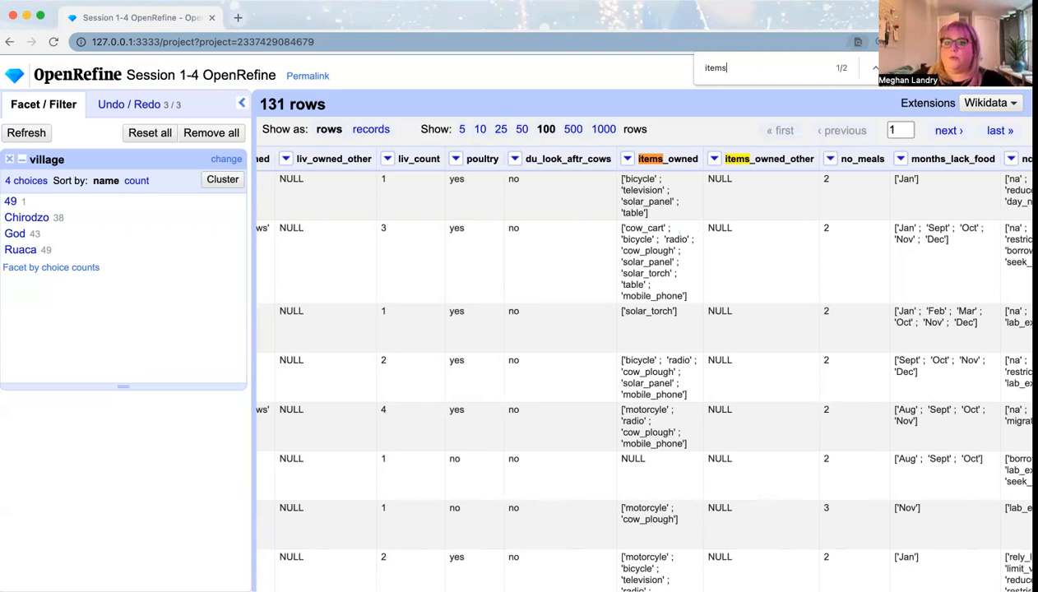
Step: Remove the opening square brackets from the items_owned column with the GREL transform value.replace("[", "")
left_click(627, 161)
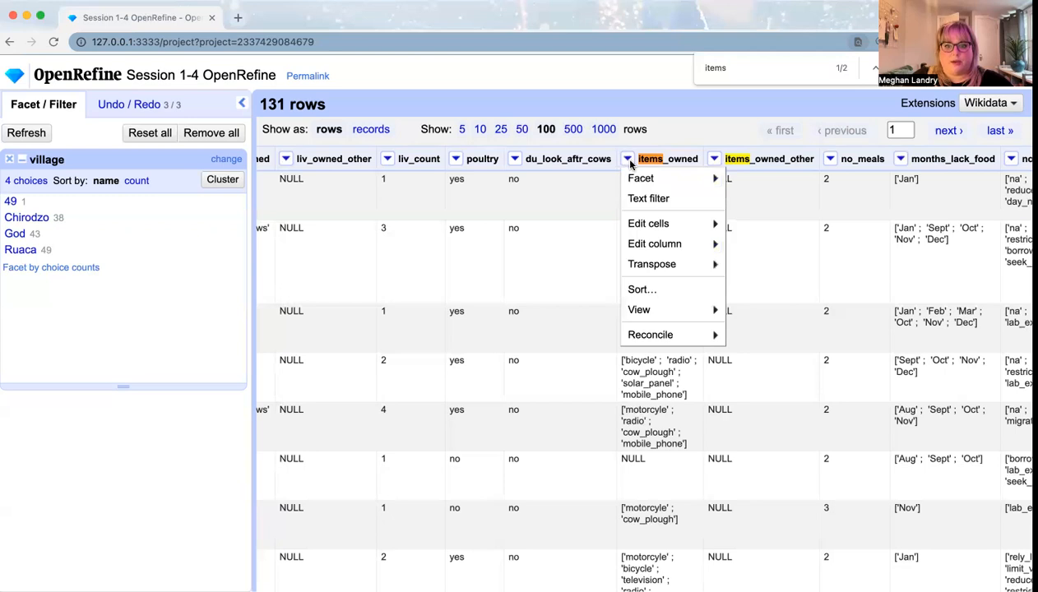
mouse_move(668, 223)
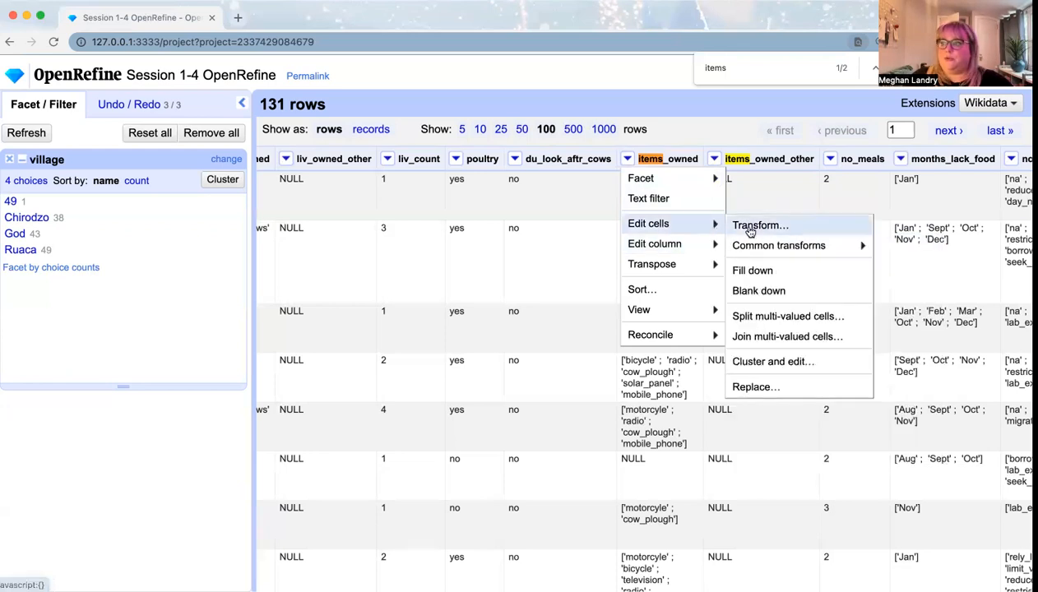
left_click(753, 225)
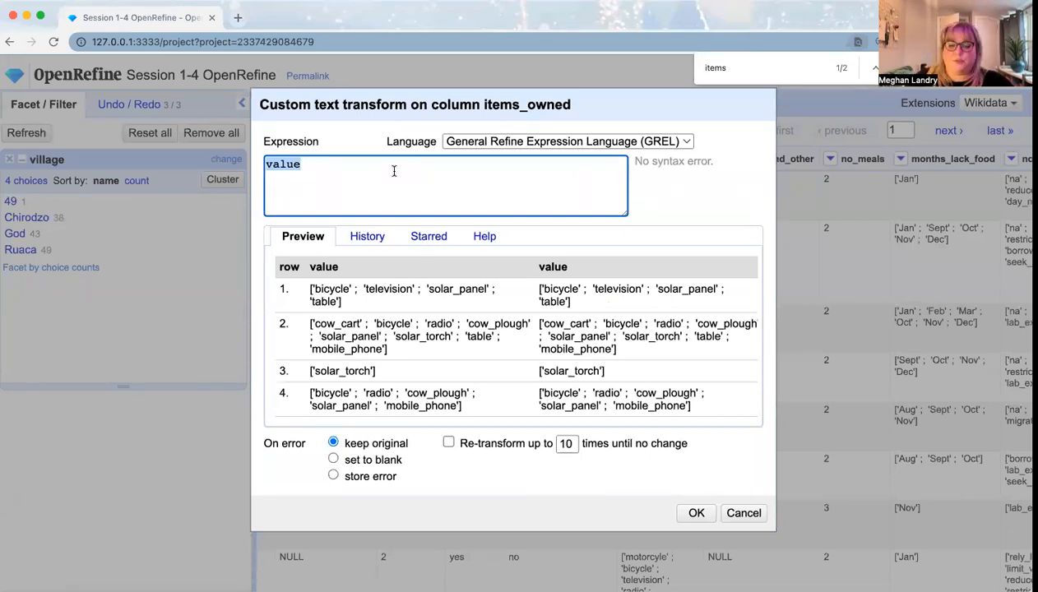
key("BackSpace")
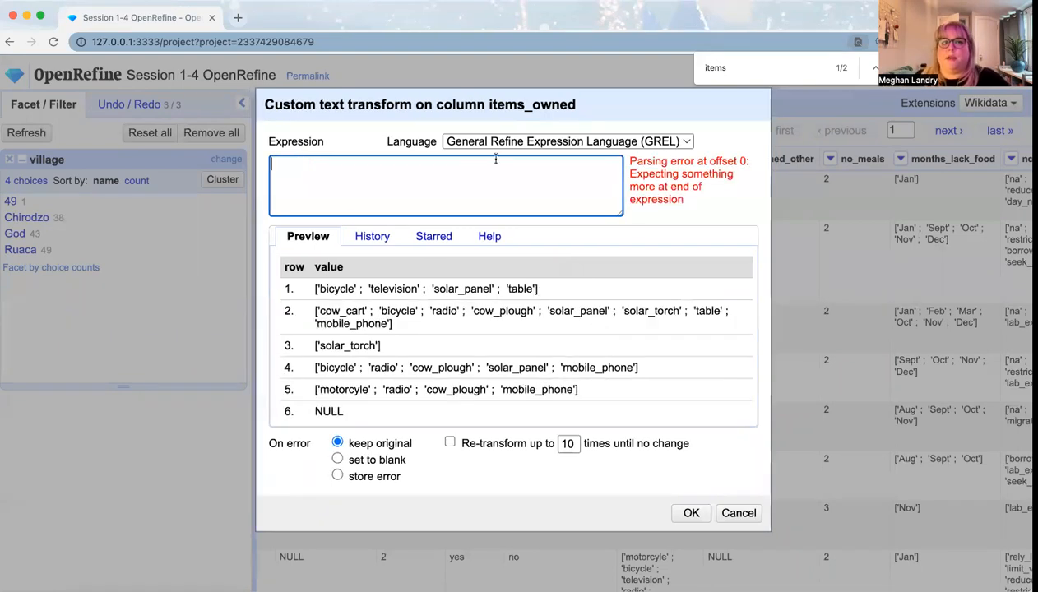
key("super+Tab")
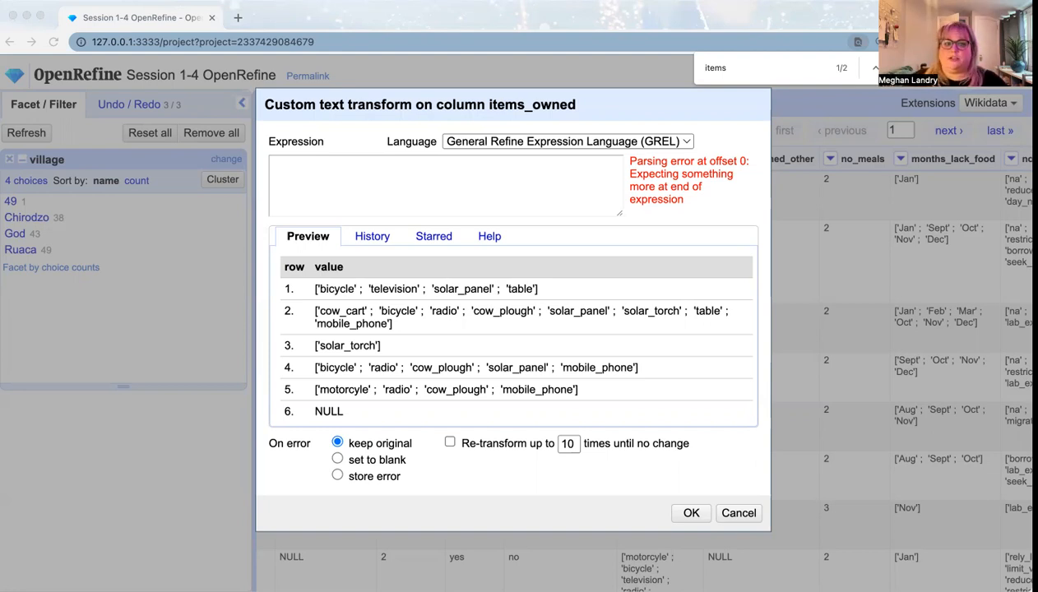
left_click(489, 171)
type("value.replace(\"[\", \"\")")
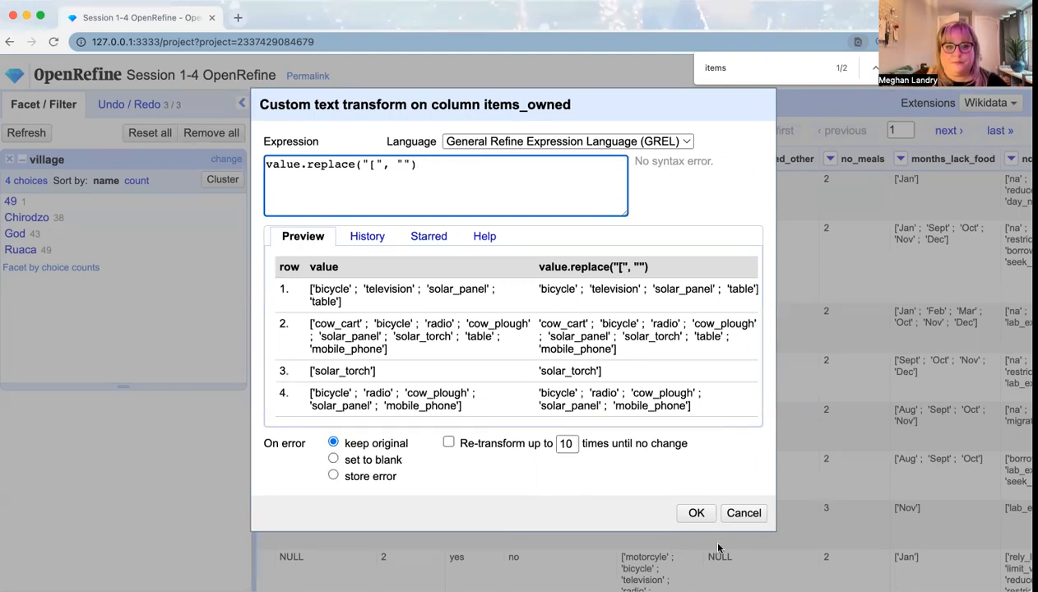
left_click(707, 518)
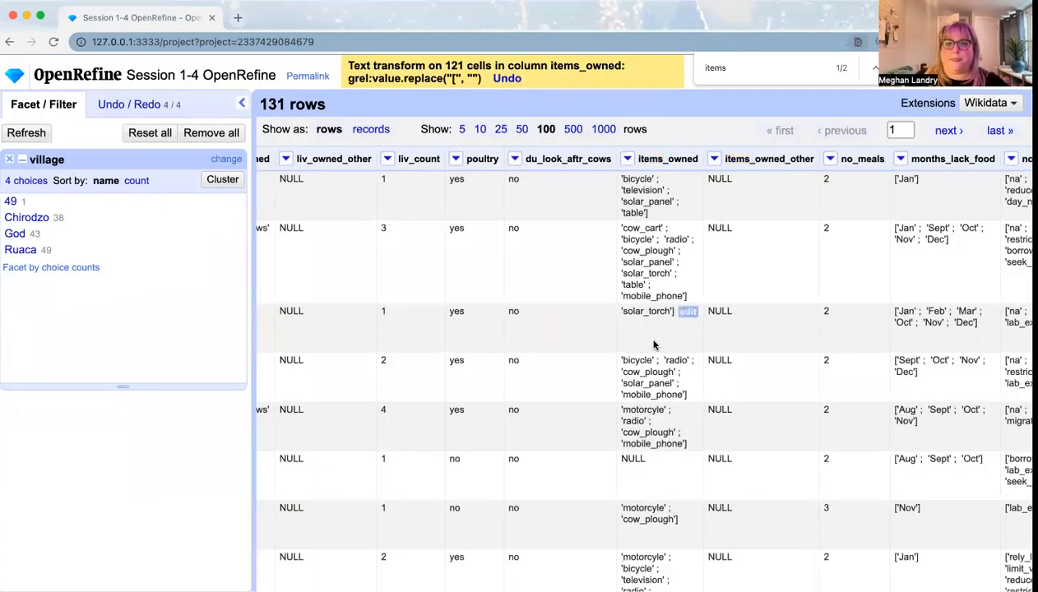
Step: Remove the closing square brackets from the items_owned column with the GREL transform value.replace("]", "")
left_click(627, 159)
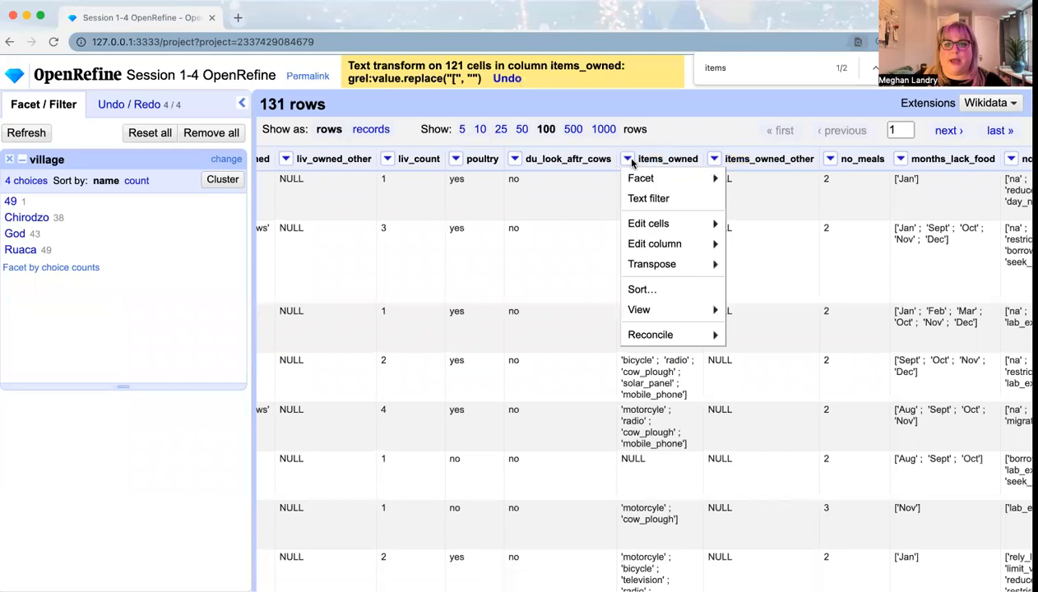
mouse_move(666, 223)
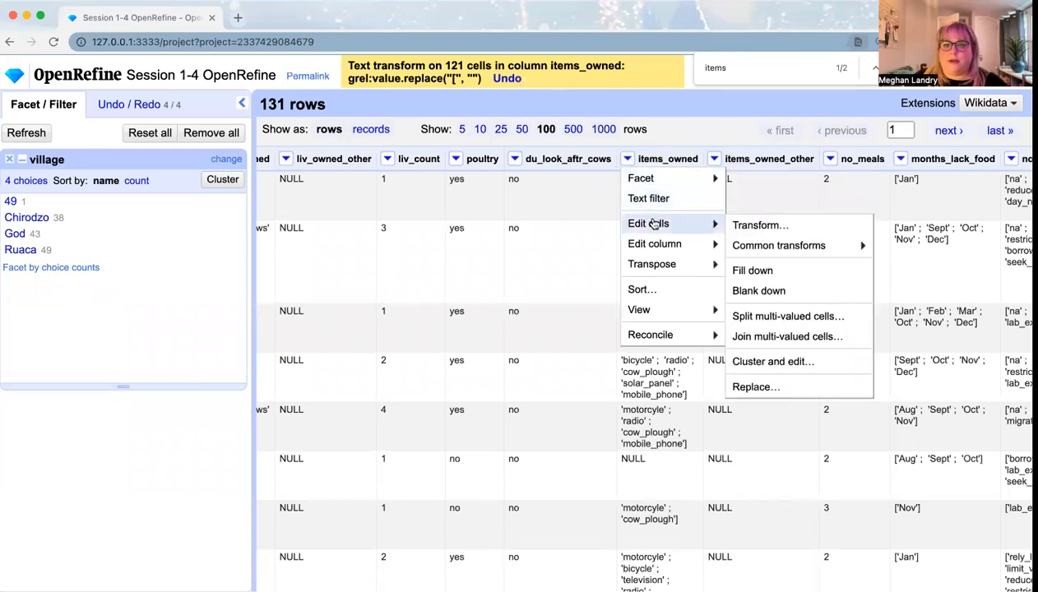
left_click(745, 230)
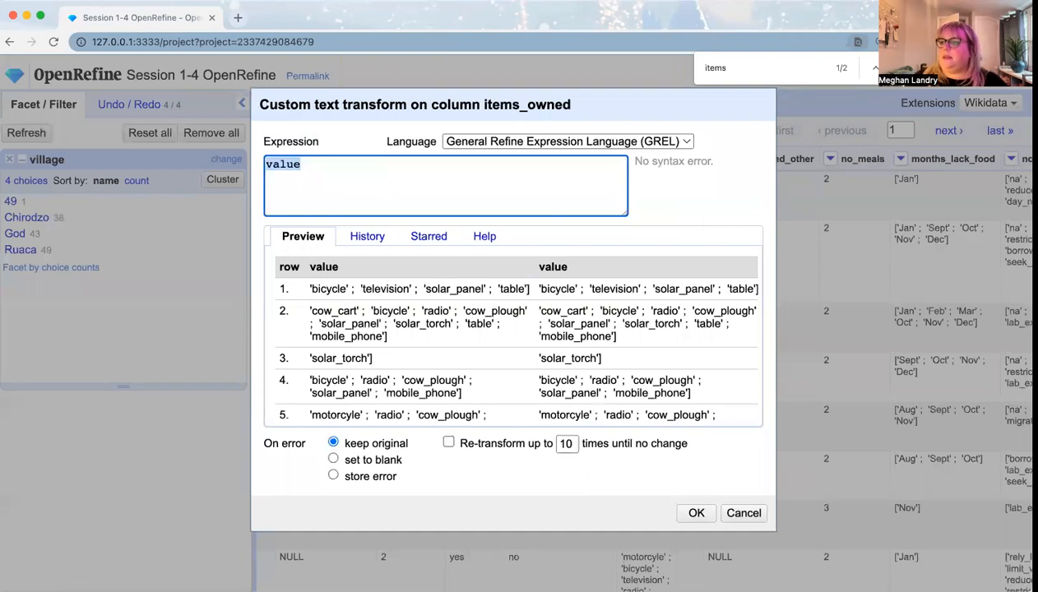
key("super+Tab")
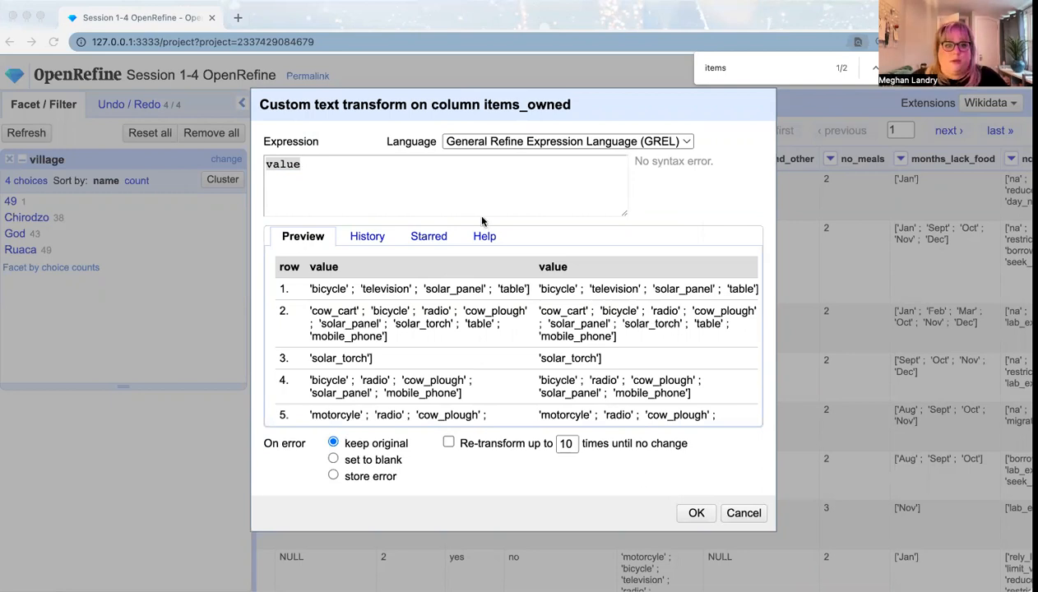
left_click(461, 183)
type("value.replace(\"]\", \"\")")
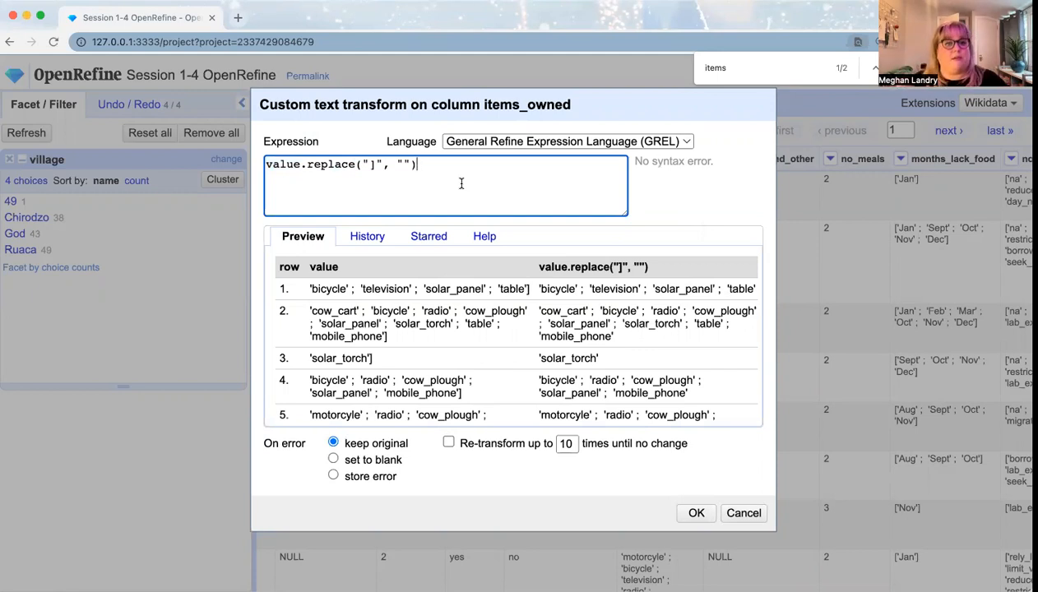
left_click(691, 512)
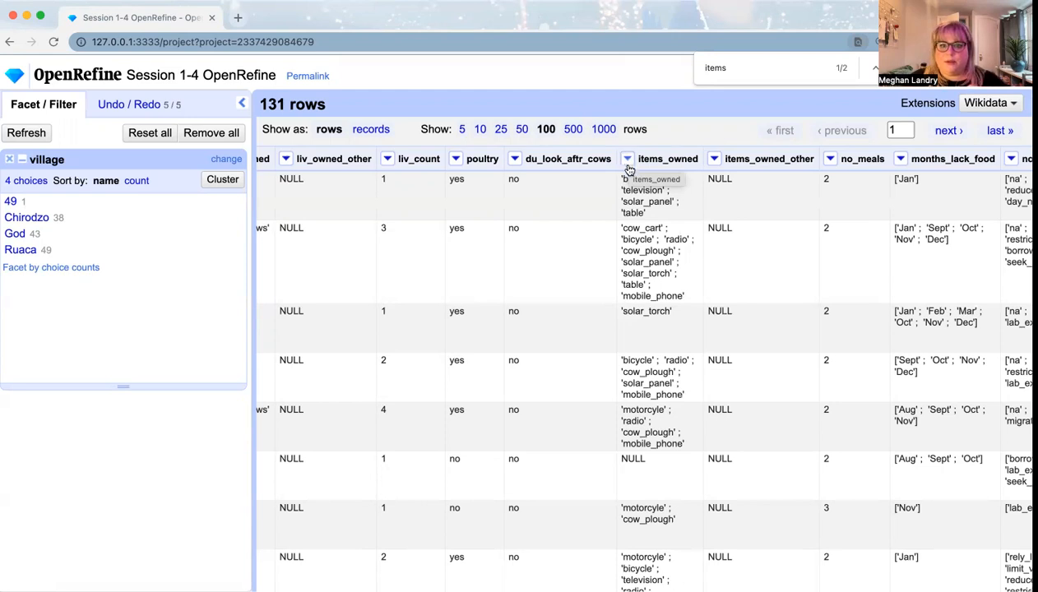
Step: Strip the single quotes from the items_owned column with the GREL transform value.replace("'", "")
left_click(628, 167)
mouse_move(662, 223)
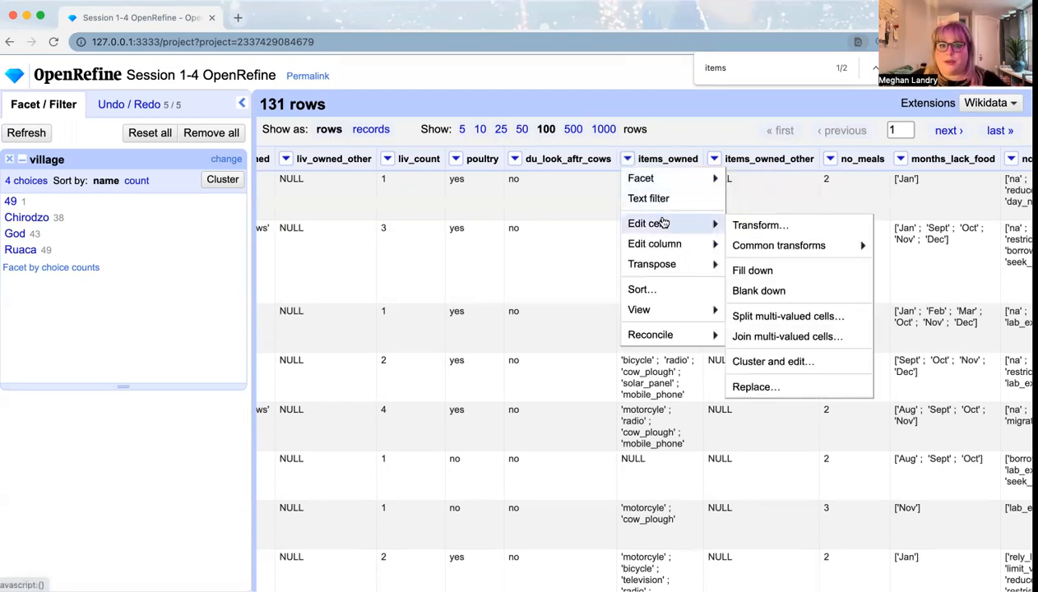
left_click(744, 224)
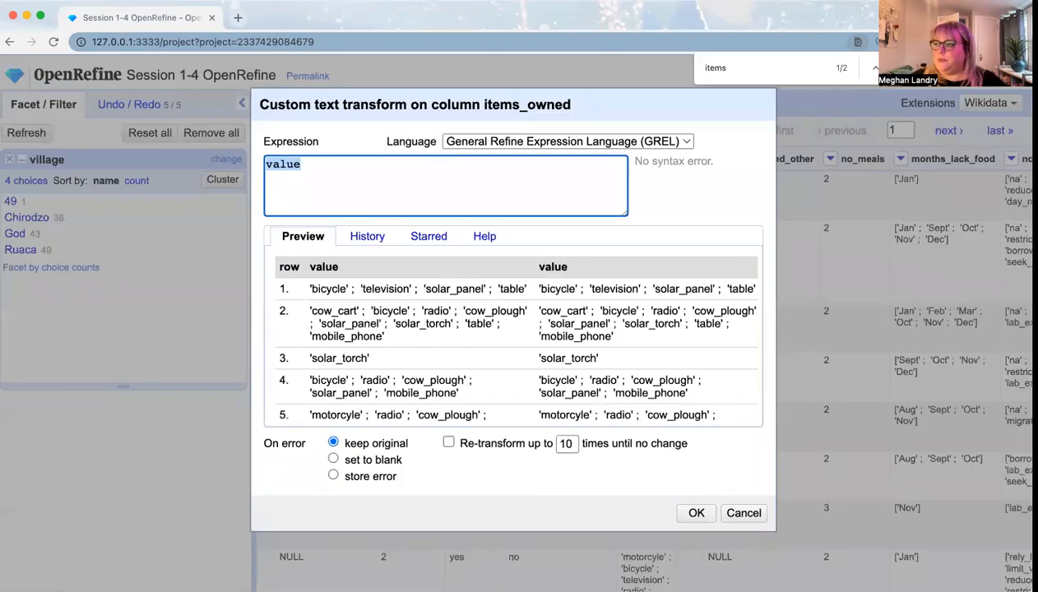
key("super+Tab")
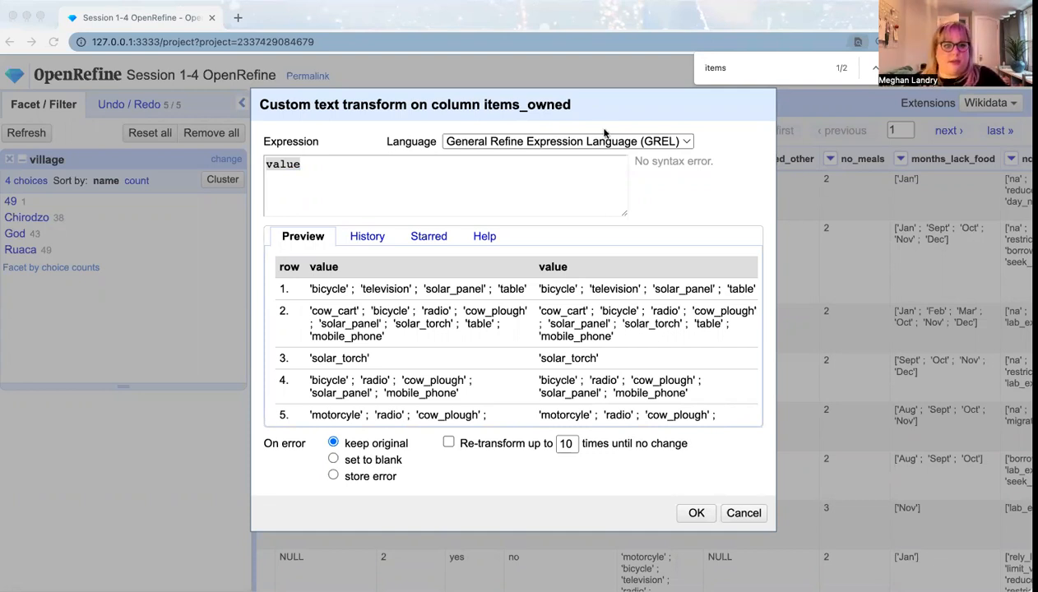
left_click(444, 165)
type("value.replace(\"'\", \"\")")
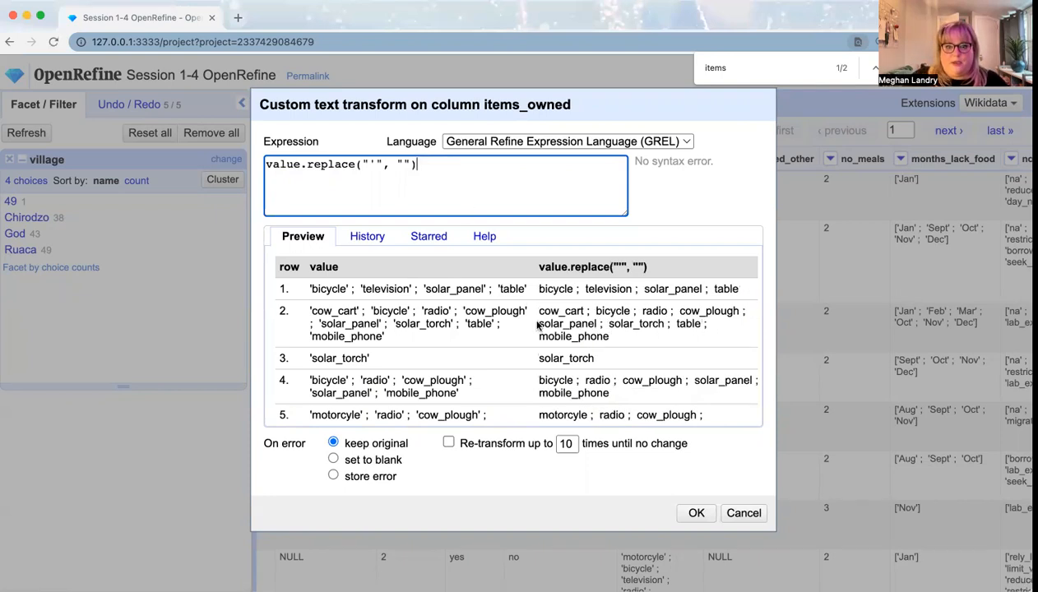
left_click(695, 513)
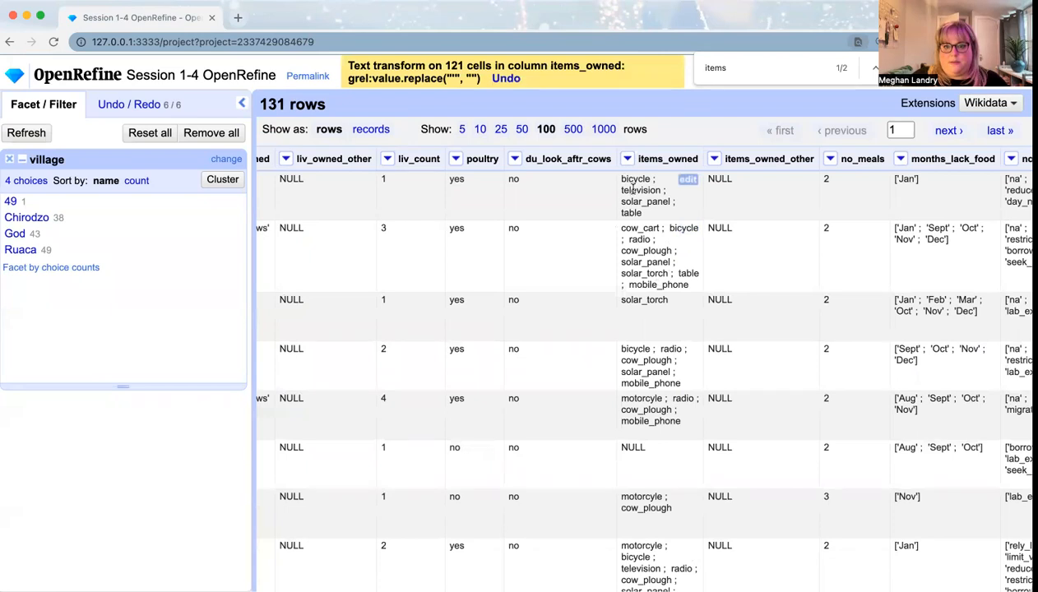
Step: Remove all spaces from the items_owned column with the GREL transform value.replace(" ", "")
left_click(627, 162)
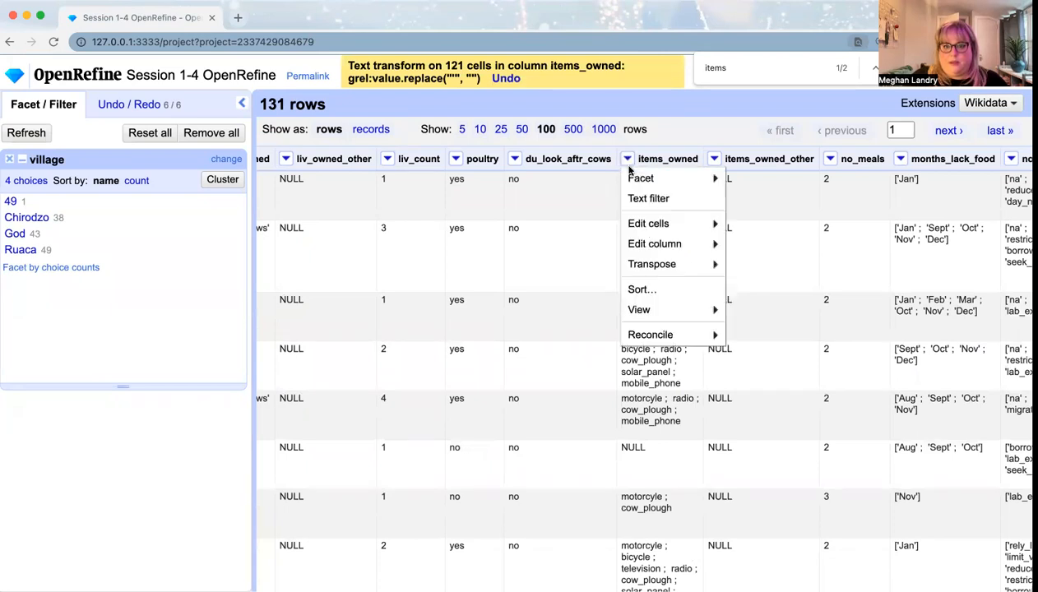
mouse_move(658, 224)
left_click(740, 226)
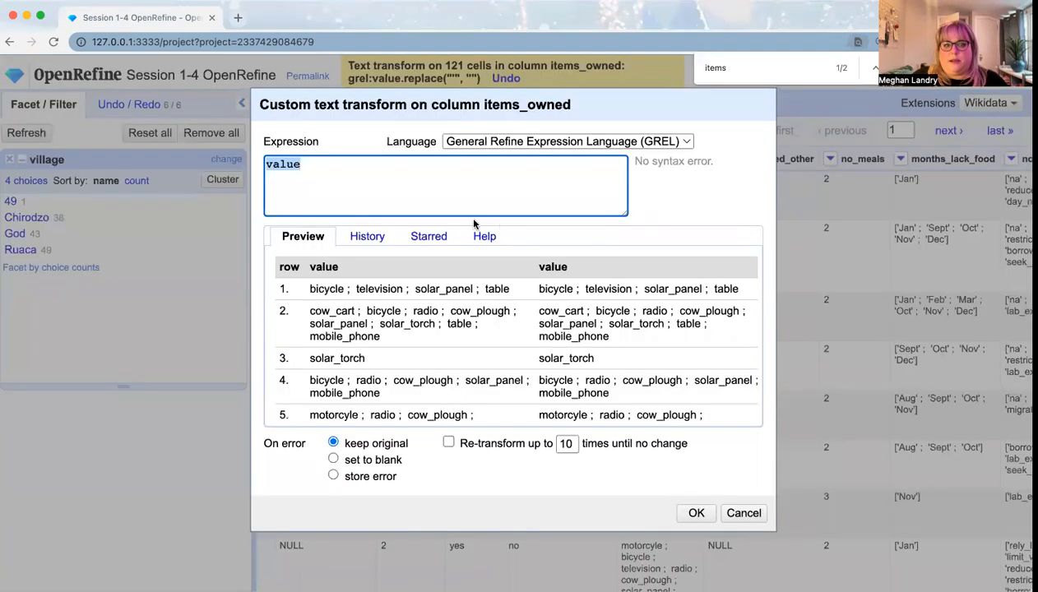
key("BackSpace")
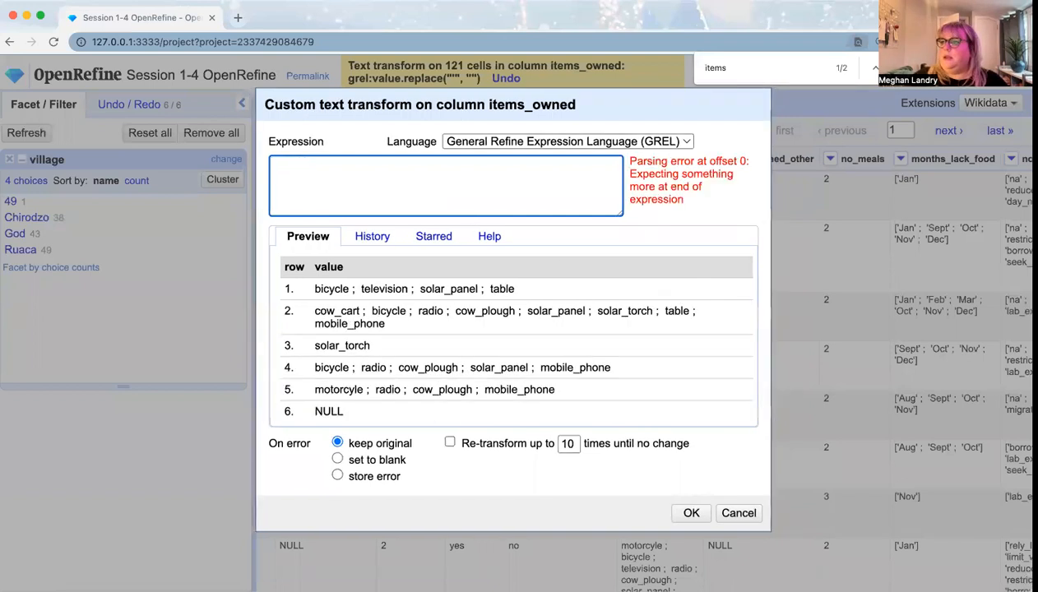
key("super+Tab")
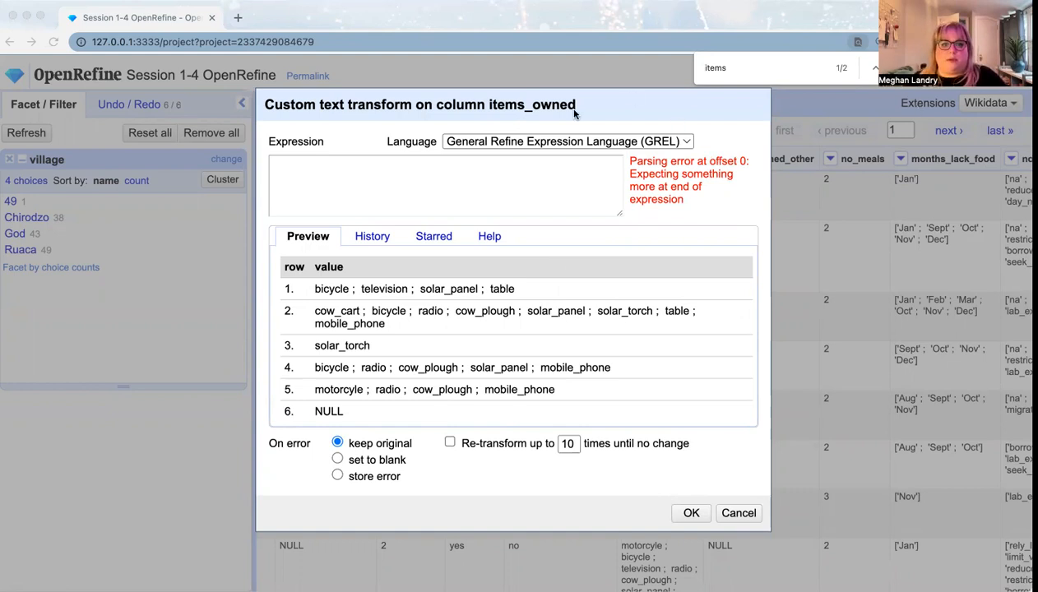
left_click(499, 172)
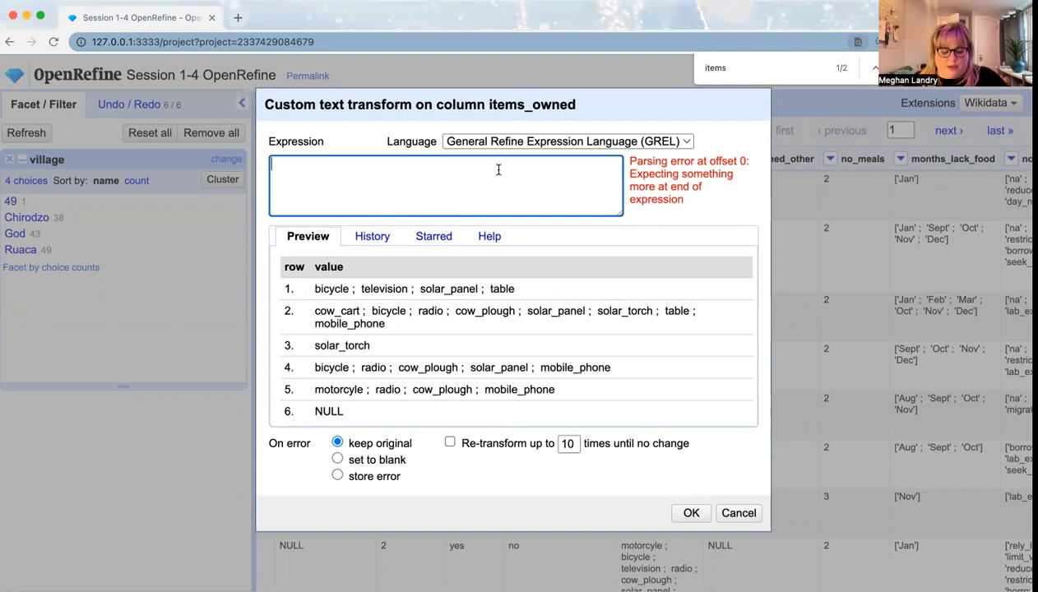
type("value.replace(\" \", \"\")")
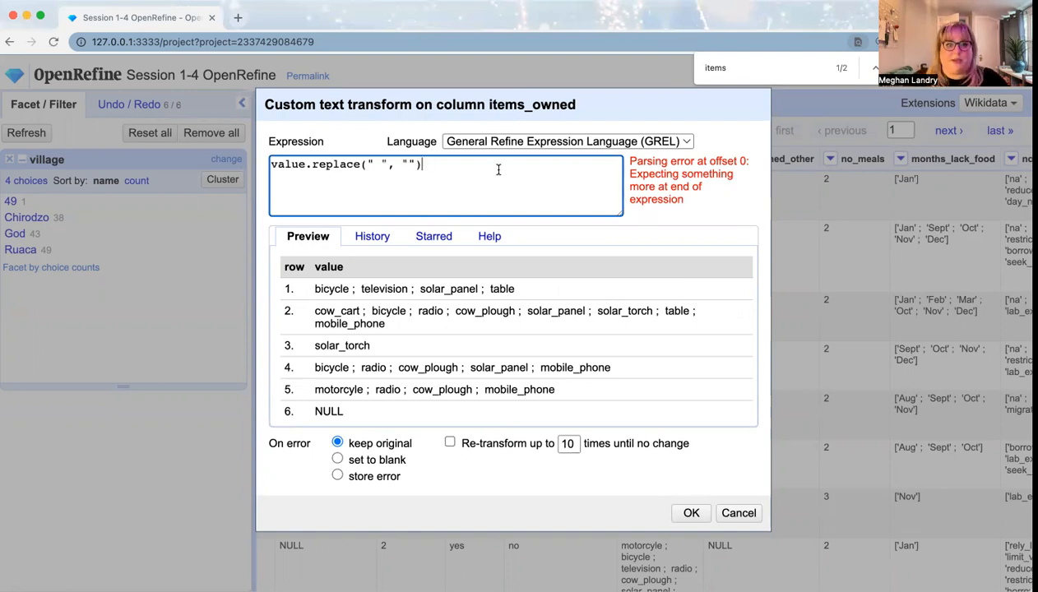
left_click(371, 236)
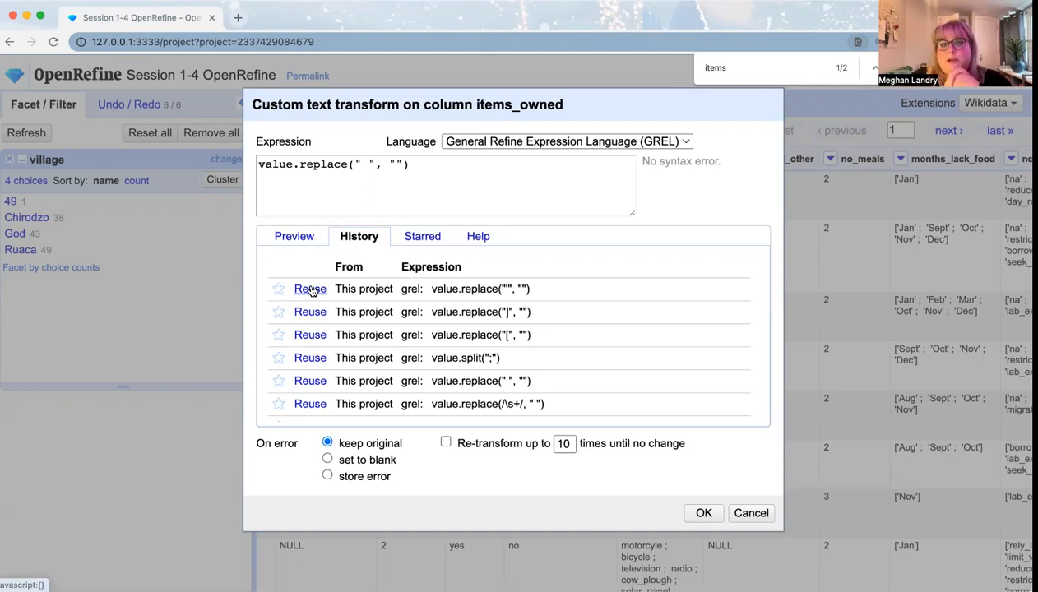
left_click(294, 236)
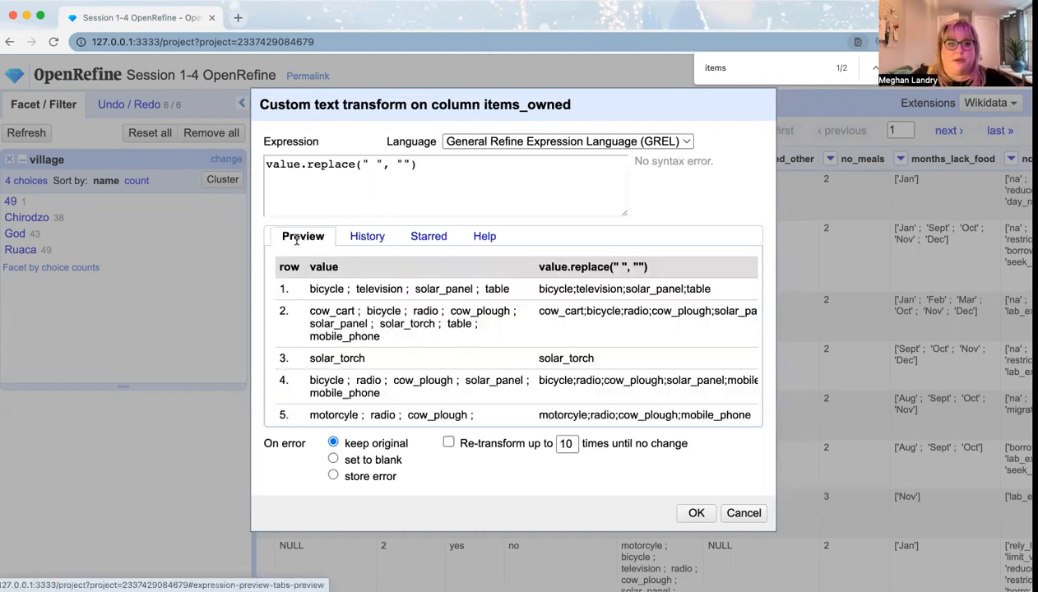
left_click(694, 512)
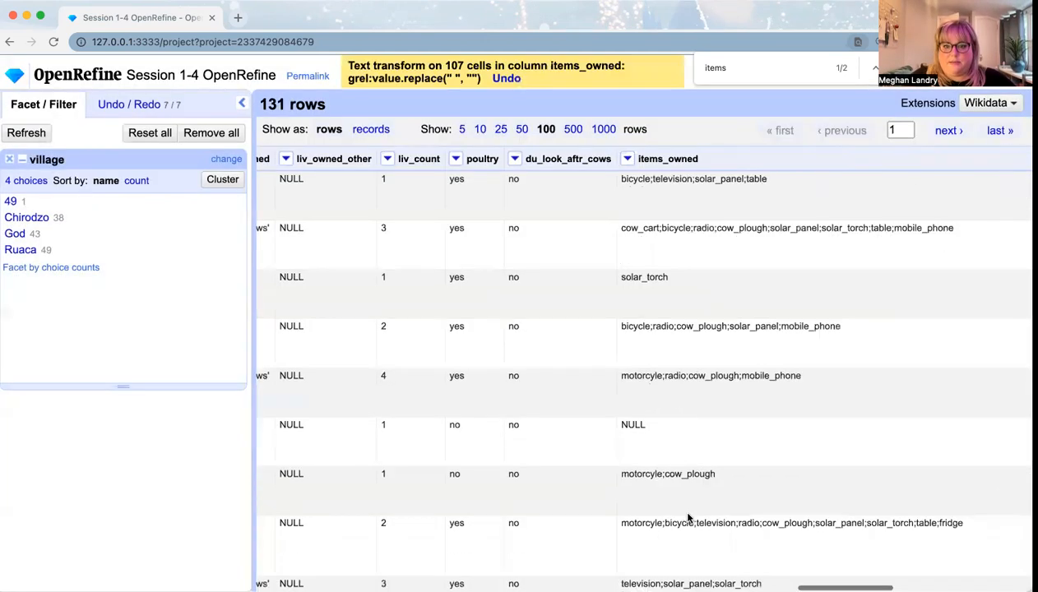
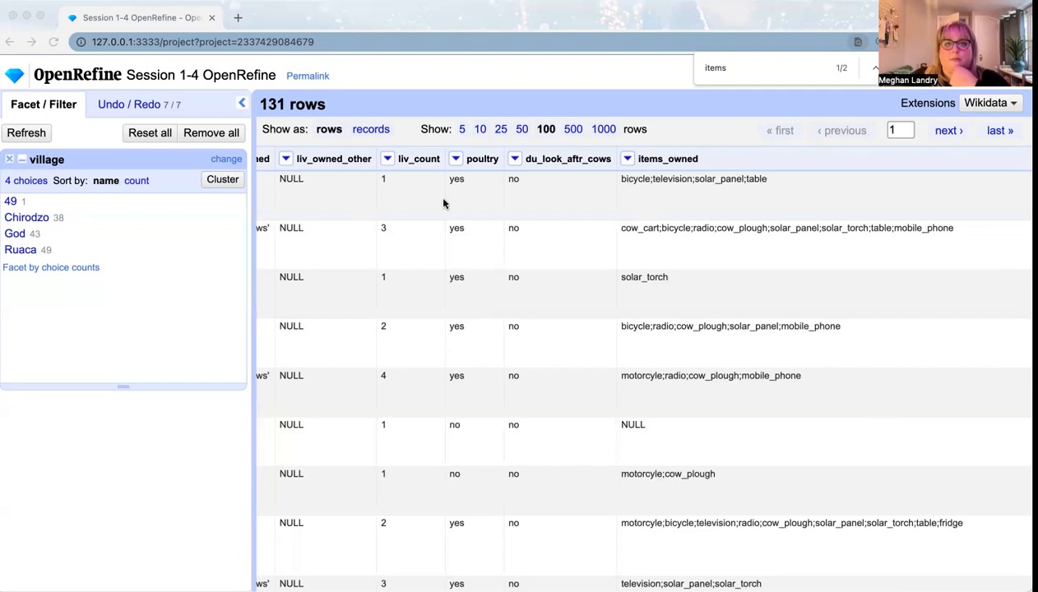
Step: Create a custom text facet on the items_owned column with the GREL expression value.split(";")
left_click(628, 163)
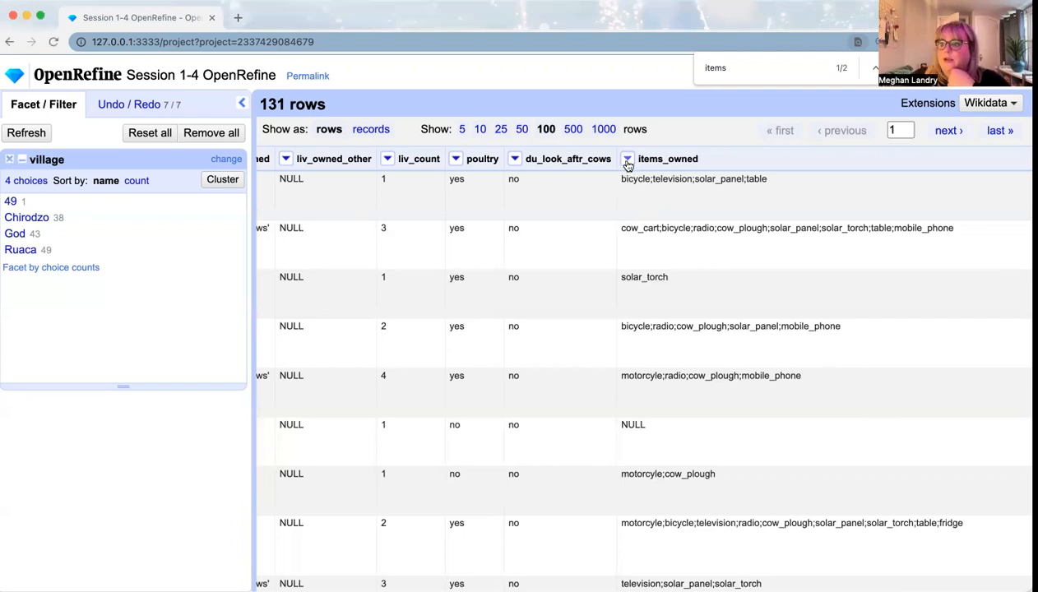
left_click(627, 161)
mouse_move(663, 179)
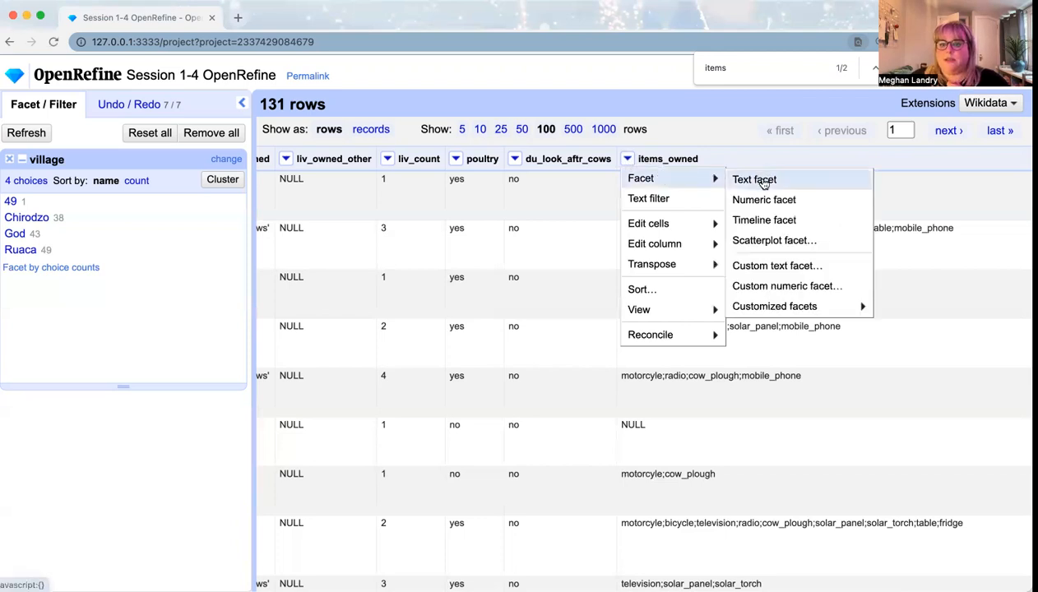
left_click(796, 263)
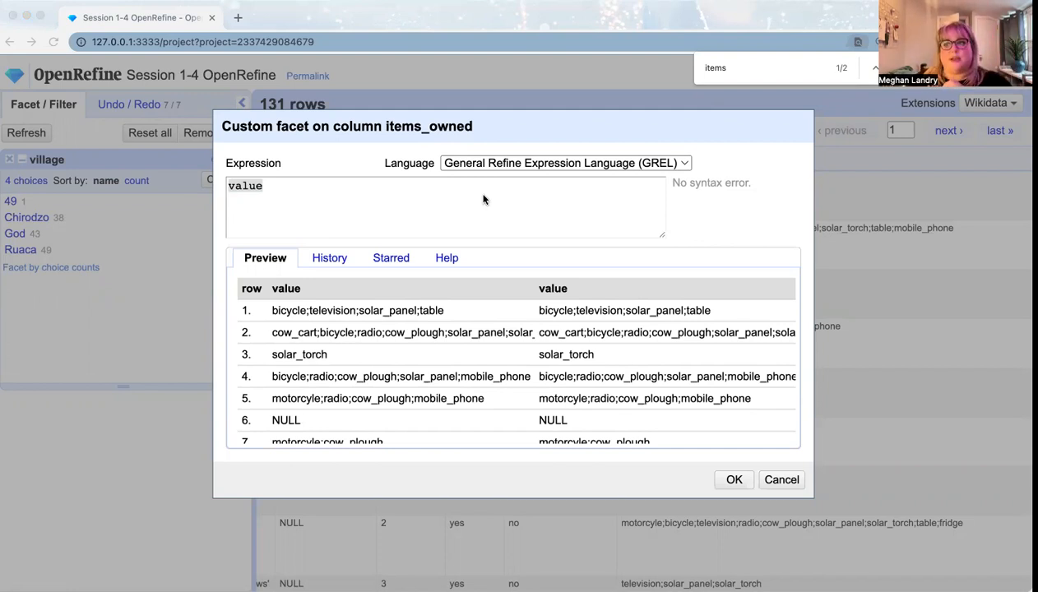
left_click(318, 184)
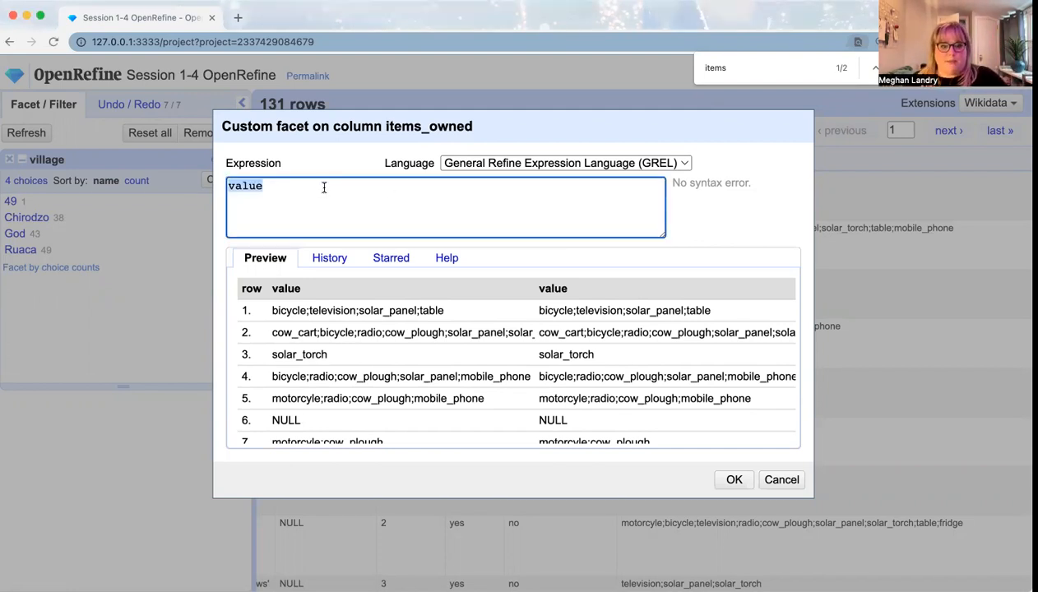
type("value.split(\";\")")
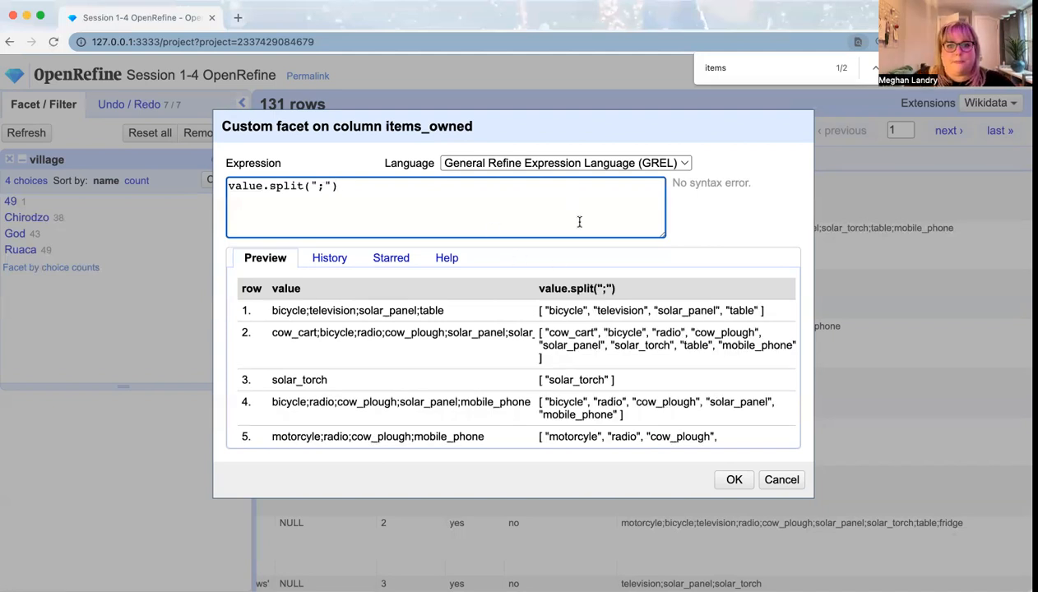
left_click(734, 481)
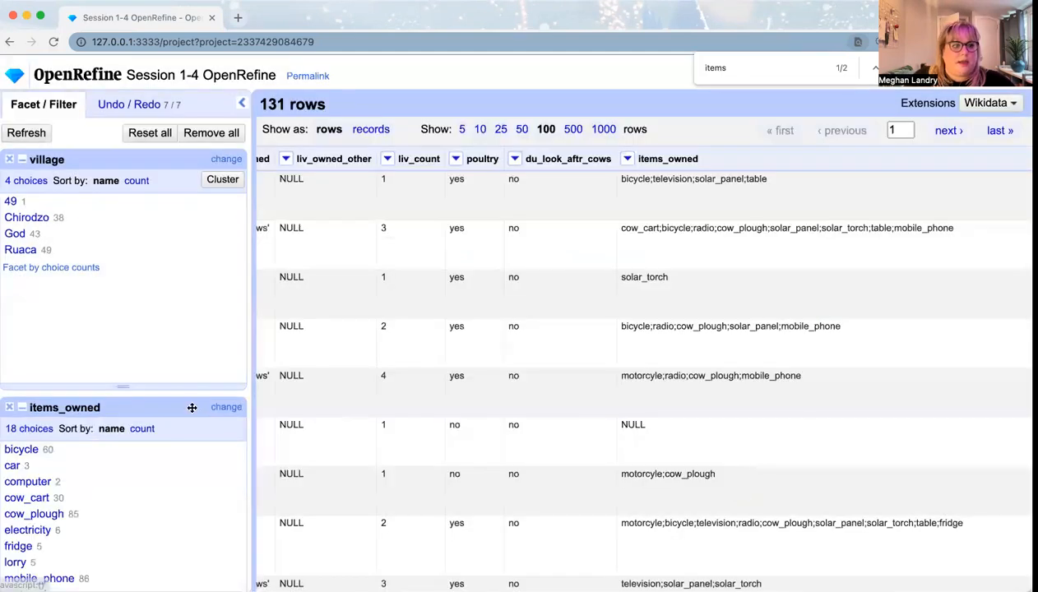
Step: Remove the village facet and look through the choices in the items_owned facet
left_click(9, 159)
scroll(82, 293, "down", 1)
scroll(82, 293, "up", 1)
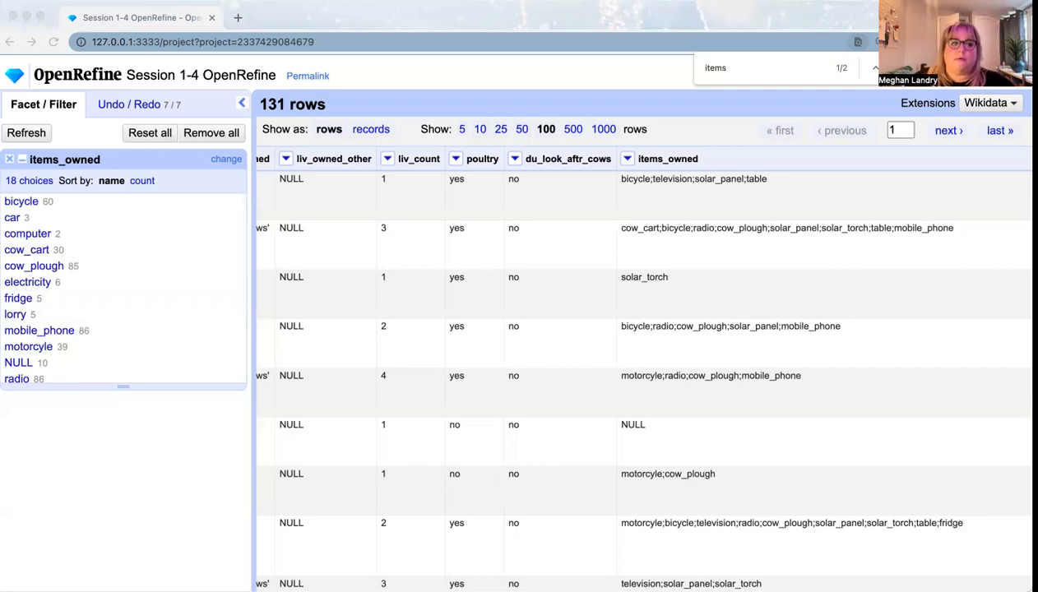
scroll(105, 342, "down", 5)
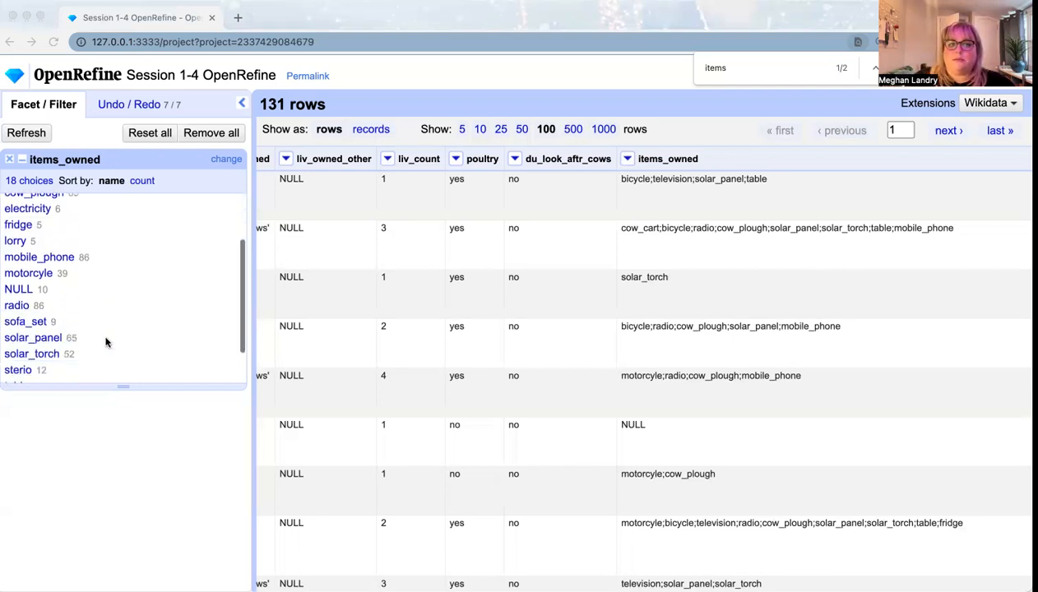
scroll(105, 342, "up", 5)
scroll(105, 342, "down", 3)
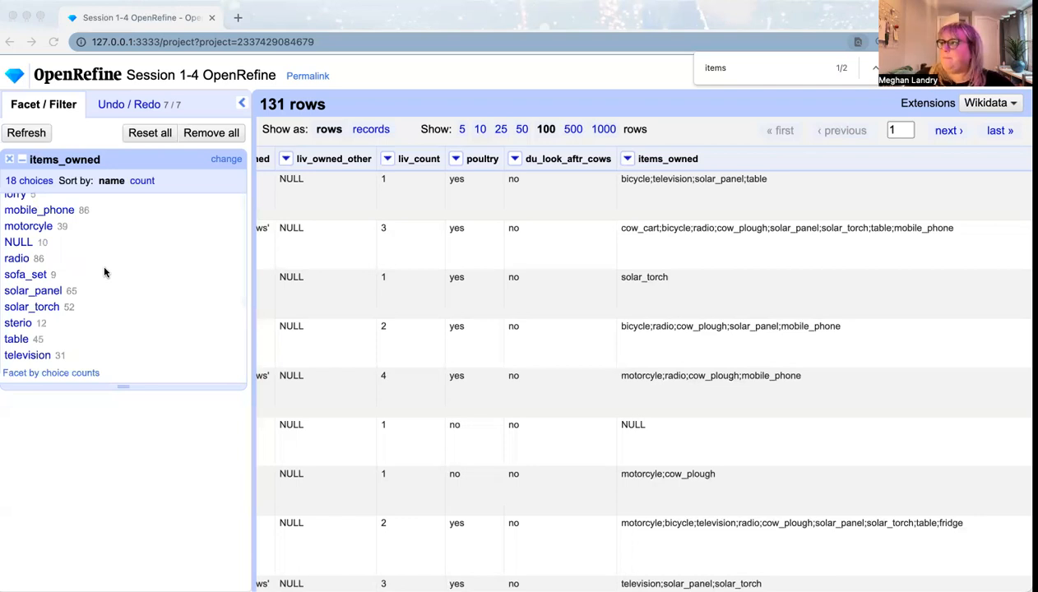
Step: Sort the items_owned facet by count and review which items are owned most and least often
left_click(142, 181)
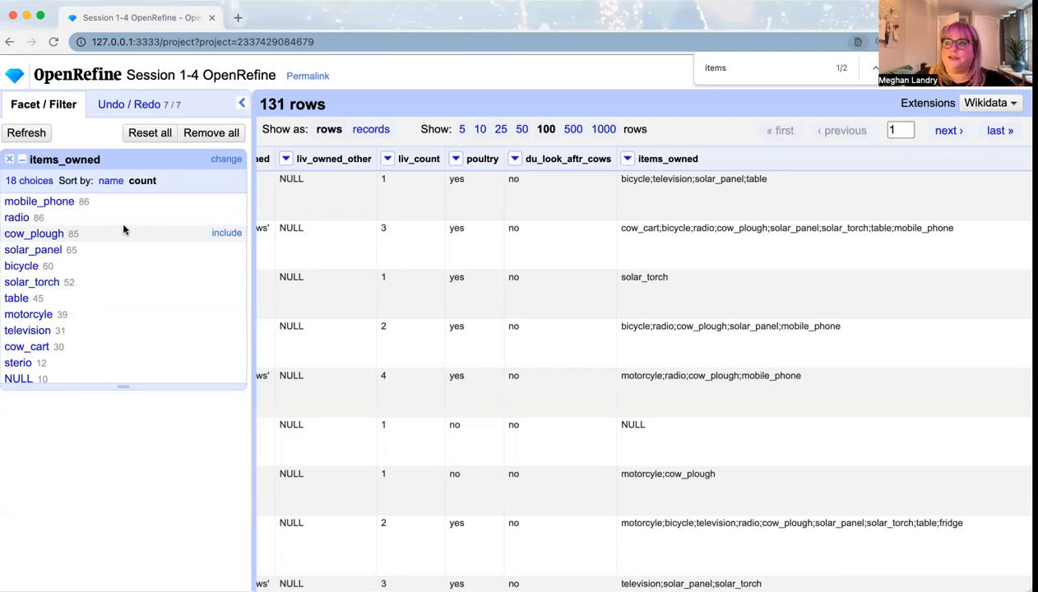
scroll(123, 230, "down", 5)
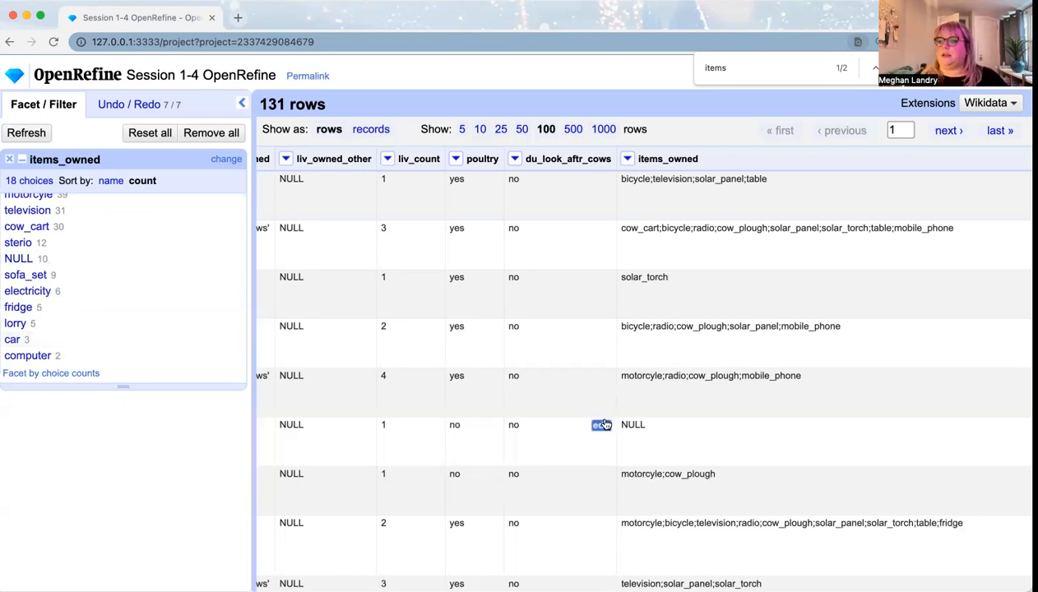
scroll(135, 284, "up", 5)
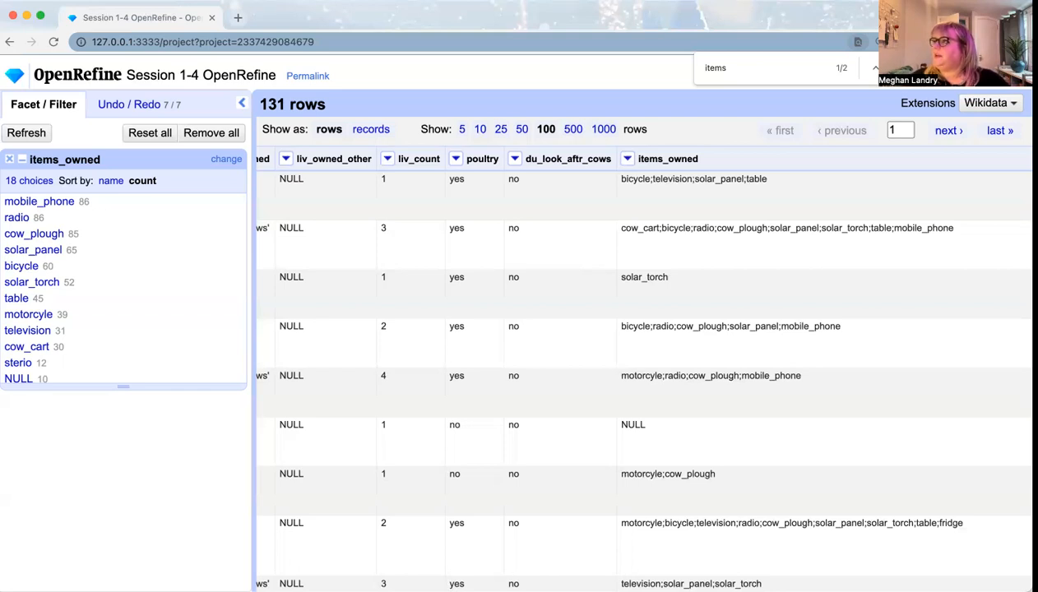
triple_click(683, 228)
left_click(672, 236)
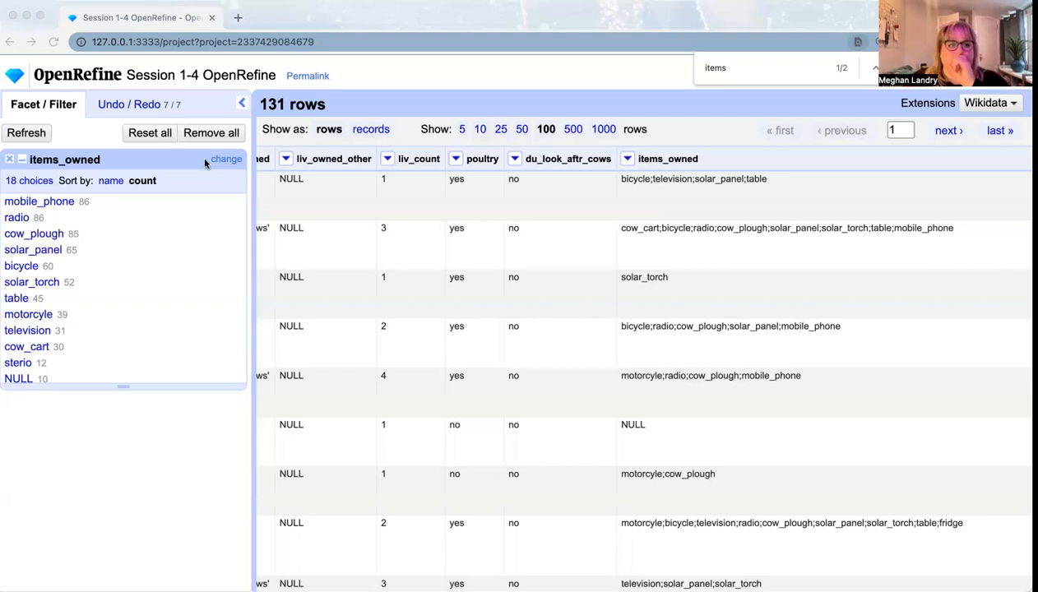
Step: Remove the items_owned facet and search the page for "months" to locate the months_lack_food column
left_click(10, 160)
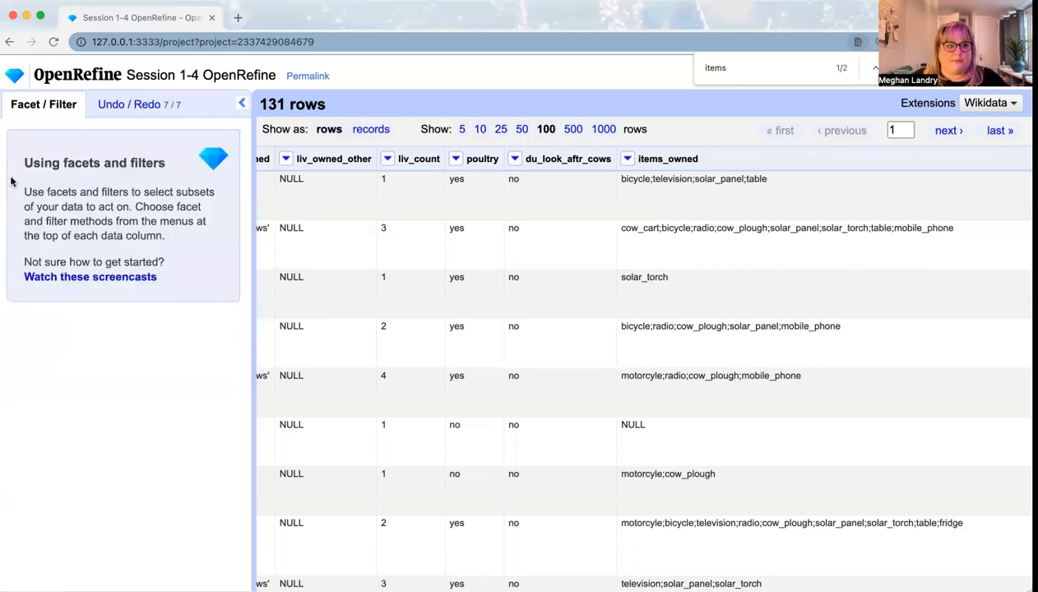
key("super+f")
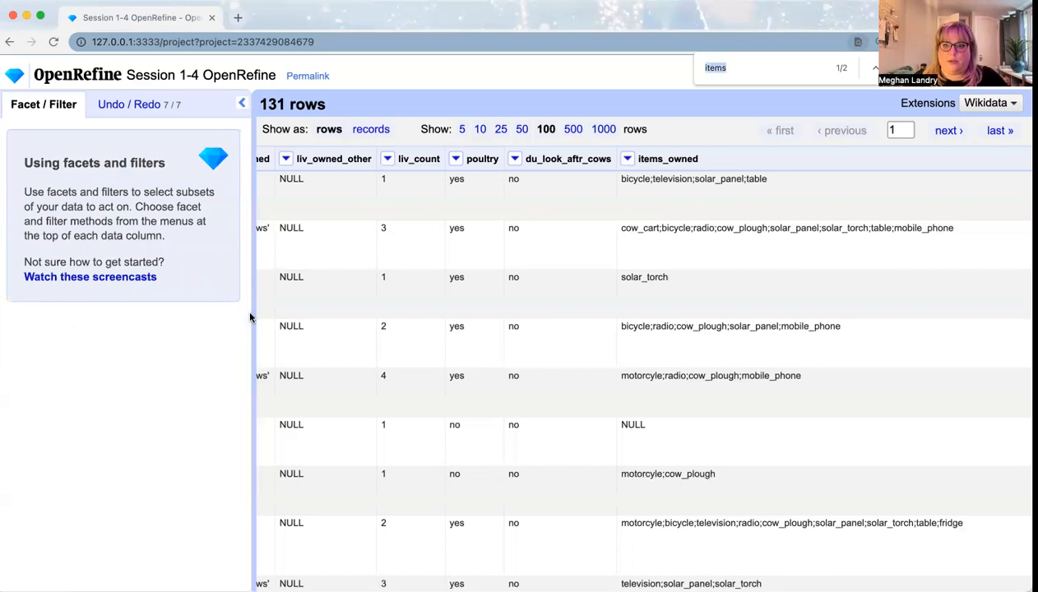
type("months")
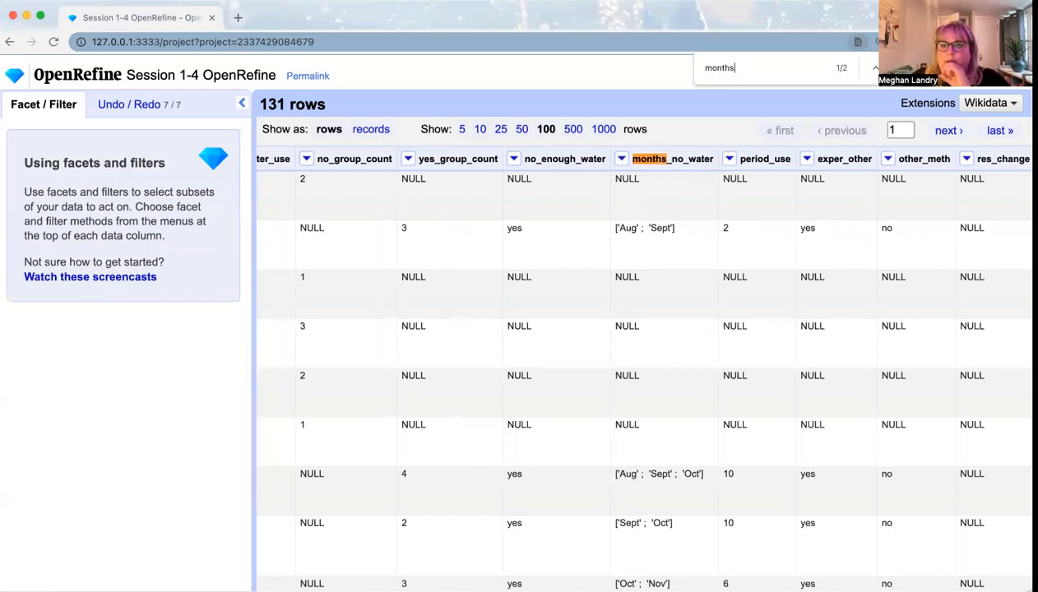
key("Return")
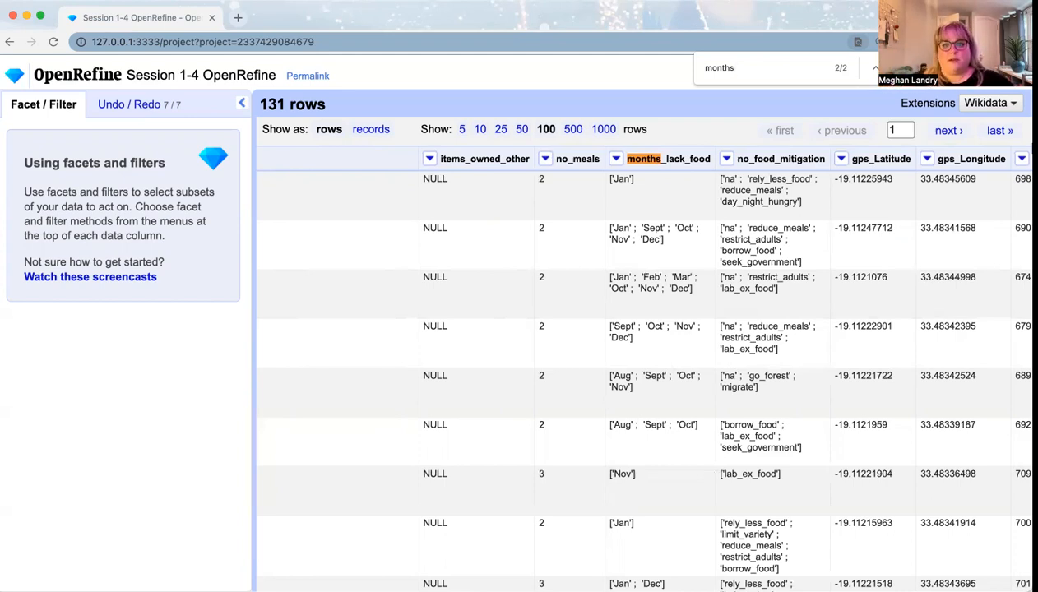
Step: Remove the opening square brackets from the months_lack_food column by reusing the earlier GREL expression value.replace("[", "")
left_click(616, 161)
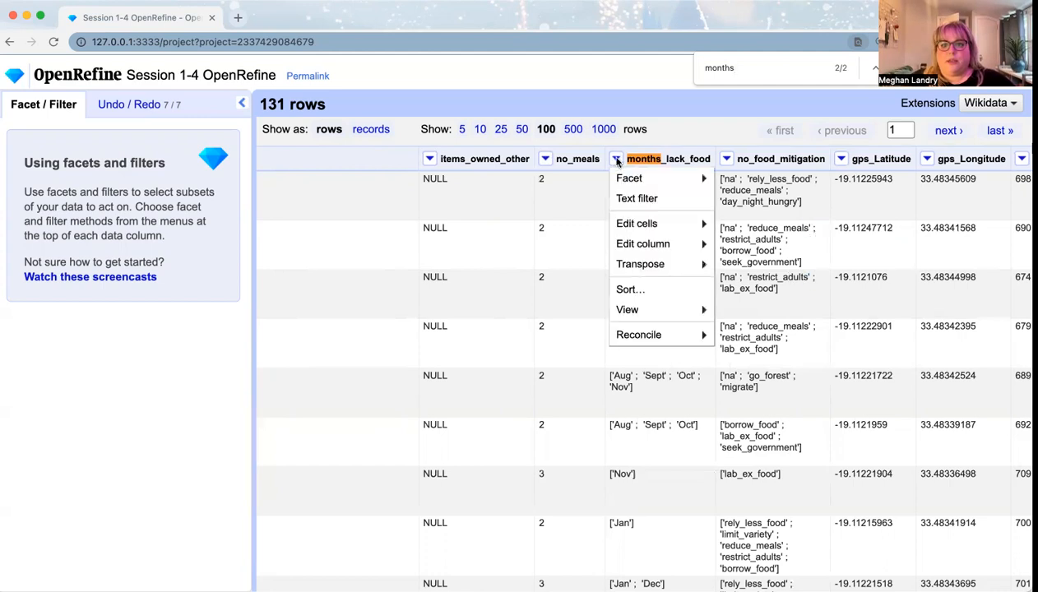
mouse_move(638, 220)
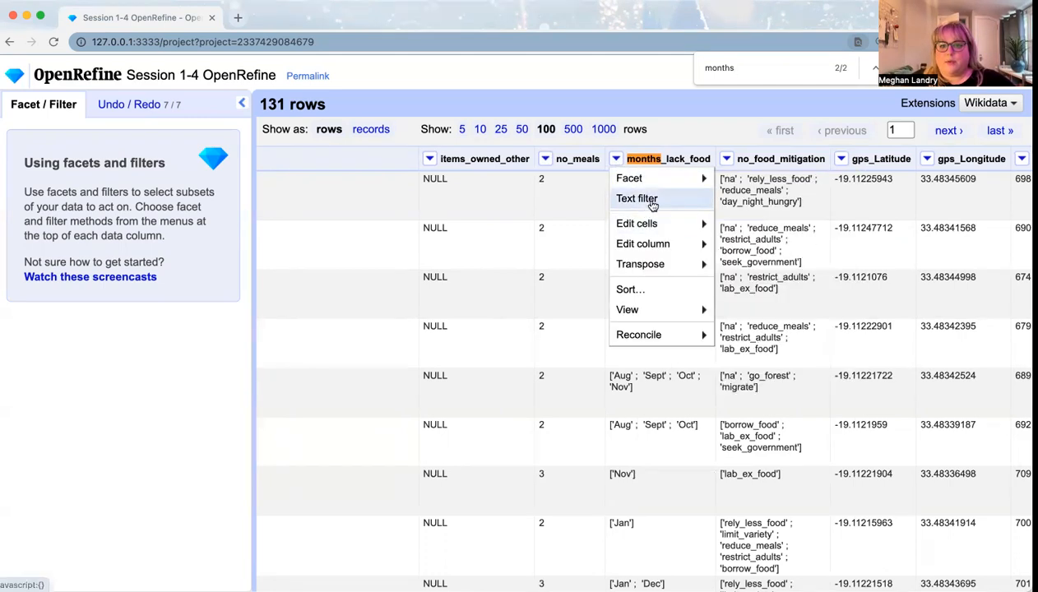
left_click(749, 226)
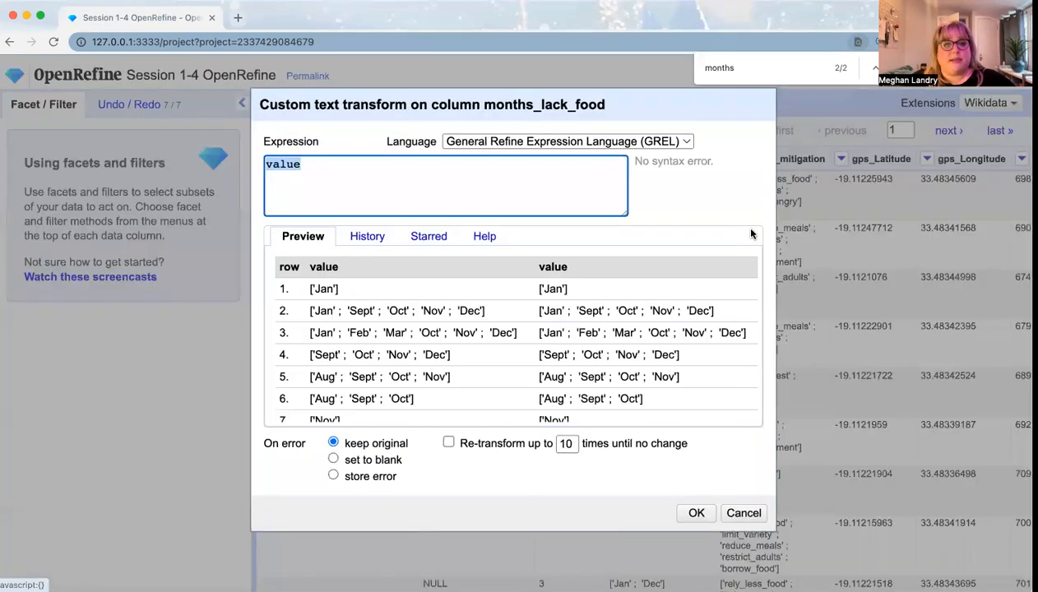
left_click(371, 240)
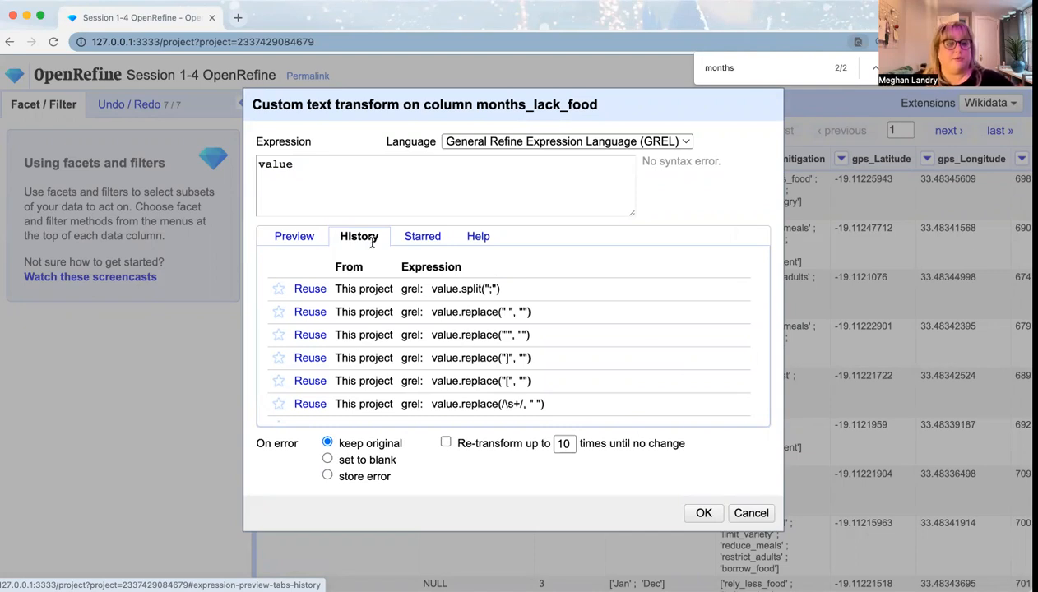
left_click(310, 380)
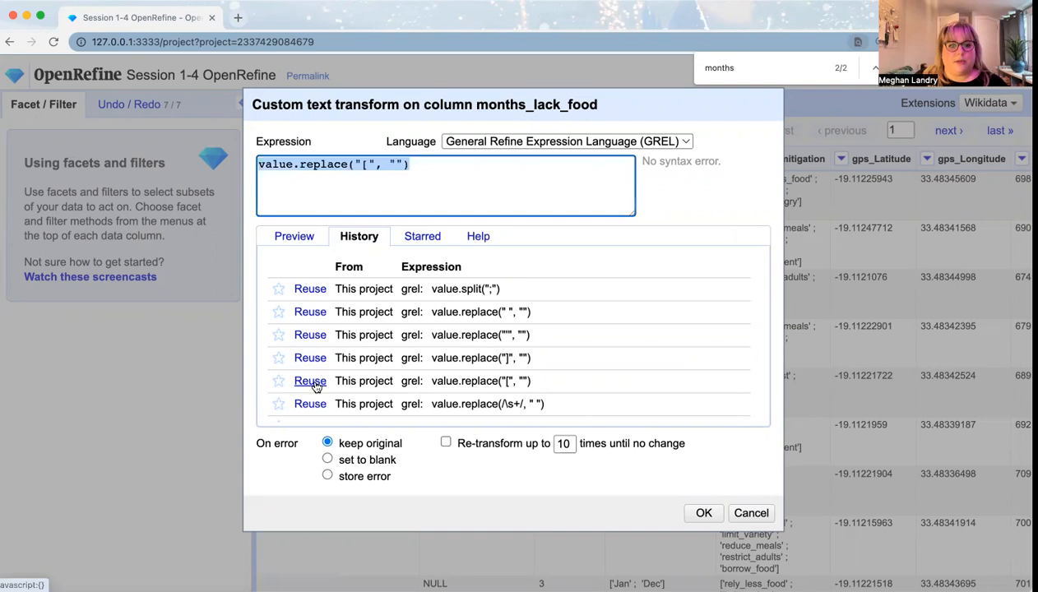
left_click(310, 359)
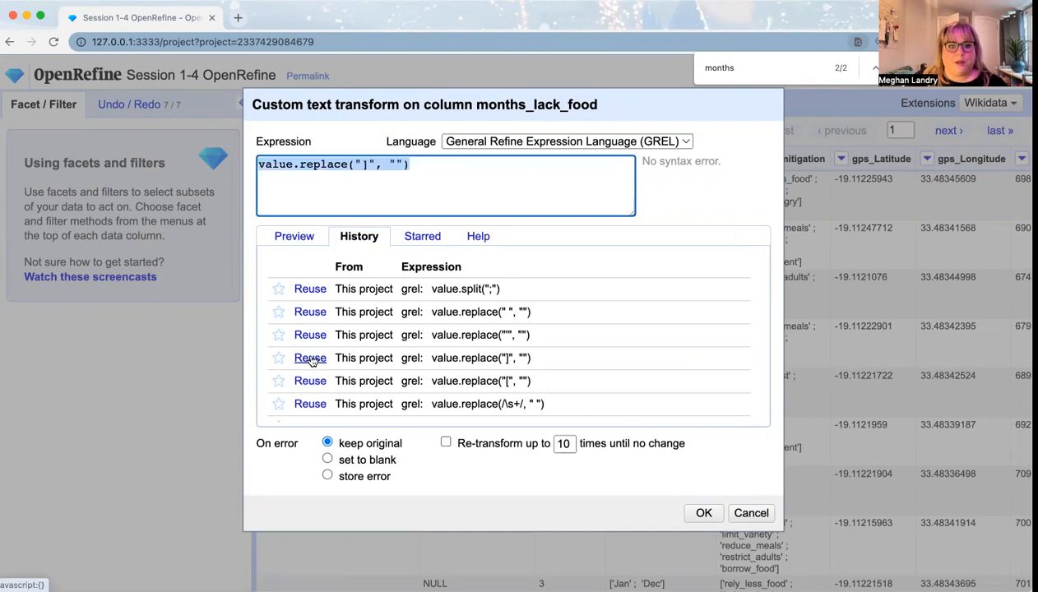
left_click(310, 380)
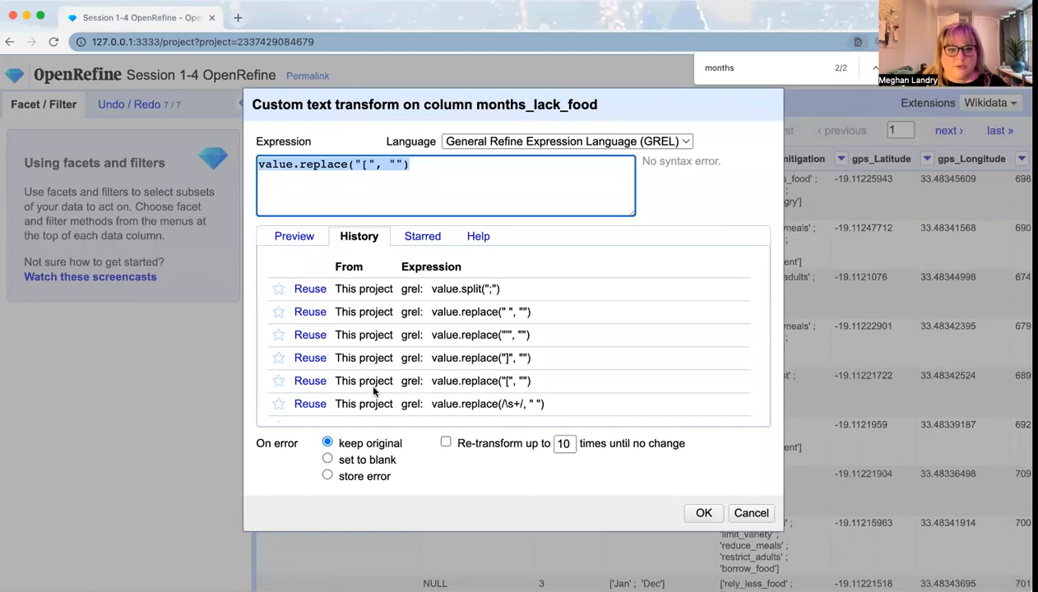
left_click(704, 513)
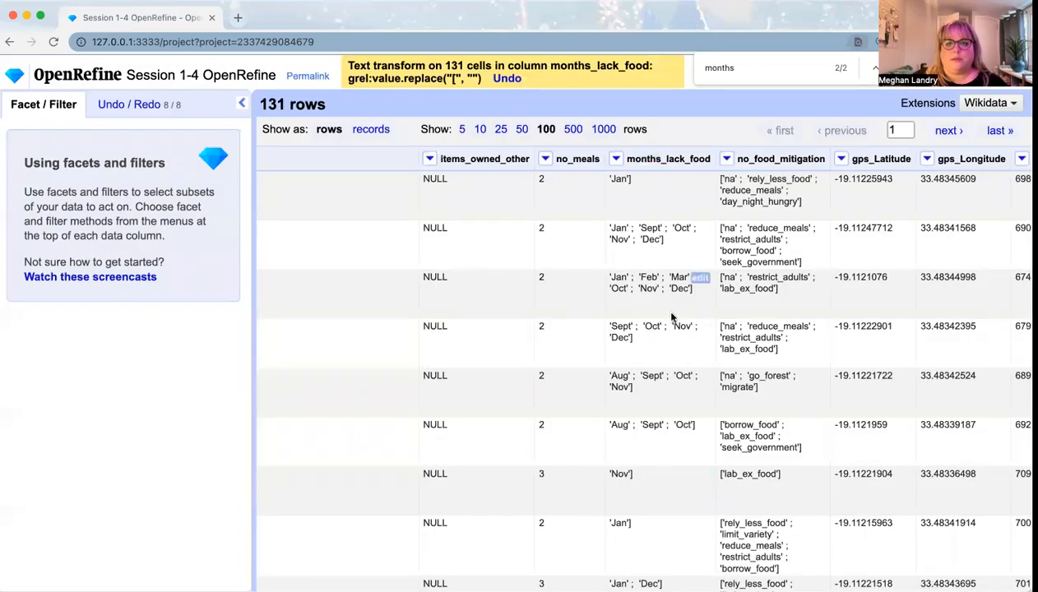
Step: Remove the closing square brackets from the months_lack_food column by reusing the earlier GREL expression value.replace("]", "")
left_click(615, 160)
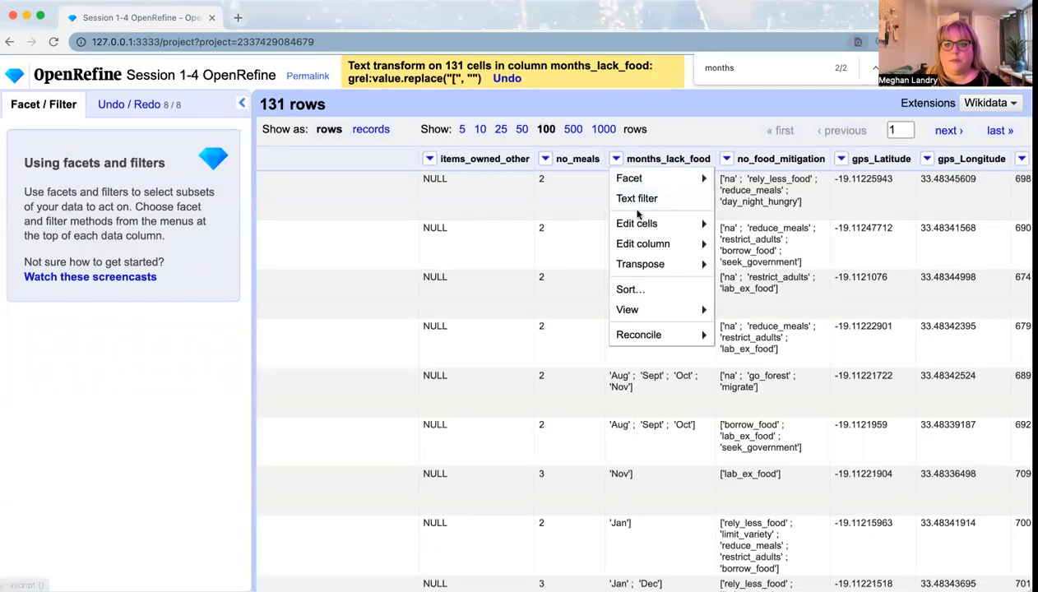
mouse_move(674, 220)
left_click(724, 223)
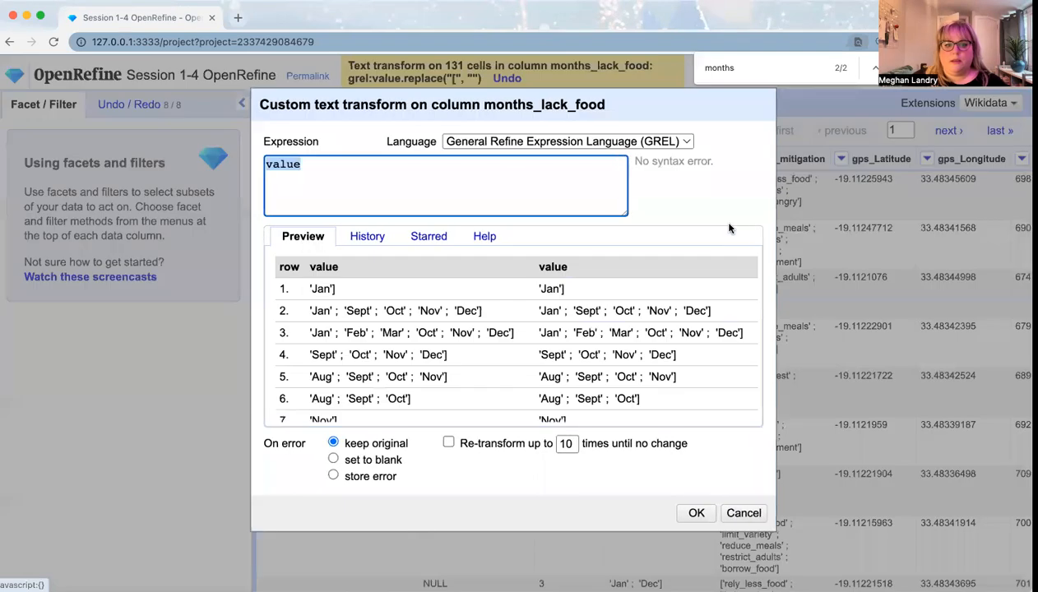
left_click(362, 236)
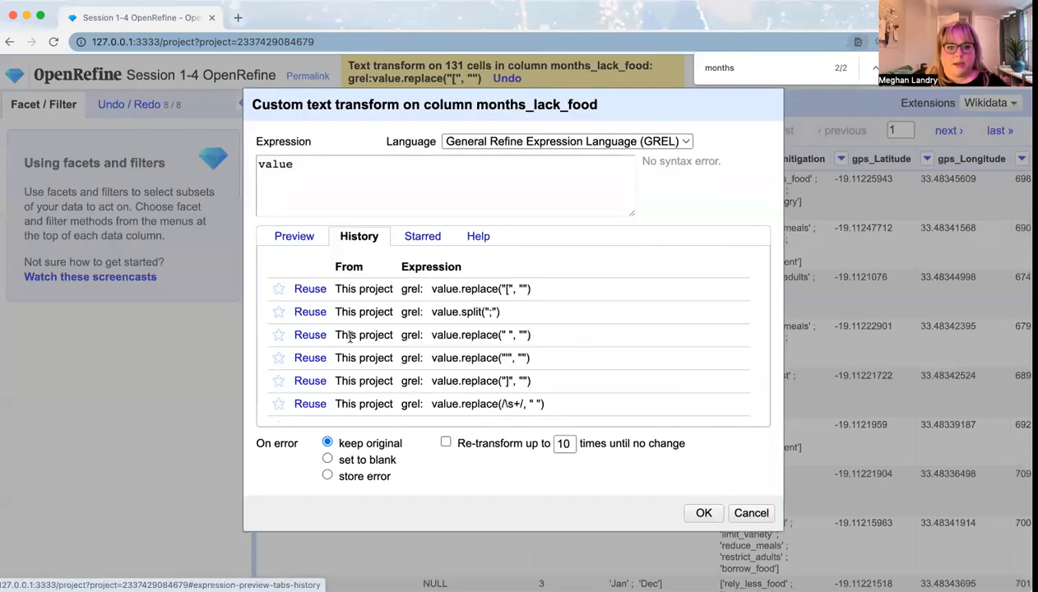
scroll(350, 335, "down", 2)
scroll(349, 336, "up", 2)
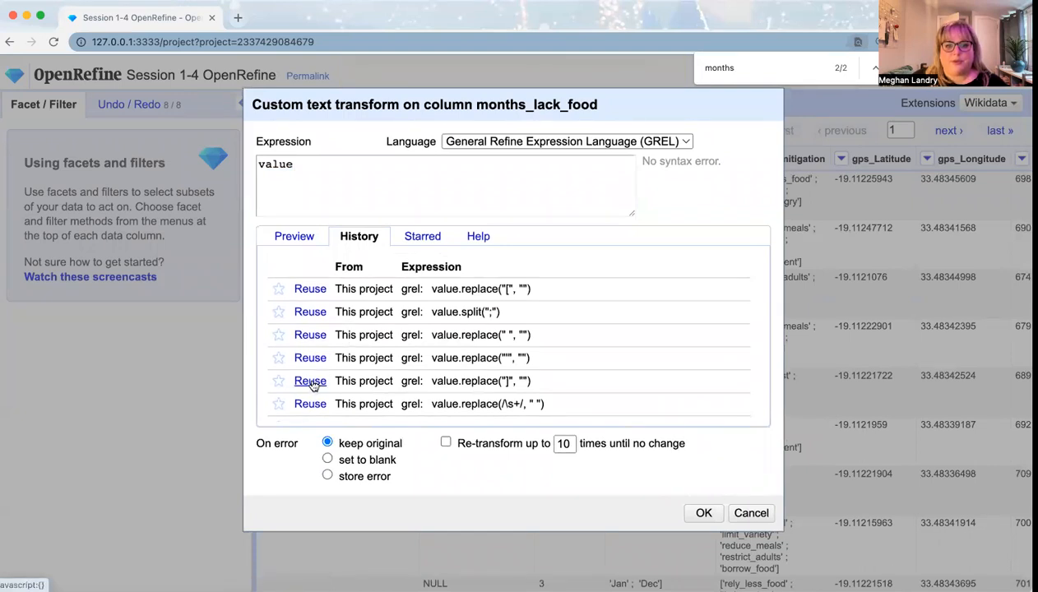
left_click(310, 381)
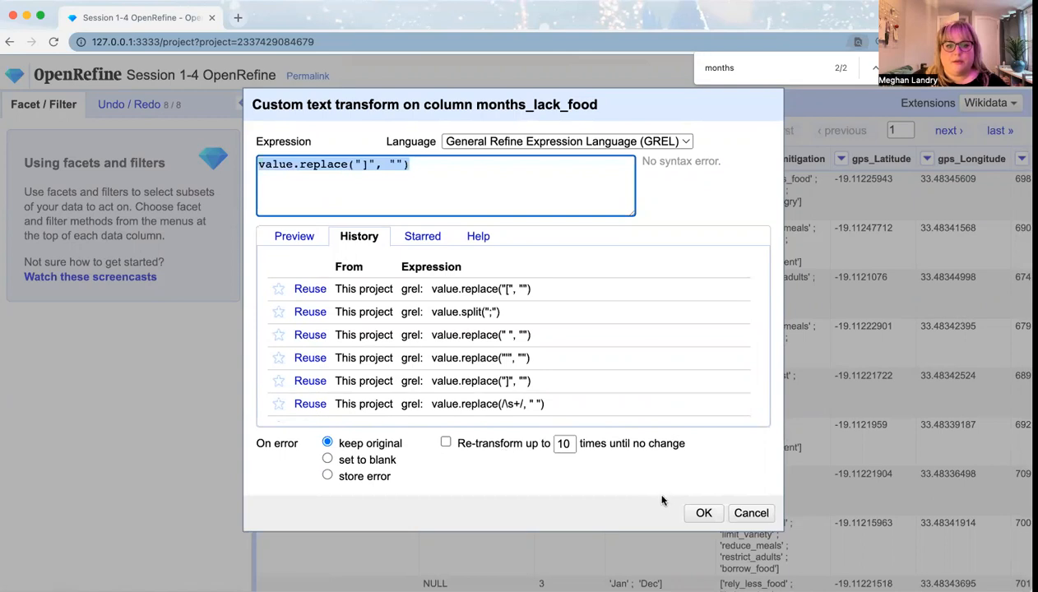
left_click(703, 512)
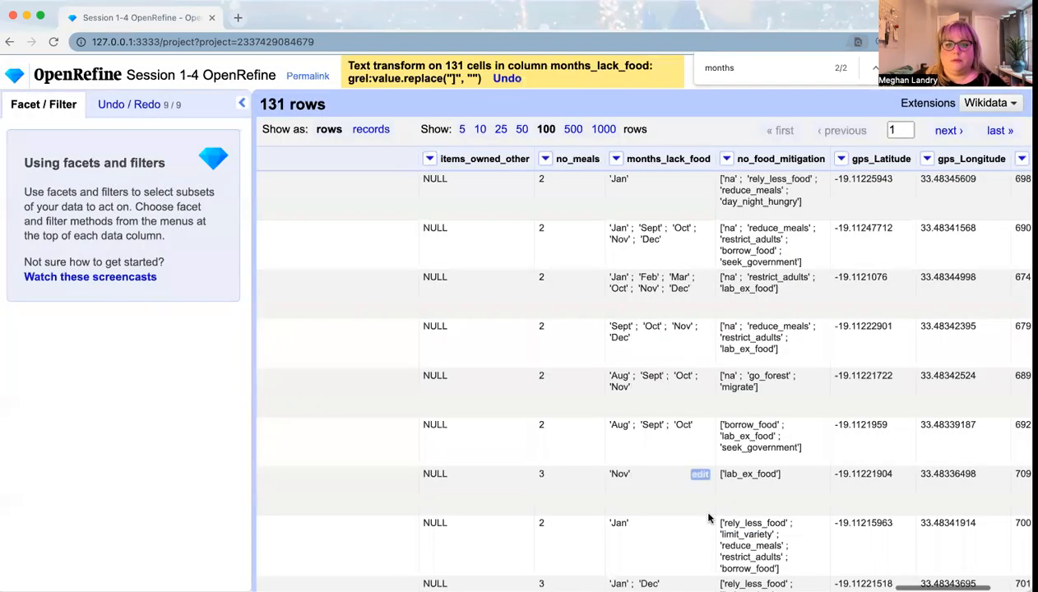
Step: Strip the single quotation marks from the months_lack_food column by reusing the earlier GREL expression value.replace("'", "")
left_click(616, 159)
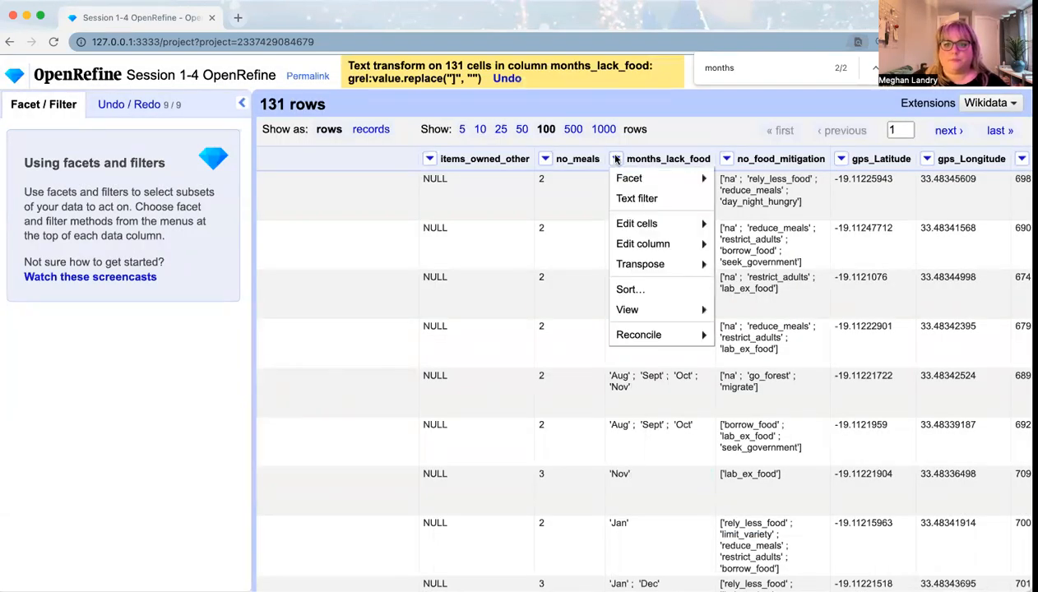
mouse_move(646, 224)
left_click(717, 225)
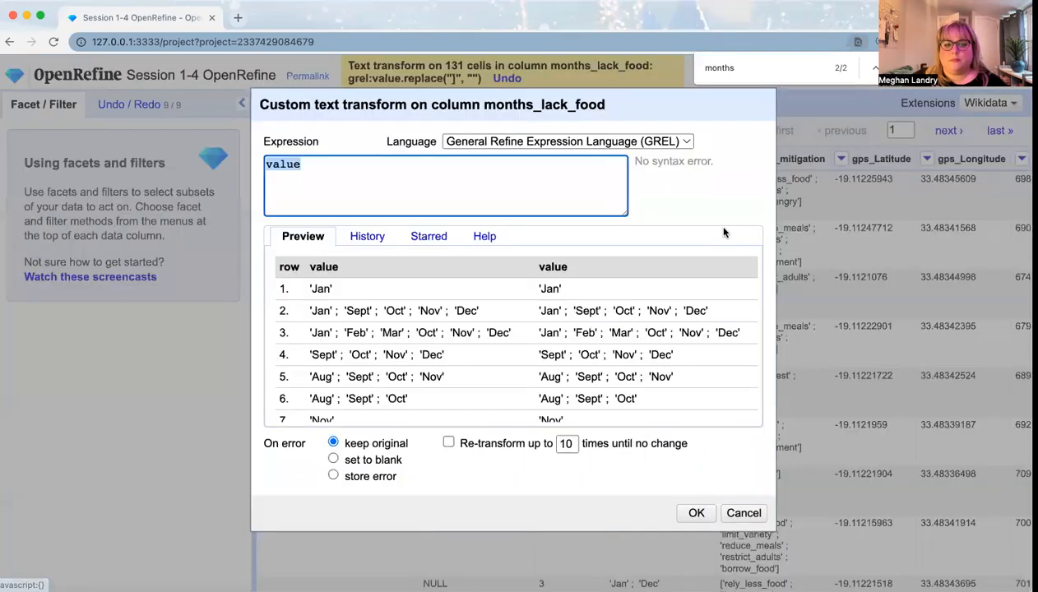
left_click(367, 239)
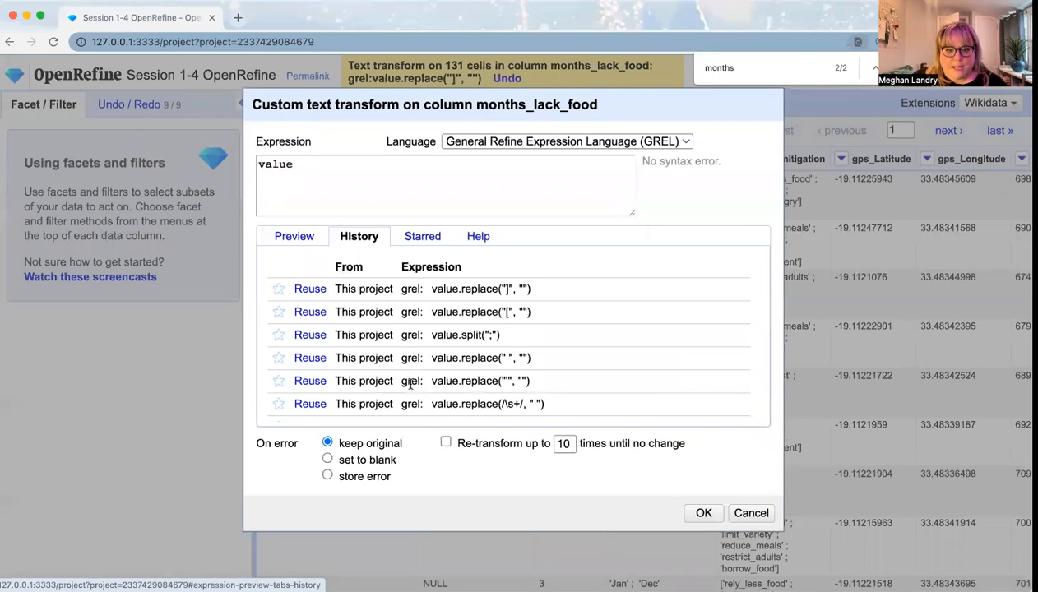
scroll(400, 386, "down", 1)
scroll(399, 386, "down", 1)
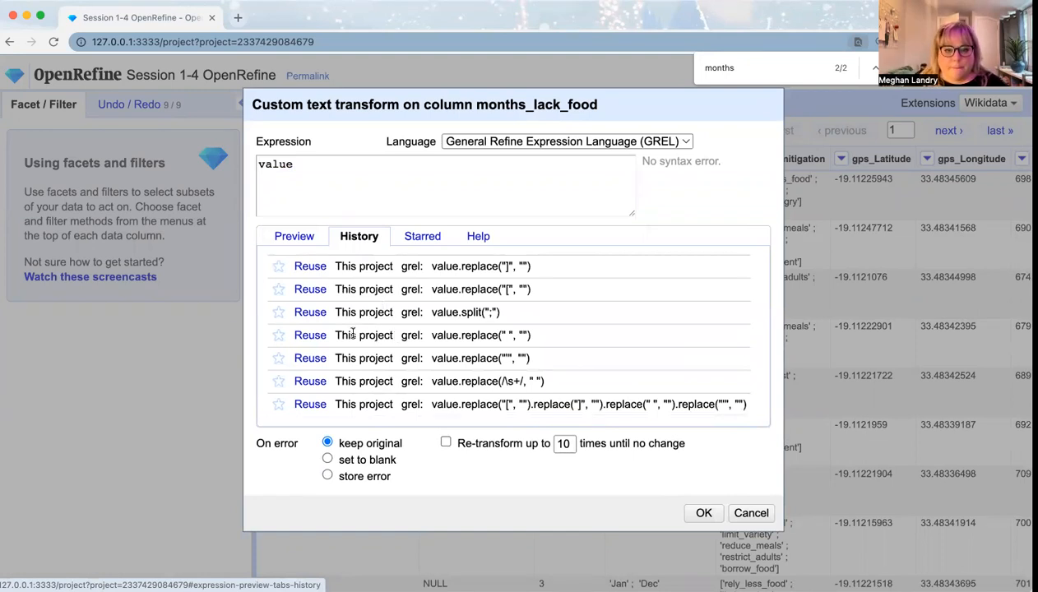
left_click(314, 359)
left_click(703, 512)
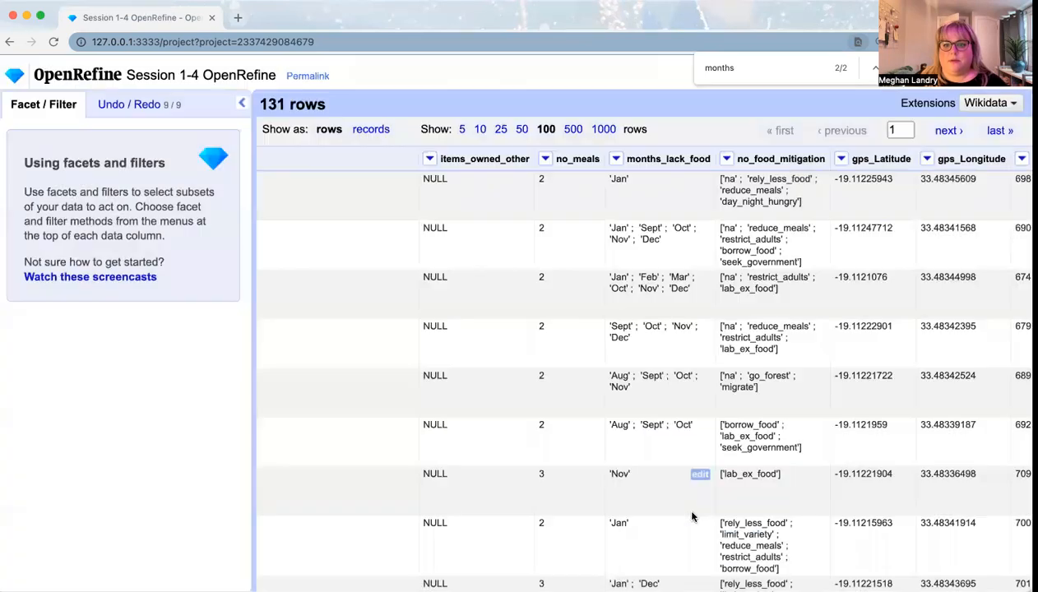
Step: Remove the spaces from the months_lack_food column by reusing the earlier GREL expression value.replace(" ", "")
left_click(615, 158)
mouse_move(637, 223)
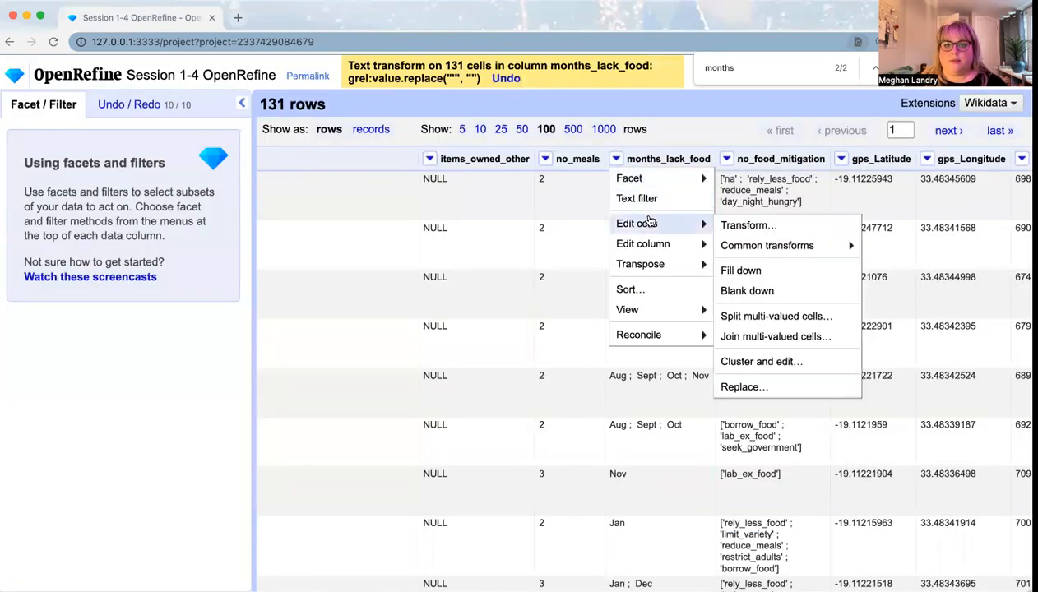
left_click(757, 227)
left_click(362, 238)
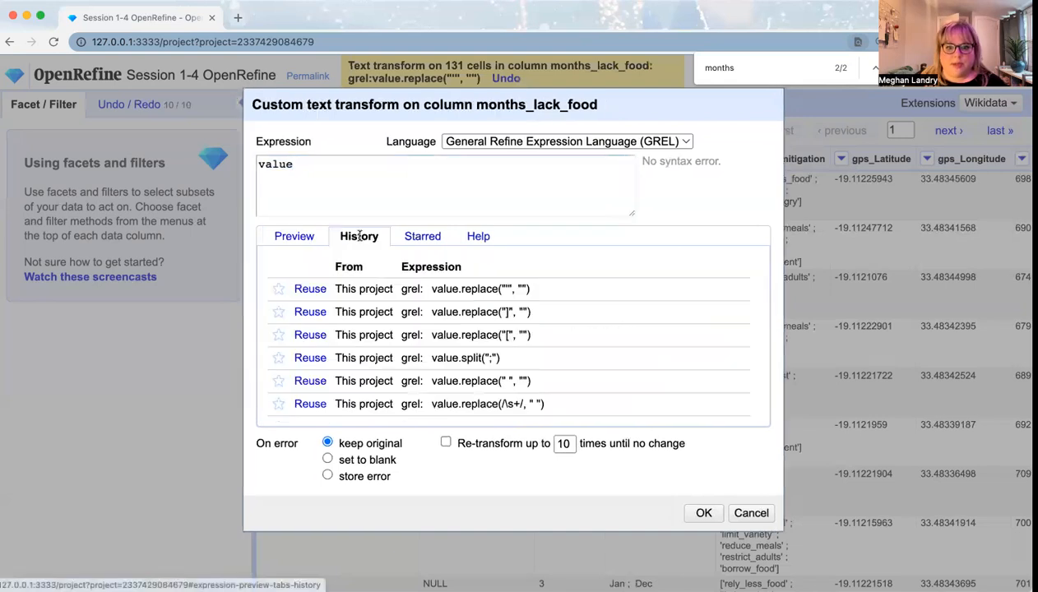
scroll(536, 383, "down", 1)
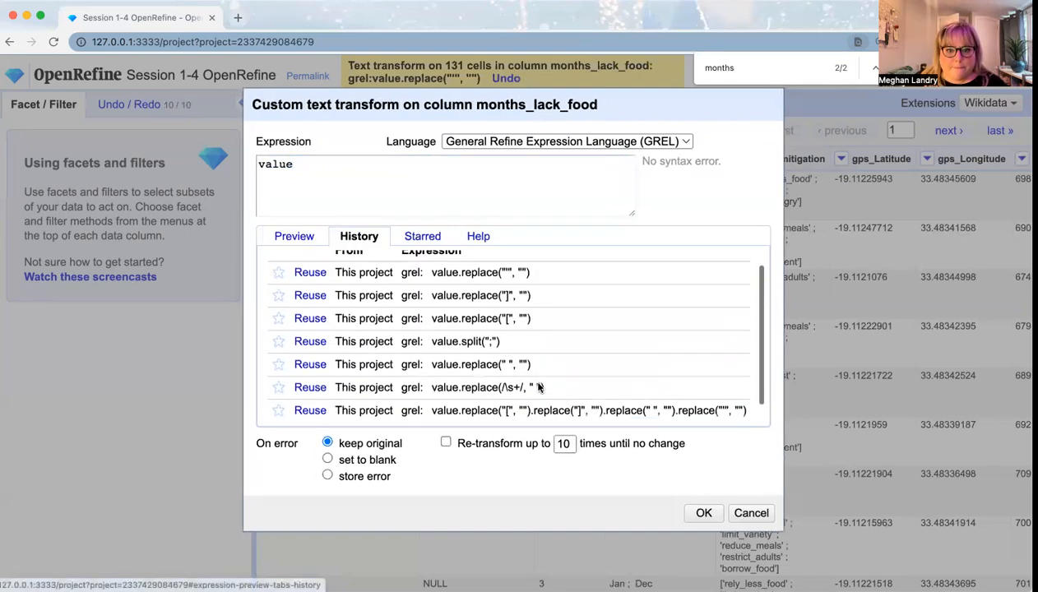
left_click(310, 359)
left_click(704, 512)
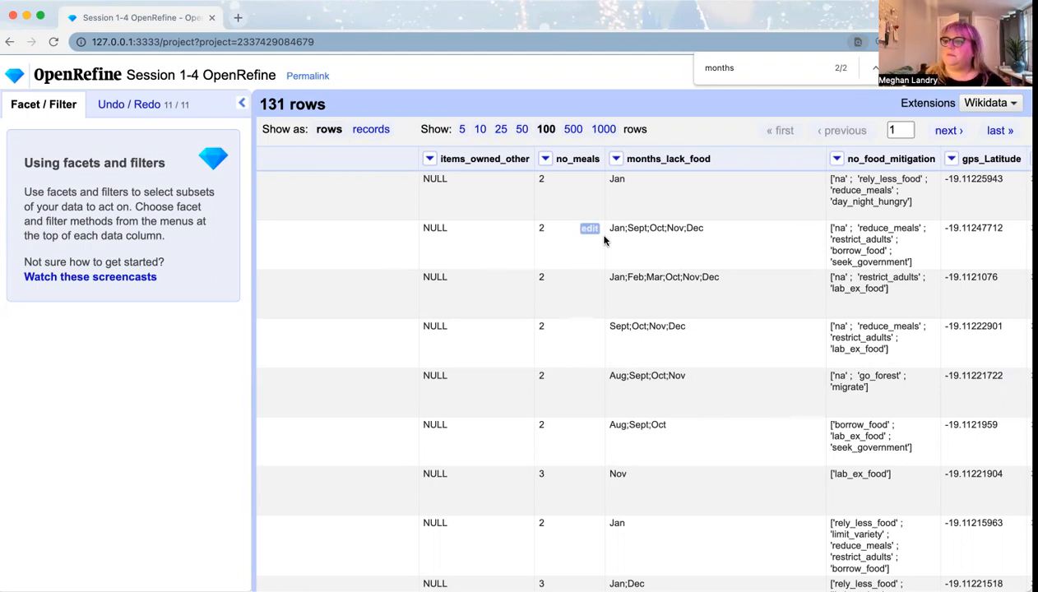
Step: Create a custom text facet on months_lack_food by reusing the earlier GREL expression value.split(";")
left_click(615, 159)
mouse_move(662, 187)
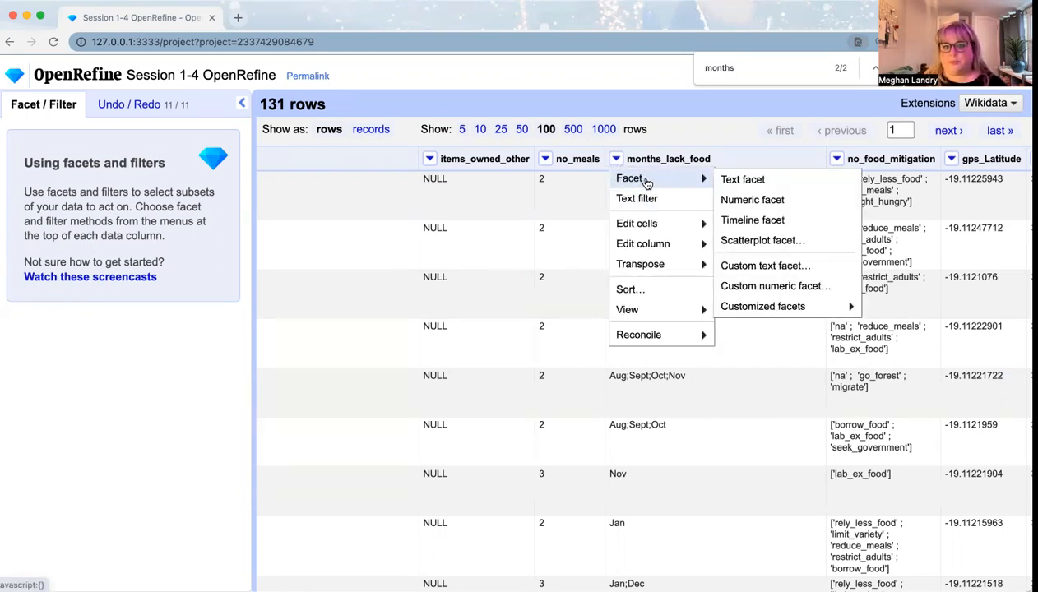
left_click(786, 266)
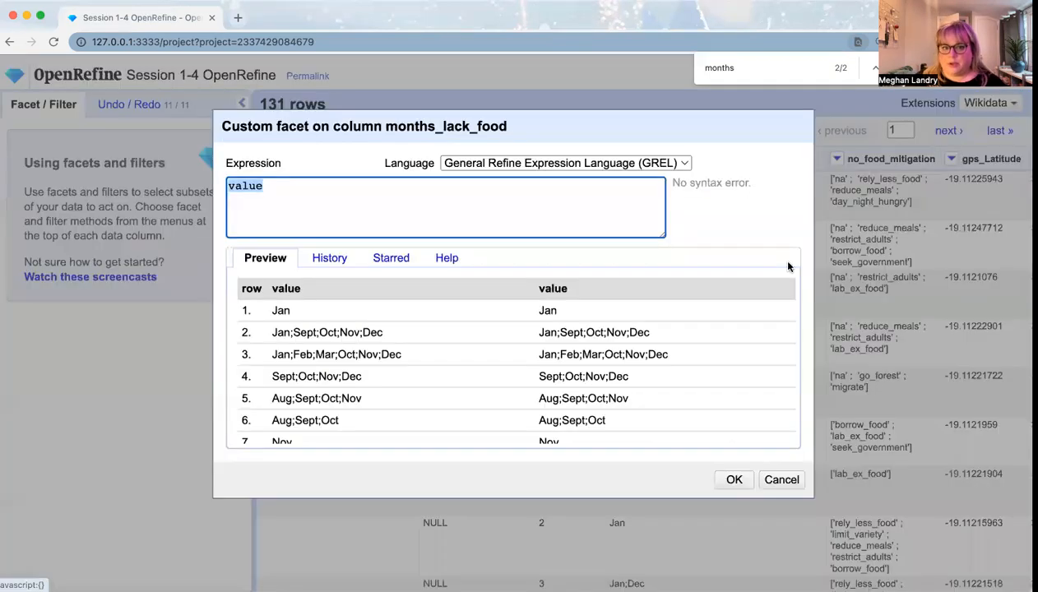
left_click(327, 260)
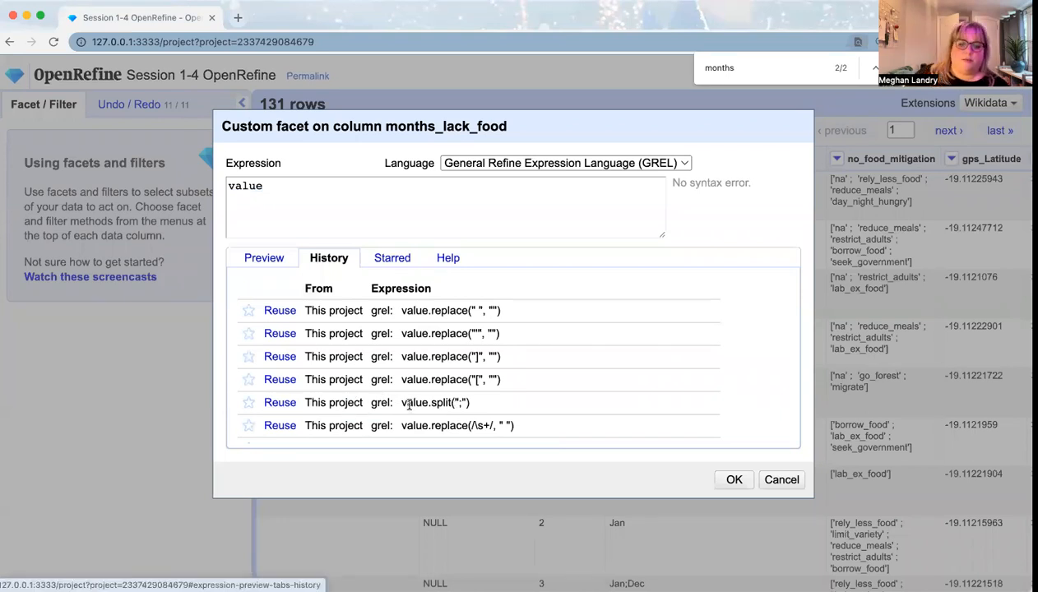
left_click(278, 404)
left_click(733, 479)
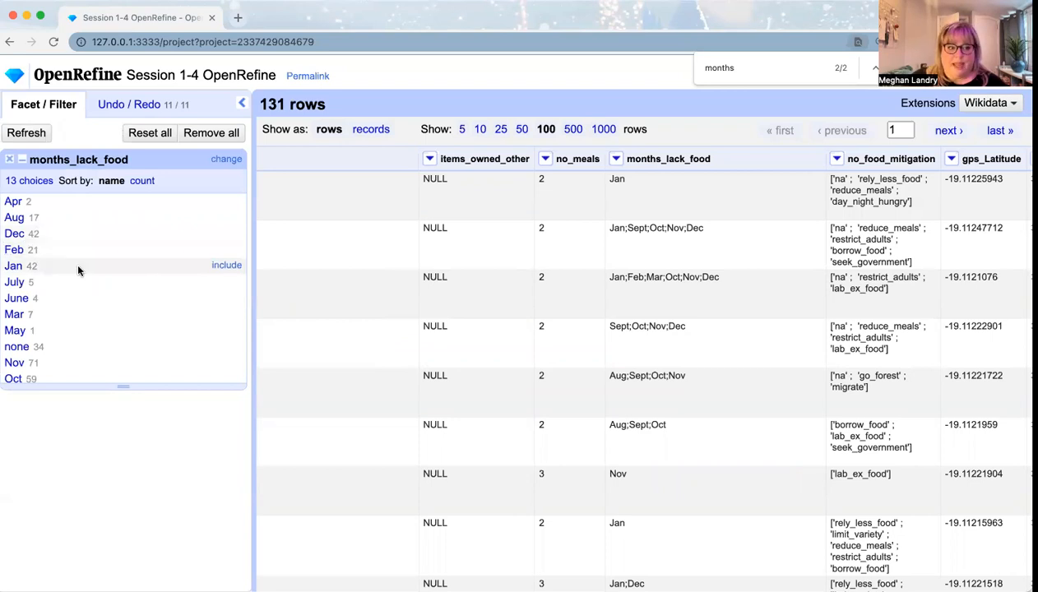
Step: Look through the months_lack_food facet choices and sort them by count to compare how often each month lacks food
scroll(78, 270, "down", 2)
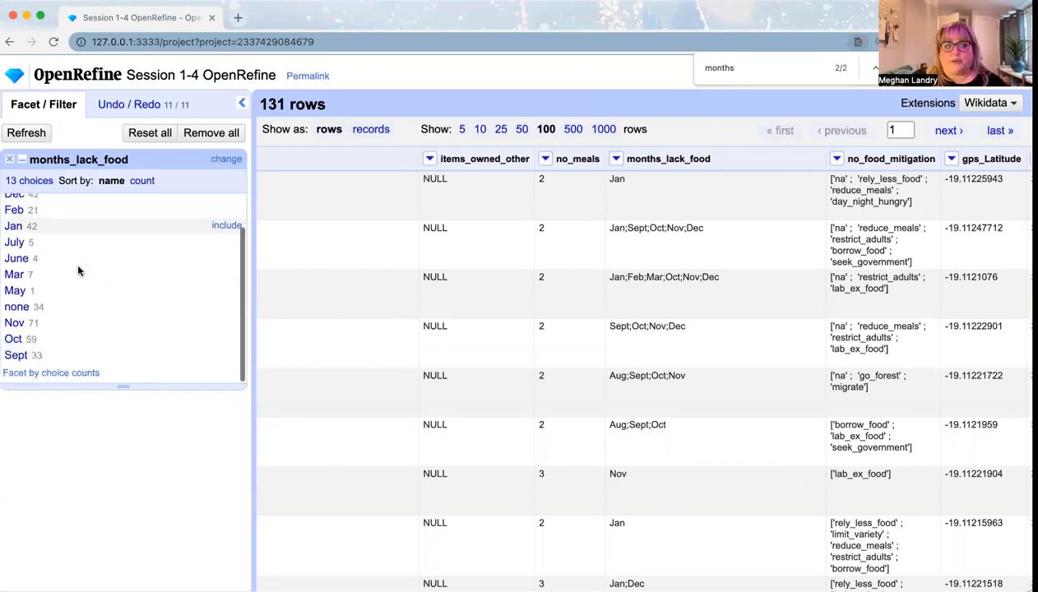
scroll(76, 270, "up", 3)
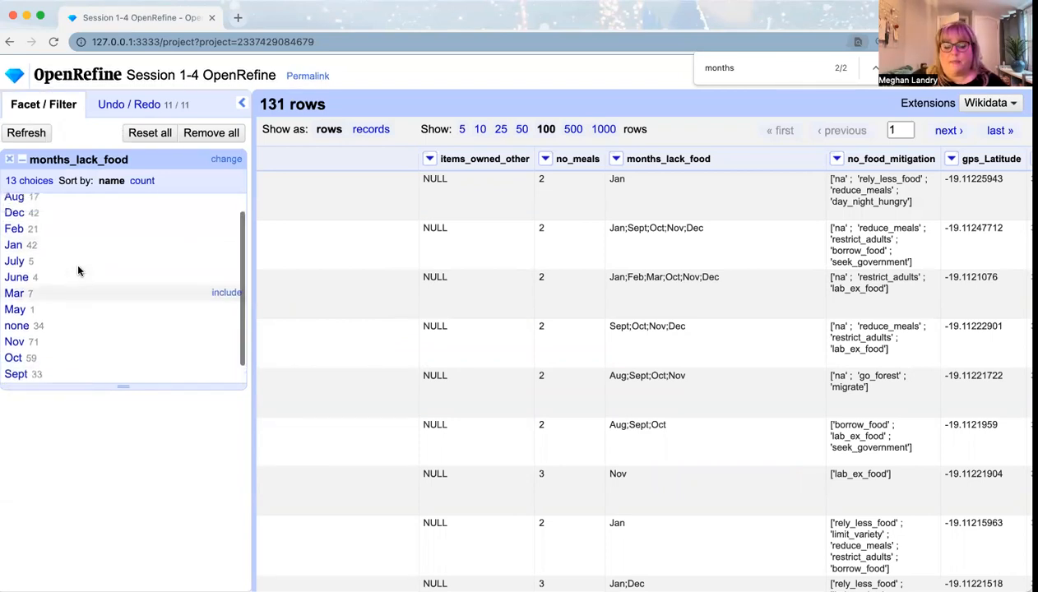
left_click(142, 181)
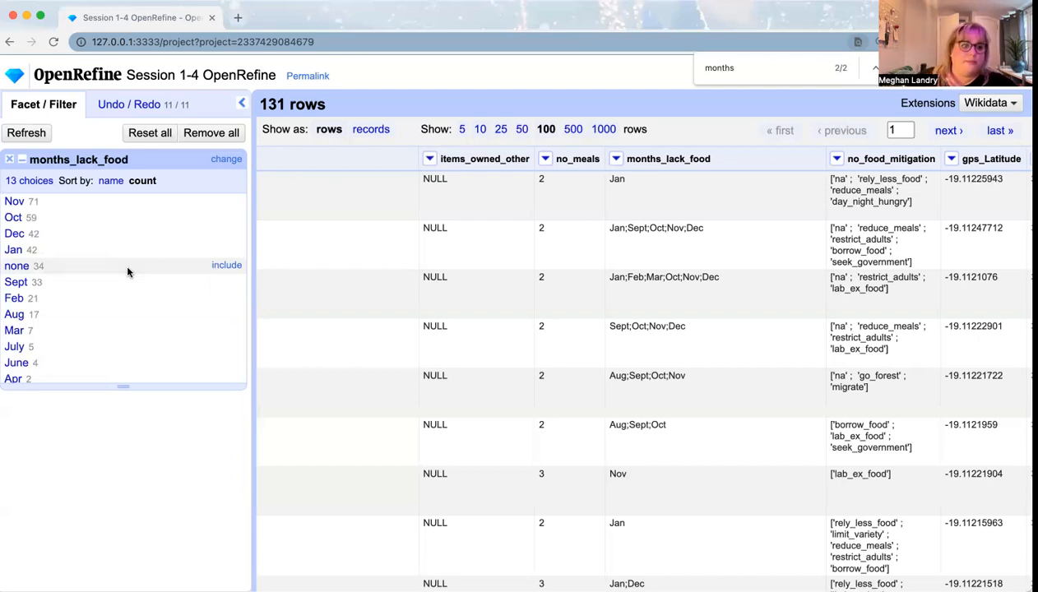
scroll(128, 272, "down", 2)
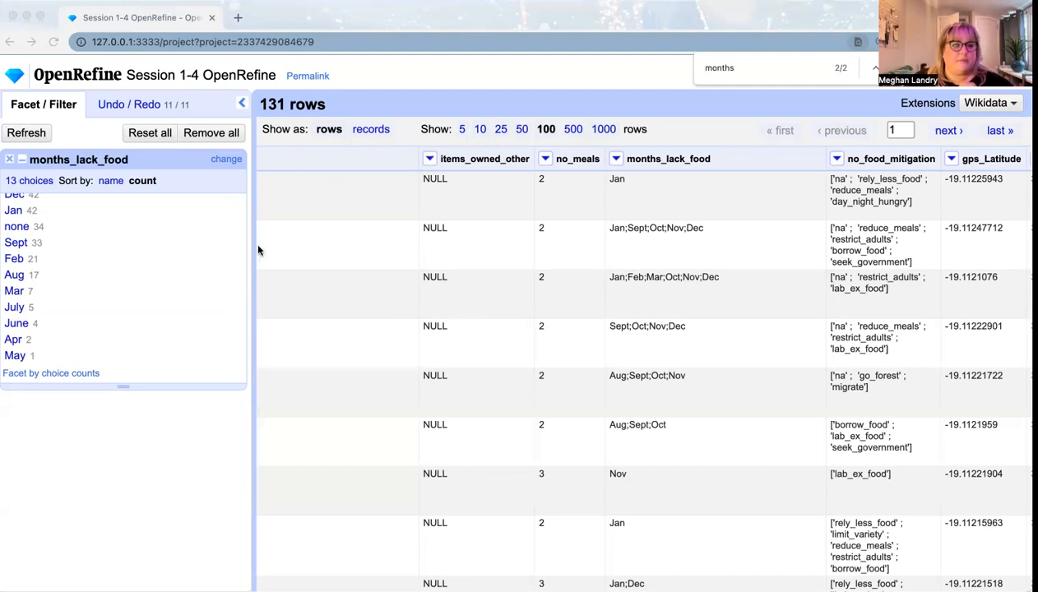
Step: Show the project's operation history, examine its extracted JSON for all operations, and close the extract dialog
left_click(94, 124)
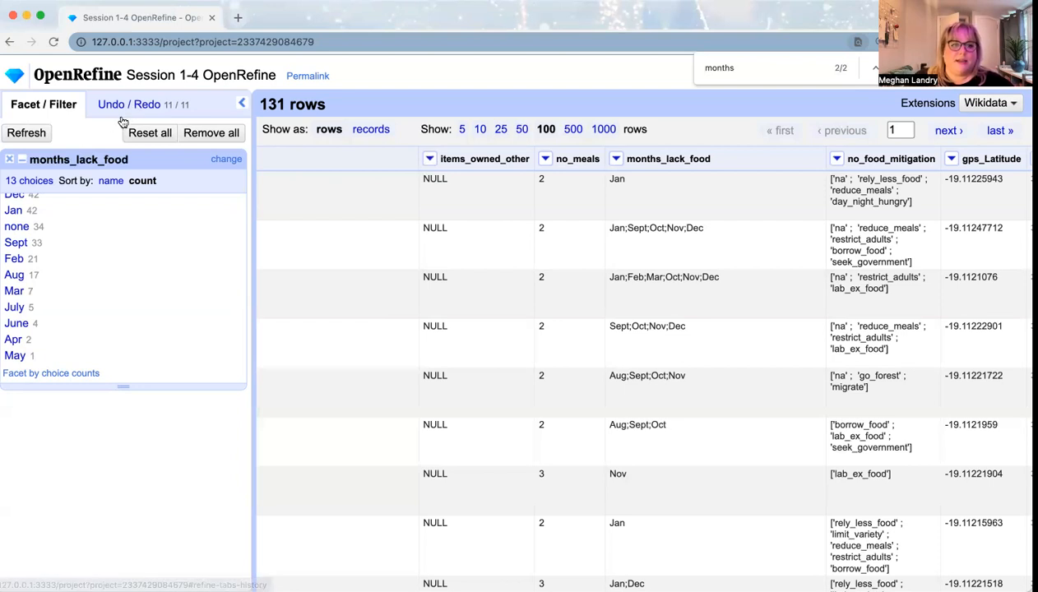
left_click(118, 113)
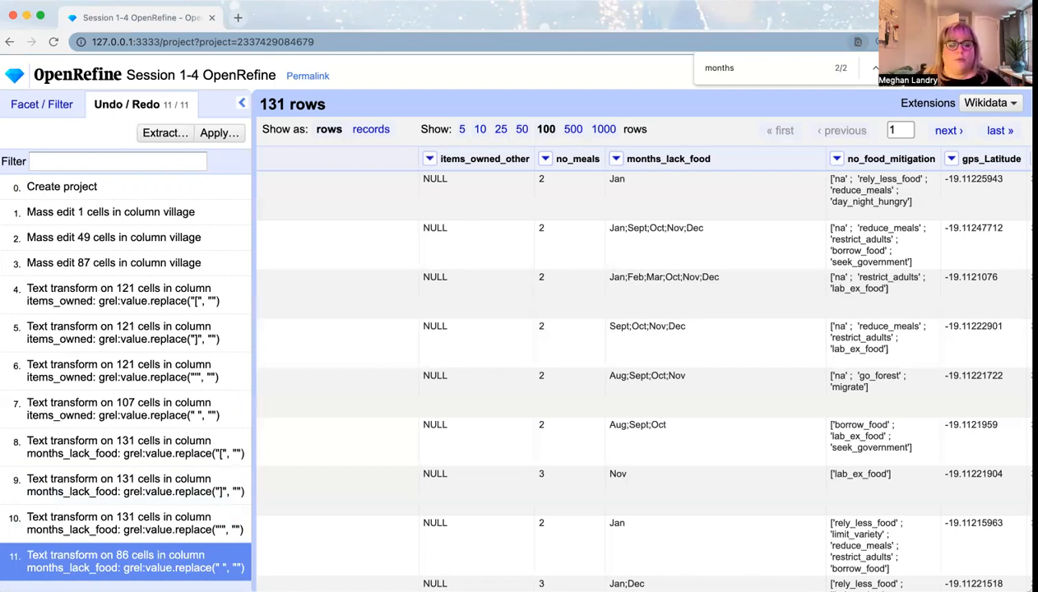
left_click(161, 133)
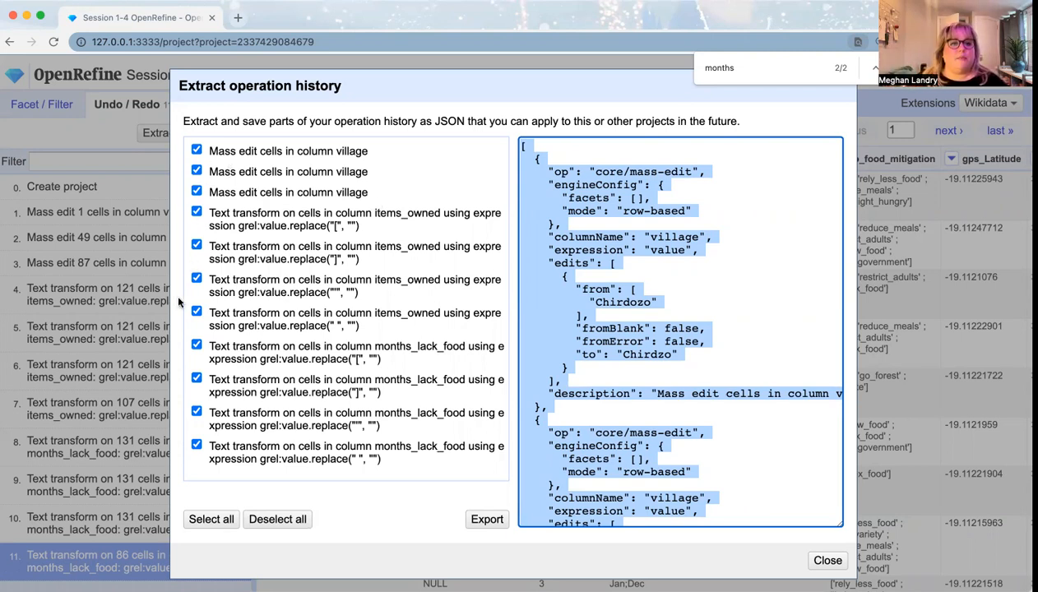
scroll(653, 263, "down", 3)
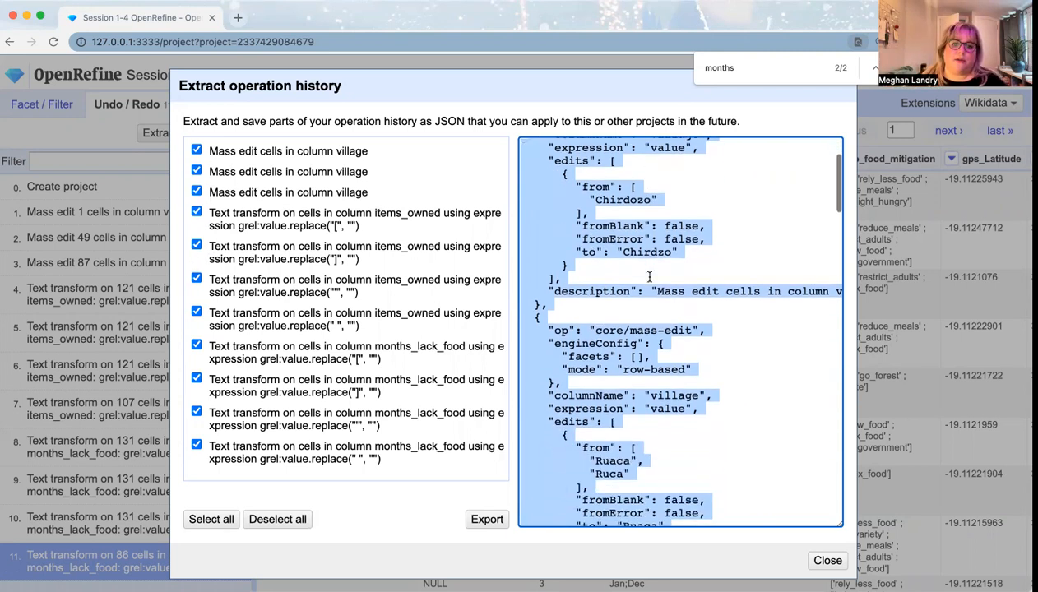
scroll(648, 278, "down", 15)
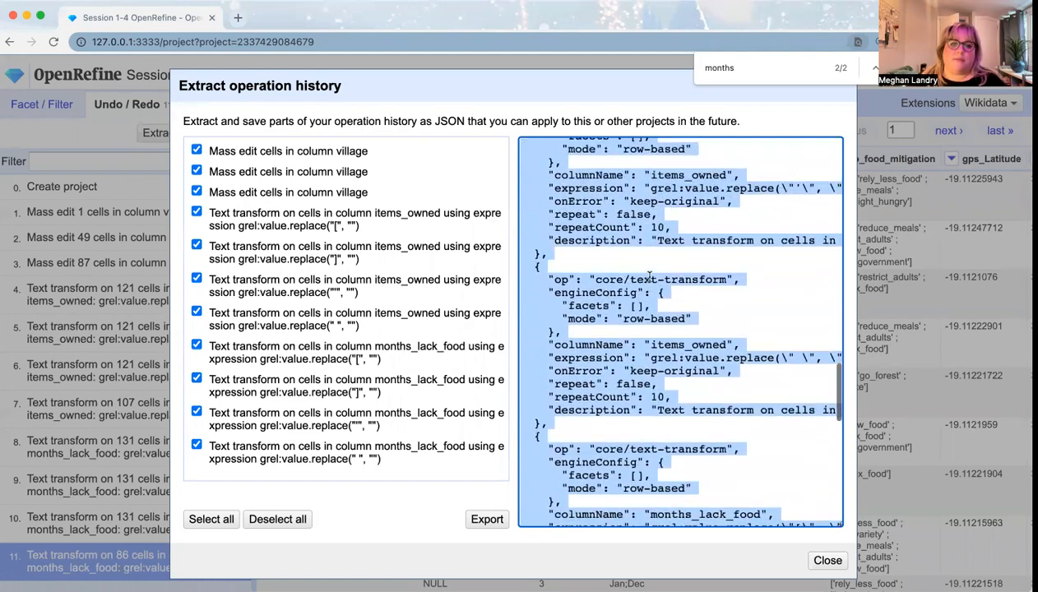
scroll(649, 278, "up", 20)
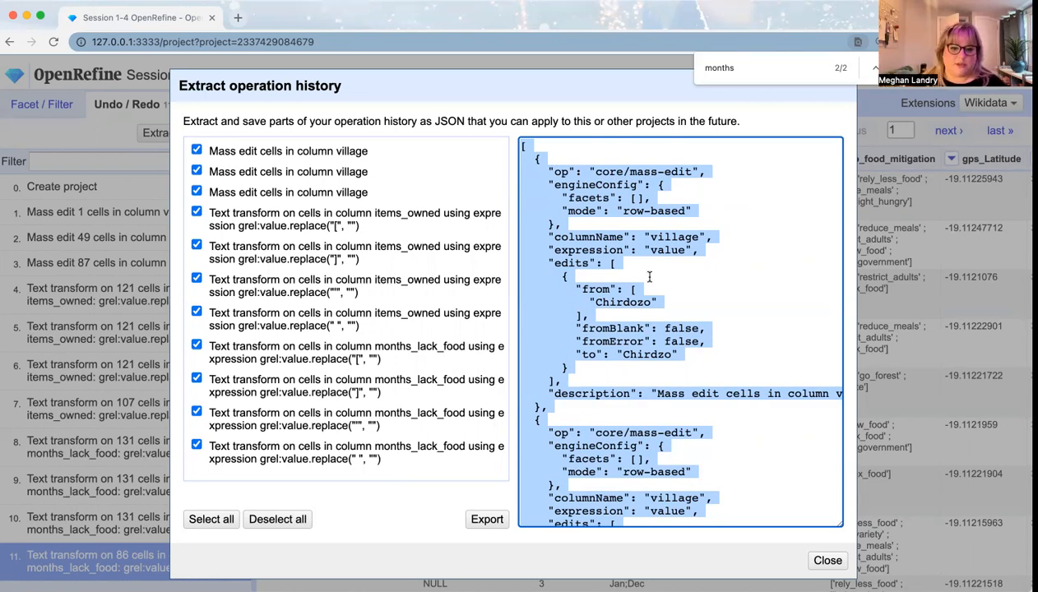
left_click(826, 560)
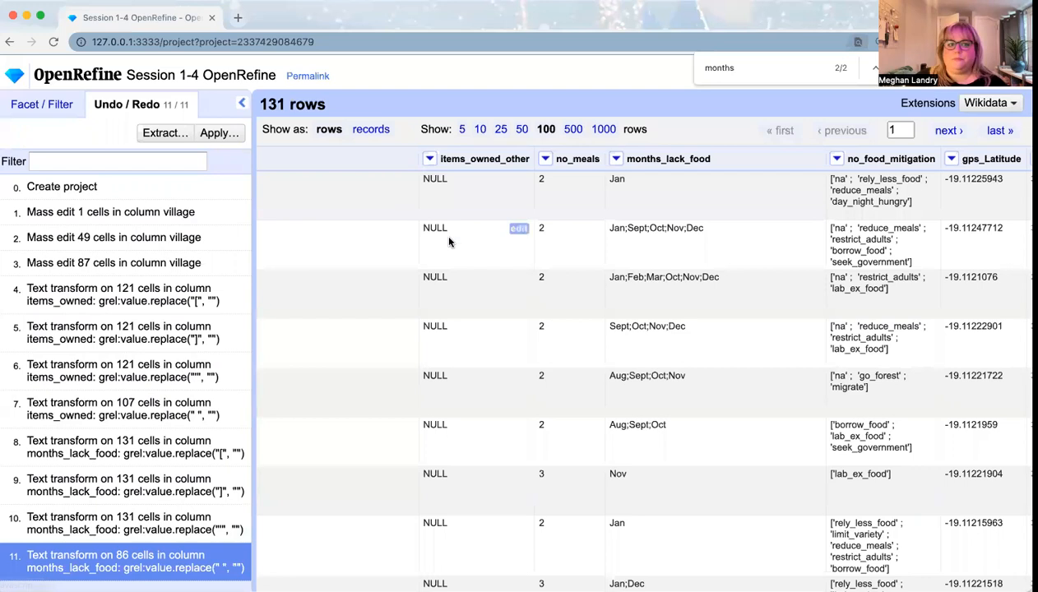
Step: Return to the facets and remove the months_lack_food facet
left_click(63, 105)
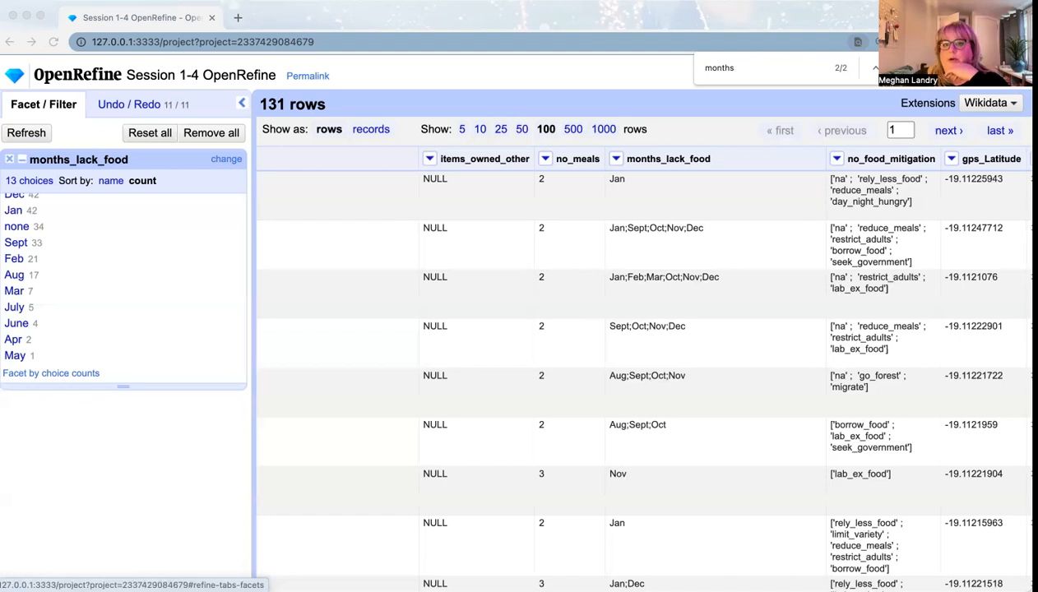
left_click(9, 161)
left_click(9, 160)
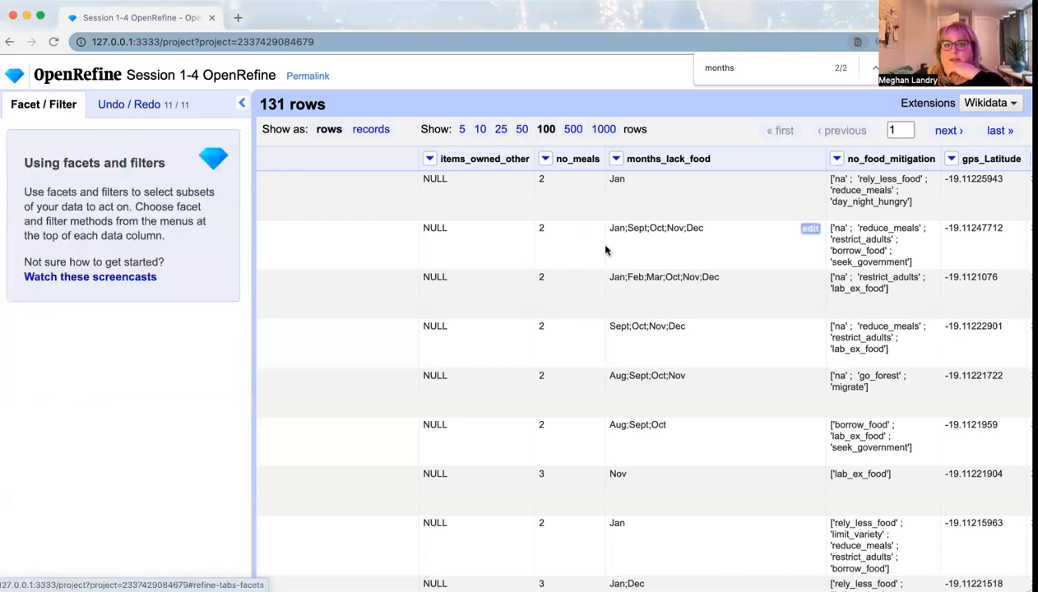
Step: Find the respondent_roof_type column by searching the page for "respon" and add a text filter on it for "mabat"
left_click(738, 71)
key("BackSpace")
type("resp")
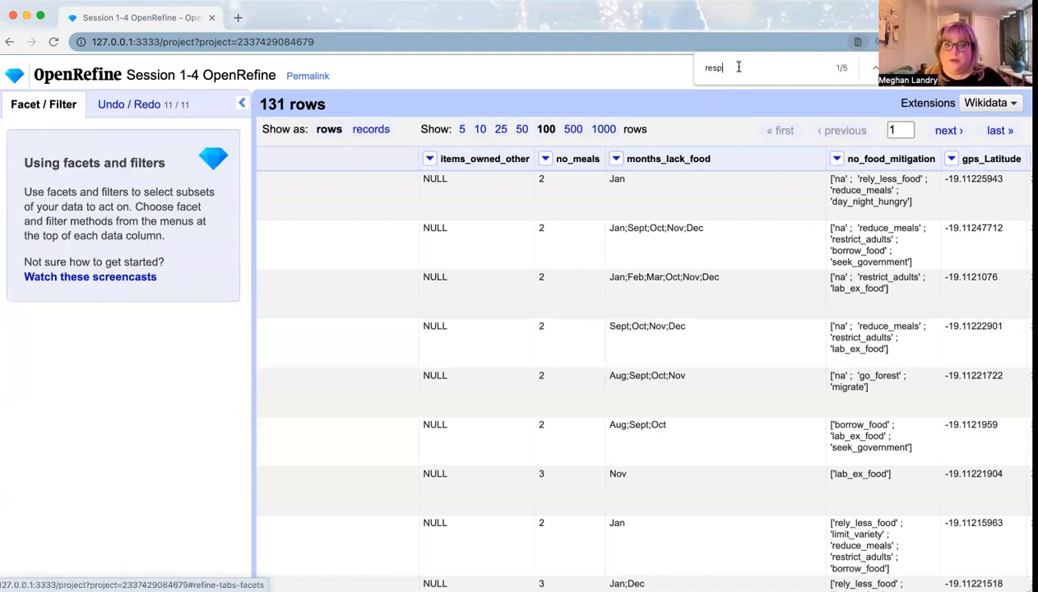
type("on")
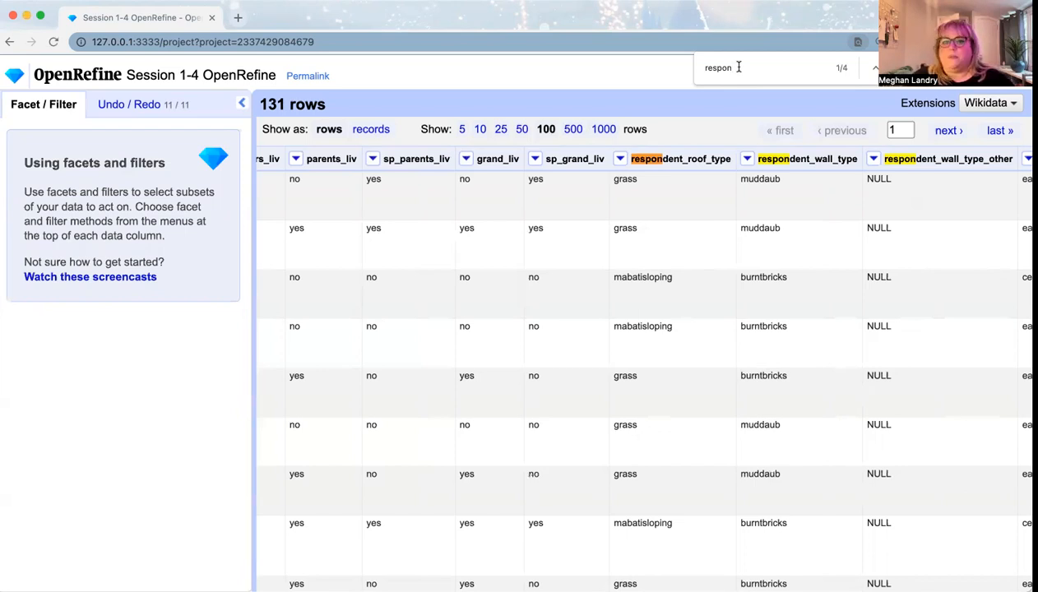
left_click(621, 162)
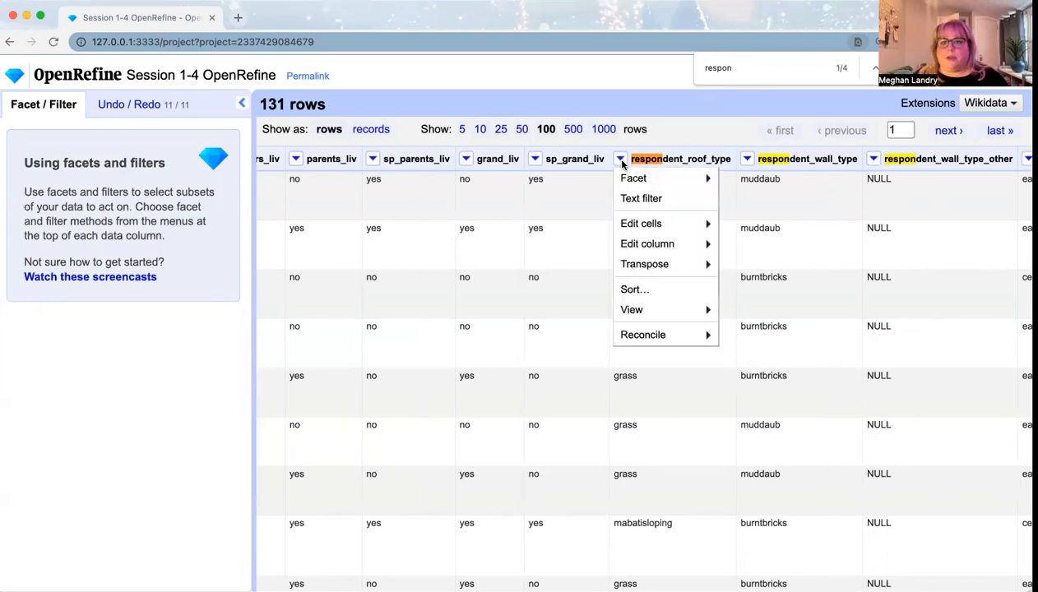
left_click(641, 200)
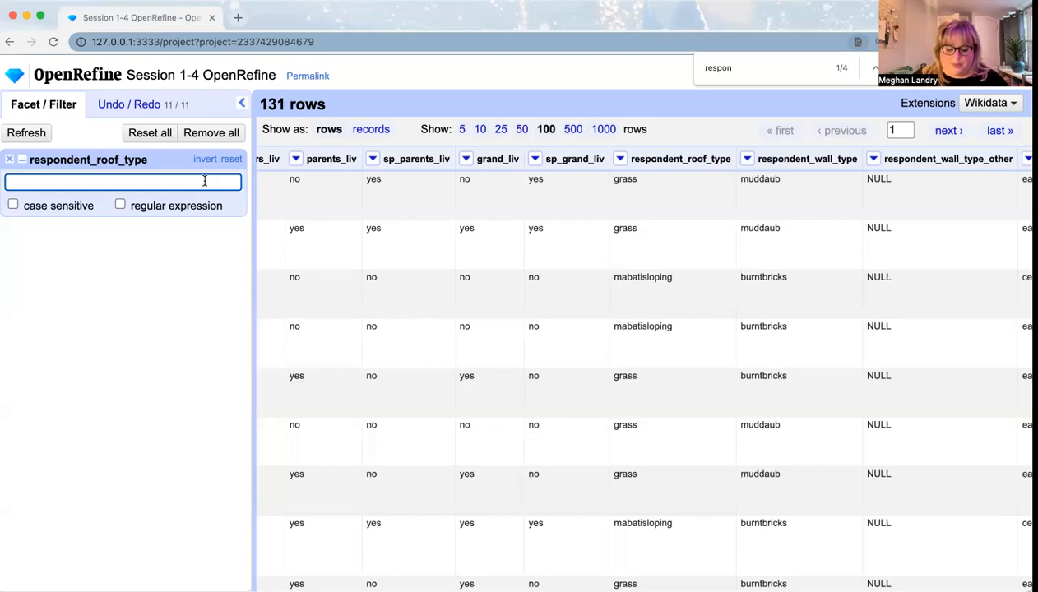
type("mabat")
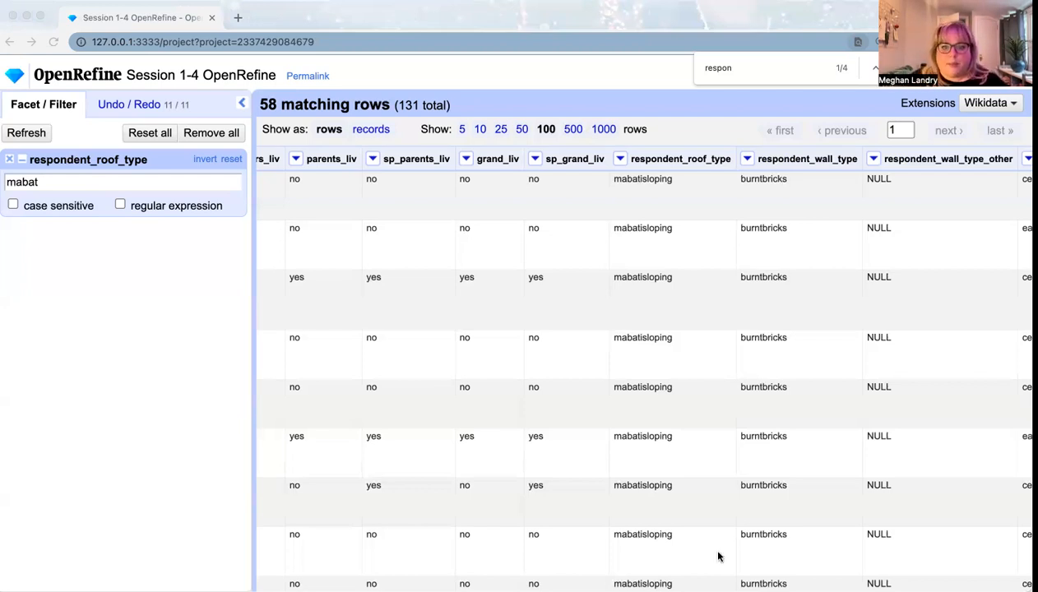
Step: Look through the filtered rows to see which roof types in respondent_roof_type match "mabat"
scroll(718, 557, "down", 2)
scroll(718, 557, "up", 2)
scroll(718, 556, "down", 2)
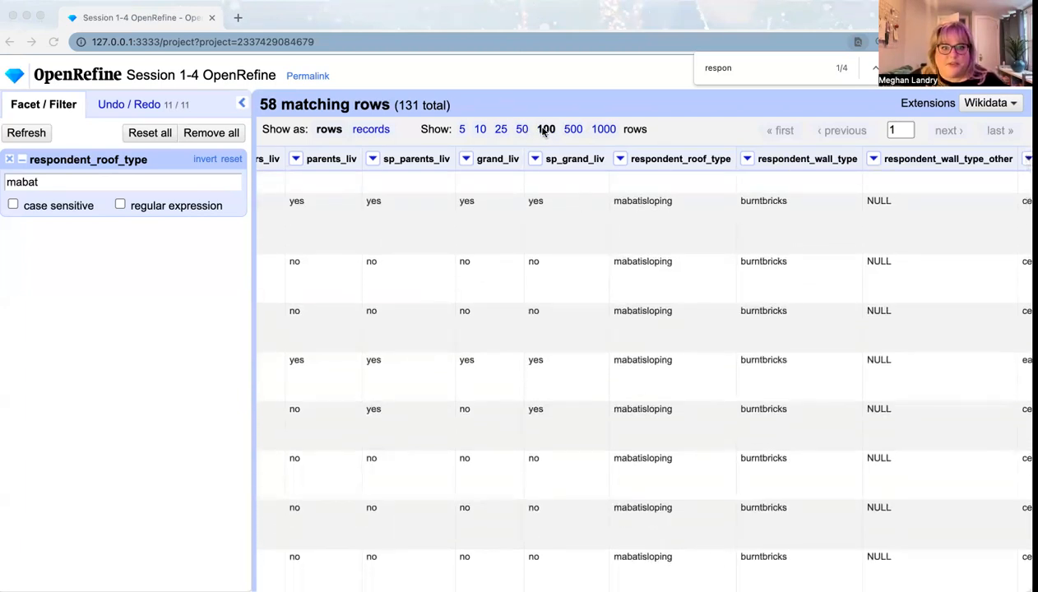
scroll(641, 370, "down", 1)
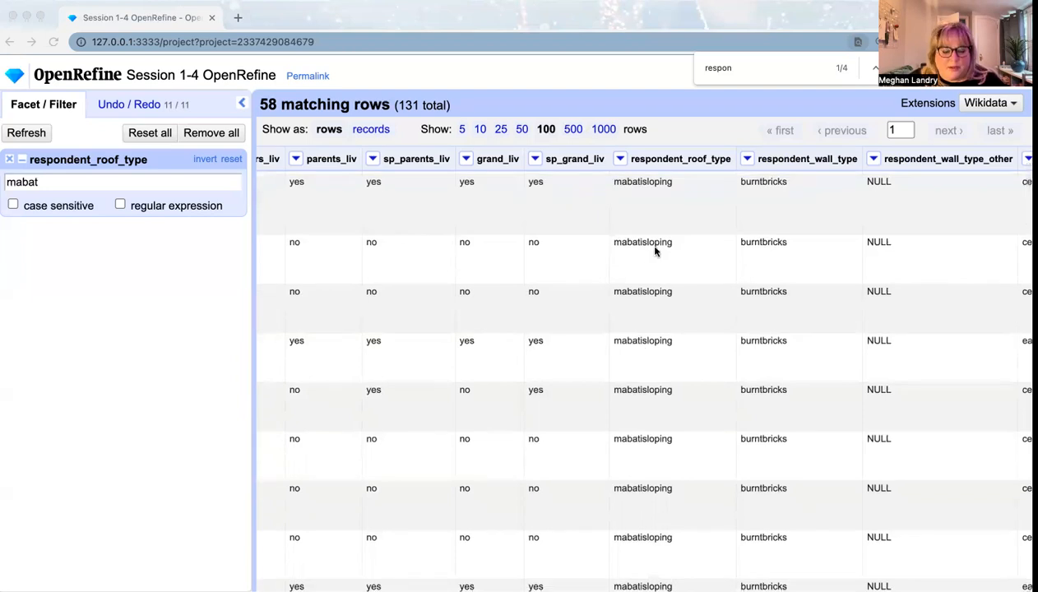
scroll(638, 300, "down", 5)
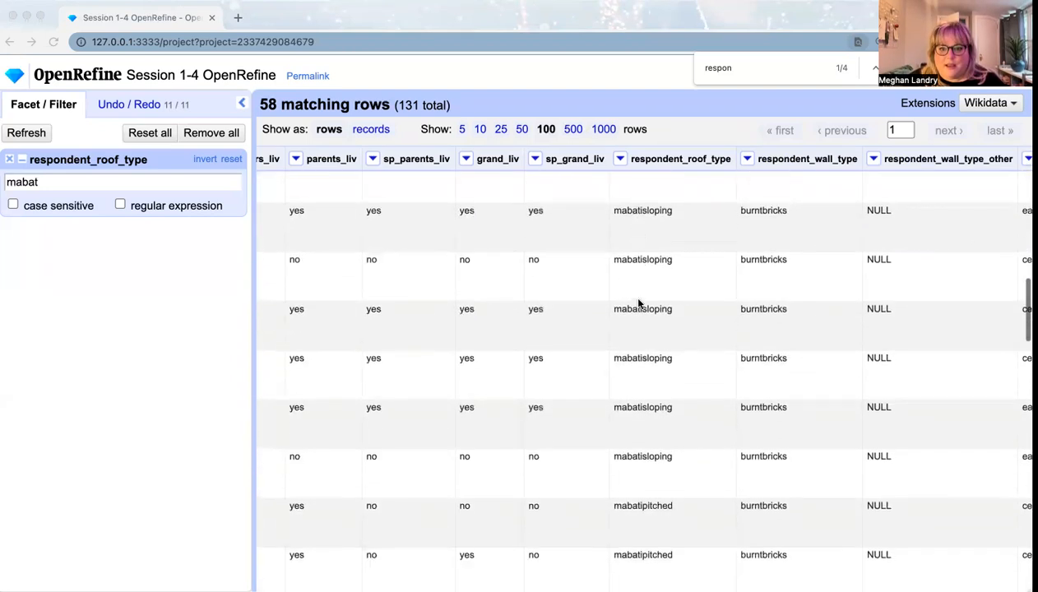
scroll(638, 303, "down", 5)
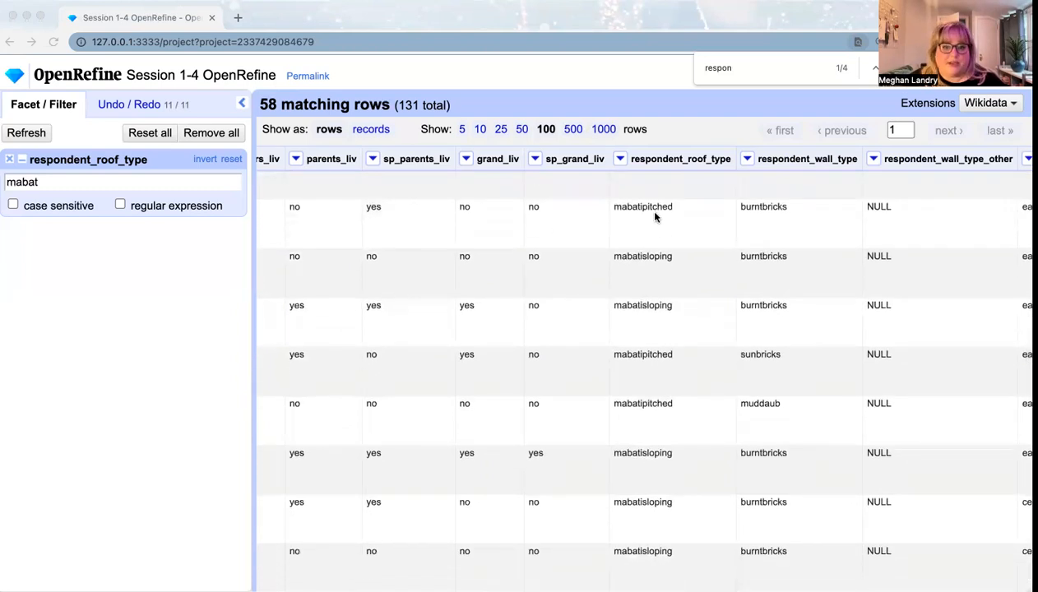
scroll(655, 216, "down", 10)
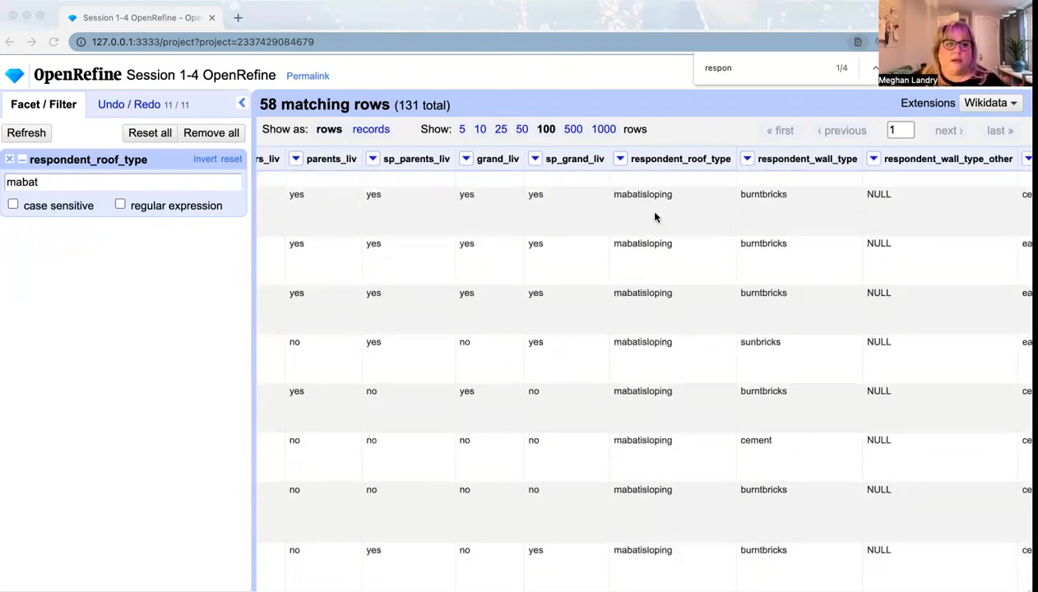
scroll(641, 218, "up", 3)
scroll(635, 220, "up", 10)
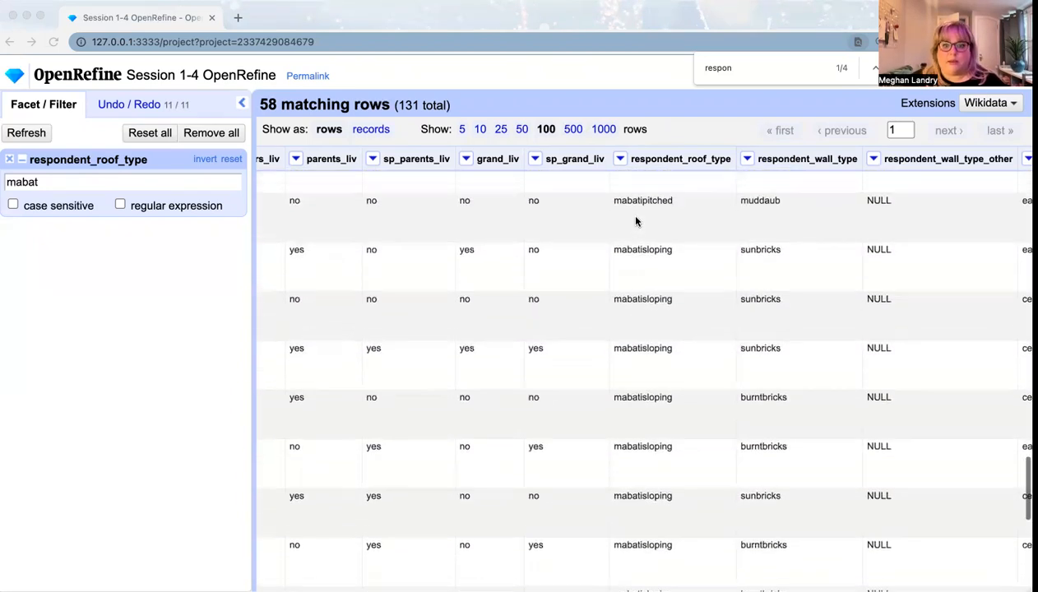
scroll(635, 220, "down", 5)
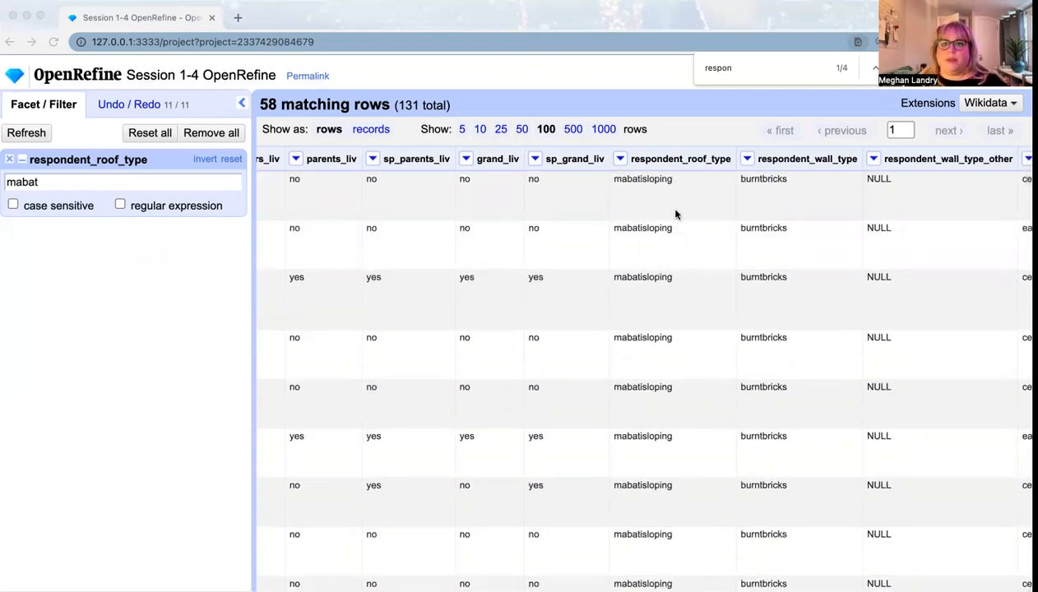
Step: Add a text facet on respondent_roof_type alongside the existing text filter
left_click(620, 161)
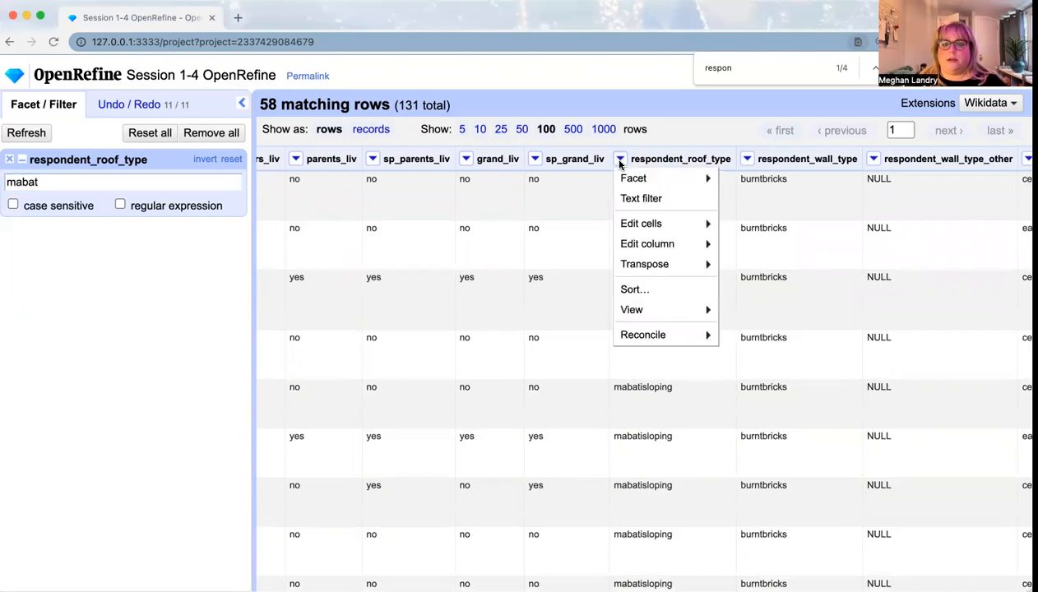
mouse_move(631, 175)
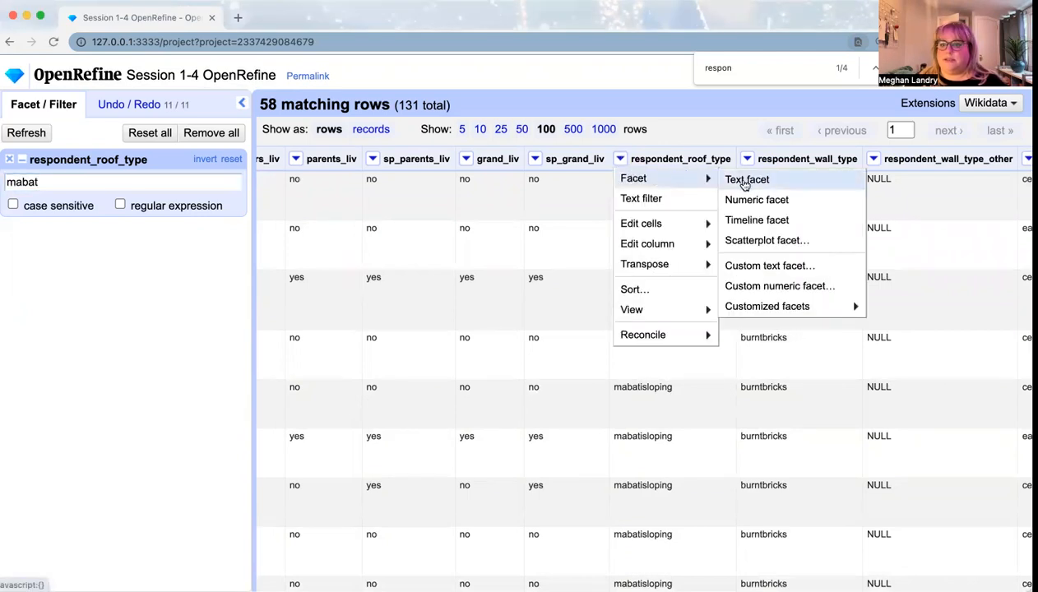
left_click(744, 183)
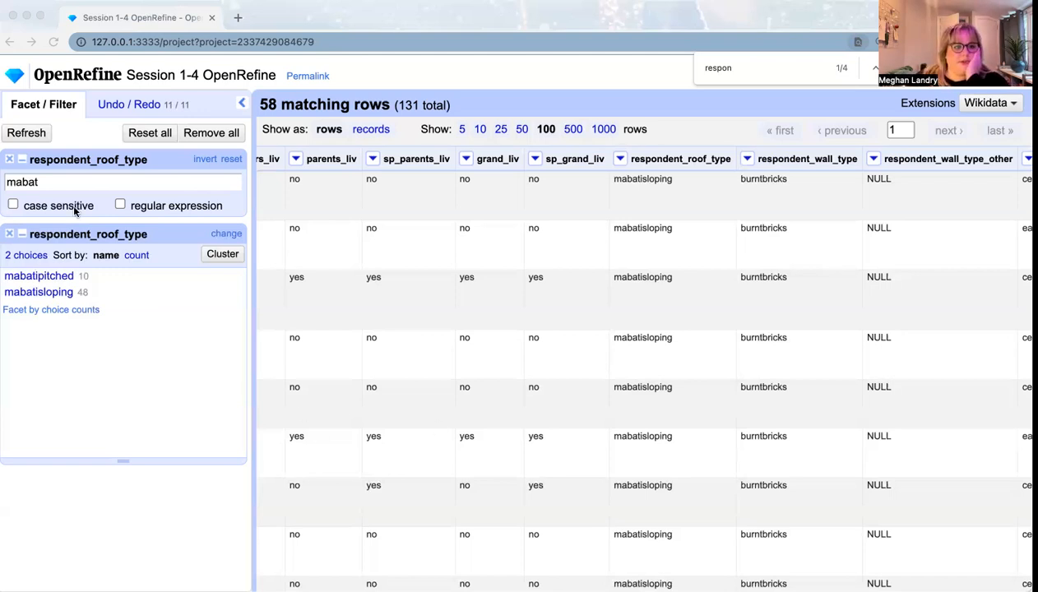
Step: Clear and remove the respondent_roof_type text filter, along with the column's text facet
double_click(67, 183)
key("BackSpace")
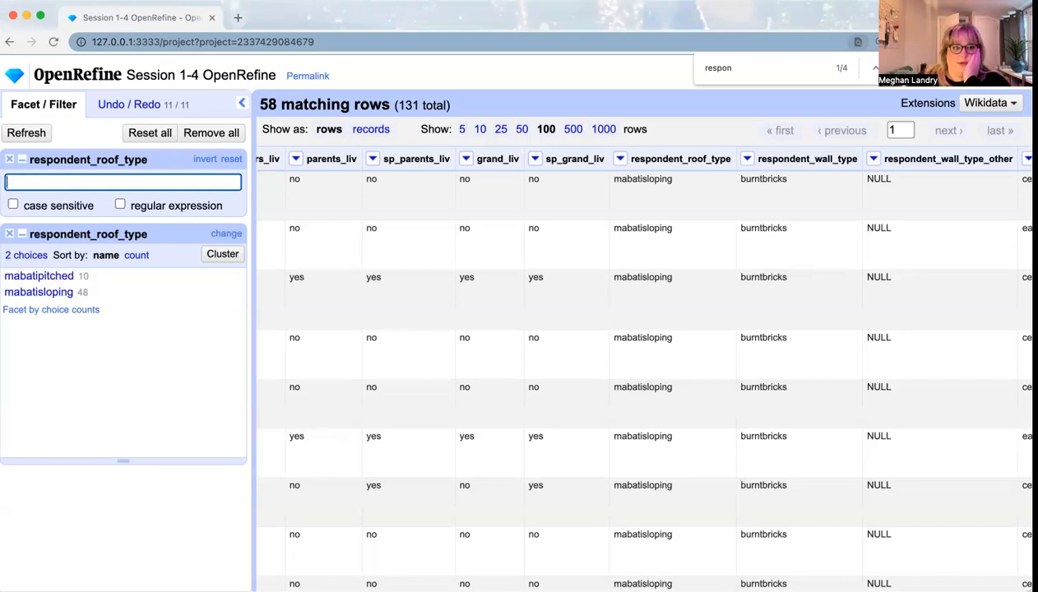
left_click(9, 159)
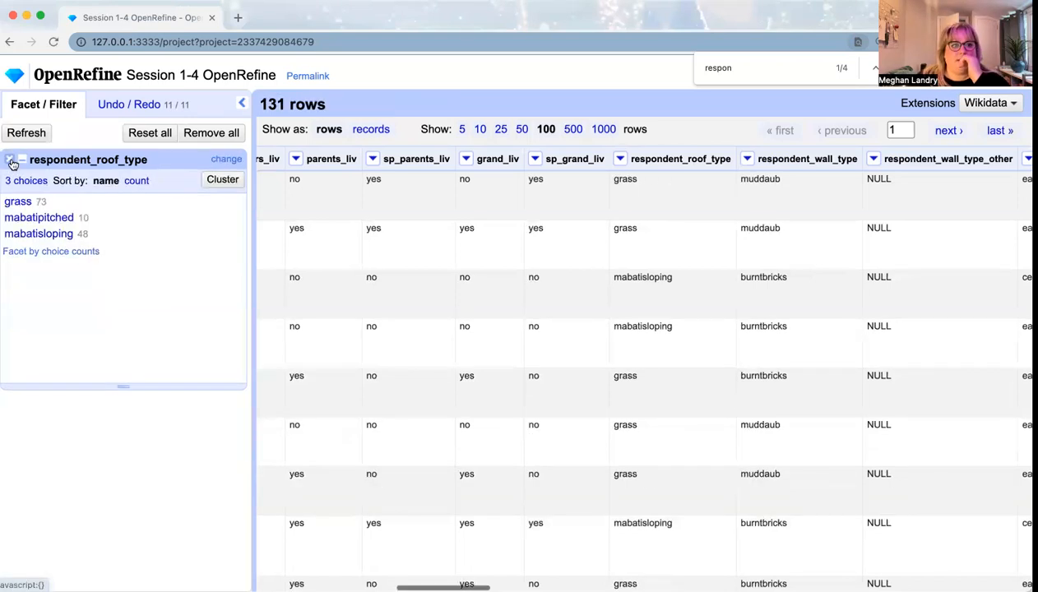
left_click(10, 158)
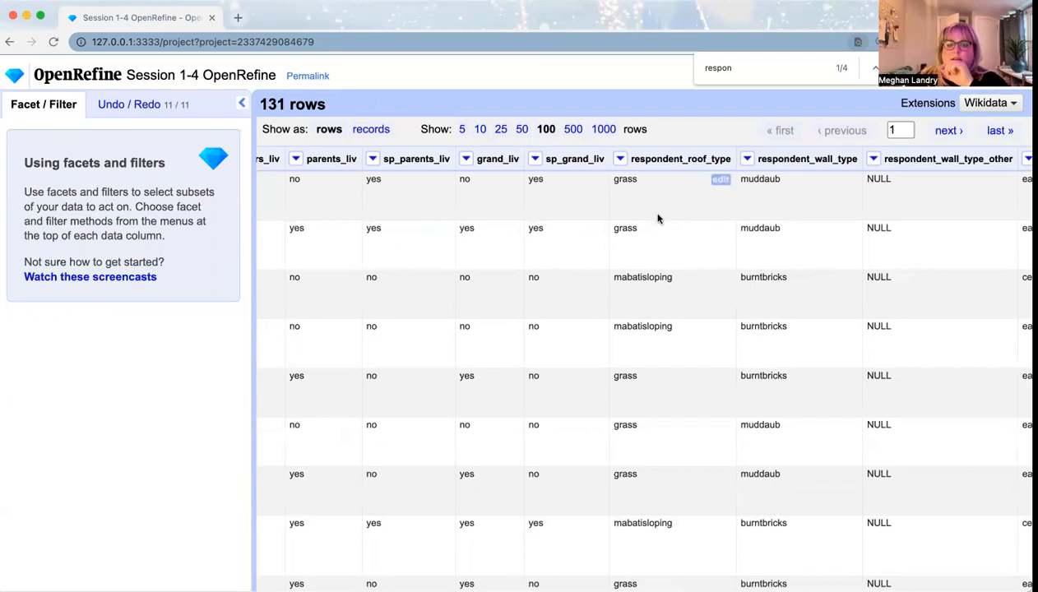
Step: Create a text facet on respondent_roof_type and include the mabatipitched and mabatisloping choices
left_click(619, 162)
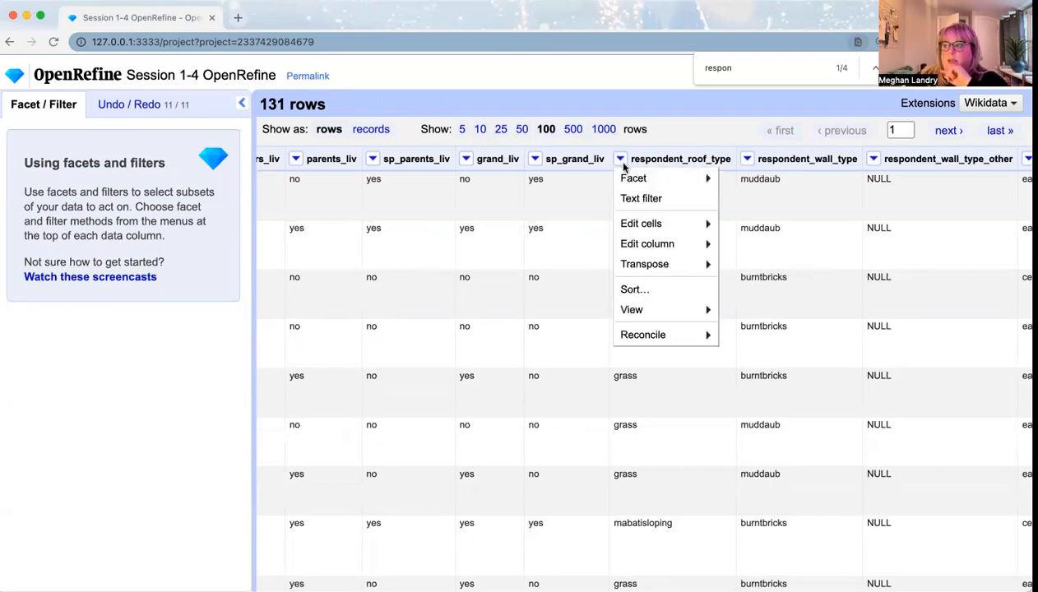
mouse_move(633, 177)
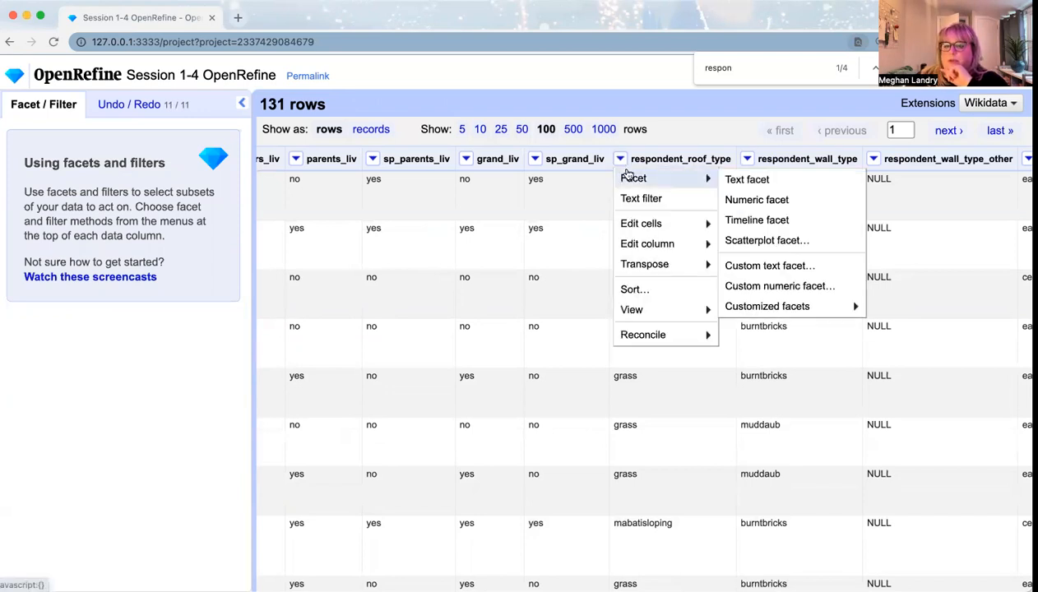
left_click(722, 183)
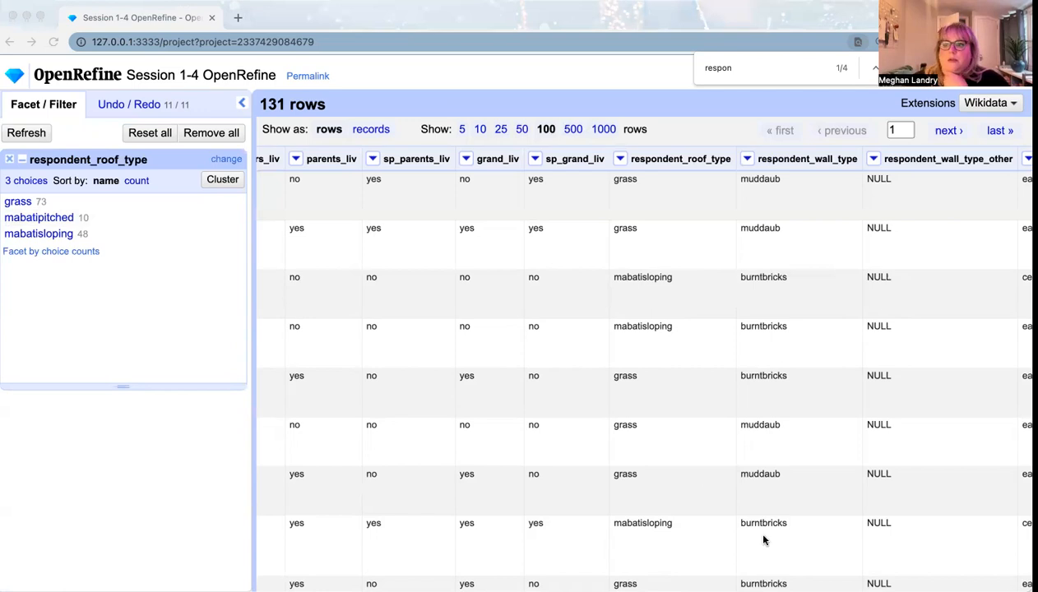
left_click(103, 294)
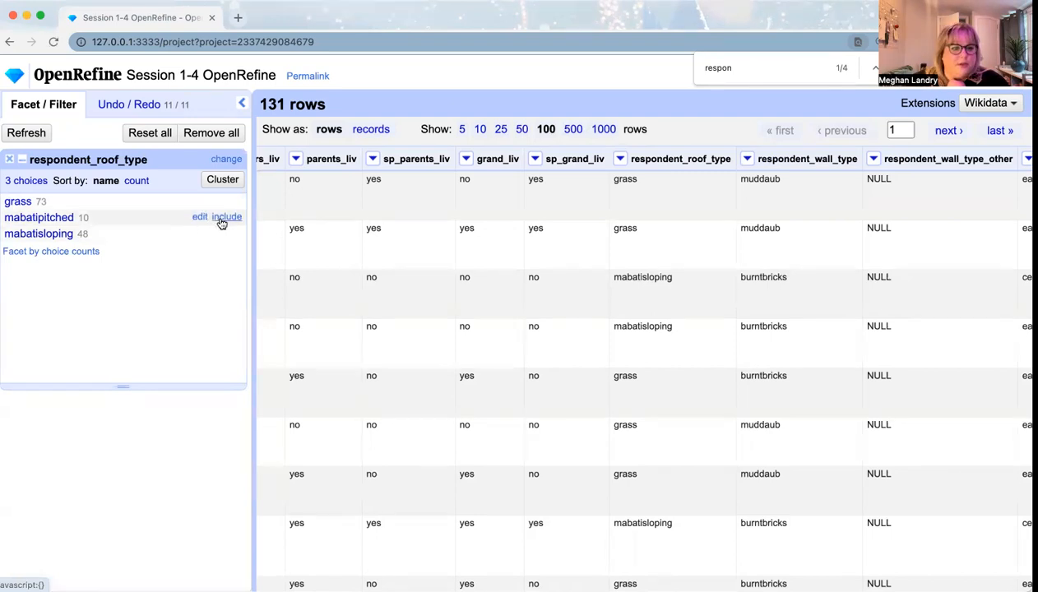
left_click(223, 218)
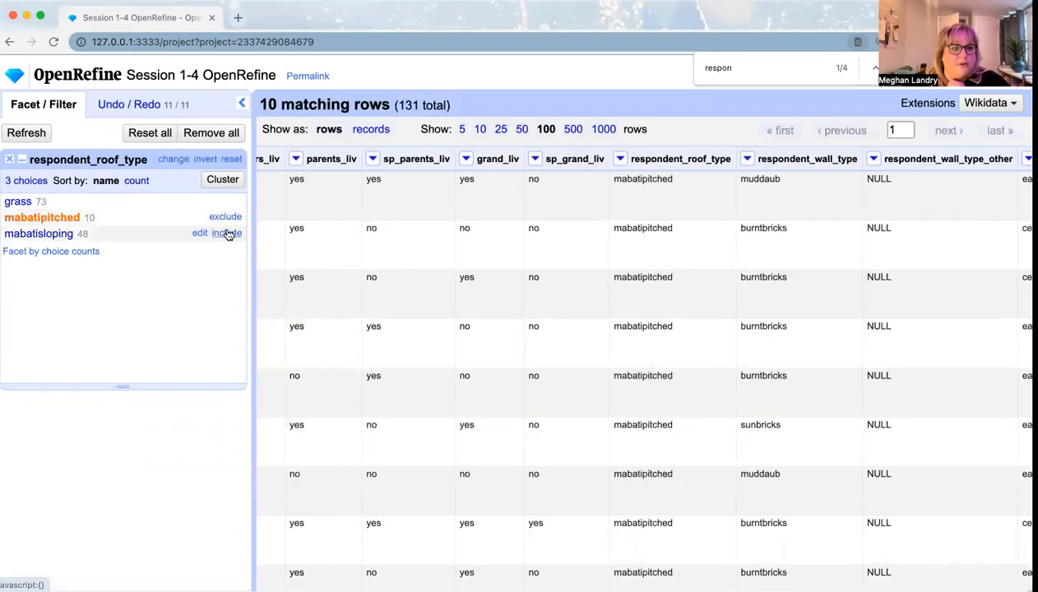
left_click(227, 233)
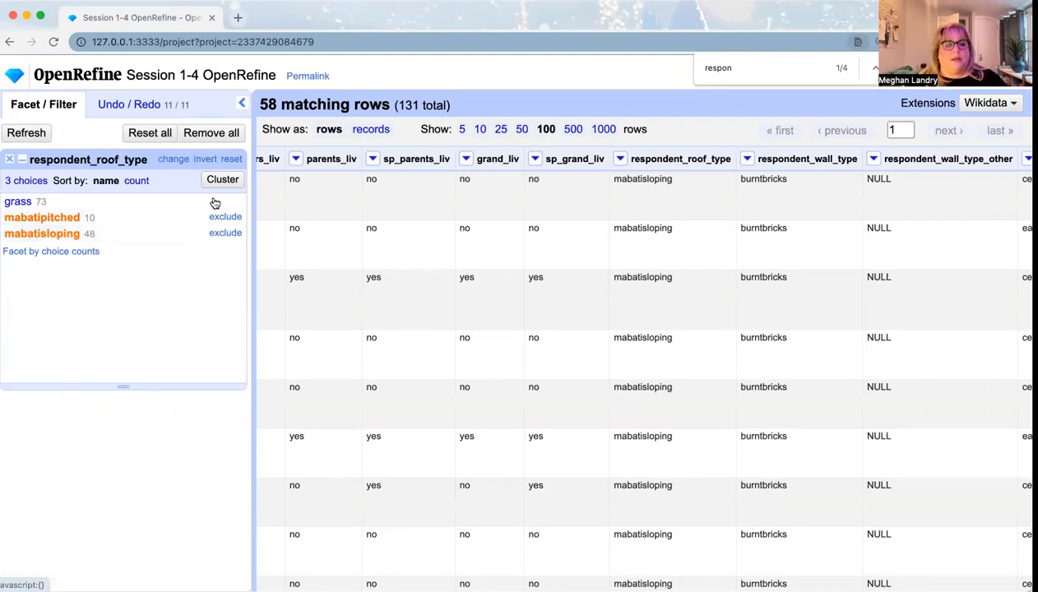
Step: Look through the rows selected by the roof type facet, and remove the facet
scroll(608, 288, "down", 10)
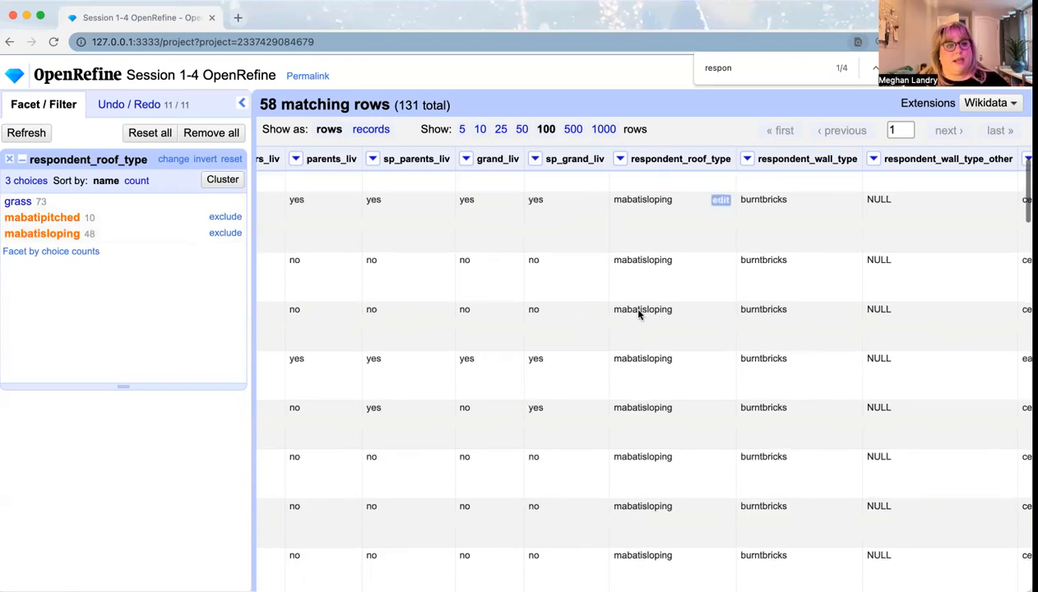
scroll(638, 315, "down", 10)
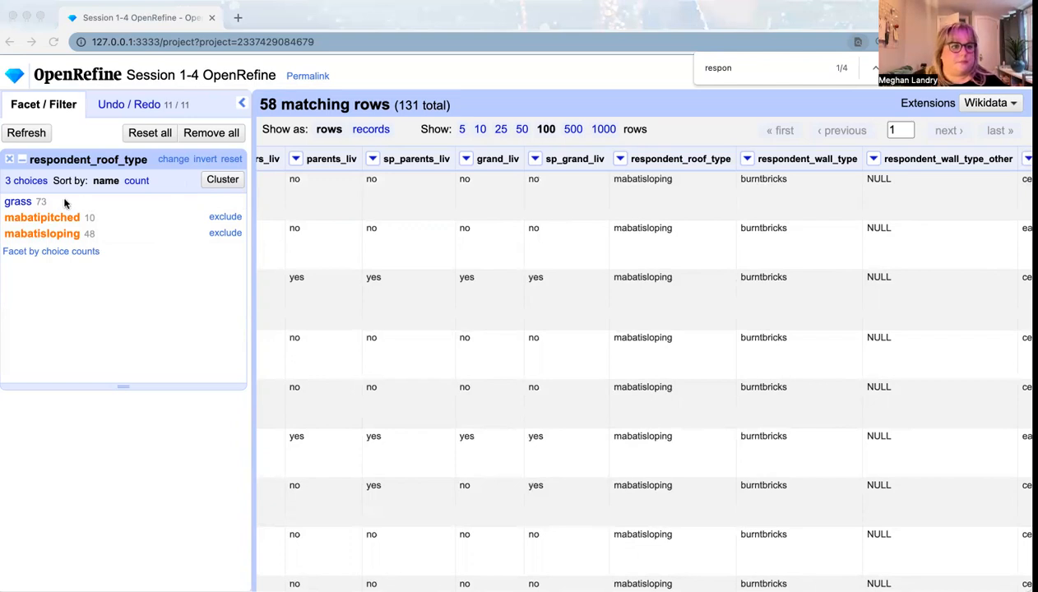
left_click(11, 162)
left_click(11, 161)
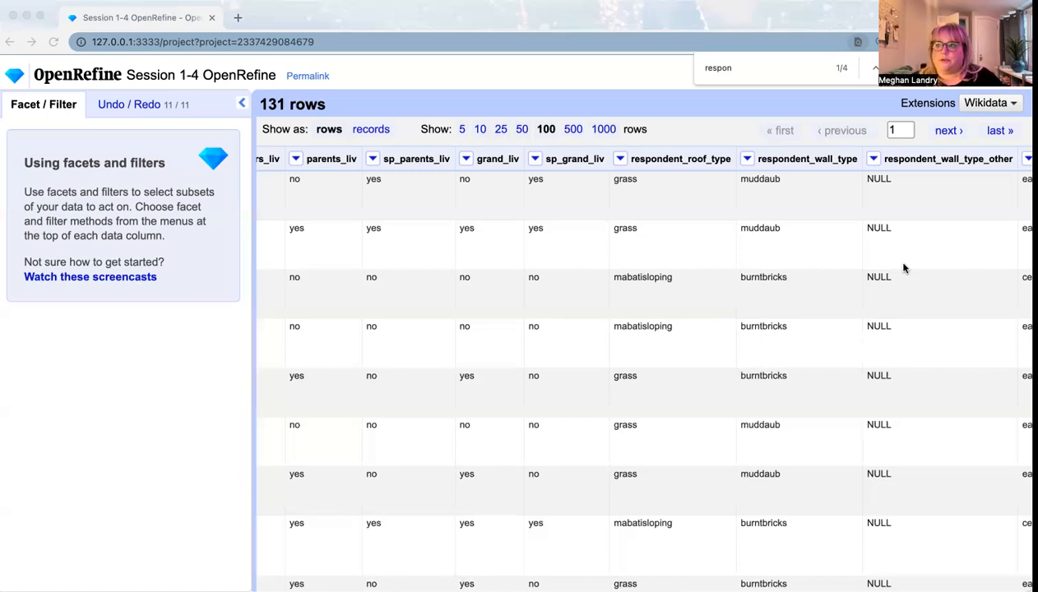
Step: Find the years_farm column by searching the page for "years" and convert its cells to numbers
left_click(778, 69)
left_click(778, 69)
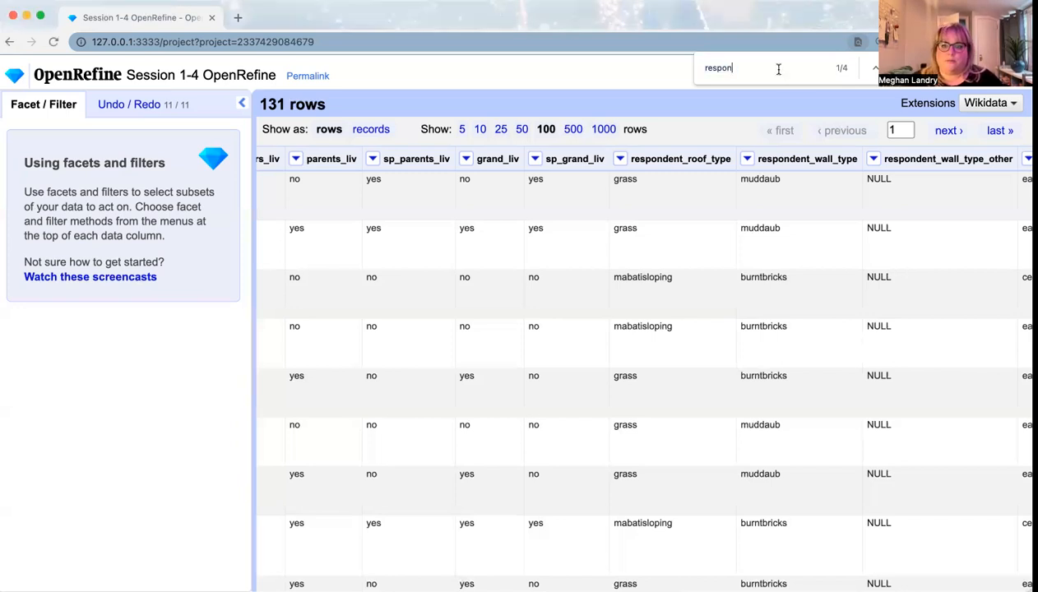
key("BackSpace")
key("BackSpace")
key("BackSpace")
key("BackSpace")
key("BackSpace")
key("BackSpace")
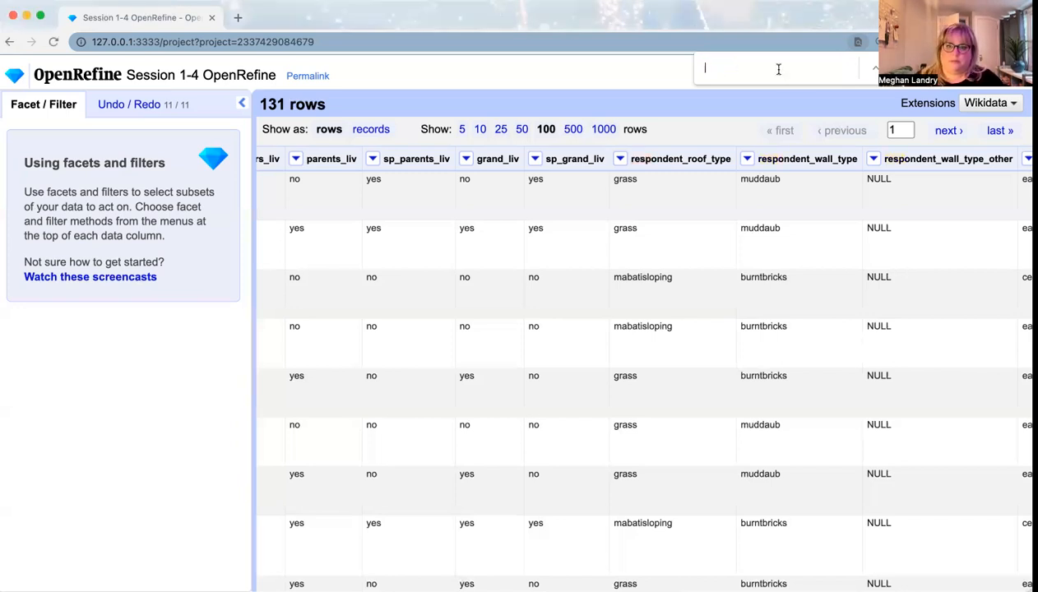
type("years")
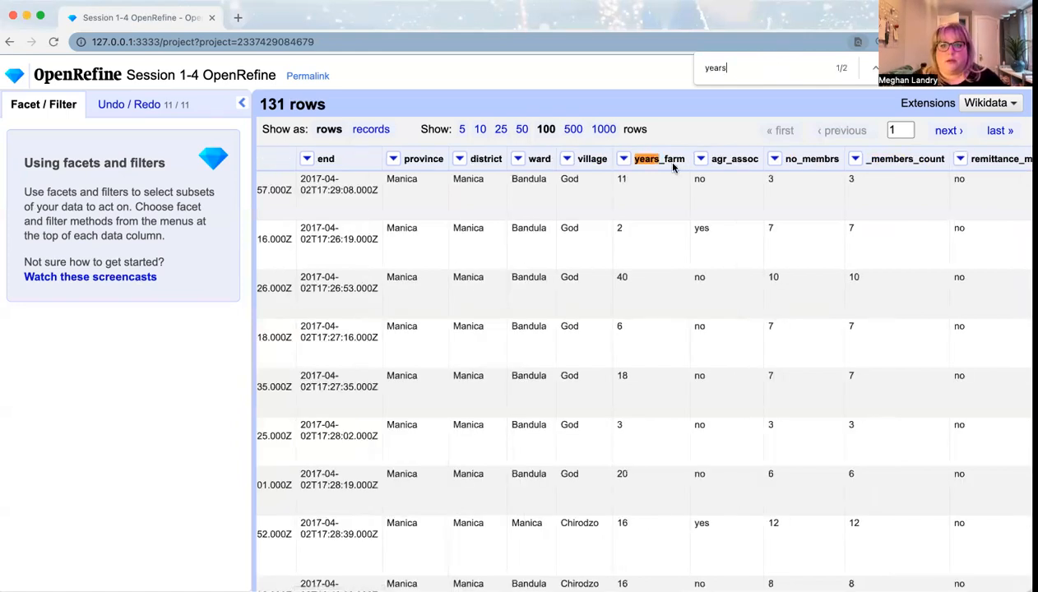
left_click(623, 158)
mouse_move(655, 224)
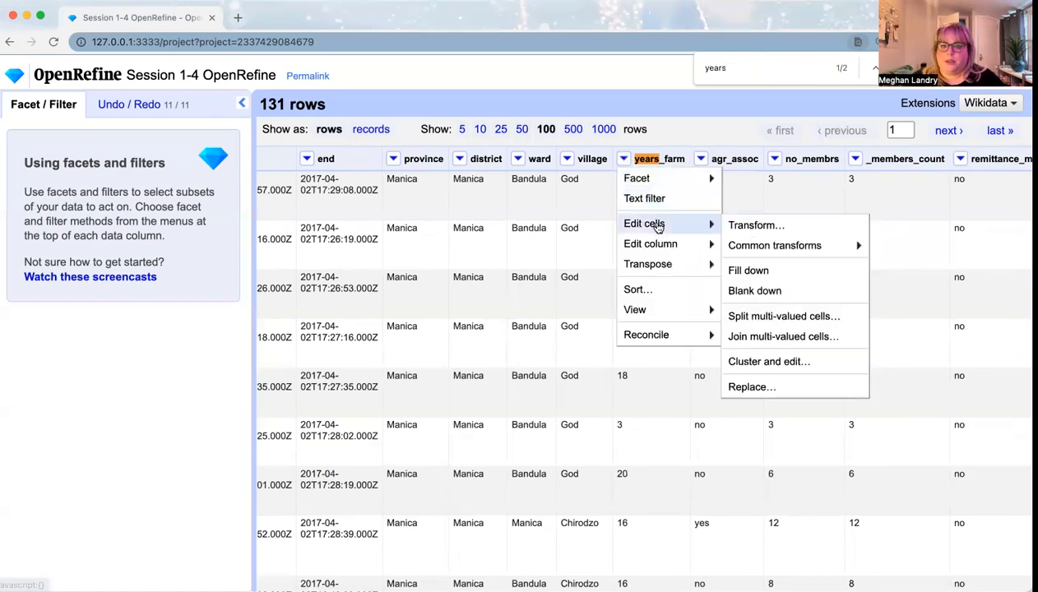
mouse_move(773, 247)
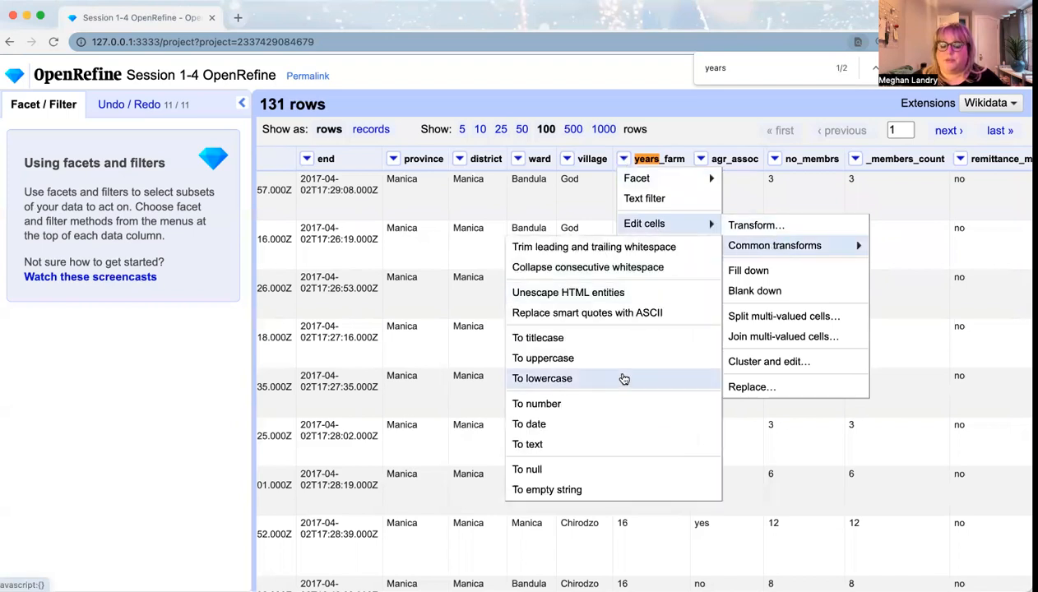
left_click(616, 403)
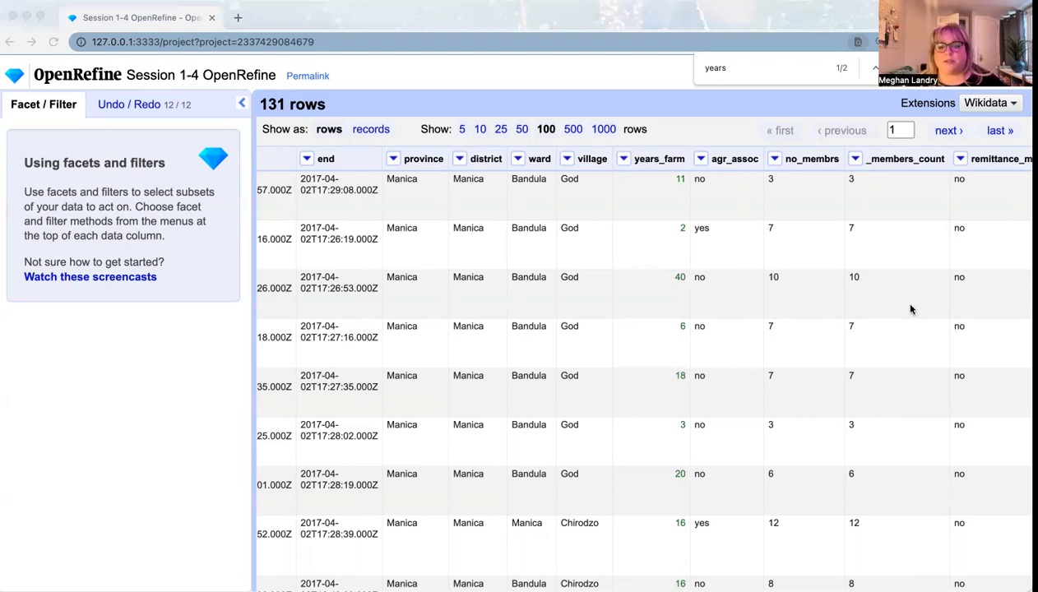
Step: Convert the cells of the no_membrs column to numbers
left_click(775, 160)
mouse_move(794, 220)
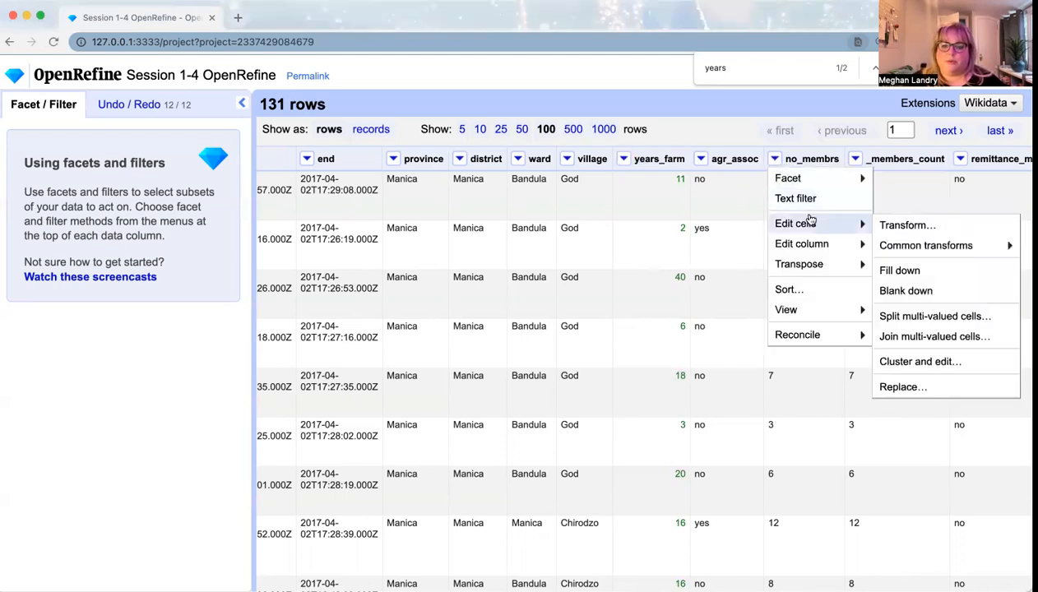
mouse_move(896, 245)
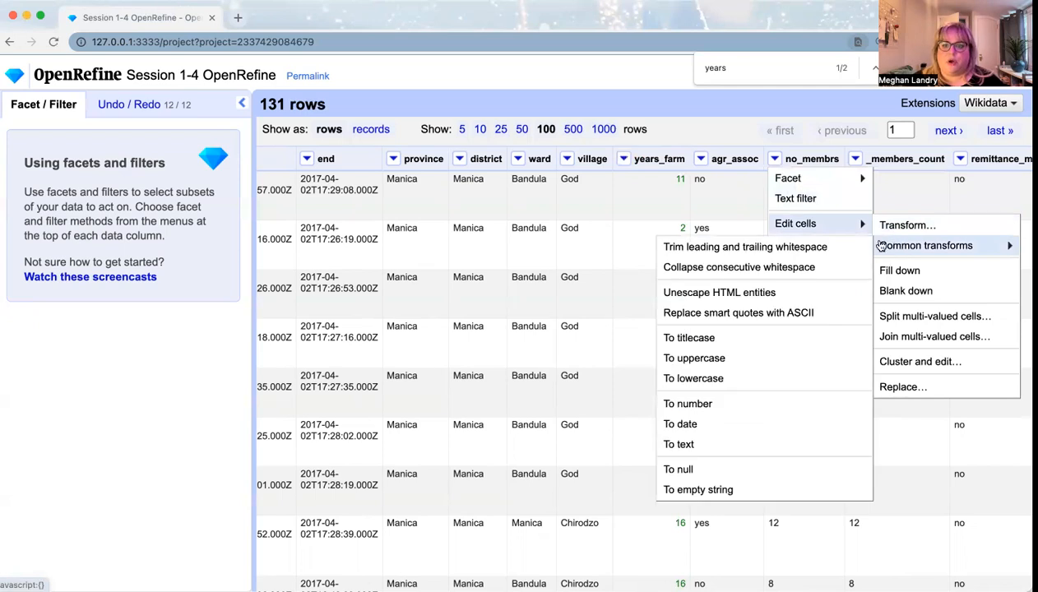
left_click(765, 404)
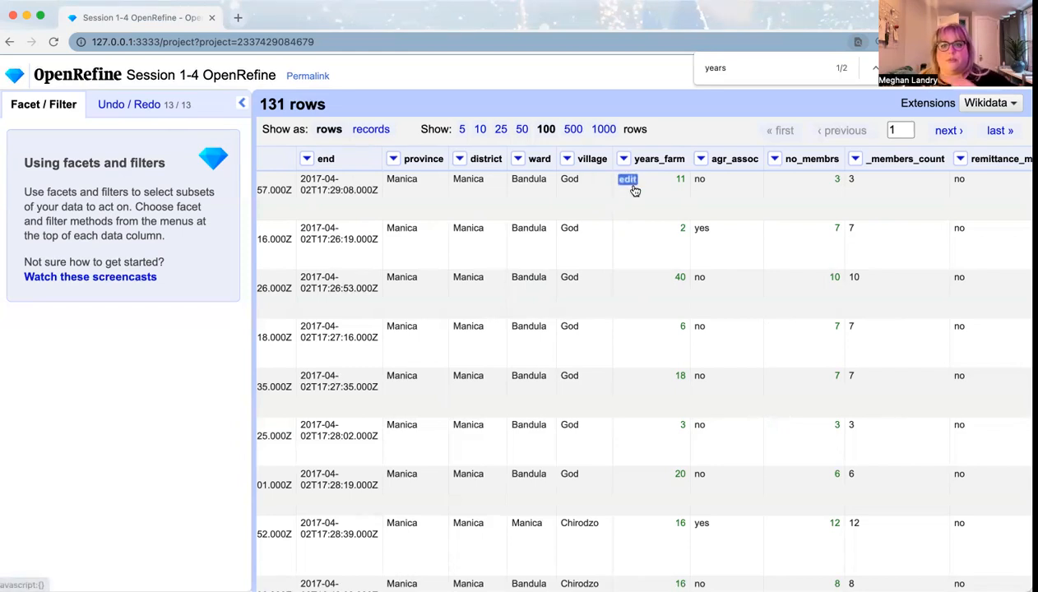
Step: Change the years_farm cells in rows 1 and 2 to the text data type with the value "abc"
left_click(629, 185)
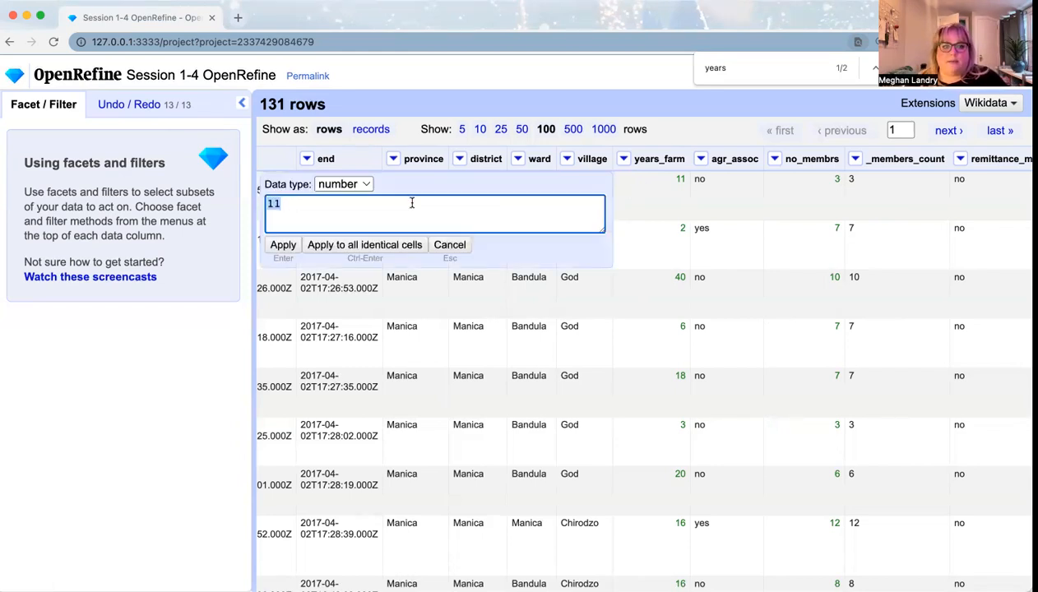
left_click(366, 185)
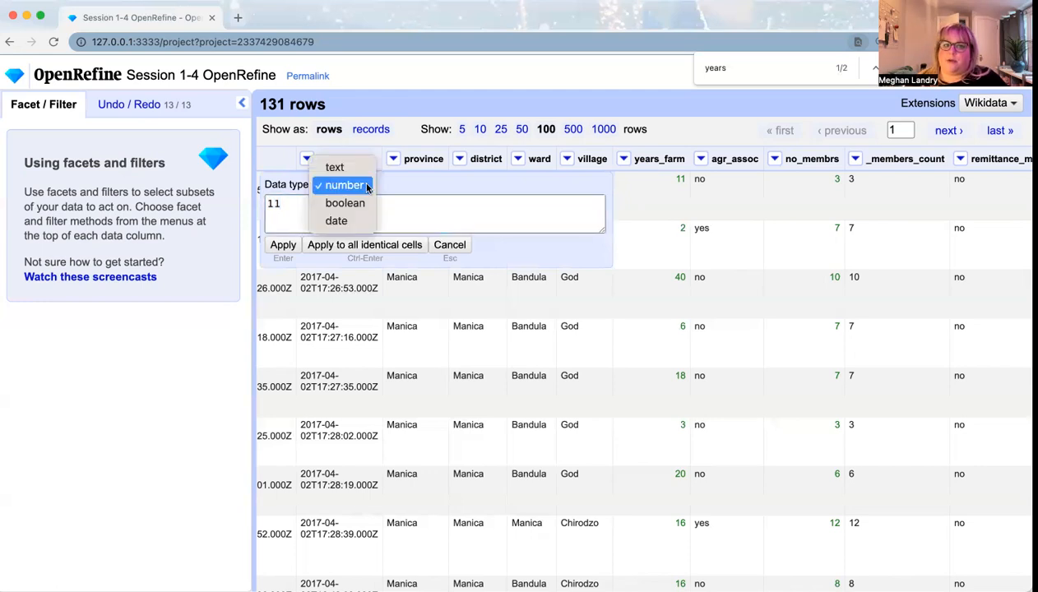
left_click(336, 167)
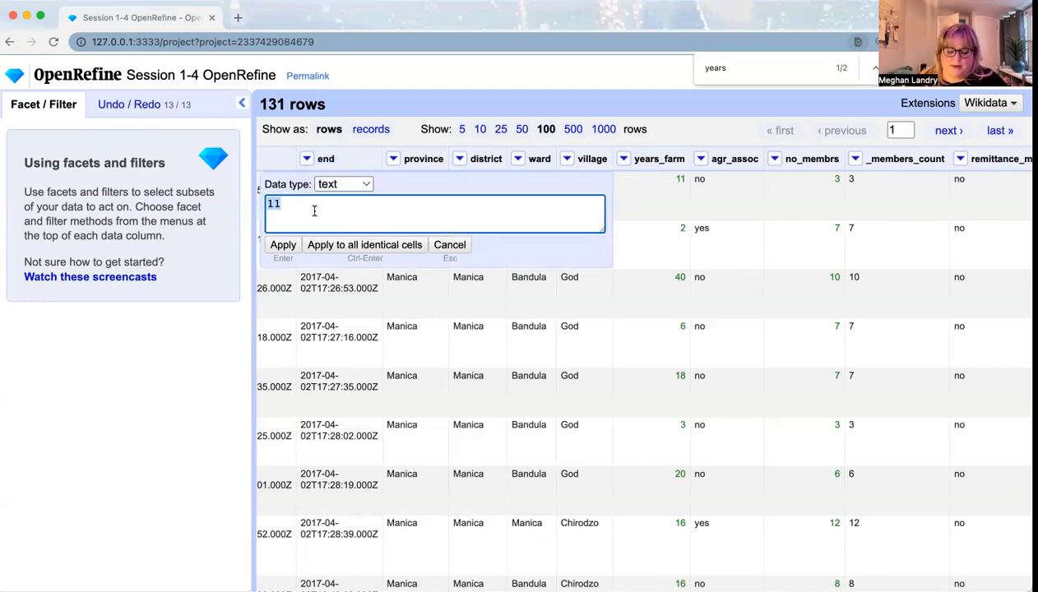
type("abc")
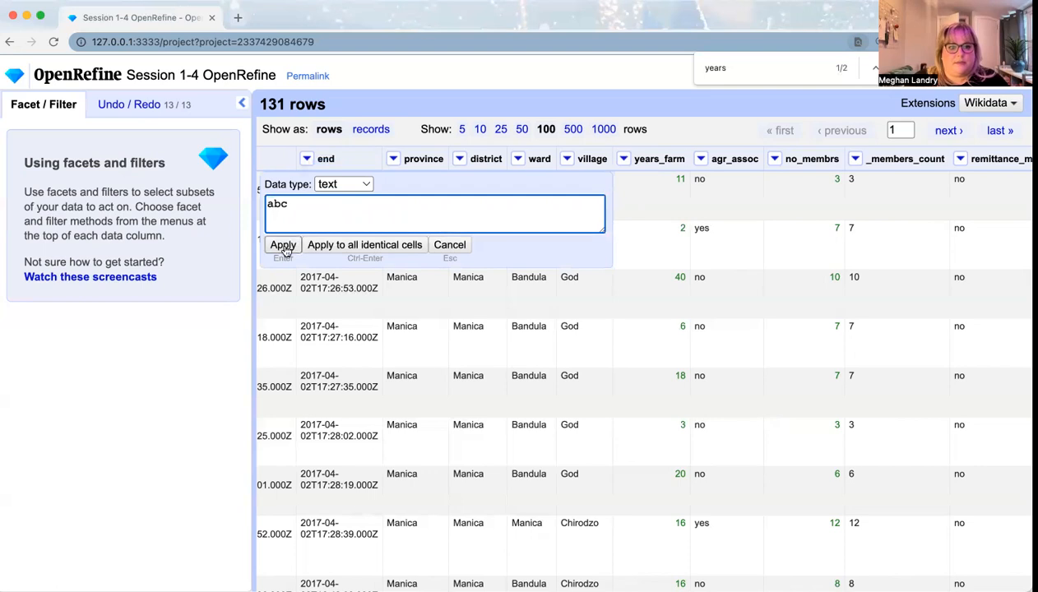
left_click(283, 246)
left_click(623, 231)
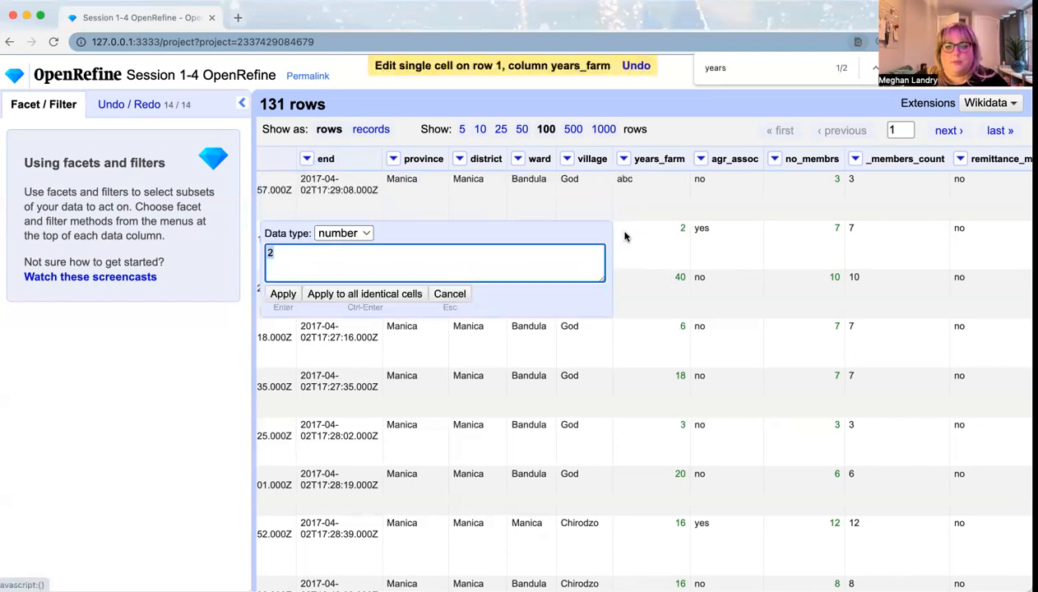
left_click(358, 236)
left_click(352, 214)
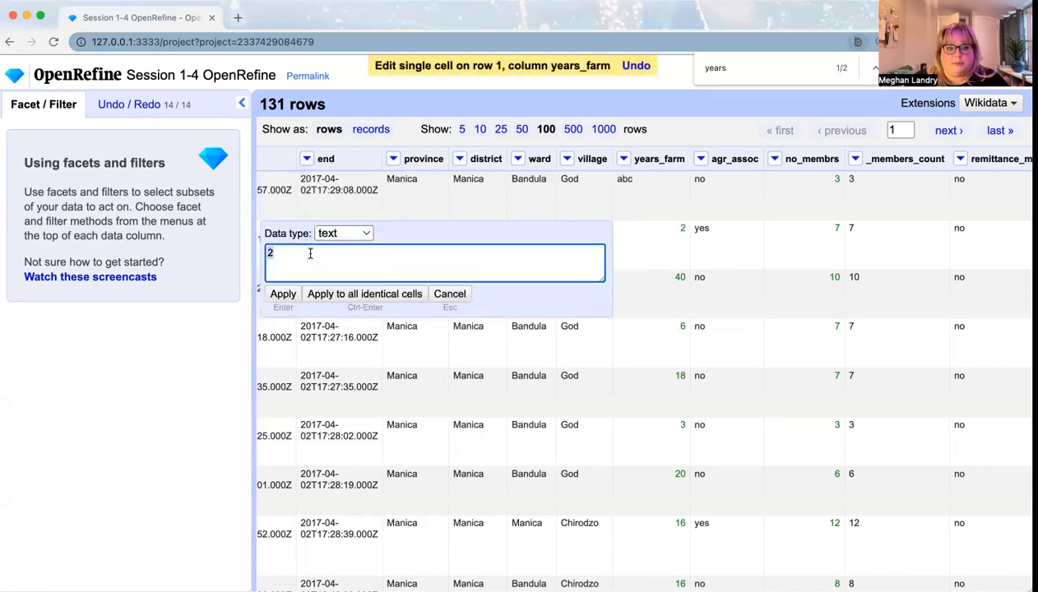
type("abc")
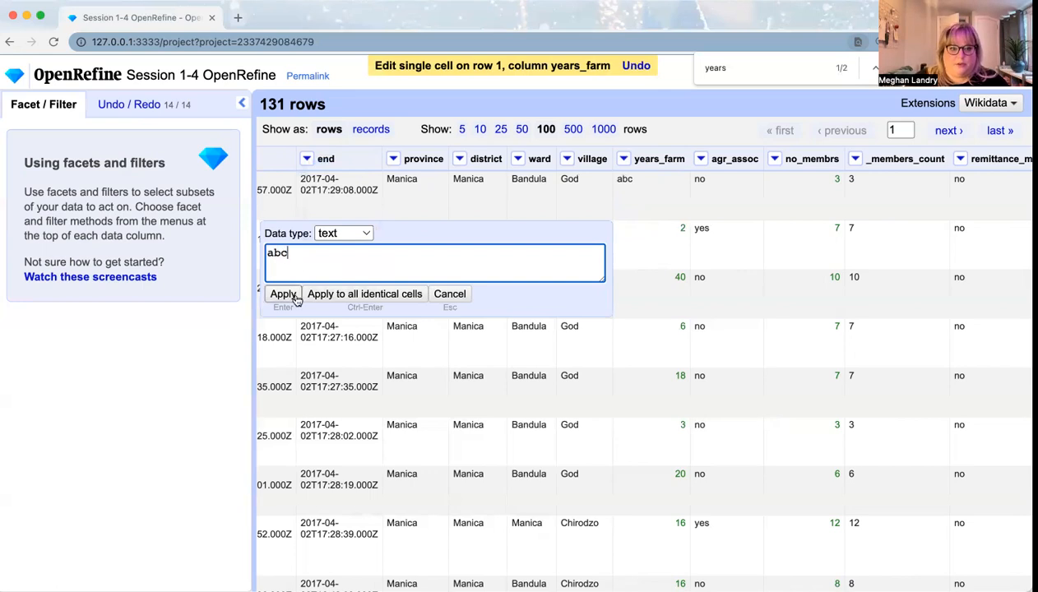
left_click(283, 294)
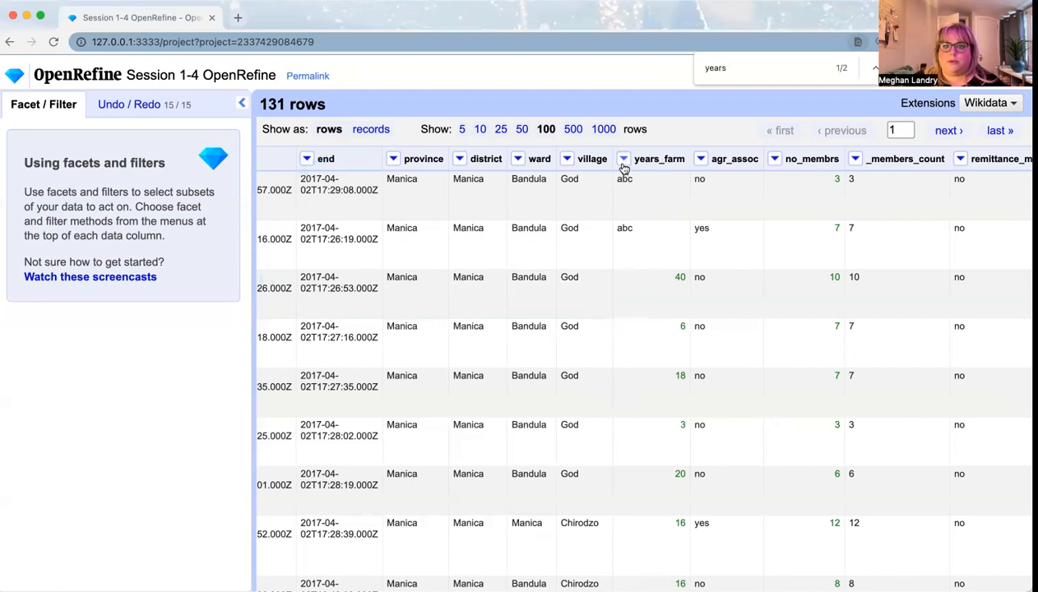
Step: Create a numeric facet on years_farm, then exclude the non-numeric values and include them again
left_click(623, 160)
mouse_move(641, 179)
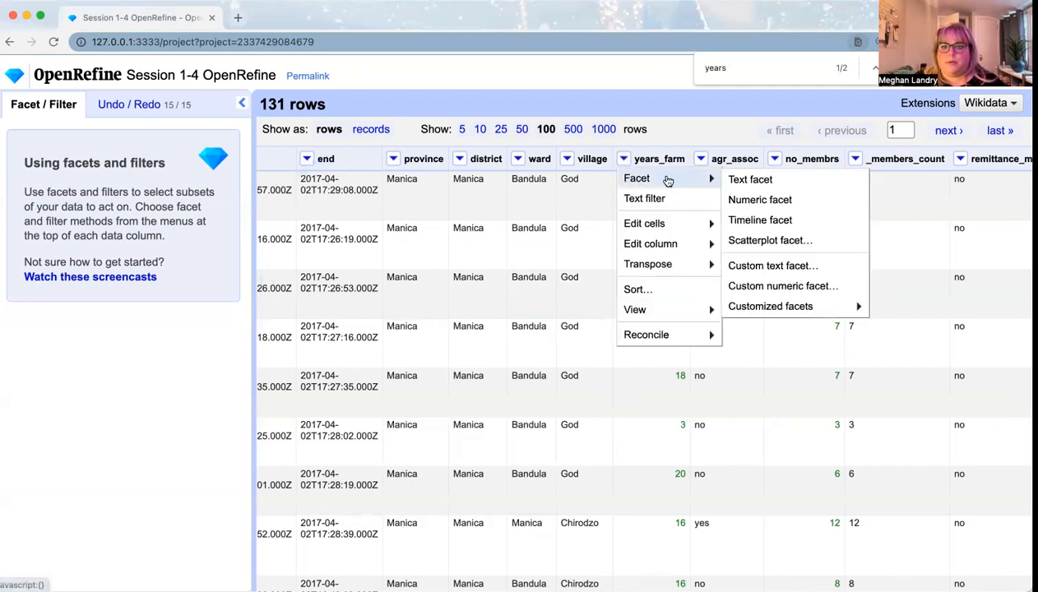
left_click(761, 199)
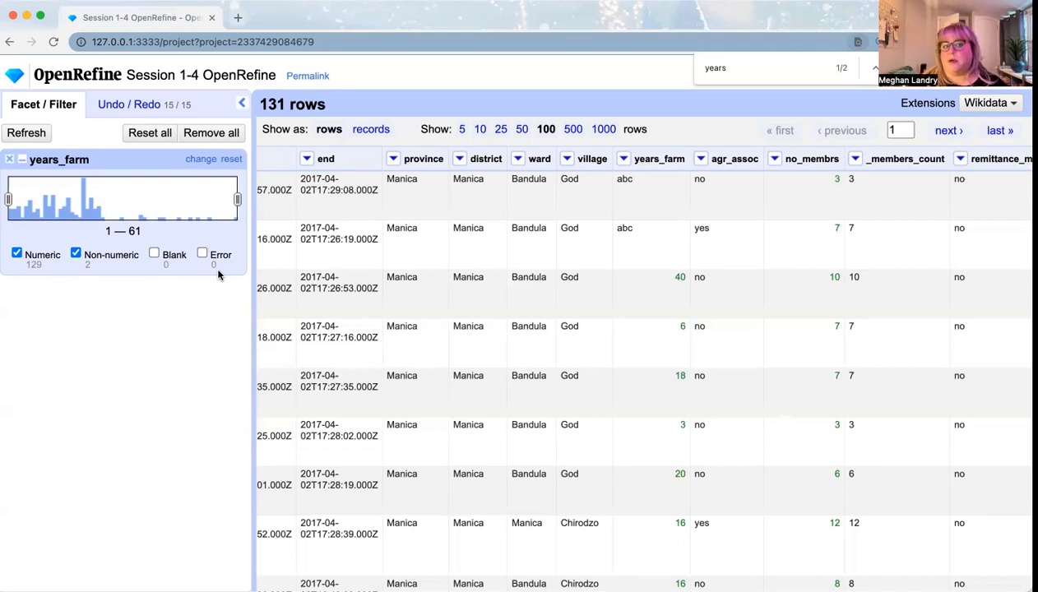
left_click(77, 254)
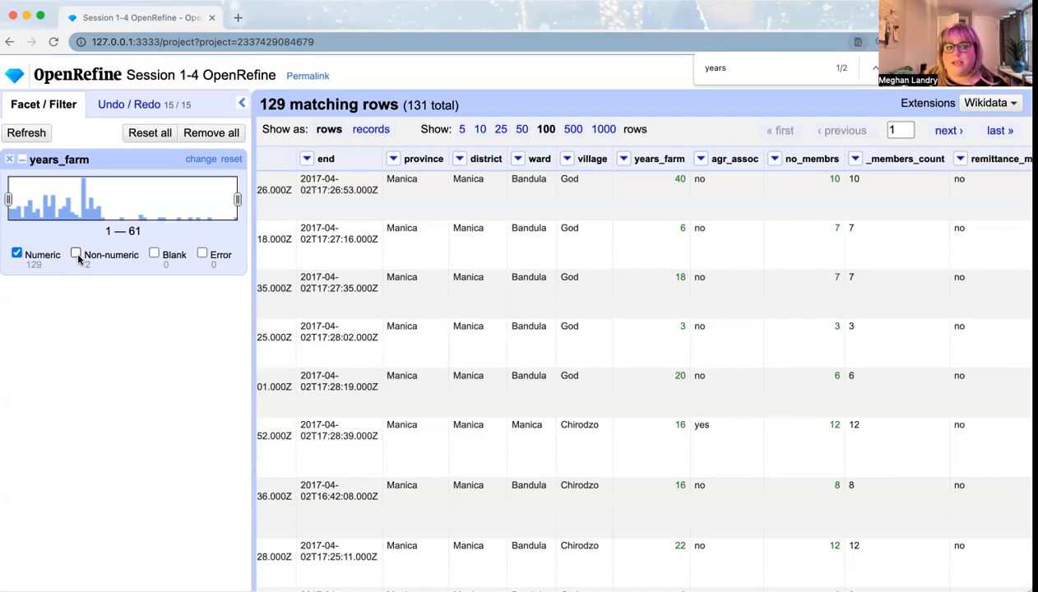
left_click(75, 255)
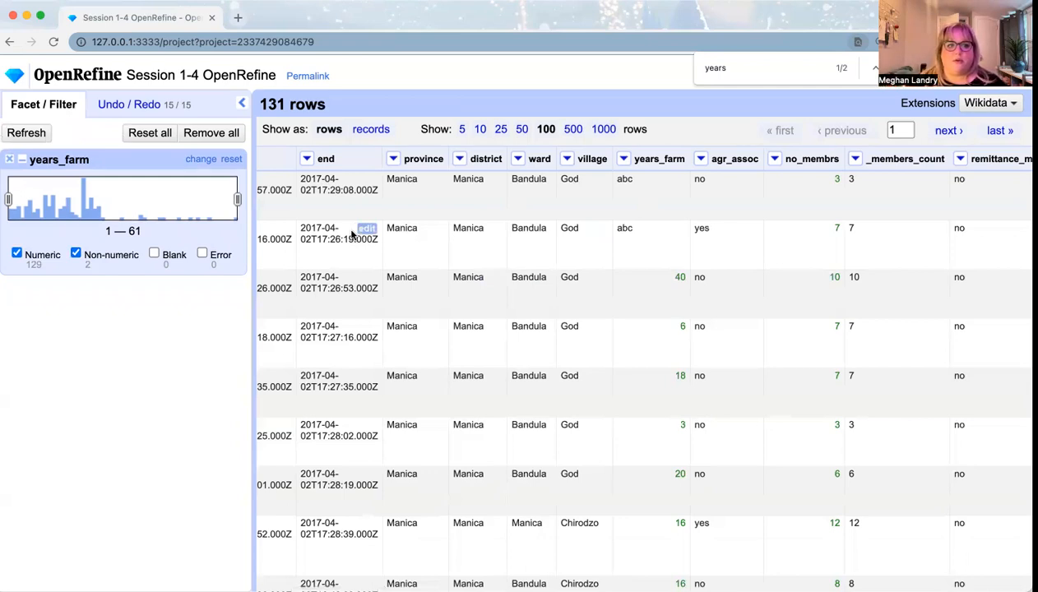
left_click(664, 180)
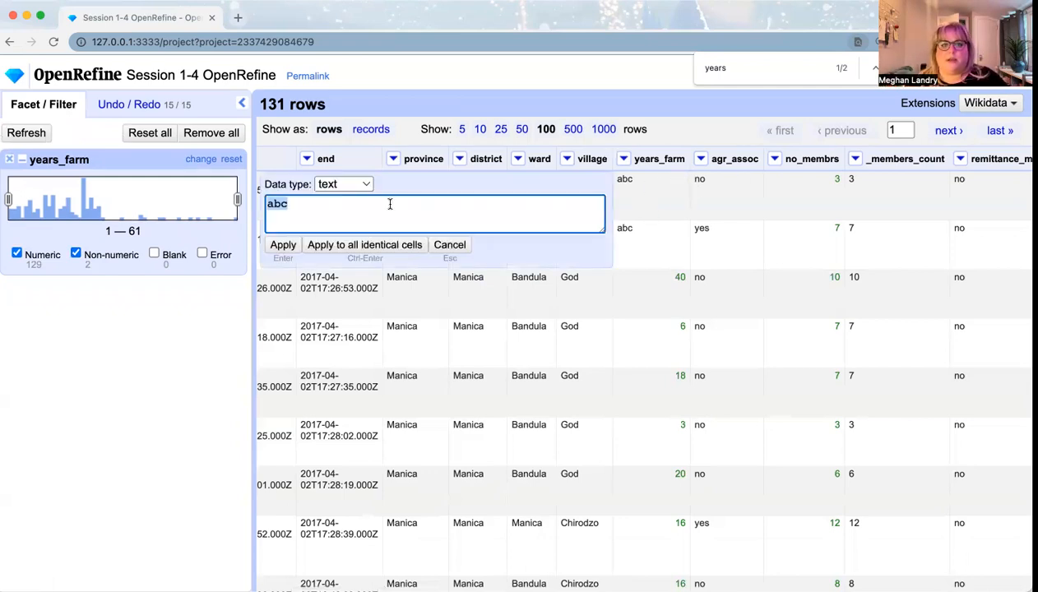
left_click(454, 247)
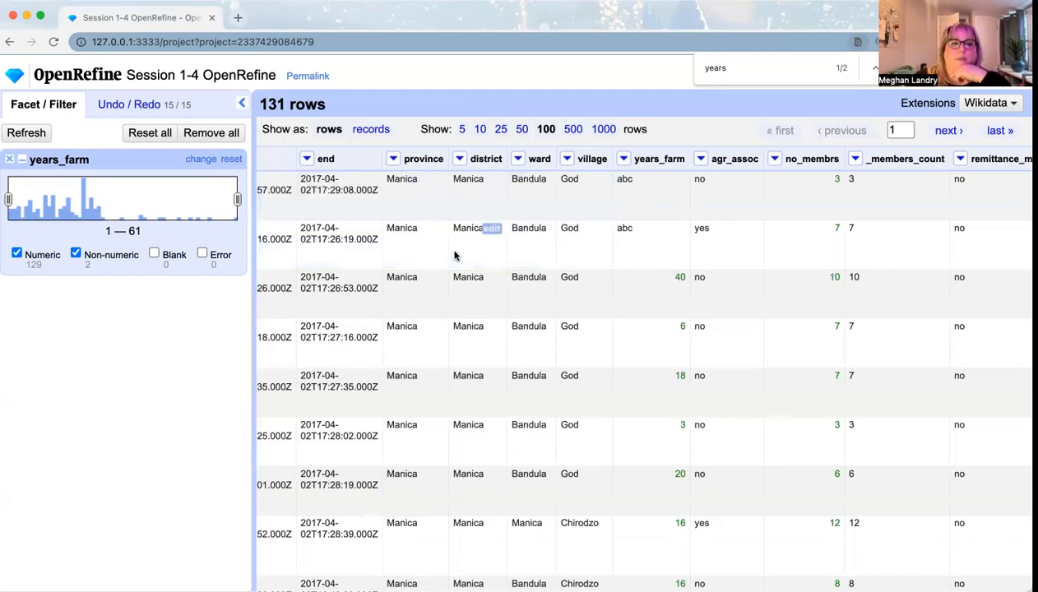
left_click(201, 159)
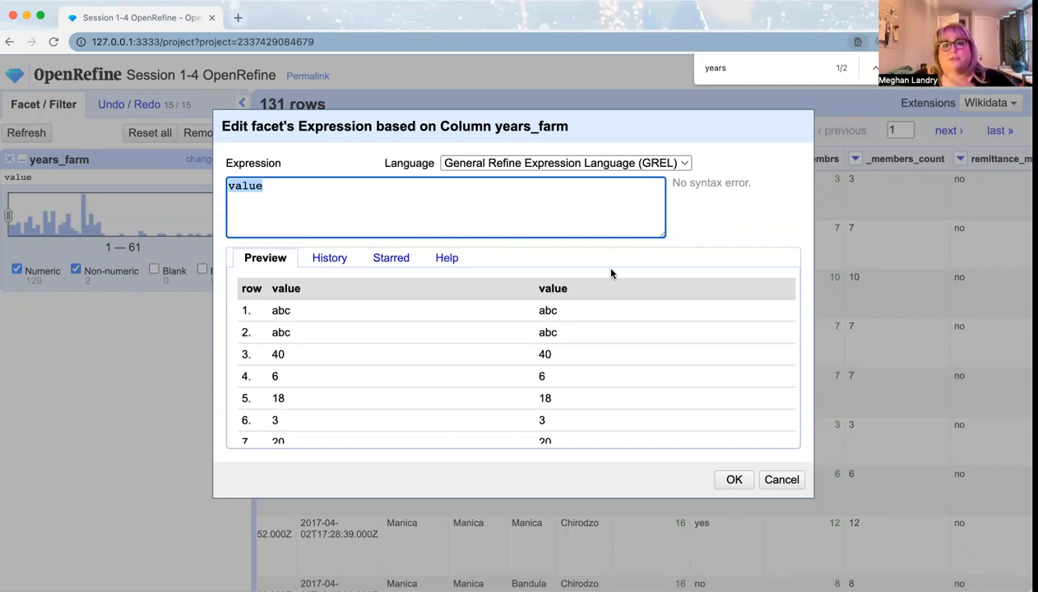
left_click(781, 479)
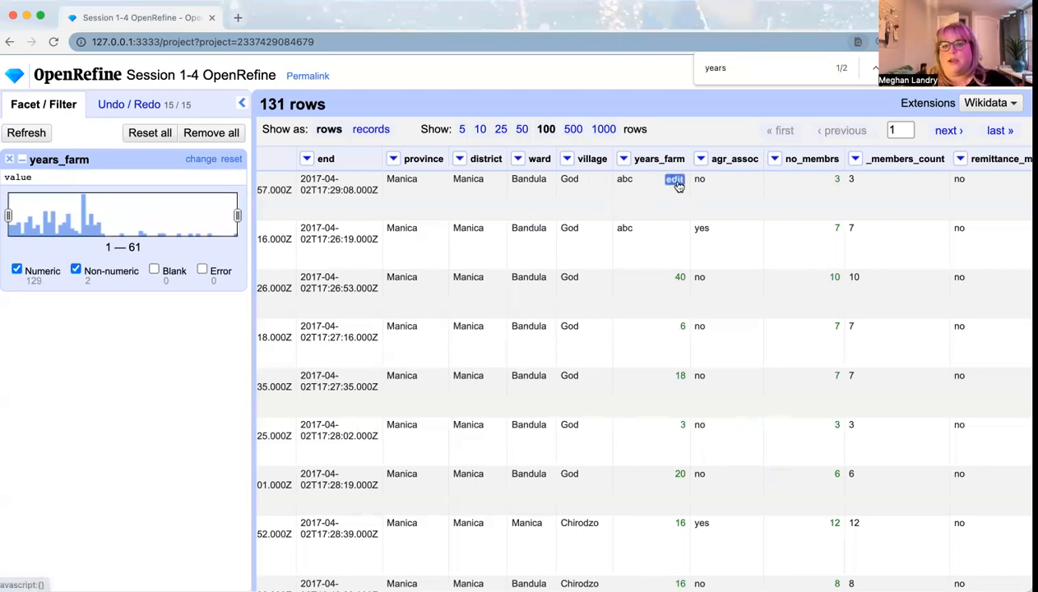
left_click(675, 179)
left_click(359, 185)
left_click(359, 203)
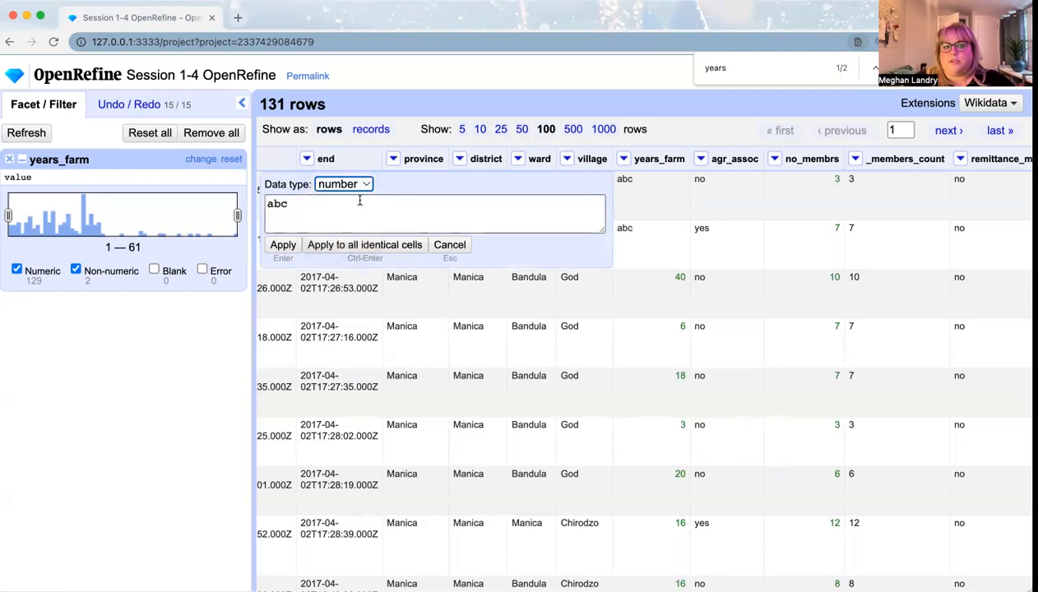
left_click(452, 247)
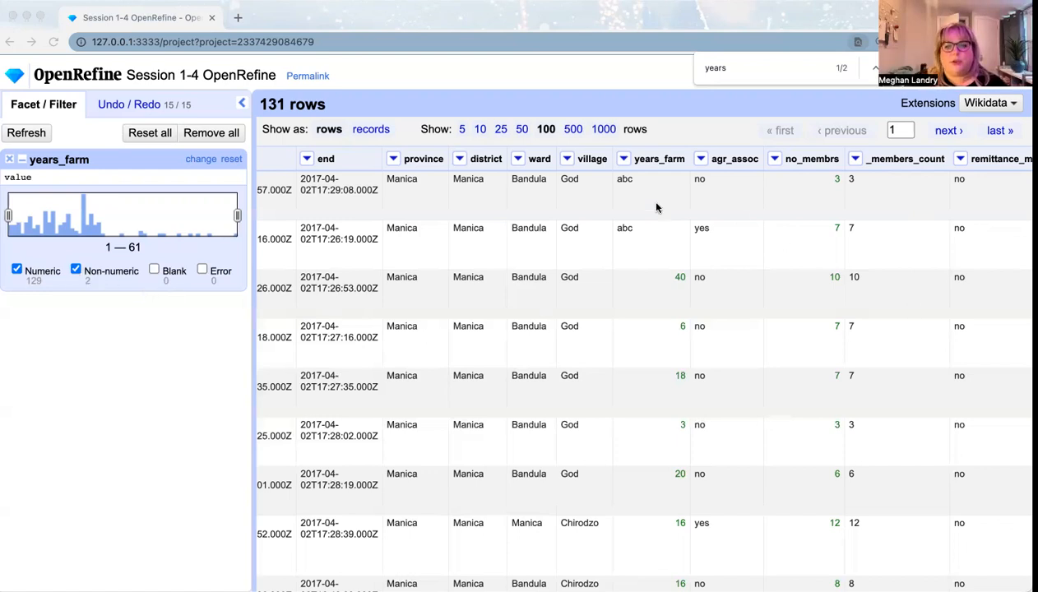
Step: Remove the years_farm facet and roll the project history back to the no_membrs number conversion, undoing both single-cell edits
double_click(9, 160)
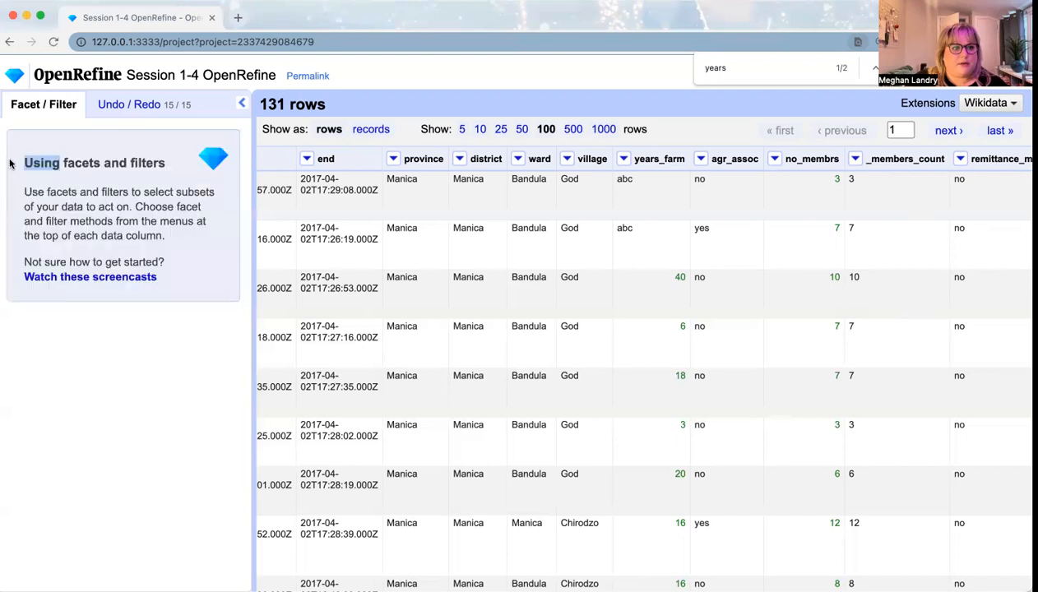
left_click(131, 104)
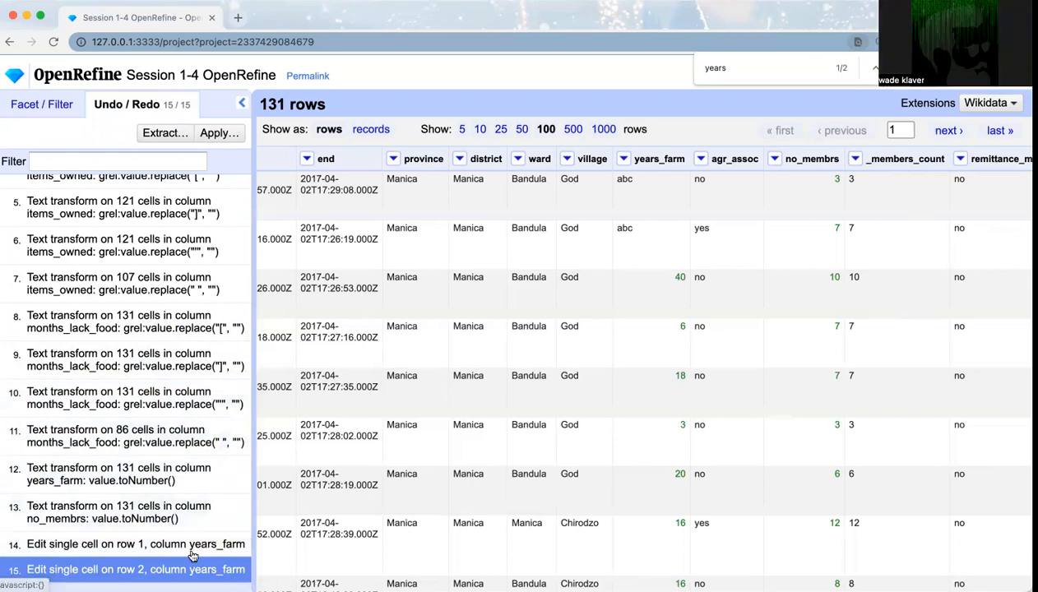
left_click(181, 518)
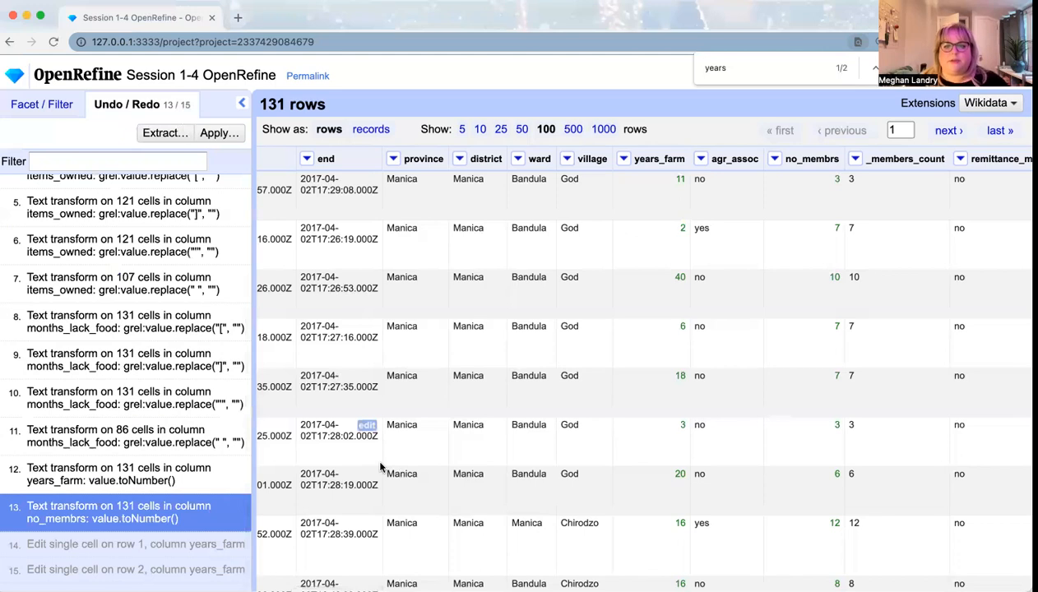
Step: Create a numeric facet on years_farm again and try out the lower and upper limits of its range
left_click(624, 161)
mouse_move(674, 181)
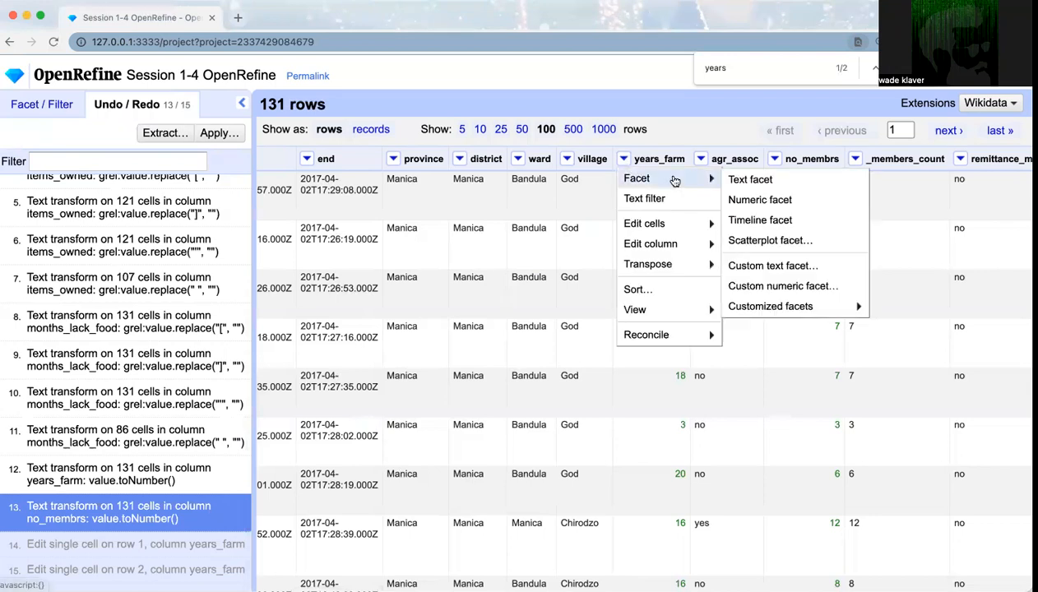
left_click(740, 197)
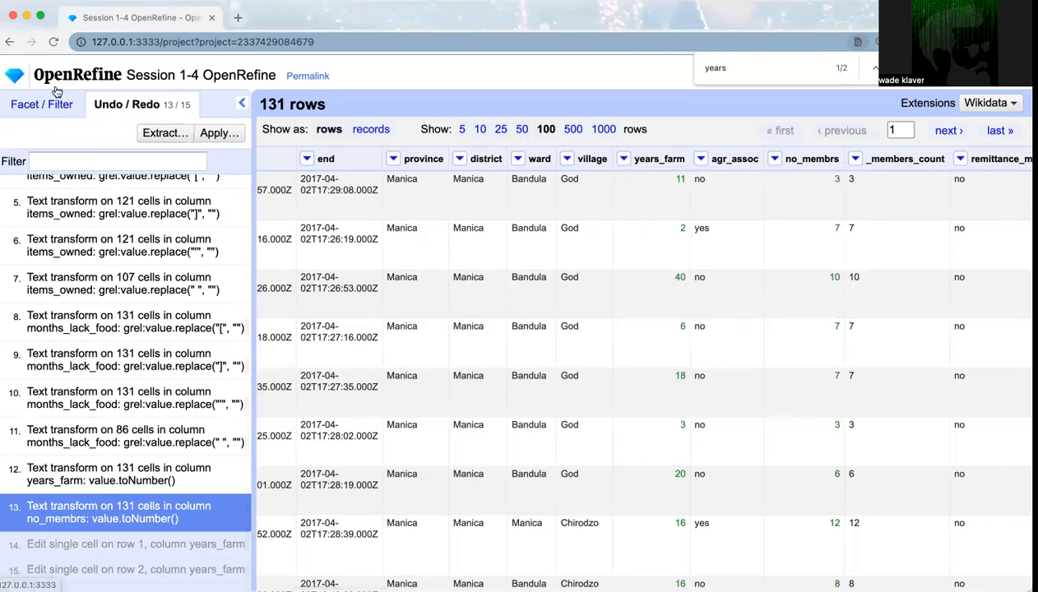
left_click_drag(10, 200, 120, 212)
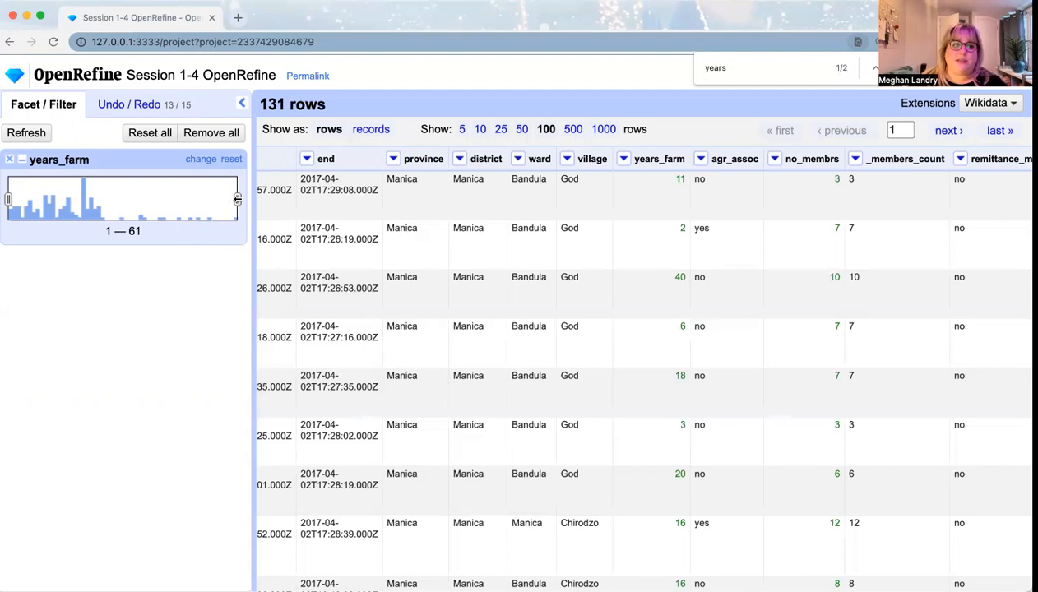
mouse_move(237, 199)
left_mouse_down()
mouse_move(11, 199)
mouse_move(244, 202)
left_mouse_up()
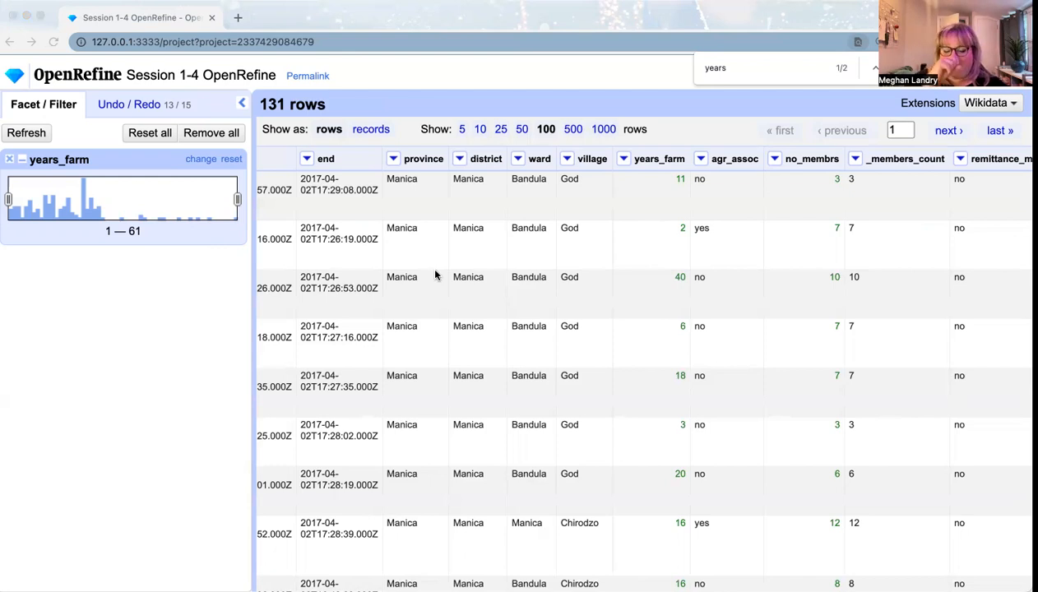
Step: Review the undone single-cell edits in the project history and return to the years_farm facet
left_click(112, 106)
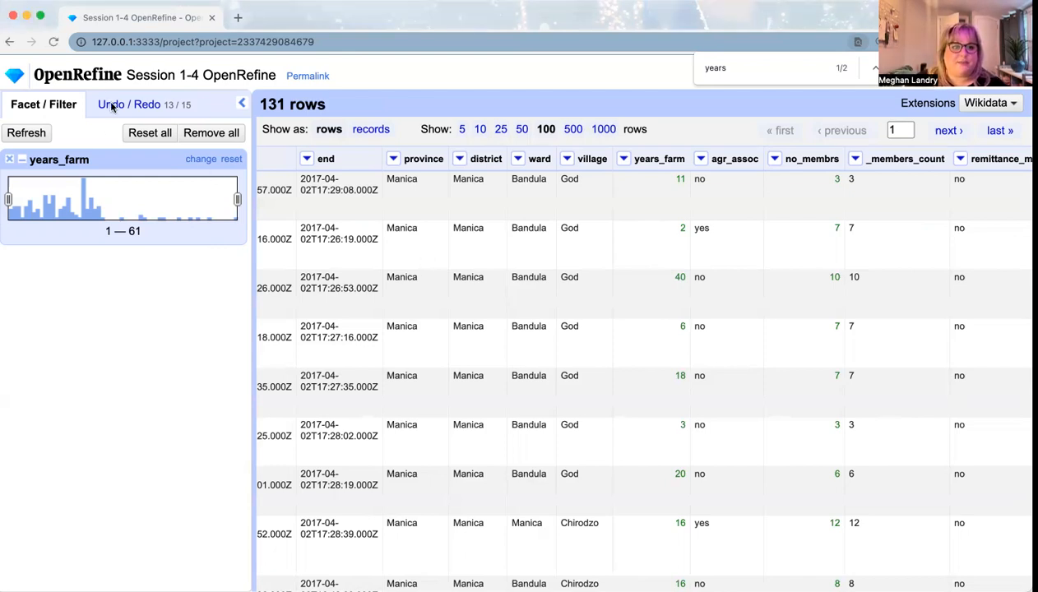
left_click(113, 106)
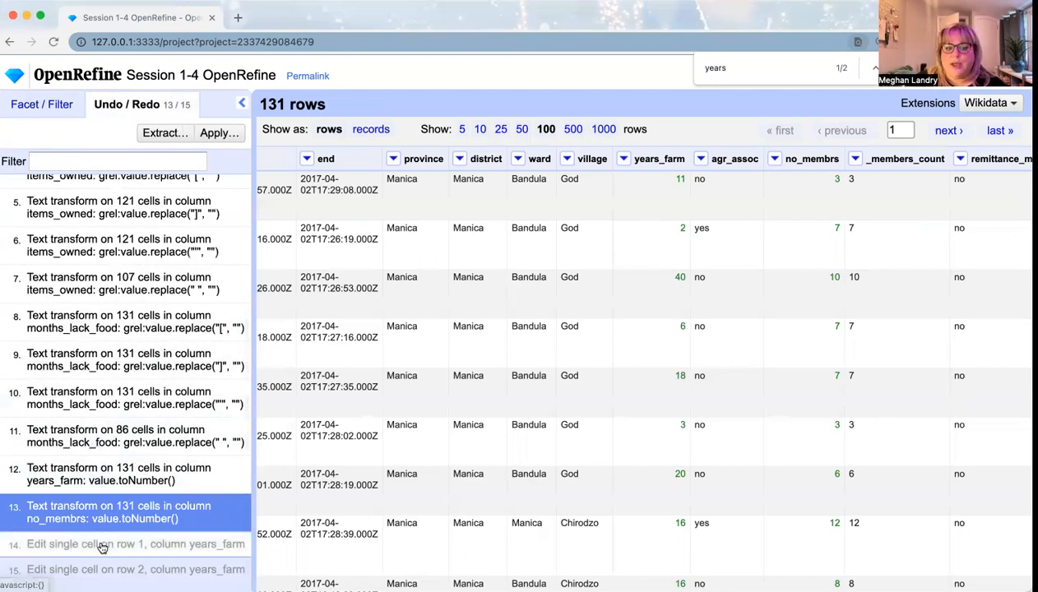
left_click(52, 104)
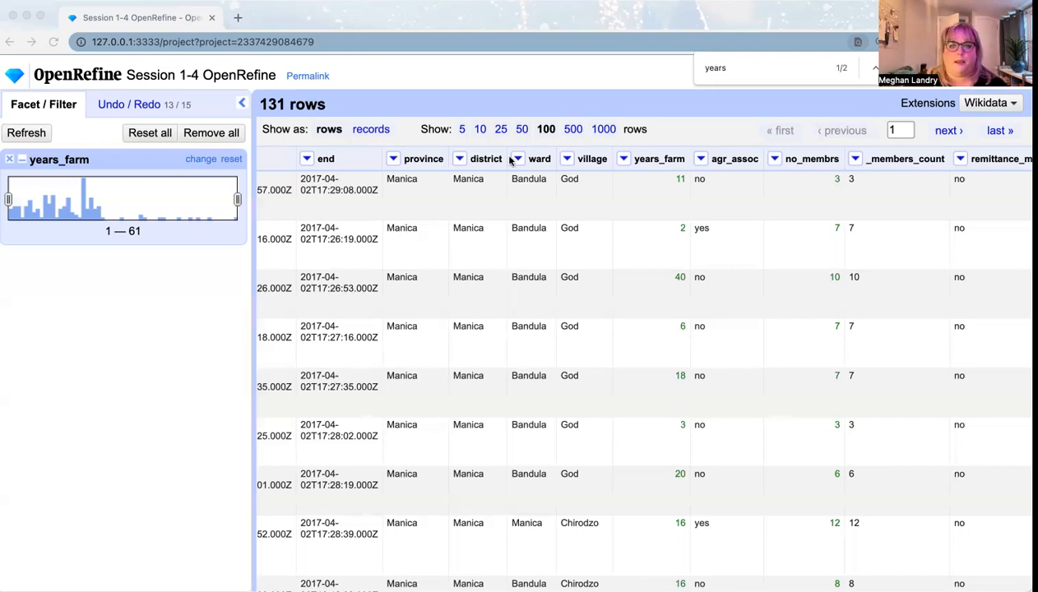
Step: Find the items_owned column by searching the page for "items" and remove the years_farm facet
left_click(753, 66)
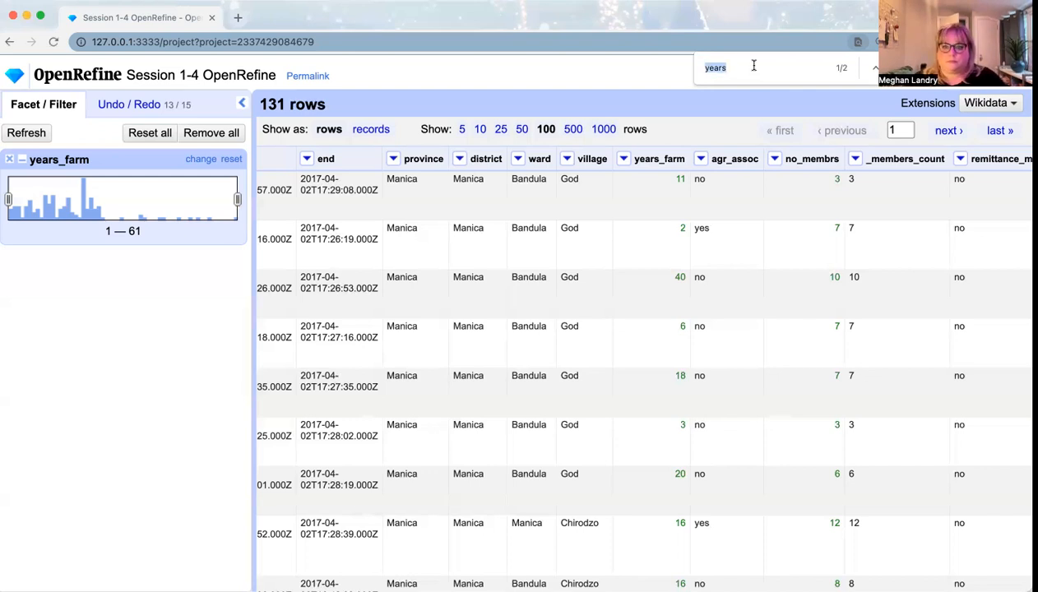
type("items")
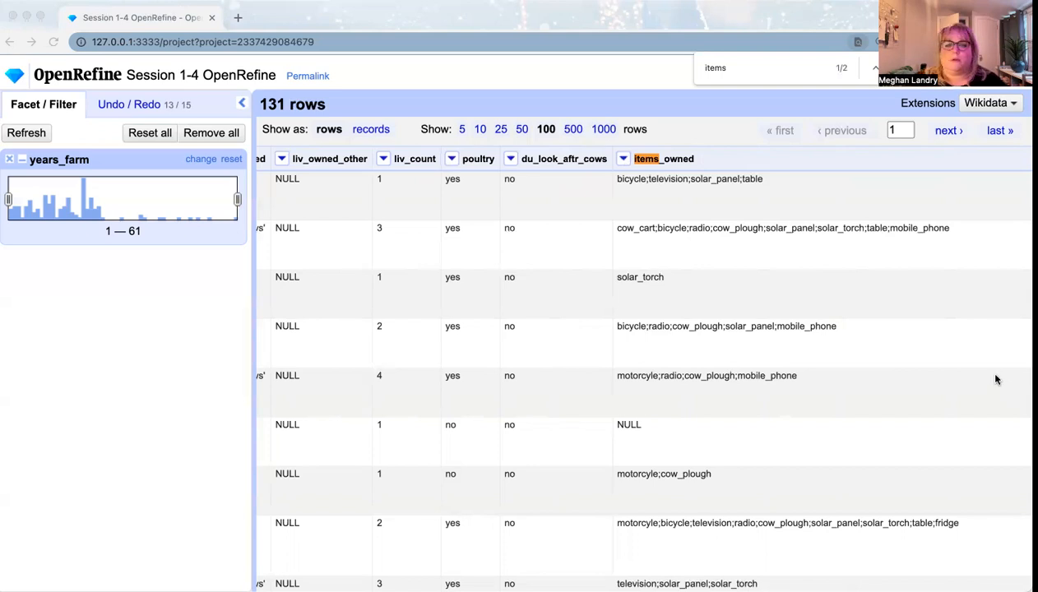
left_click(7, 161)
left_click(7, 161)
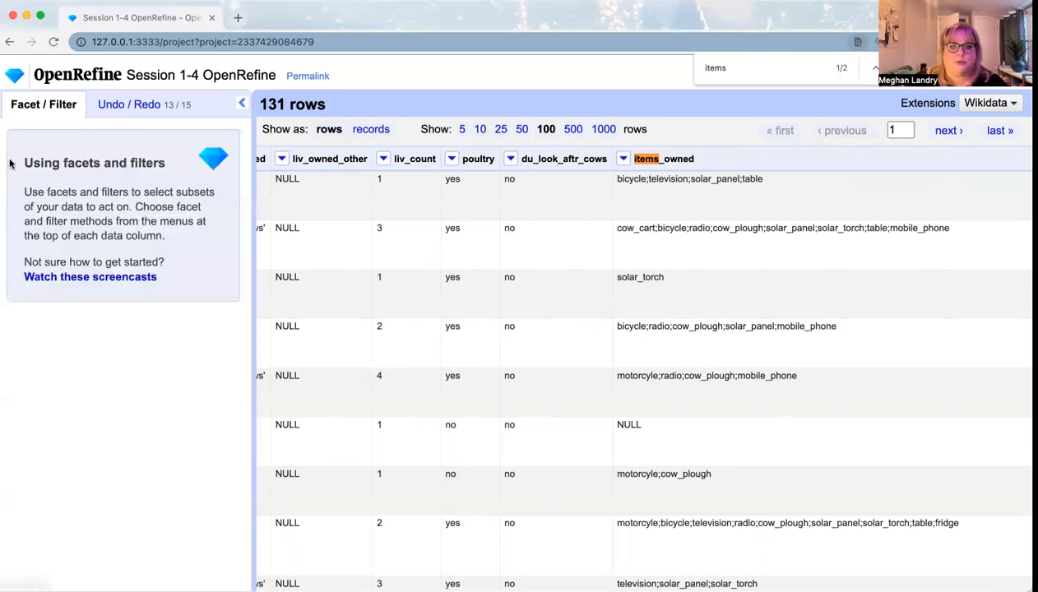
Step: Create a text facet on the items_owned column and look through its choices
left_click(624, 161)
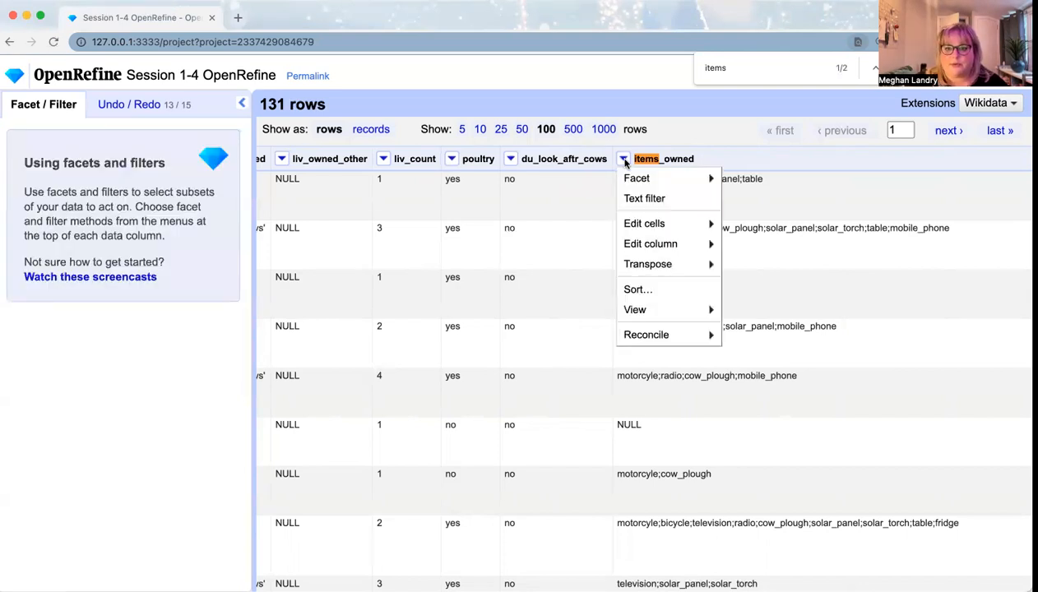
mouse_move(640, 181)
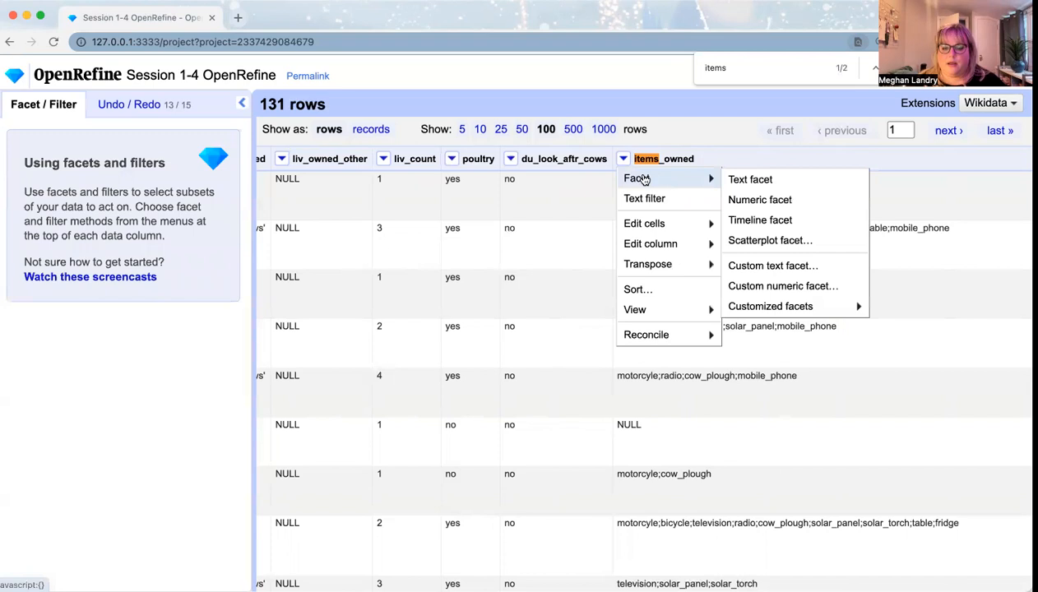
left_click(734, 180)
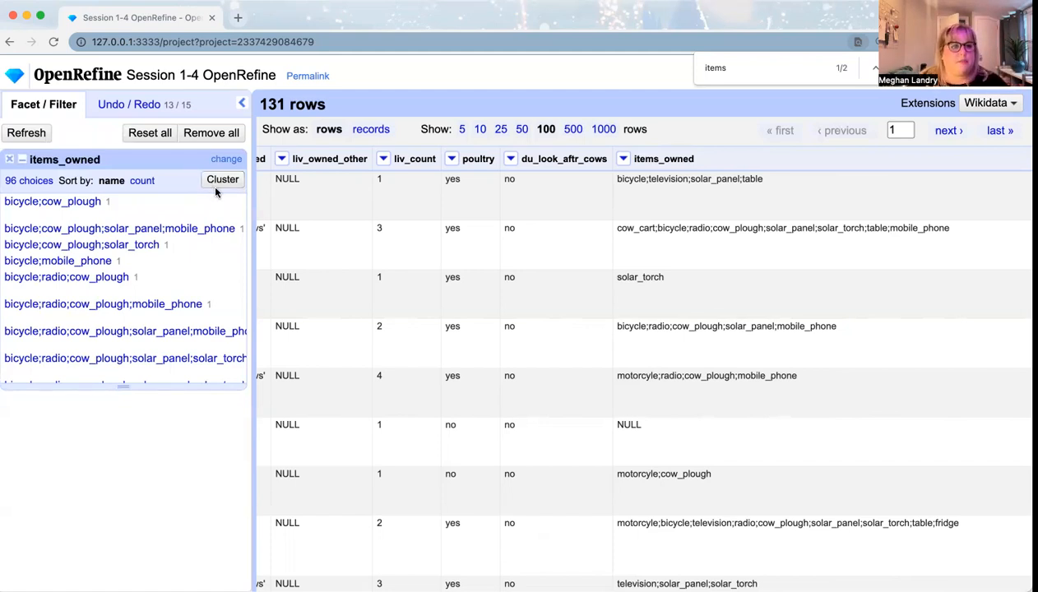
scroll(214, 312, "down", 5)
scroll(214, 313, "down", 8)
scroll(215, 314, "down", 3)
scroll(215, 314, "up", 6)
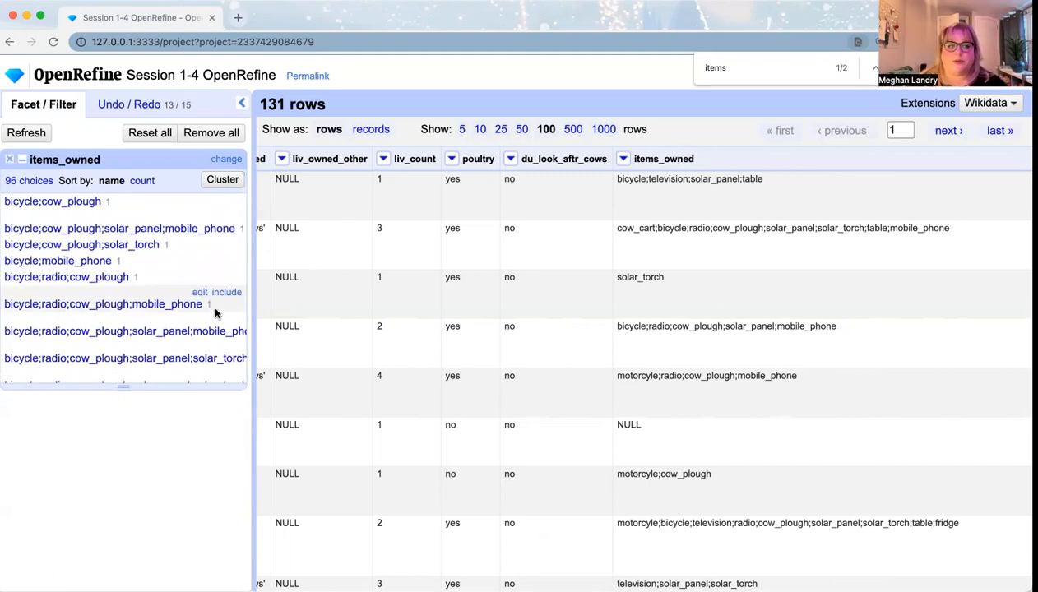
Step: Cluster the items_owned values by key collision with the metaphone3 keying function and examine the proposed clusters
left_click(222, 180)
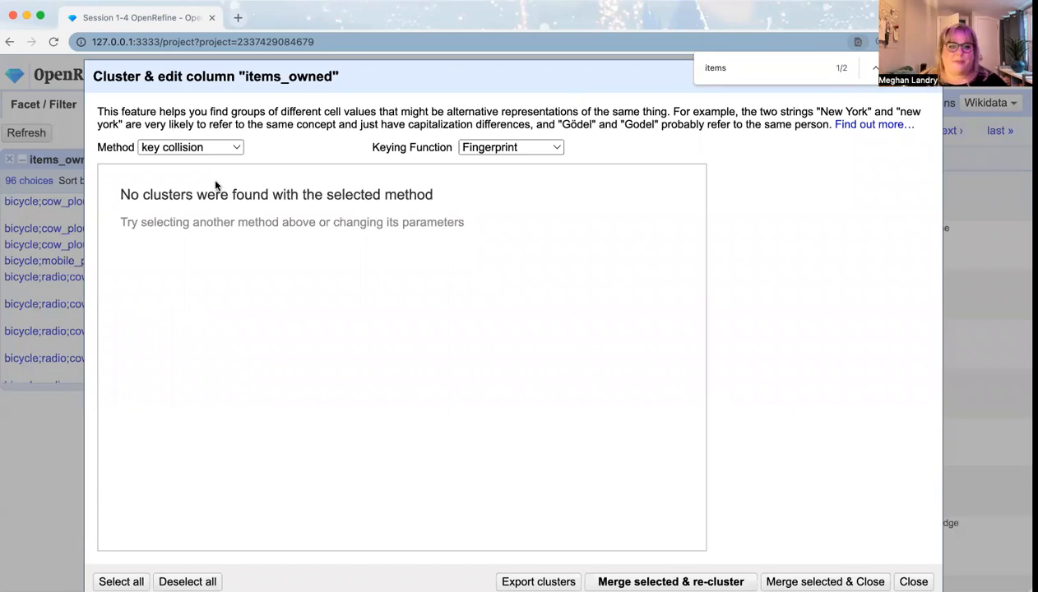
left_click(509, 148)
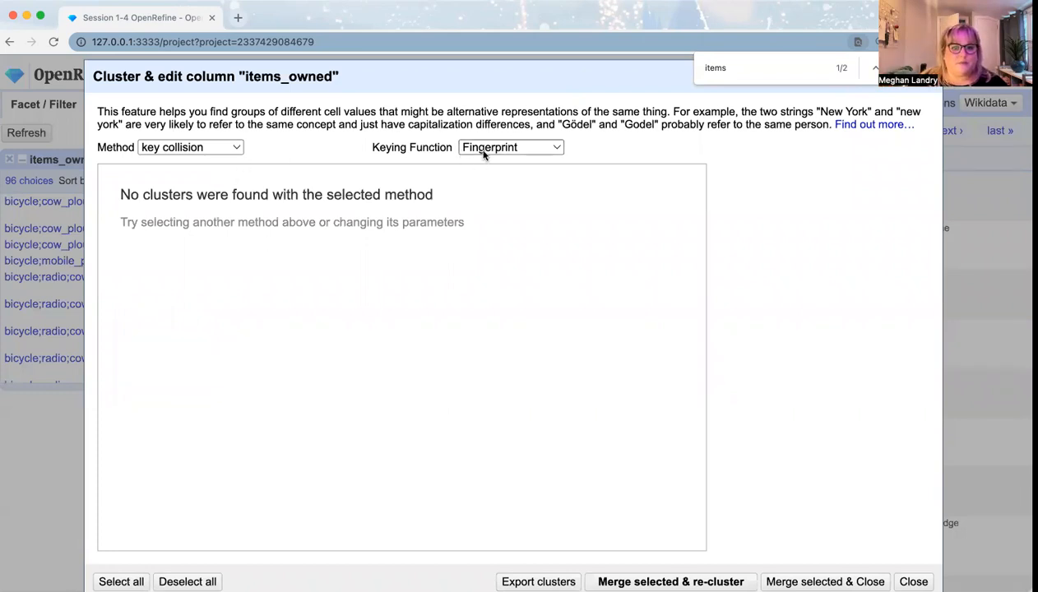
left_click(511, 188)
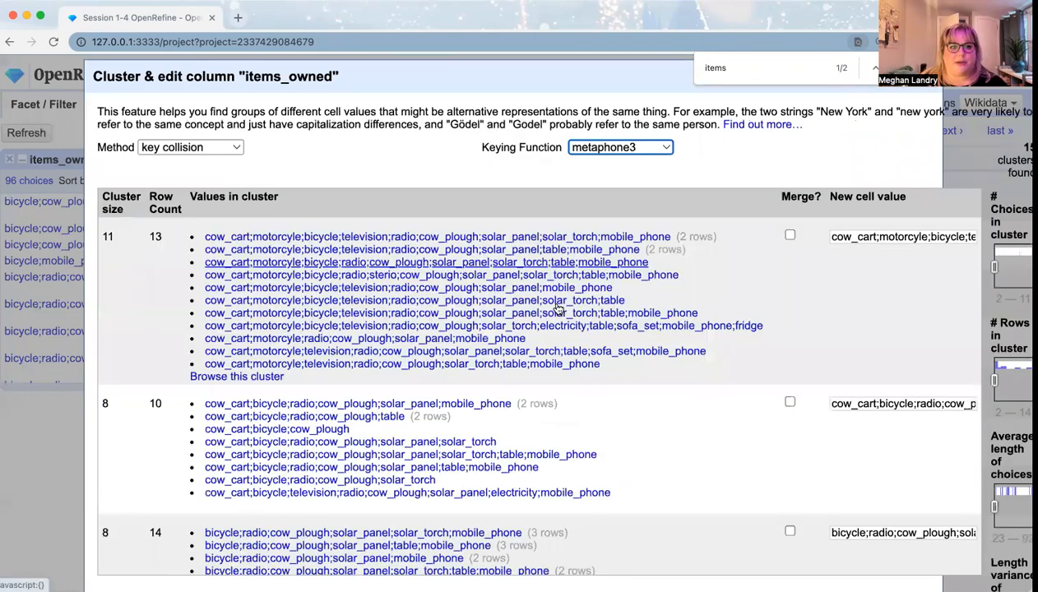
scroll(619, 339, "down", 3)
scroll(619, 339, "down", 10)
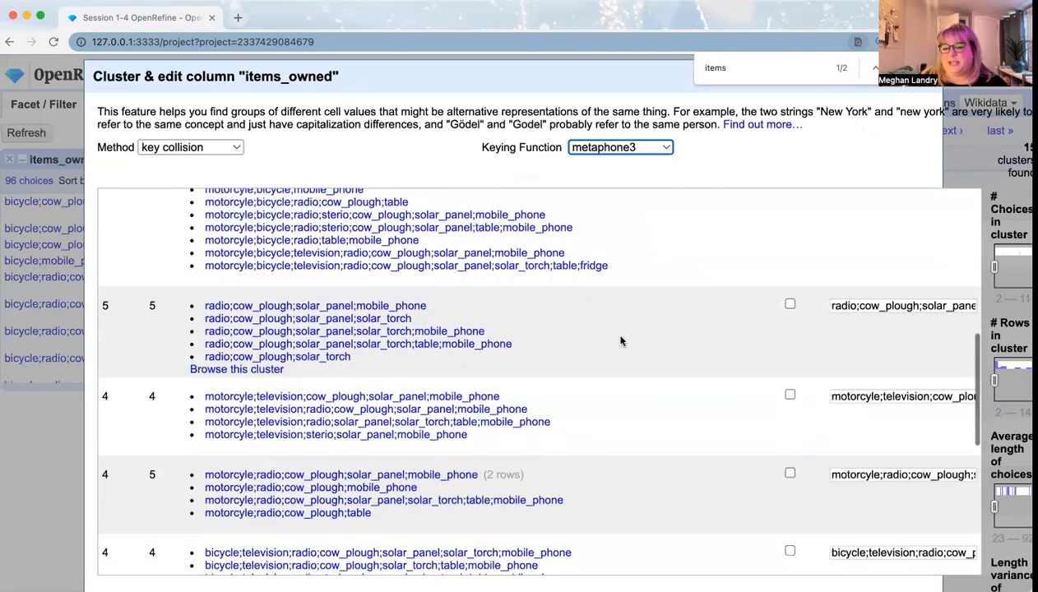
scroll(621, 341, "up", 15)
mouse_move(621, 342)
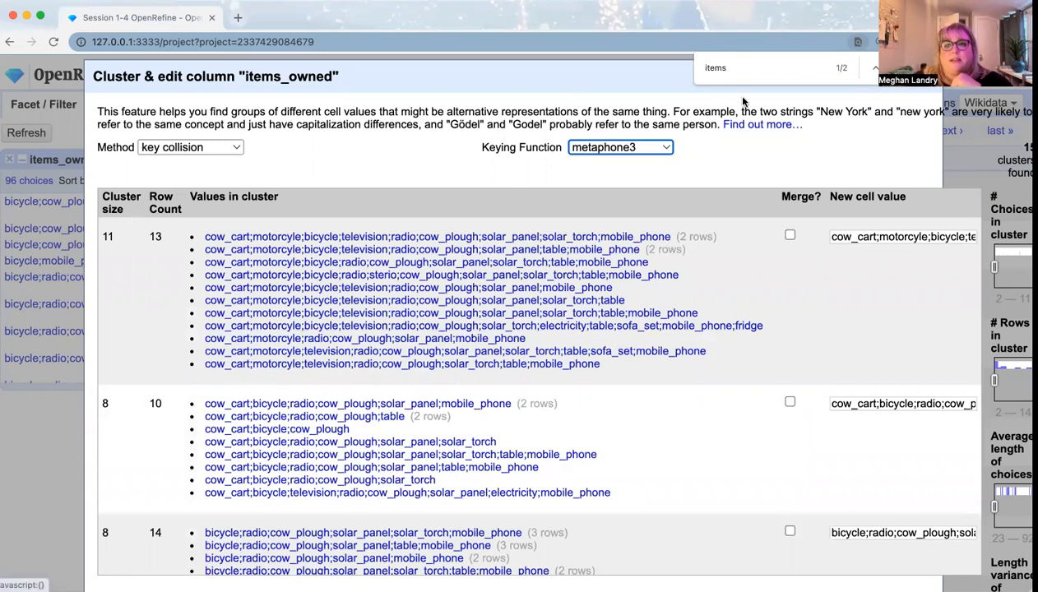
key("Escape")
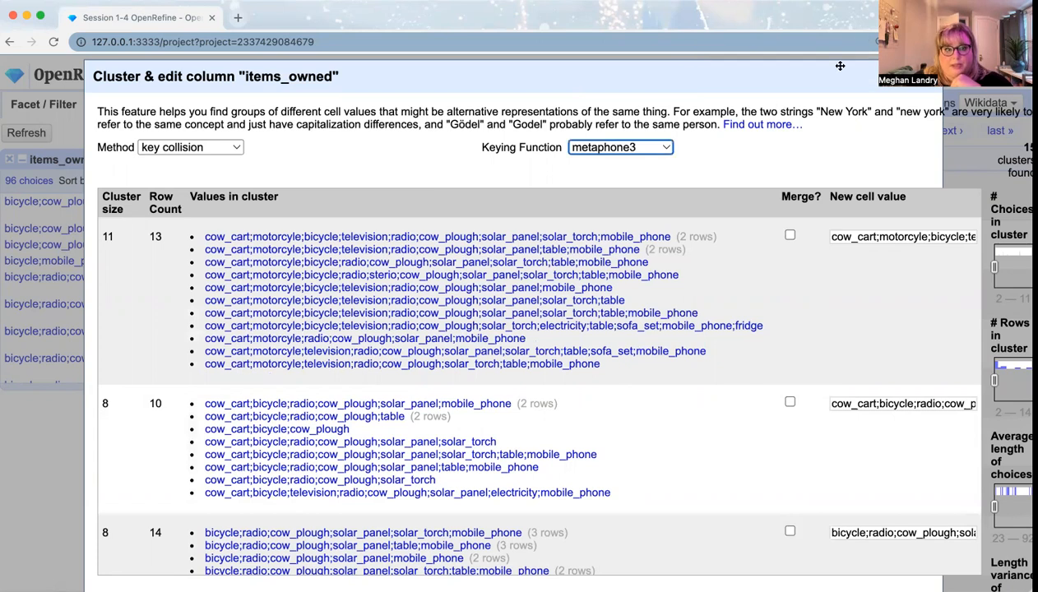
scroll(186, 278, "down", 10)
scroll(186, 277, "down", 5)
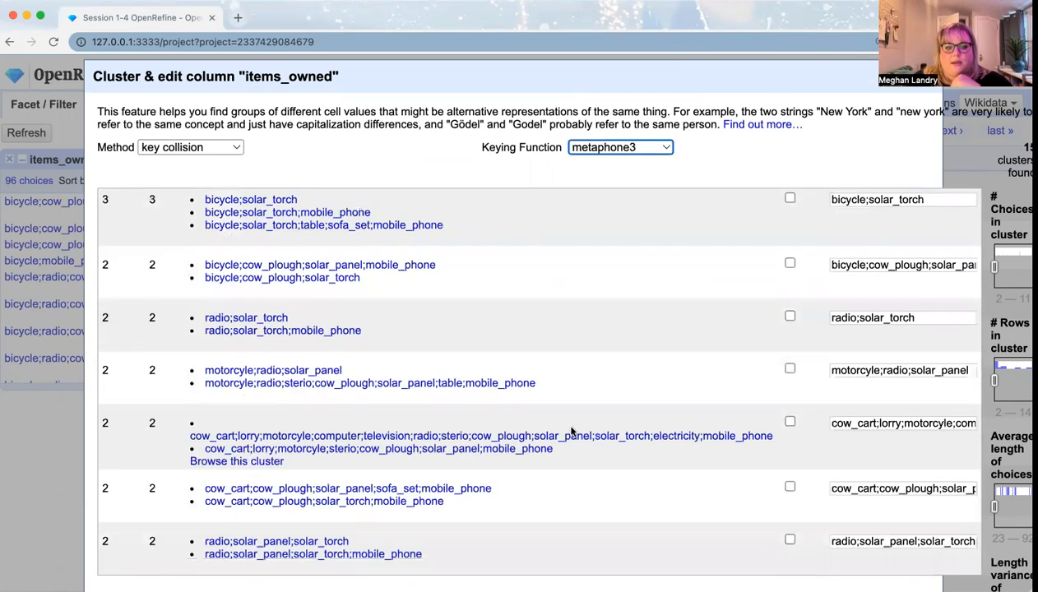
Step: Set the keying function back to Fingerprint and close the items_owned clustering without merging anything
left_click(678, 182)
left_click(619, 147)
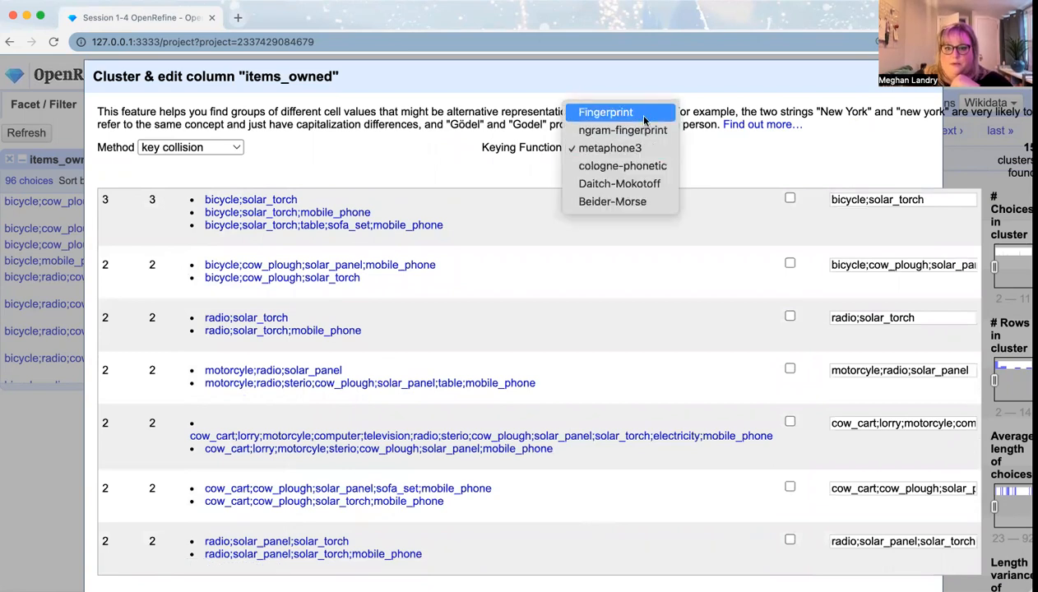
left_click(604, 109)
left_click(913, 582)
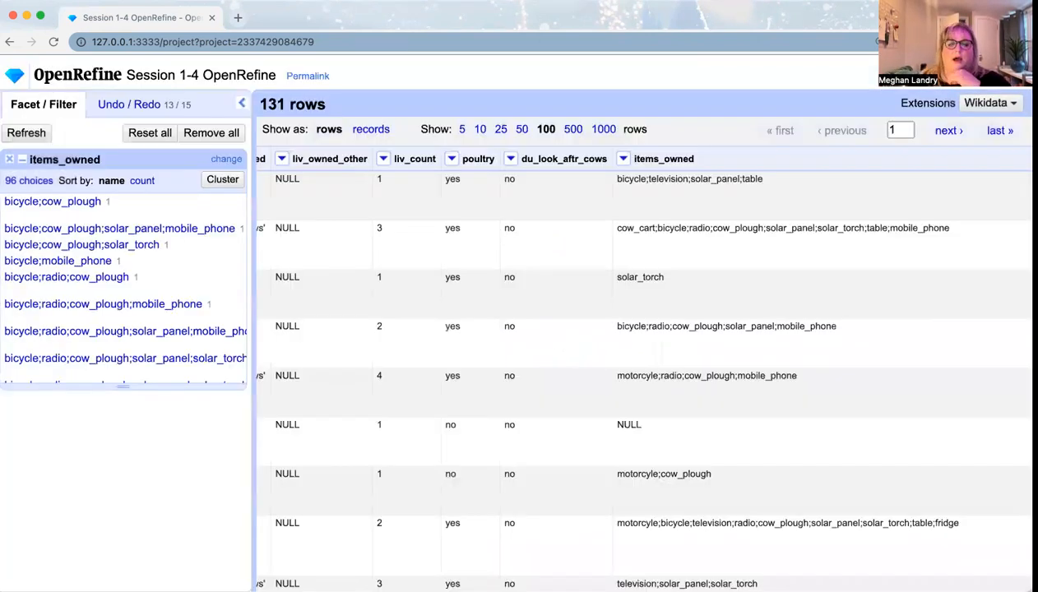
Step: Transform the items_owned cells with the GREL expression value.split(";"), reused from the expression history
scroll(405, 324, "left", 5)
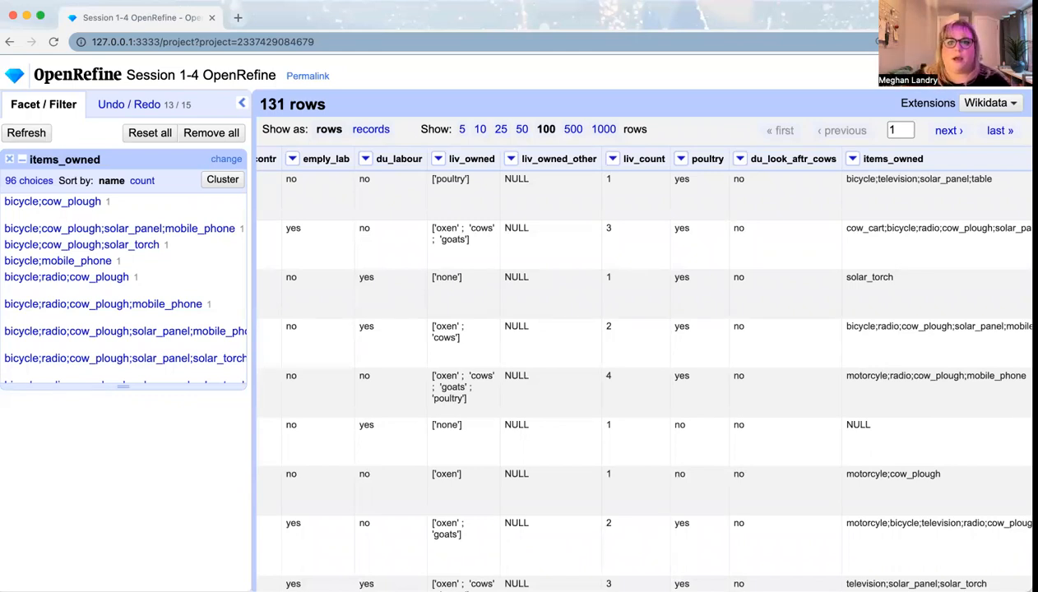
mouse_move(178, 212)
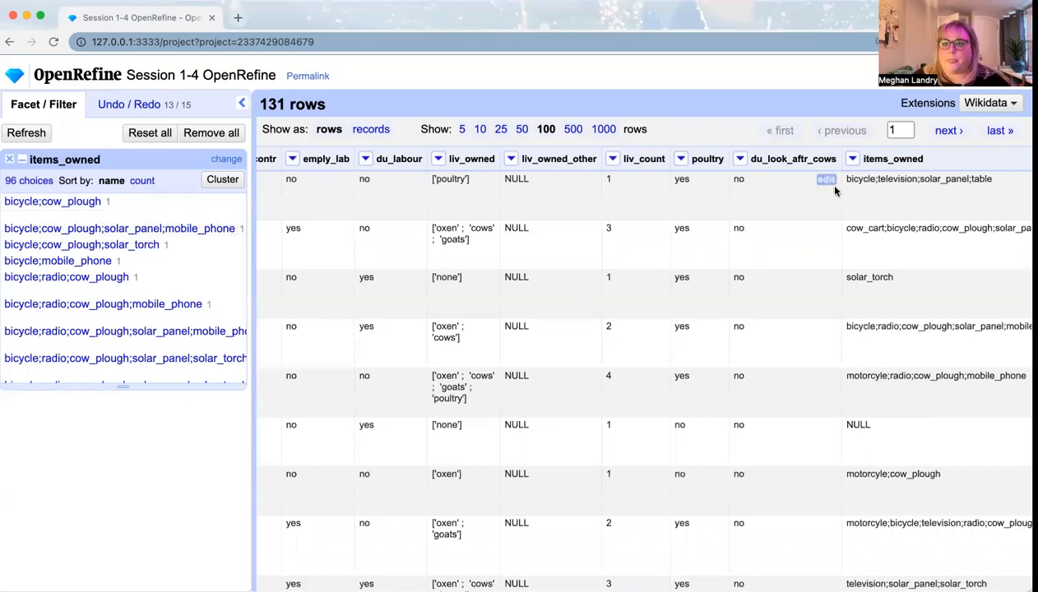
left_click(854, 161)
mouse_move(874, 222)
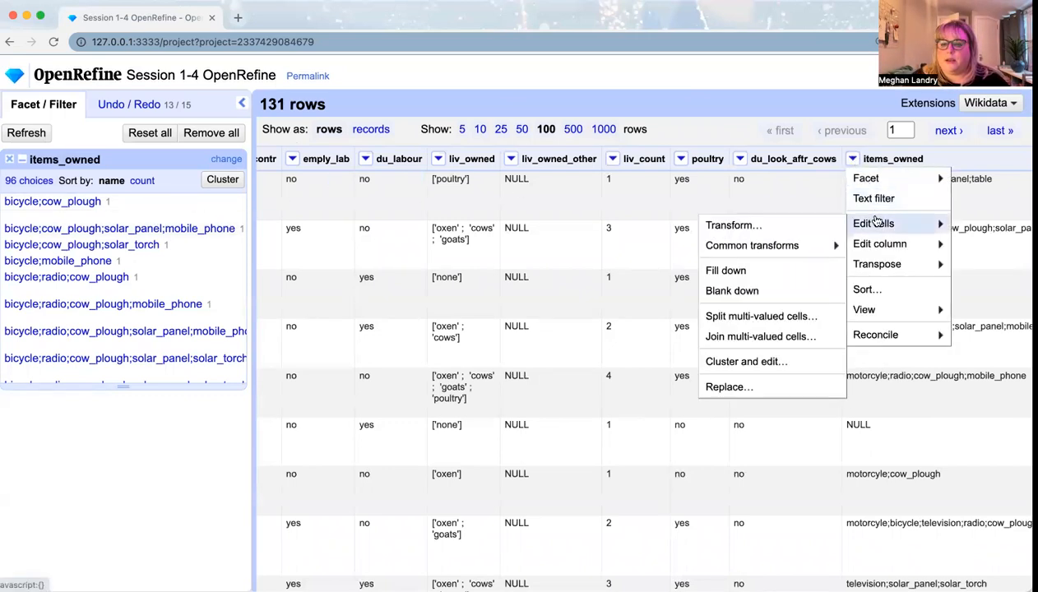
mouse_move(805, 251)
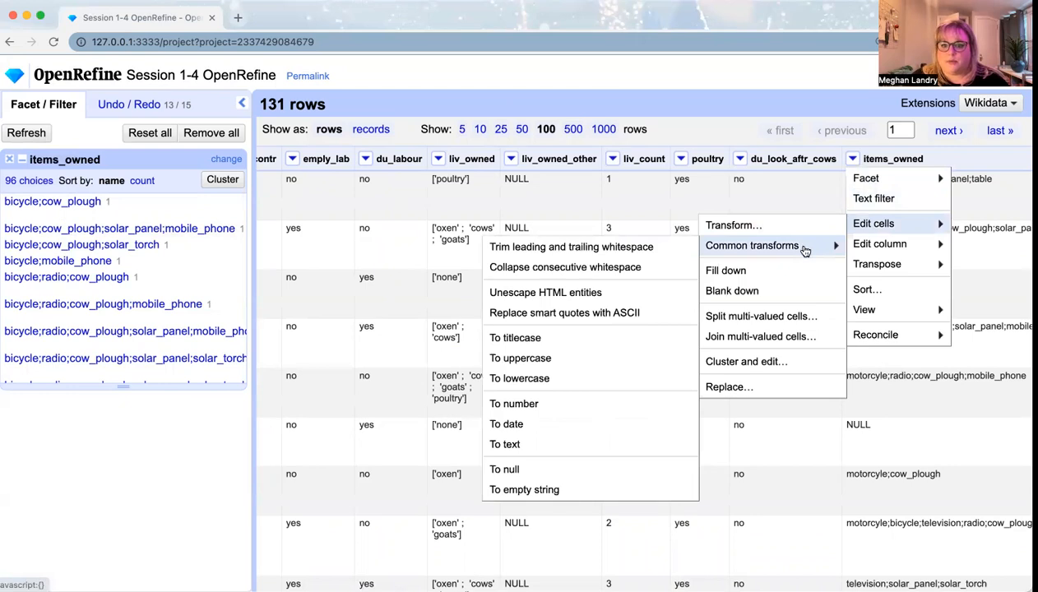
left_click(806, 224)
left_click(366, 236)
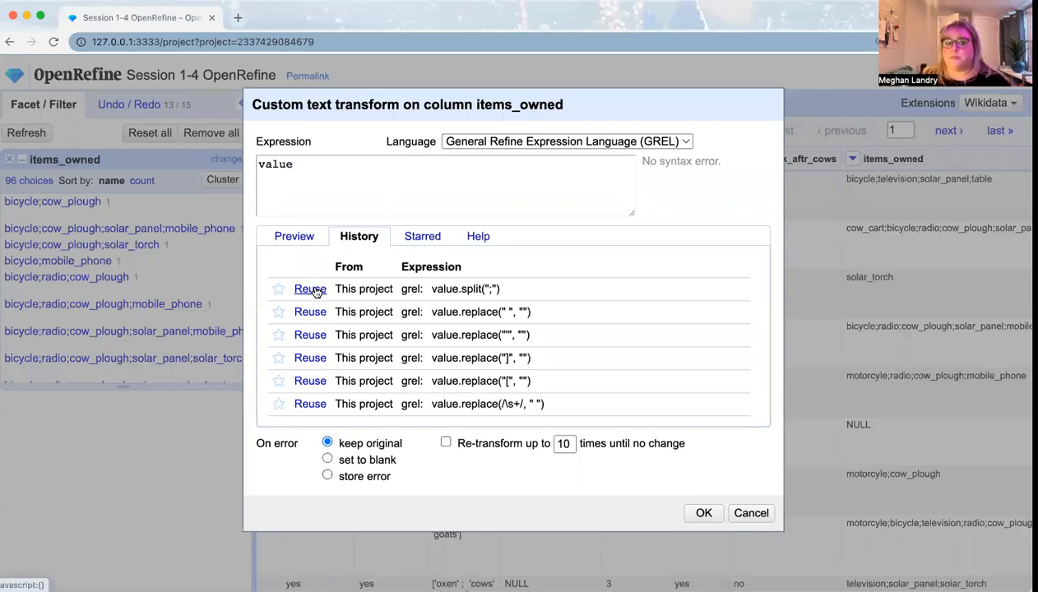
left_click(311, 289)
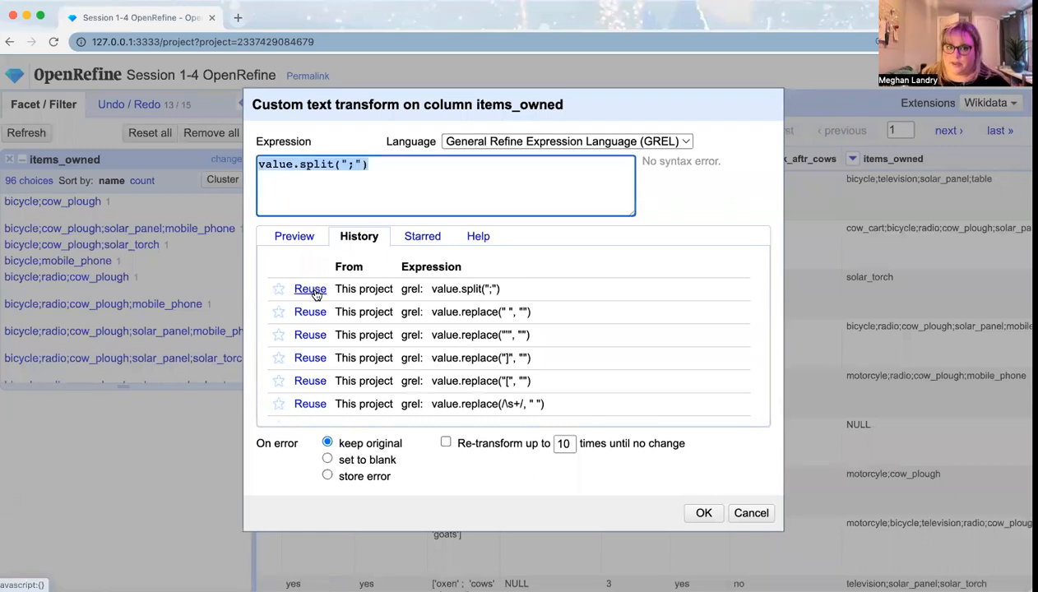
left_click(699, 512)
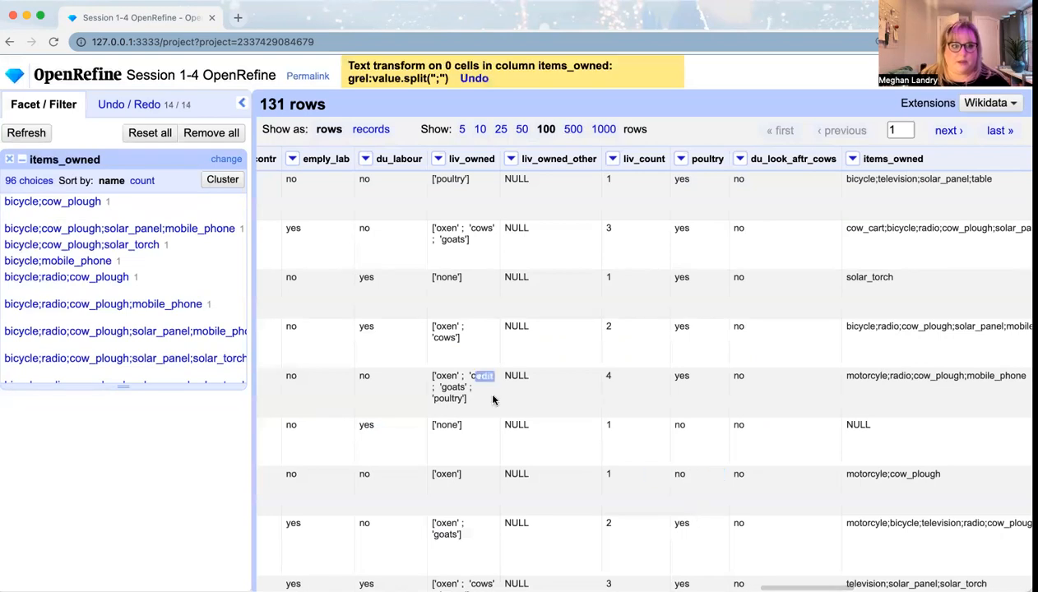
Step: Remove the items_owned facet and apply the earlier value.split(";") transform to the items_owned column once more
left_click(13, 163)
scroll(854, 263, "right", 5)
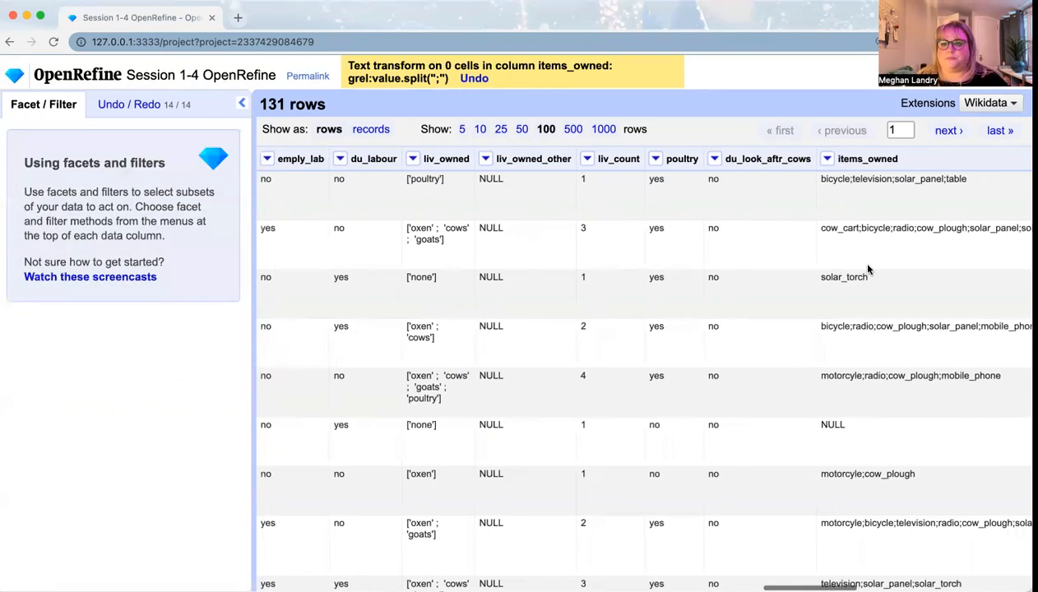
scroll(867, 269, "right", 1)
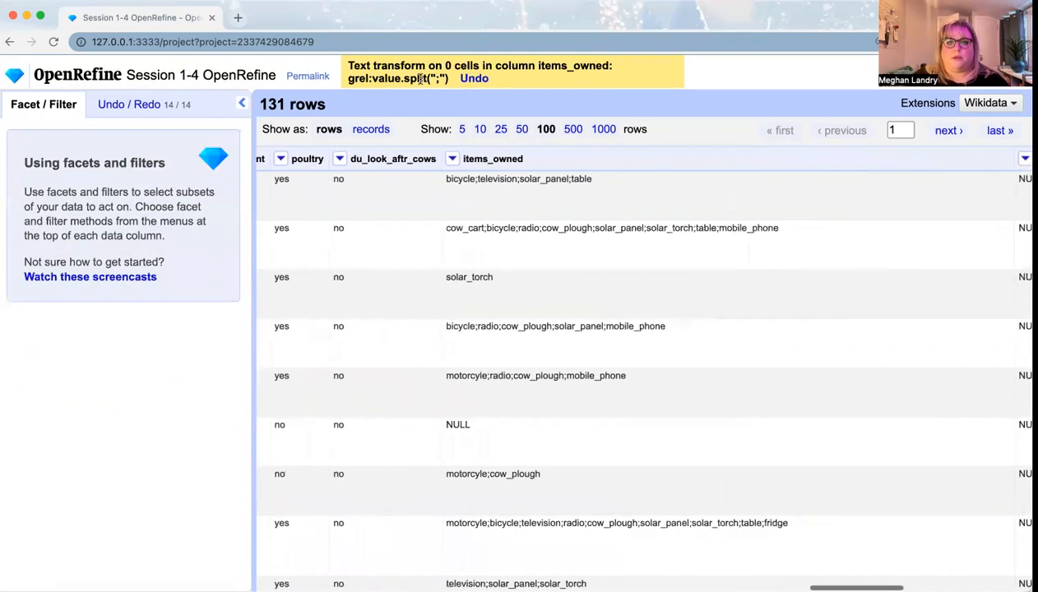
left_click(452, 159)
mouse_move(480, 180)
mouse_move(493, 222)
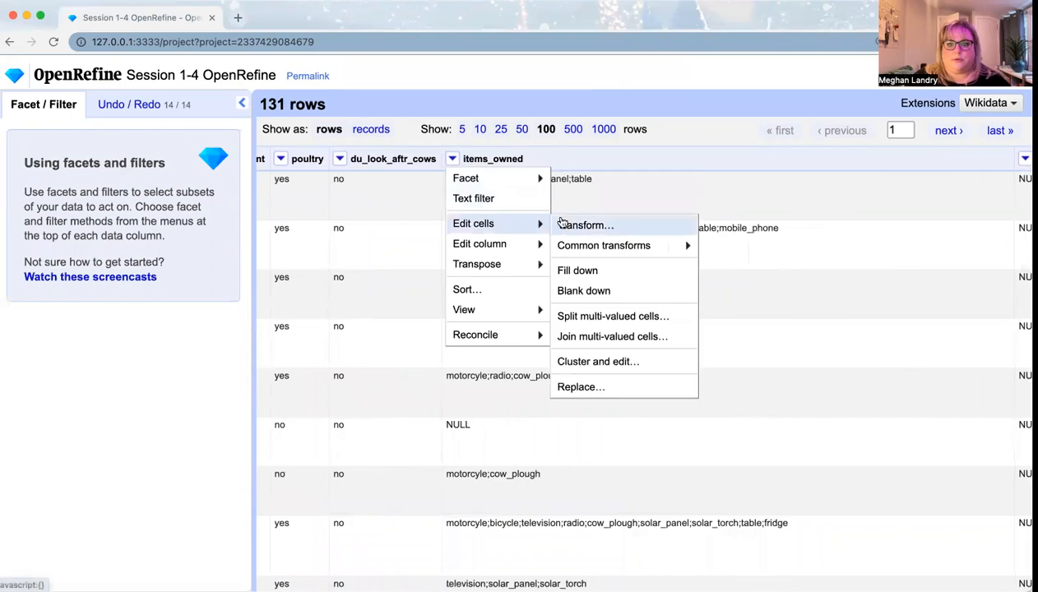
left_click(565, 223)
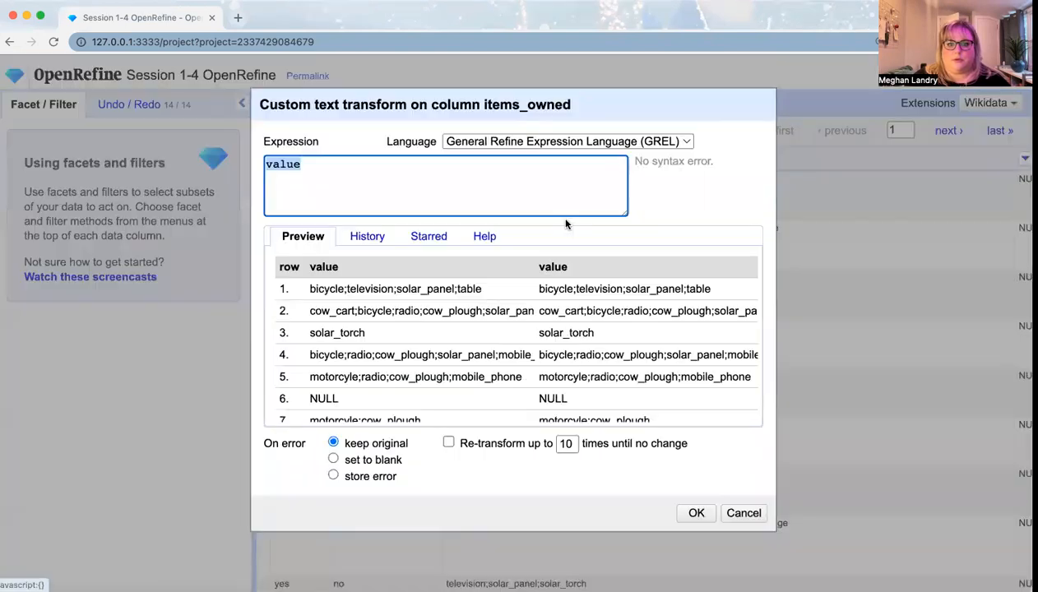
left_click(367, 234)
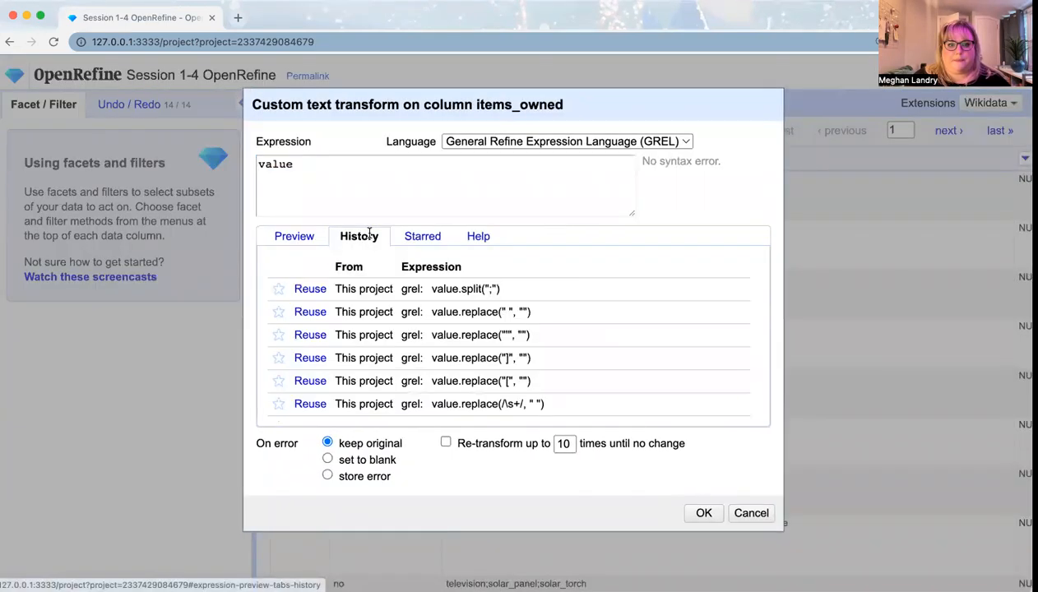
left_click(316, 292)
left_click(695, 512)
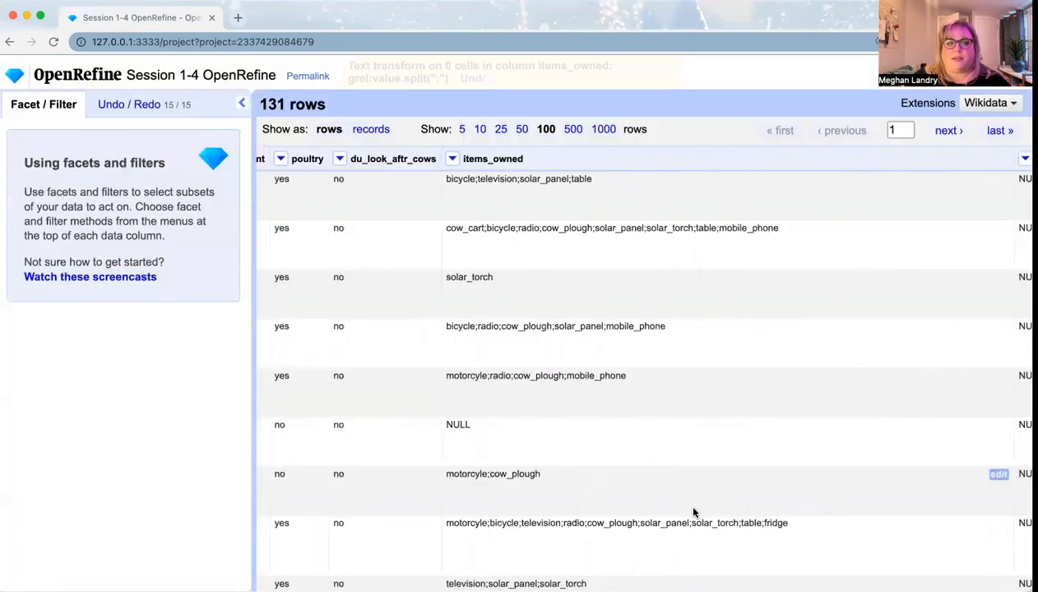
Step: Create a text facet on items_owned again, look through its choices and remove the facet
left_click(452, 159)
mouse_move(477, 179)
left_click(590, 180)
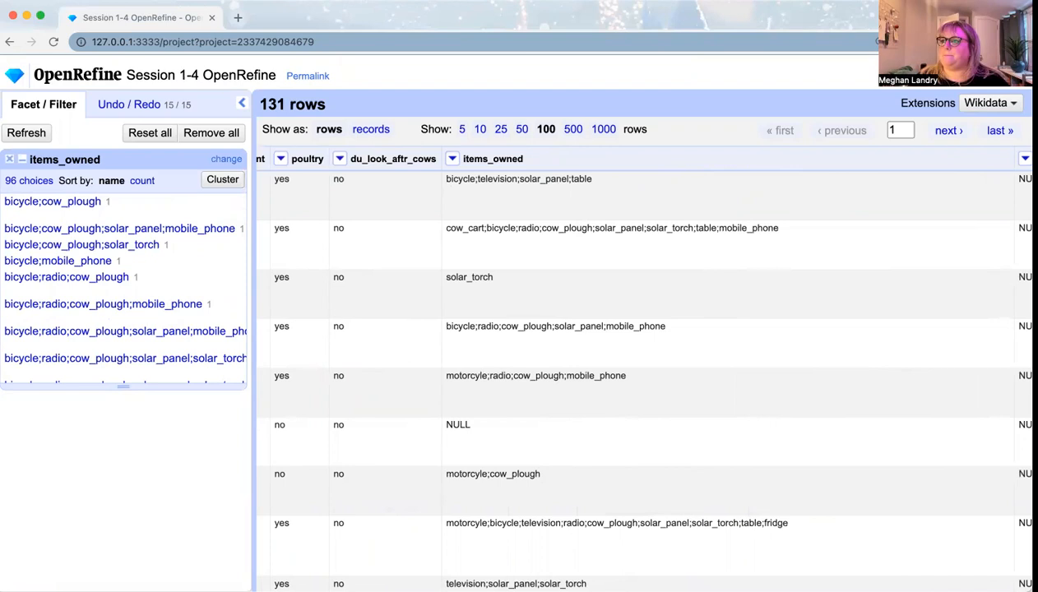
scroll(134, 273, "down", 10)
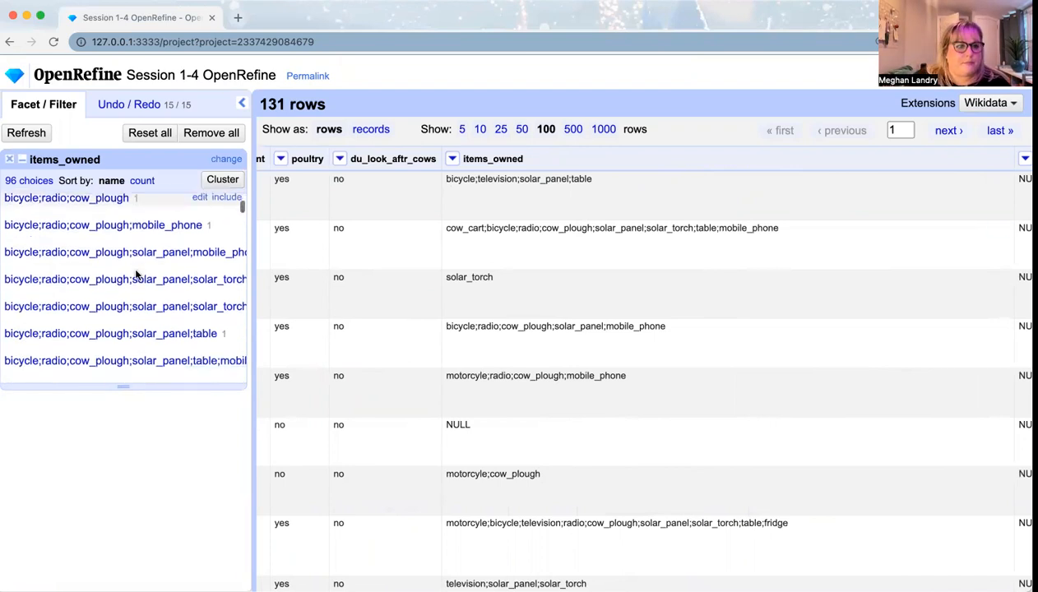
scroll(137, 276, "down", 10)
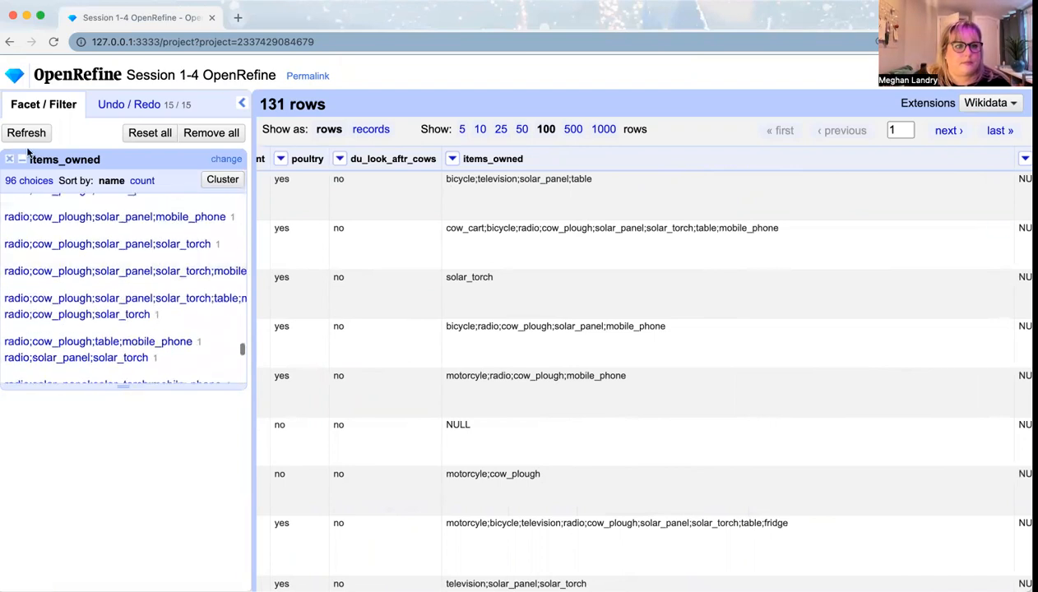
left_click(211, 132)
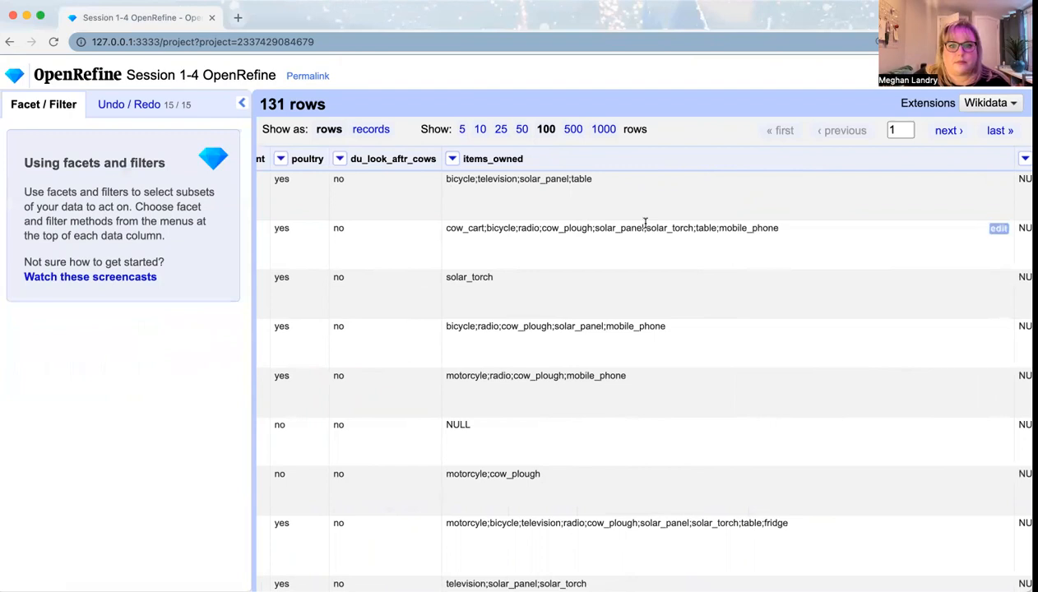
left_click(452, 159)
mouse_move(522, 225)
mouse_move(609, 243)
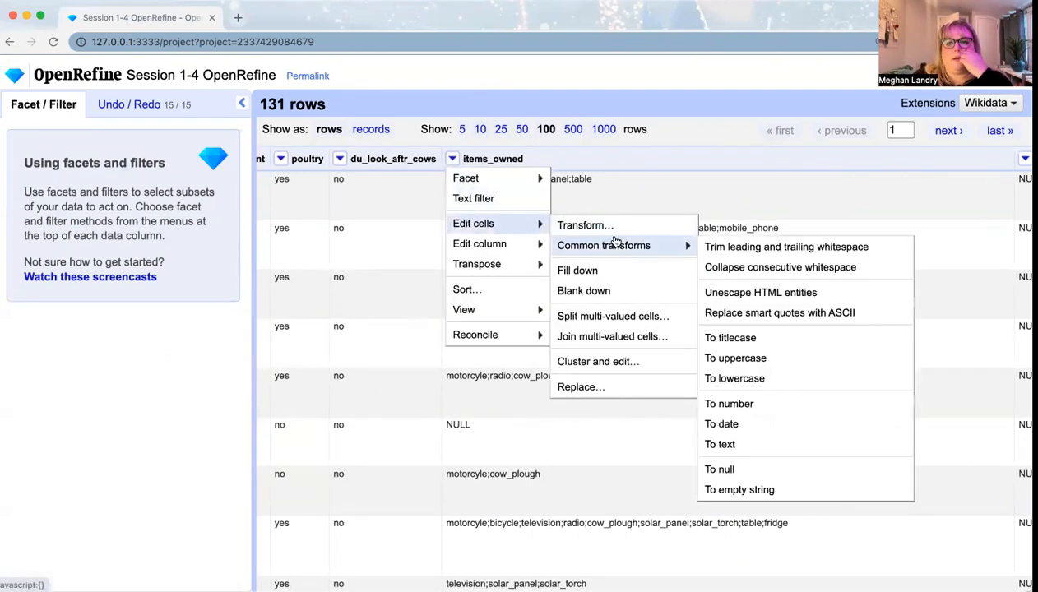
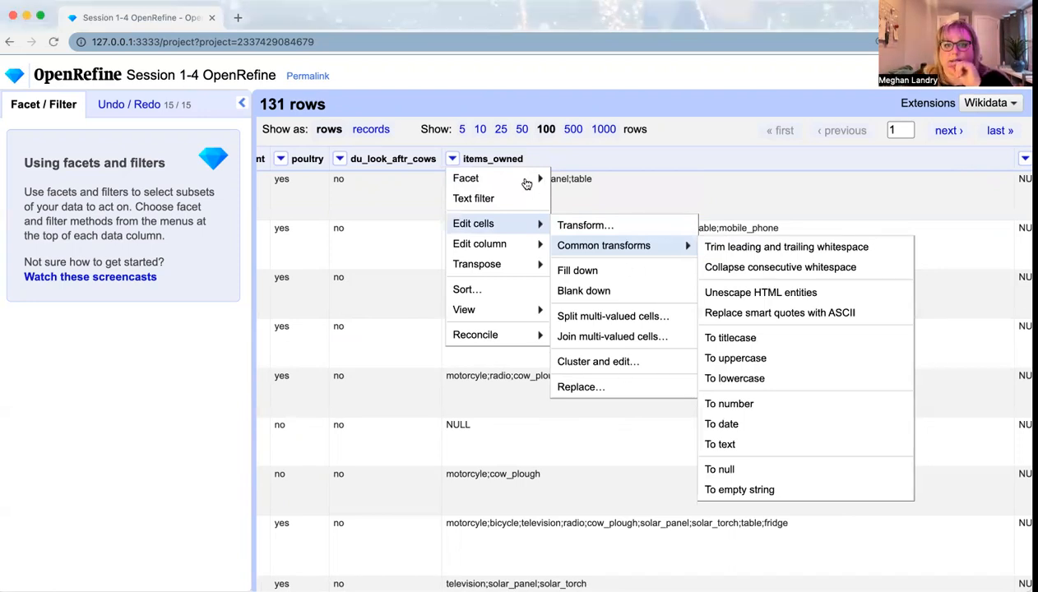
mouse_move(519, 181)
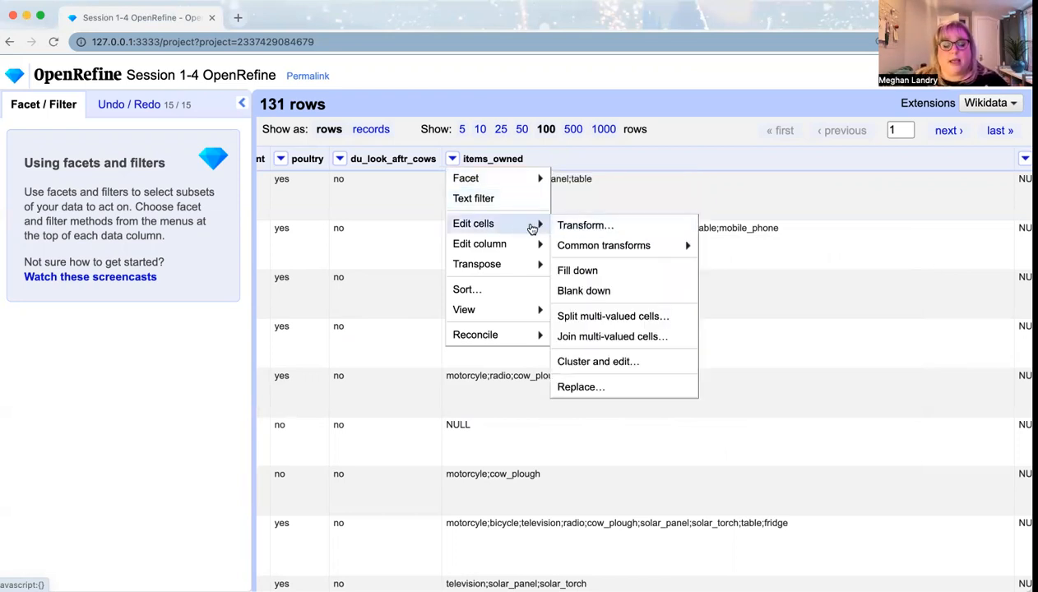
left_click(576, 225)
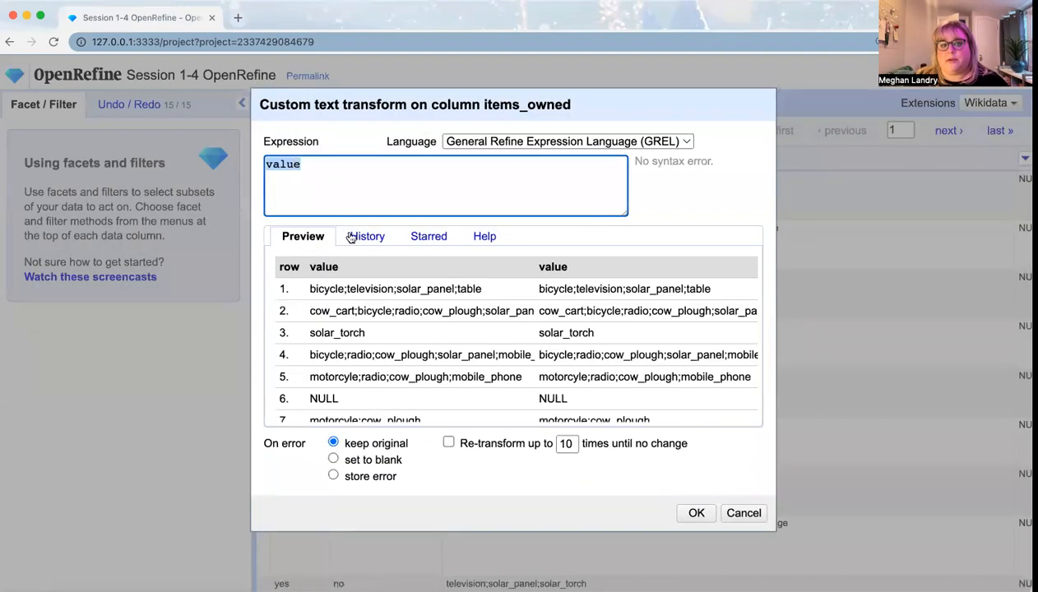
left_click(744, 512)
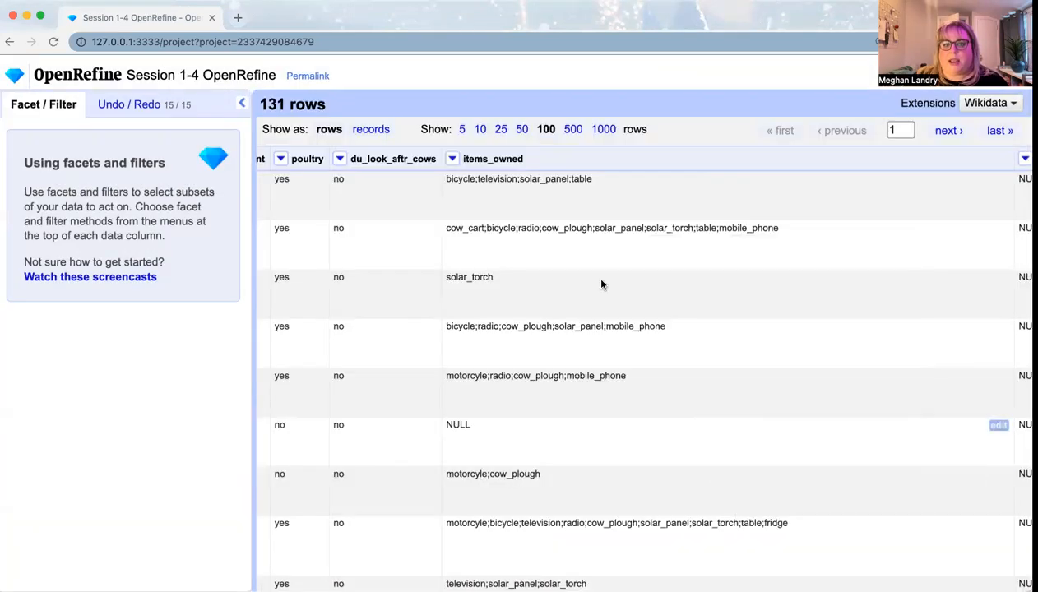
Step: Create a custom text facet on items_owned with the GREL expression value.split(";"), reused from the expression history
left_click(454, 161)
mouse_move(467, 179)
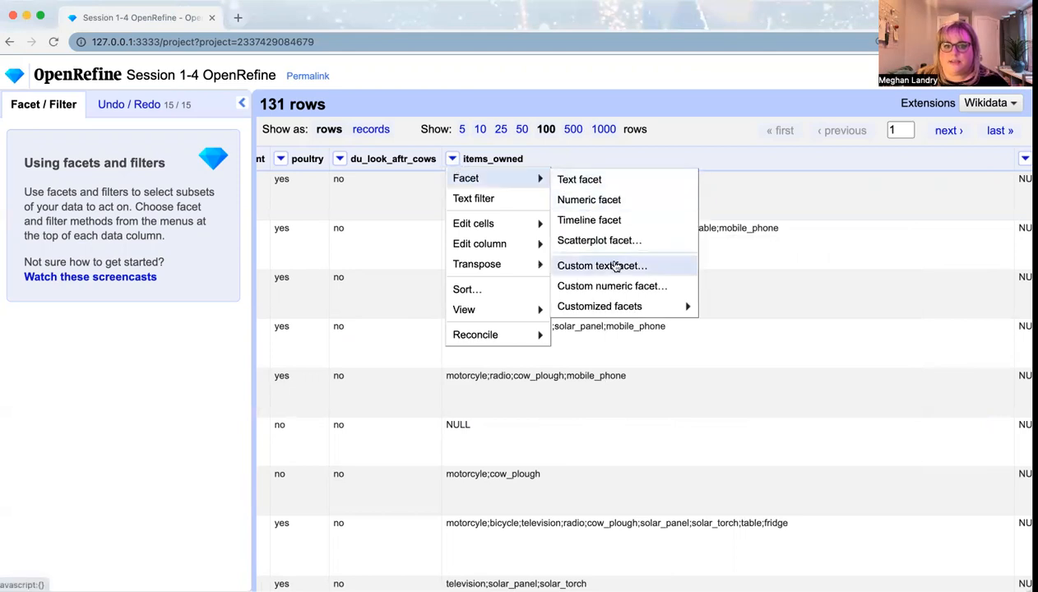
left_click(613, 266)
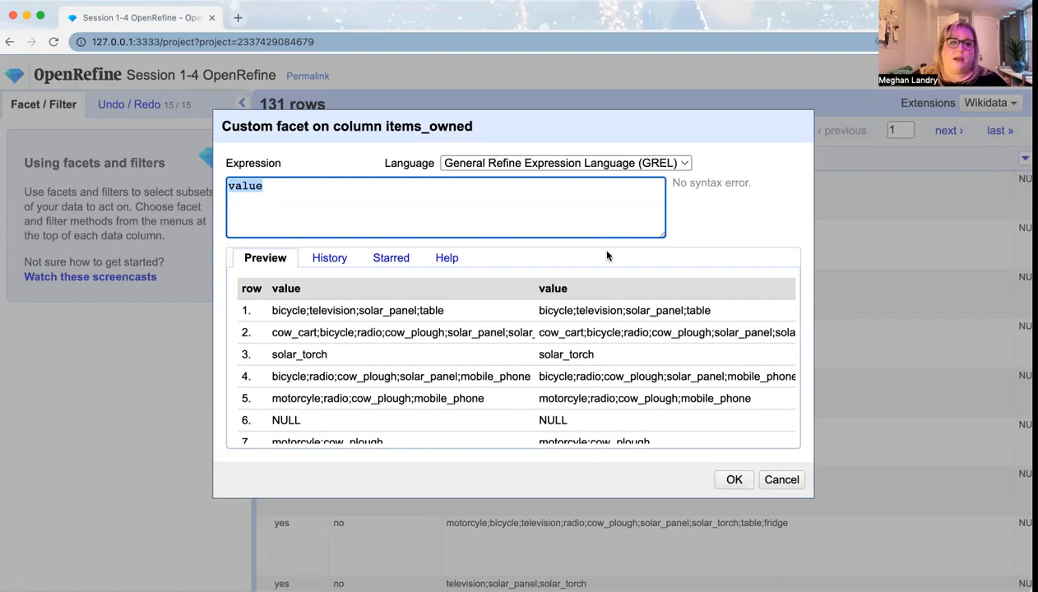
left_click(344, 257)
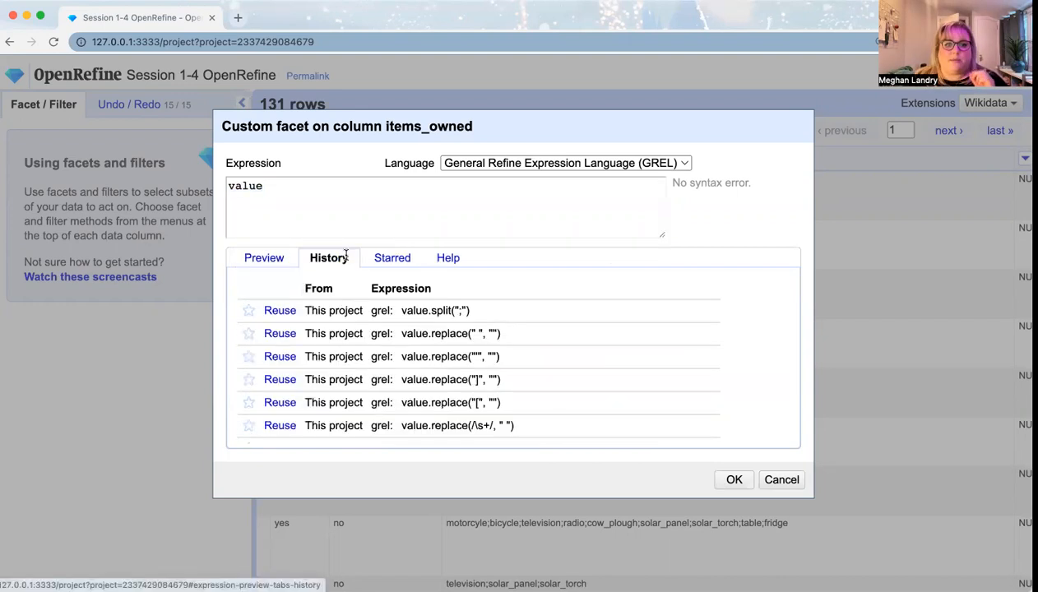
left_click(279, 310)
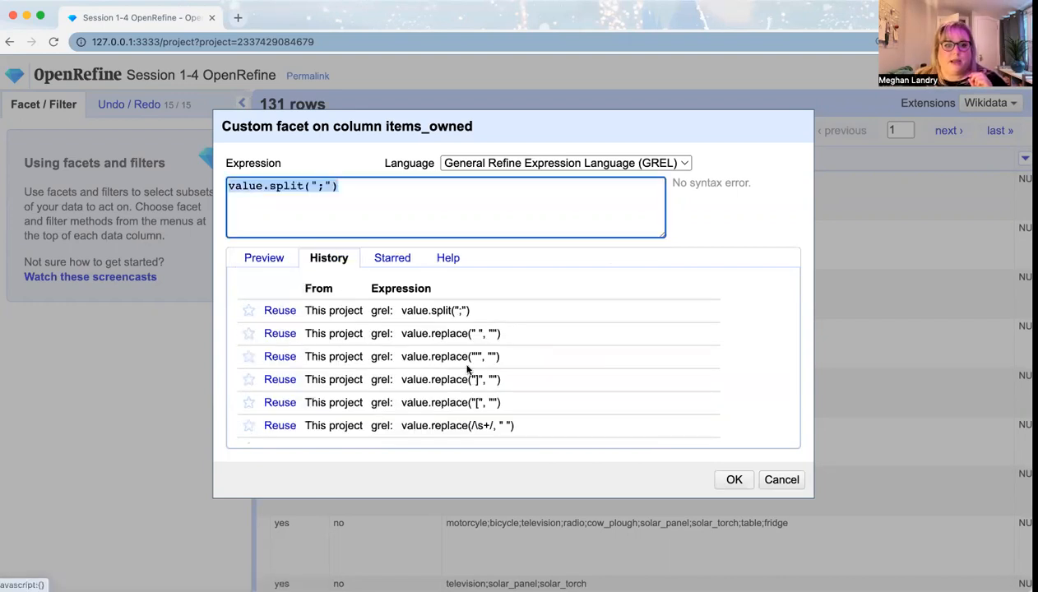
left_click(732, 479)
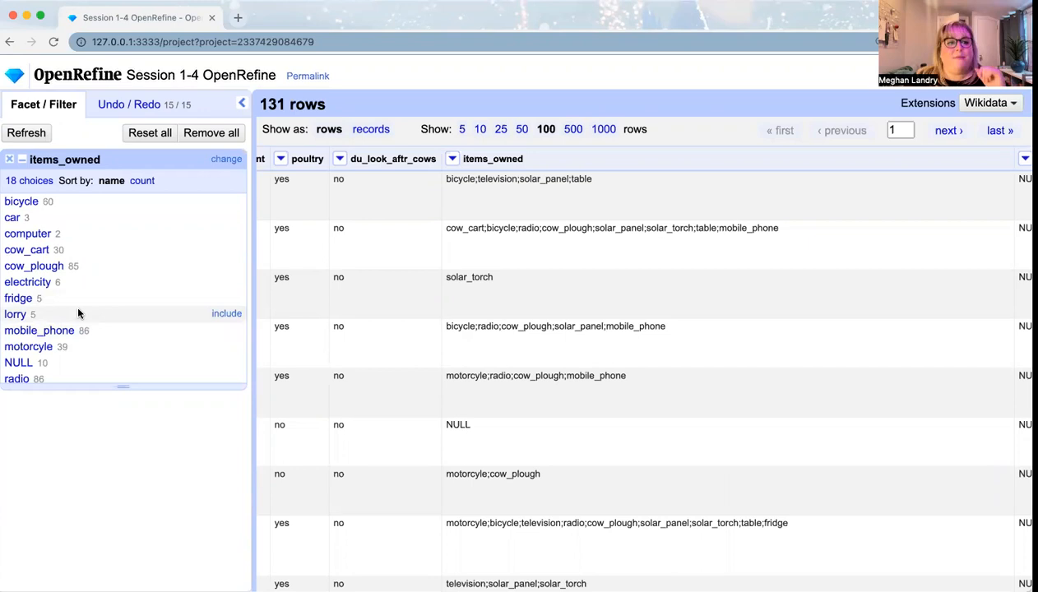
Step: Compare the items_owned facet choices ordered by name and by count, leaving them sorted by count
left_click(141, 181)
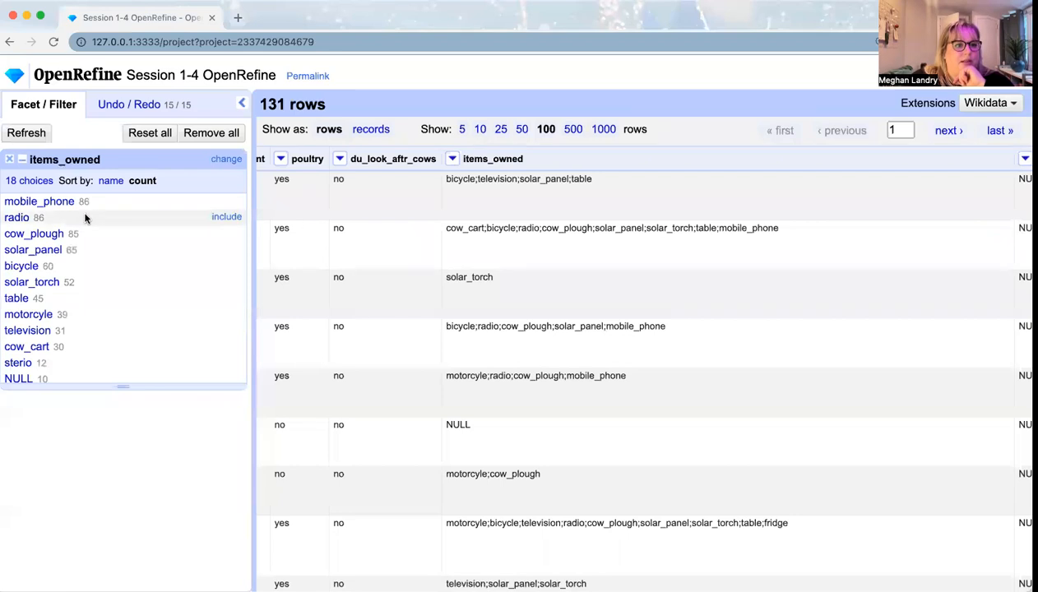
left_click(110, 182)
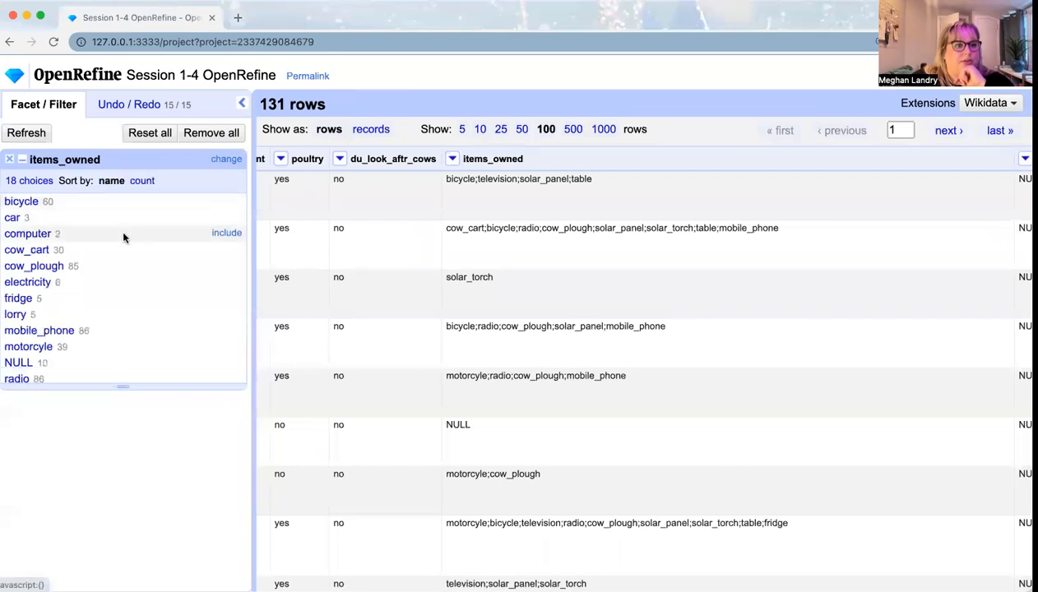
scroll(123, 238, "down", 3)
scroll(124, 238, "up", 3)
scroll(124, 238, "down", 3)
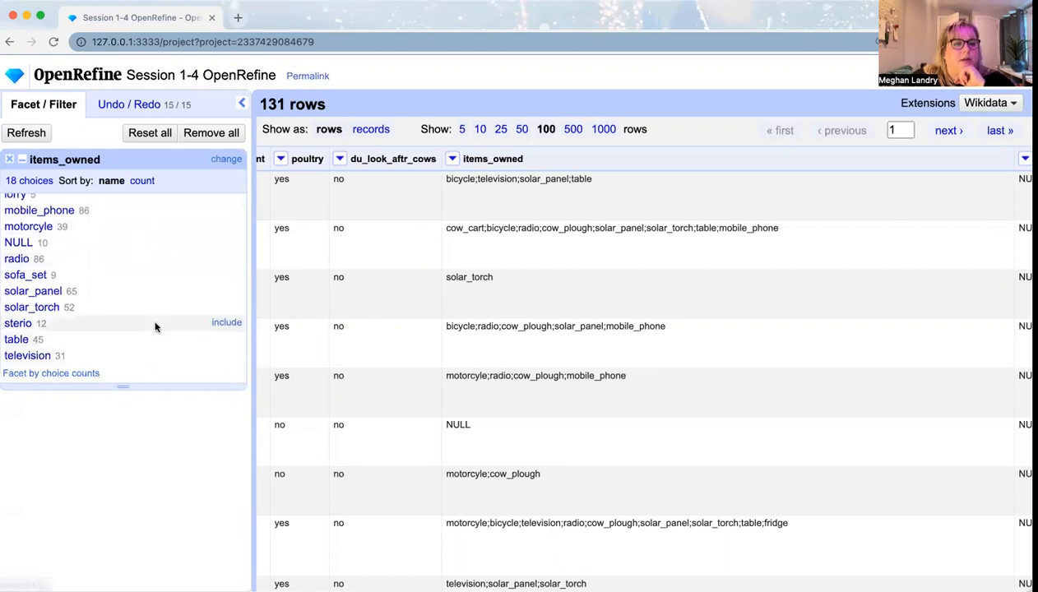
scroll(155, 327, "up", 3)
left_click(141, 180)
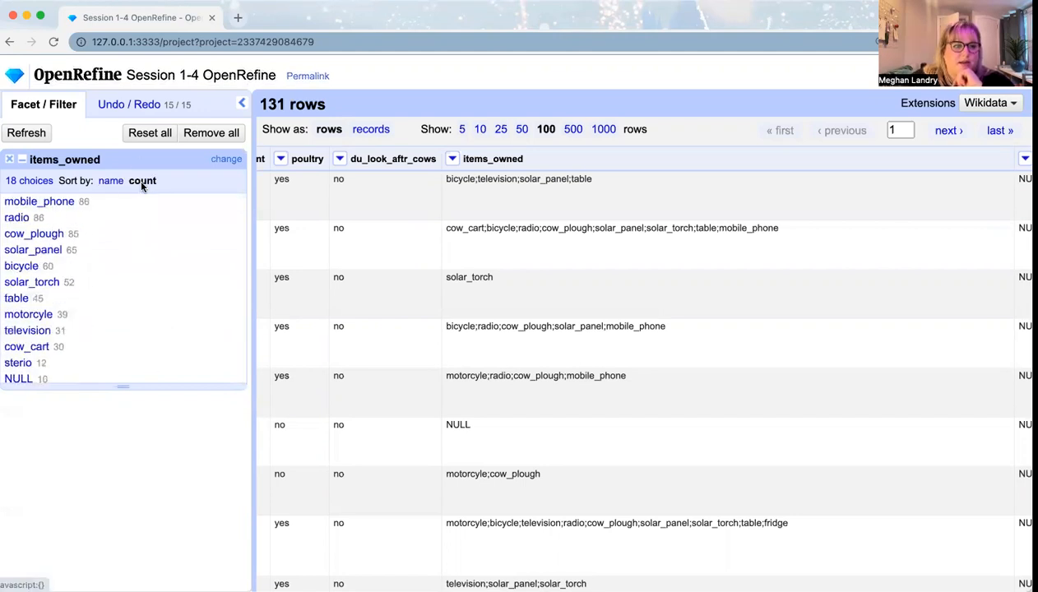
scroll(128, 258, "down", 5)
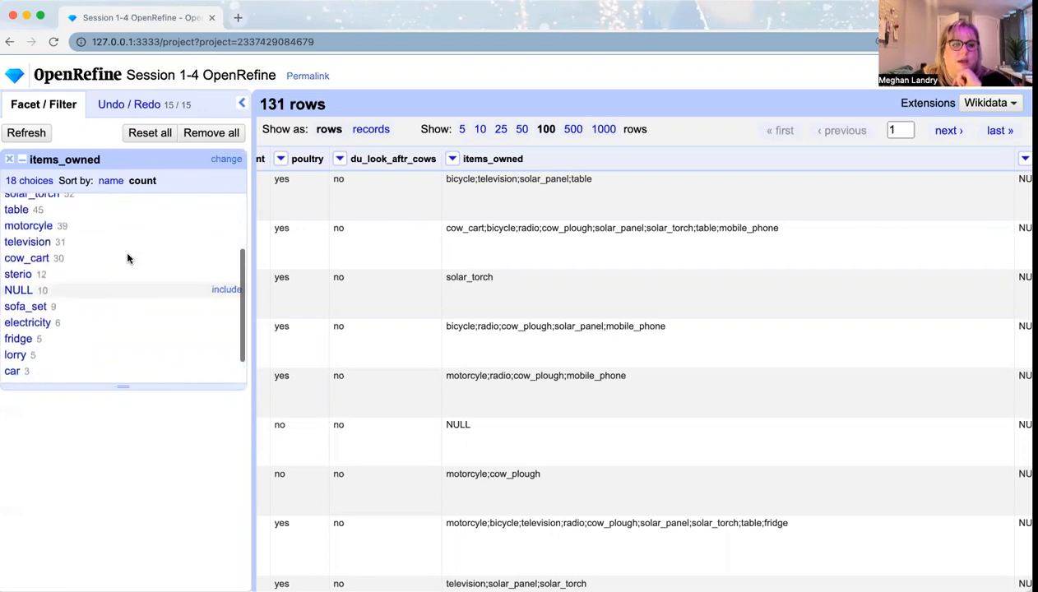
scroll(127, 259, "up", 5)
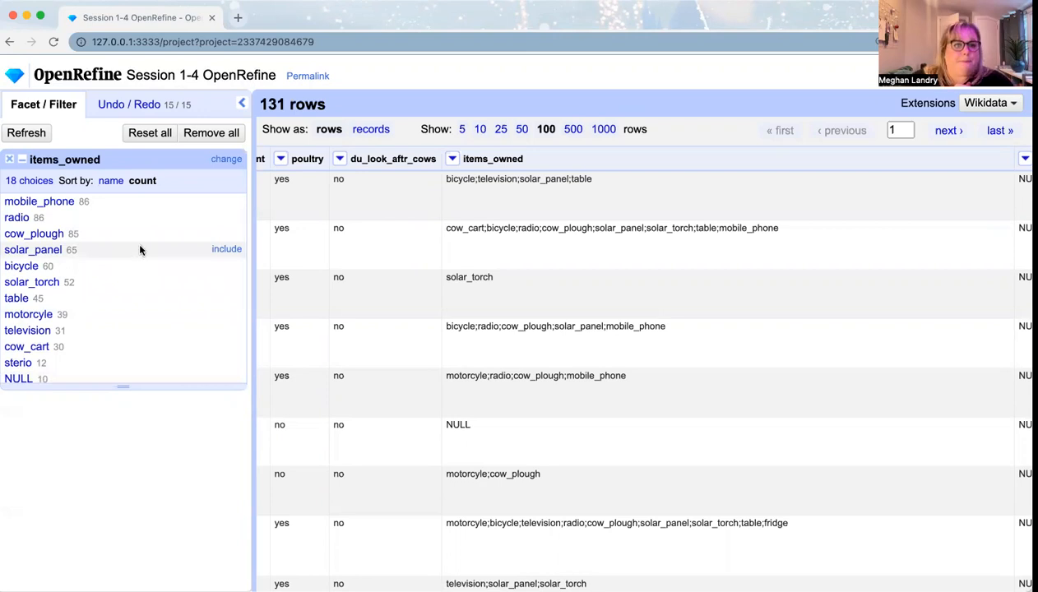
Step: Check the items_owned facet's expression and its preview without changing it, and look through the choices sorted by count
mouse_move(225, 200)
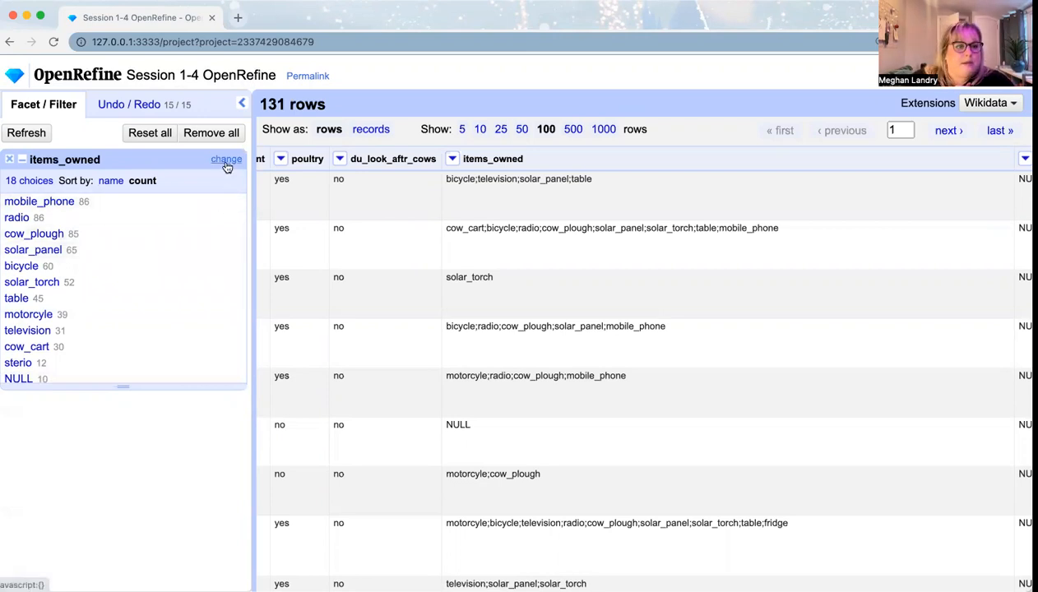
left_click(226, 160)
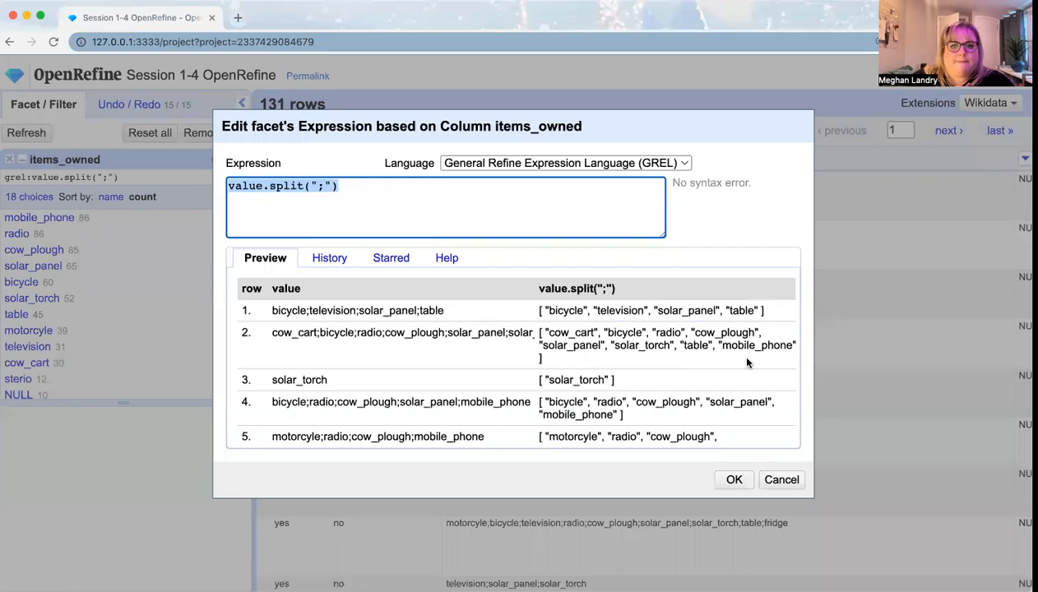
left_click(781, 480)
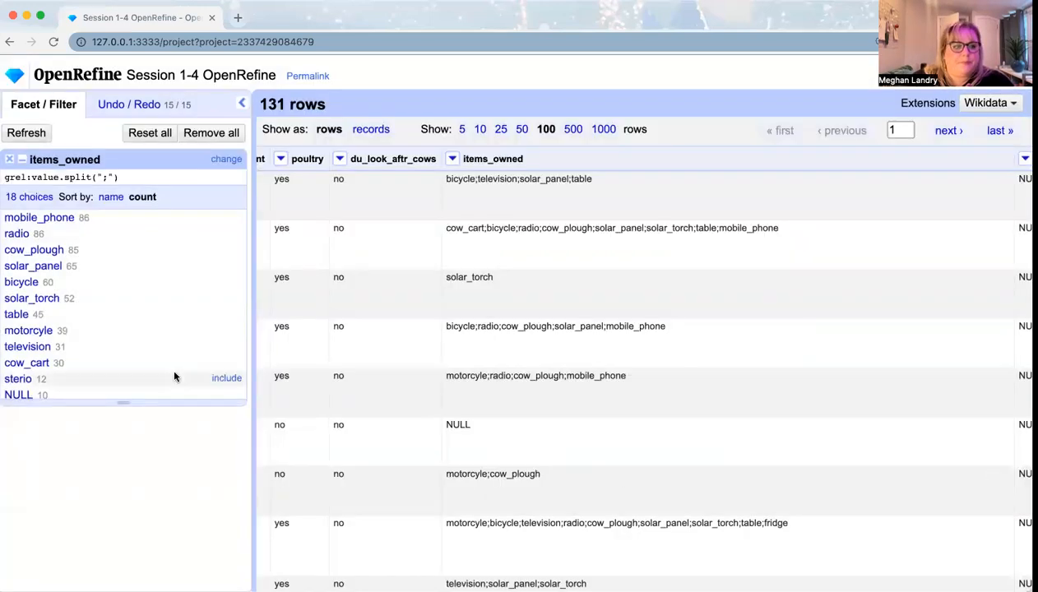
scroll(49, 246, "down", 2)
scroll(66, 238, "up", 2)
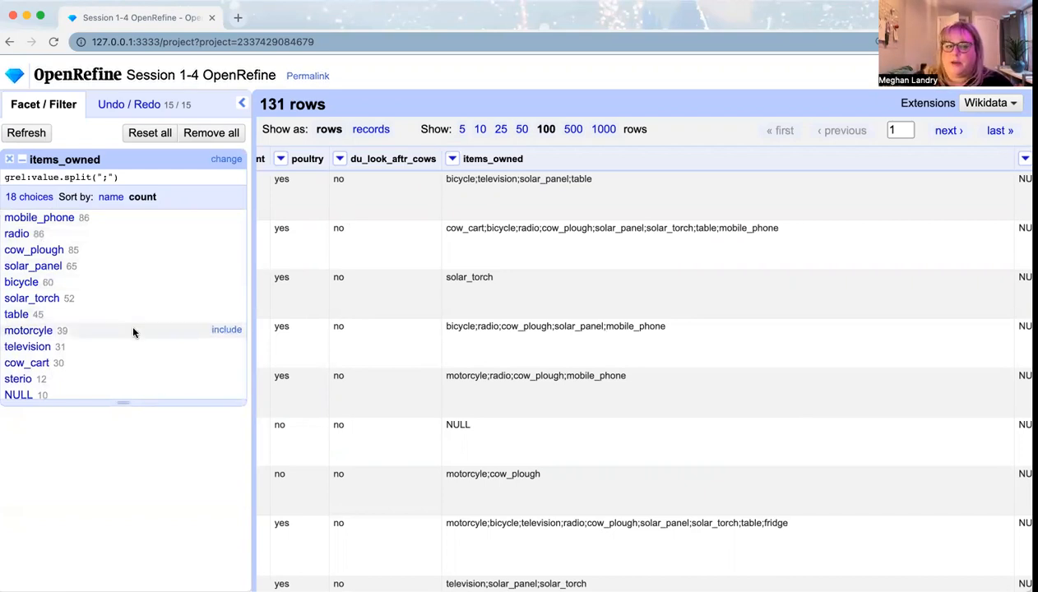
scroll(133, 331, "down", 3)
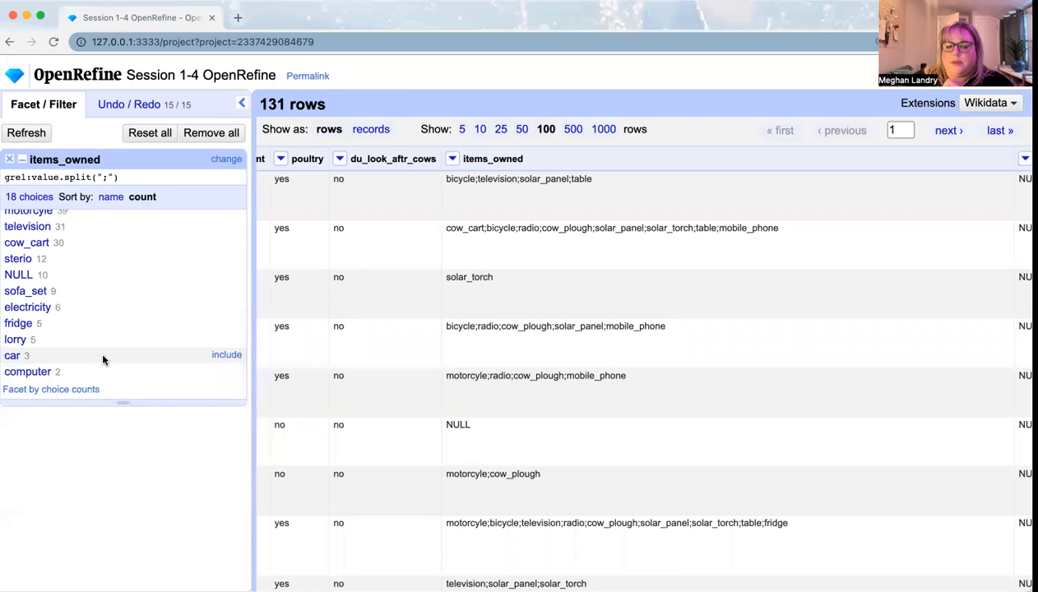
scroll(92, 304, "up", 1)
scroll(92, 304, "down", 1)
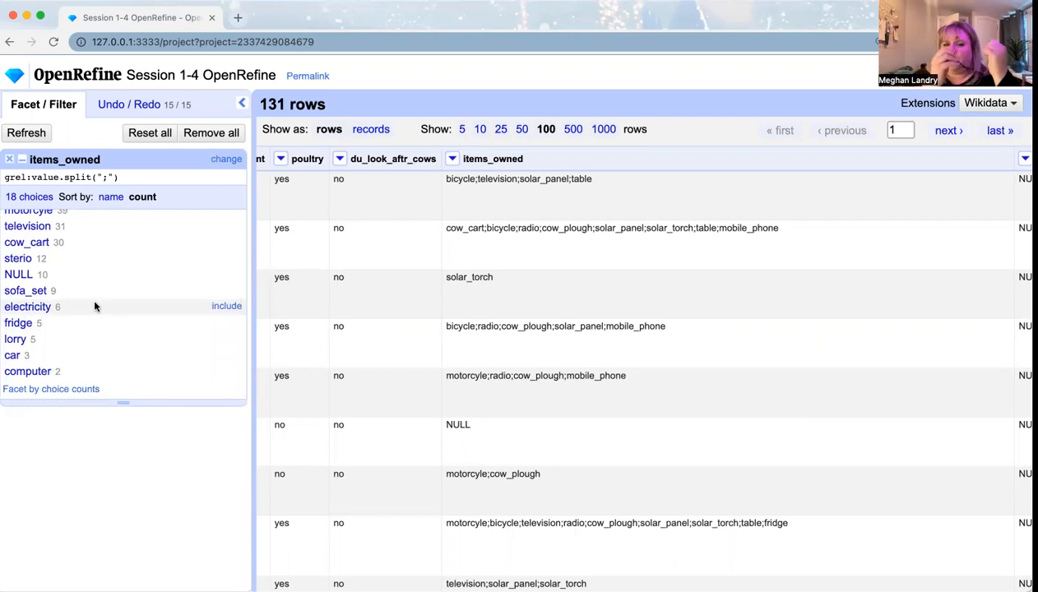
scroll(94, 306, "up", 4)
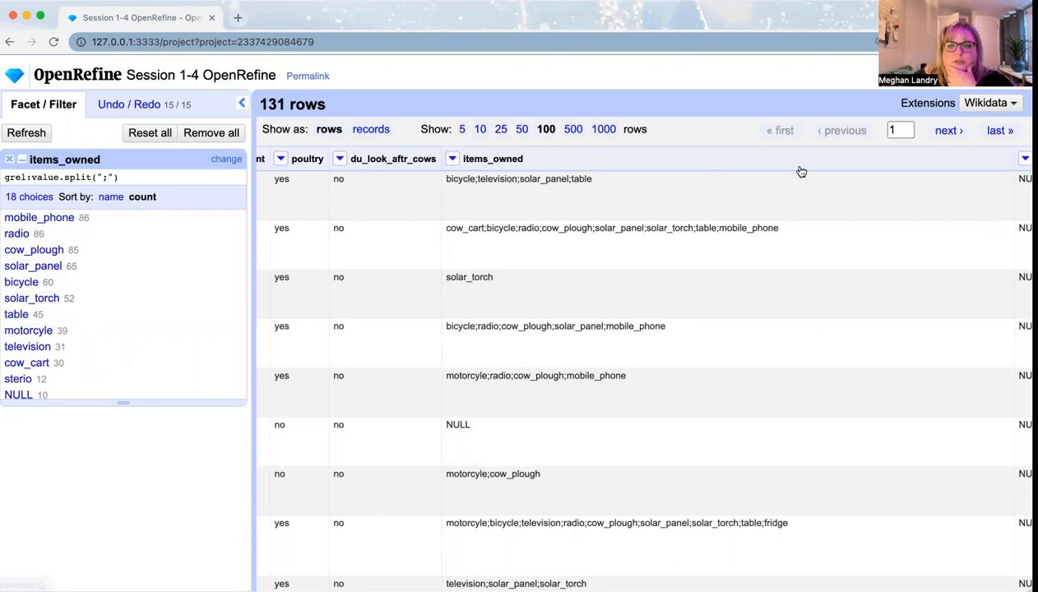
Step: Add a plain text facet on items_owned for comparison, sort it by count, look through it and remove it
left_click(452, 160)
mouse_move(508, 247)
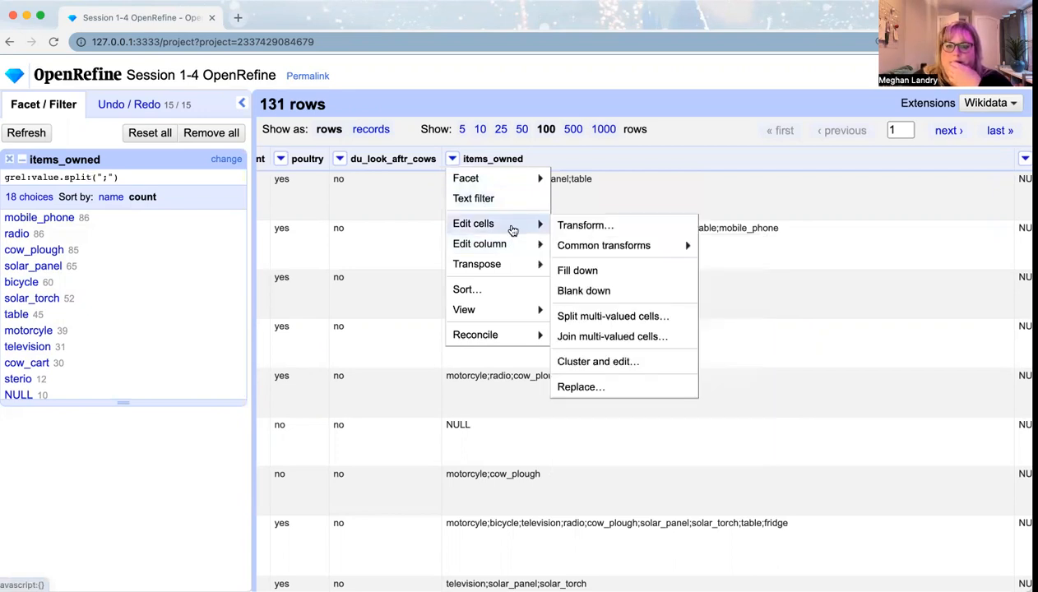
mouse_move(569, 244)
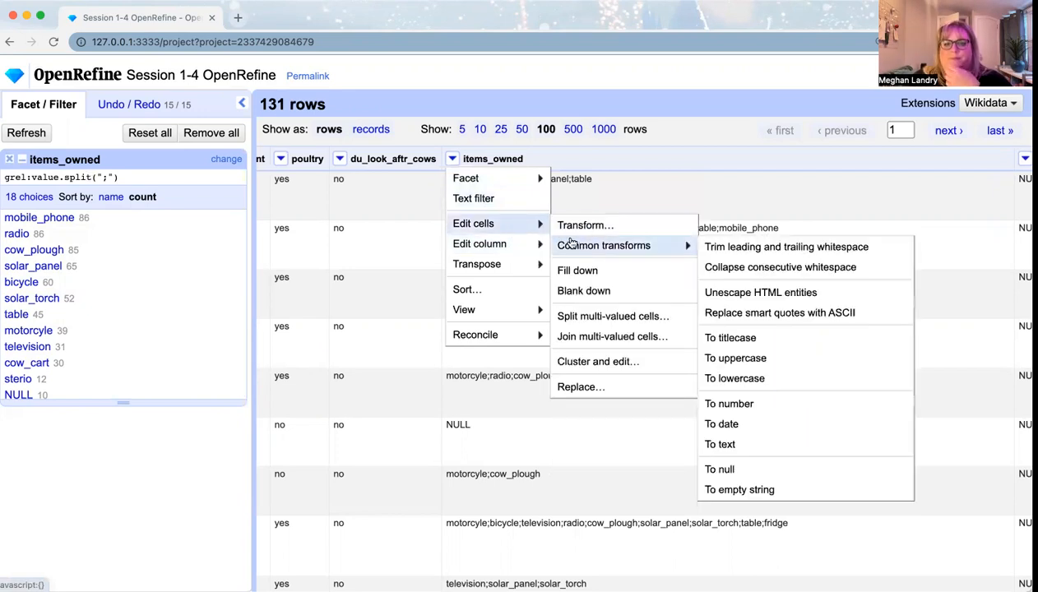
mouse_move(523, 178)
left_click(598, 182)
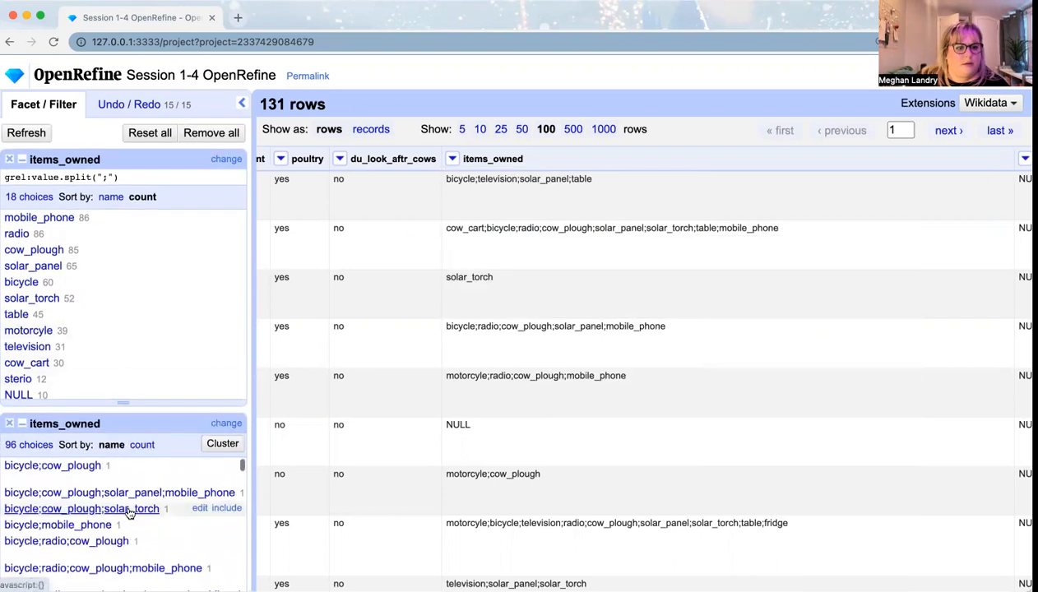
left_click(141, 444)
scroll(139, 477, "down", 3)
scroll(139, 481, "up", 3)
left_click(9, 423)
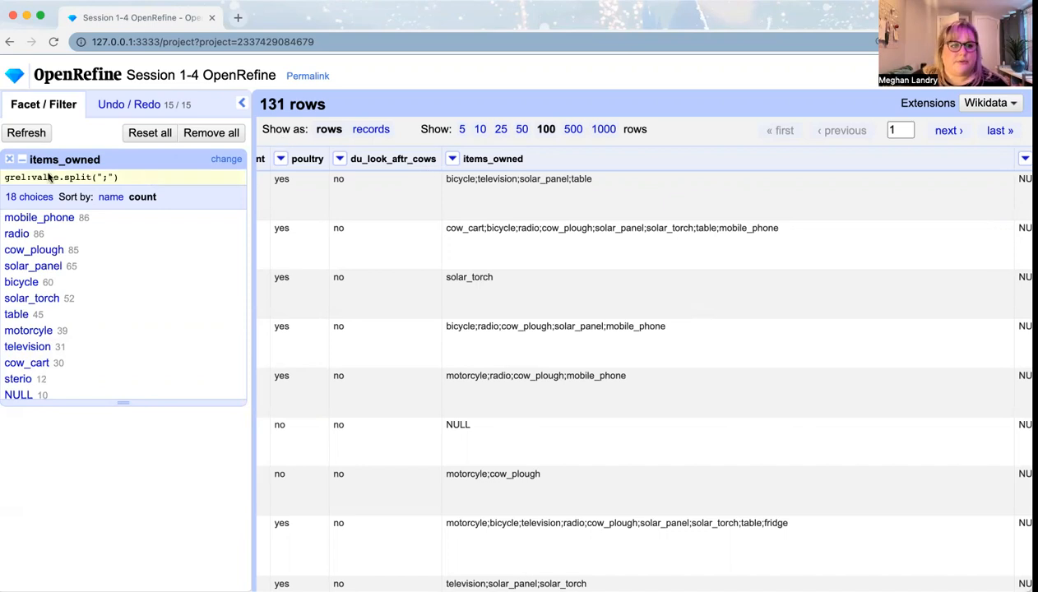
Step: Review the counts of the individual items in the value.split(";") facet, from most to least common
scroll(68, 247, "down", 3)
scroll(68, 247, "up", 5)
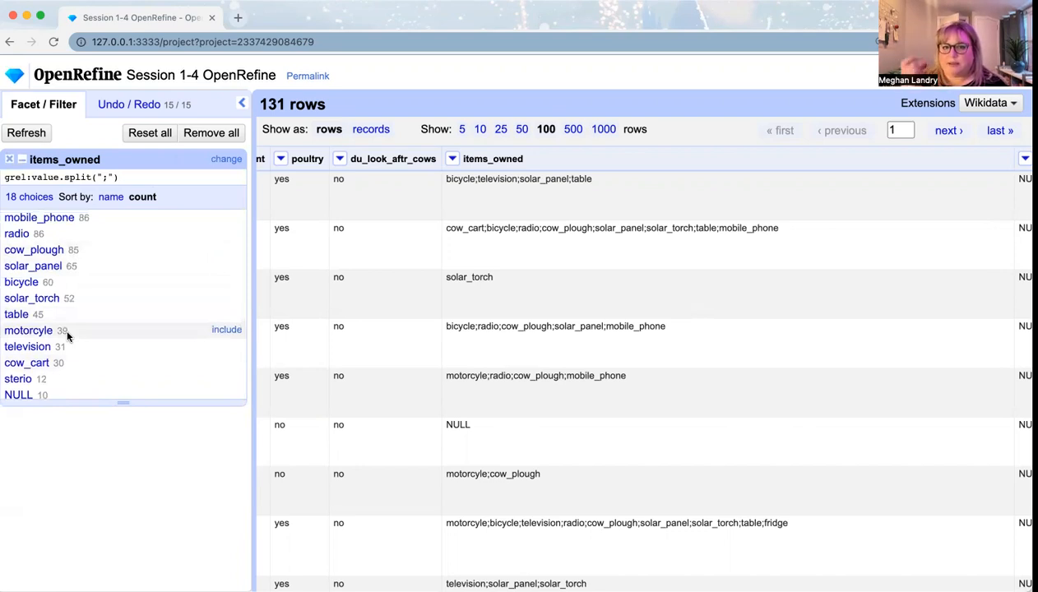
scroll(66, 326, "down", 3)
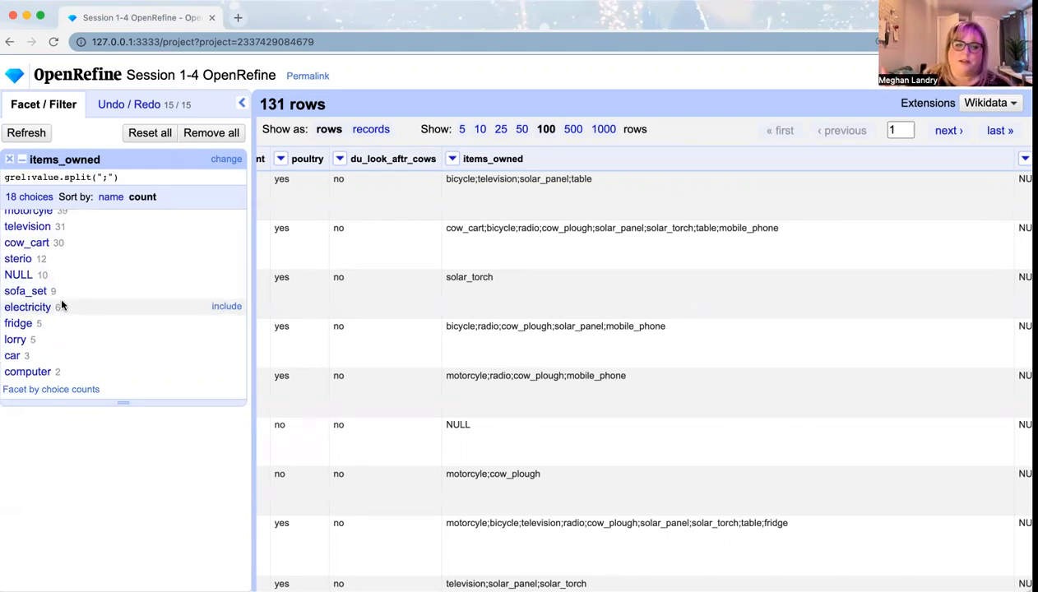
scroll(161, 294, "up", 3)
scroll(160, 299, "down", 3)
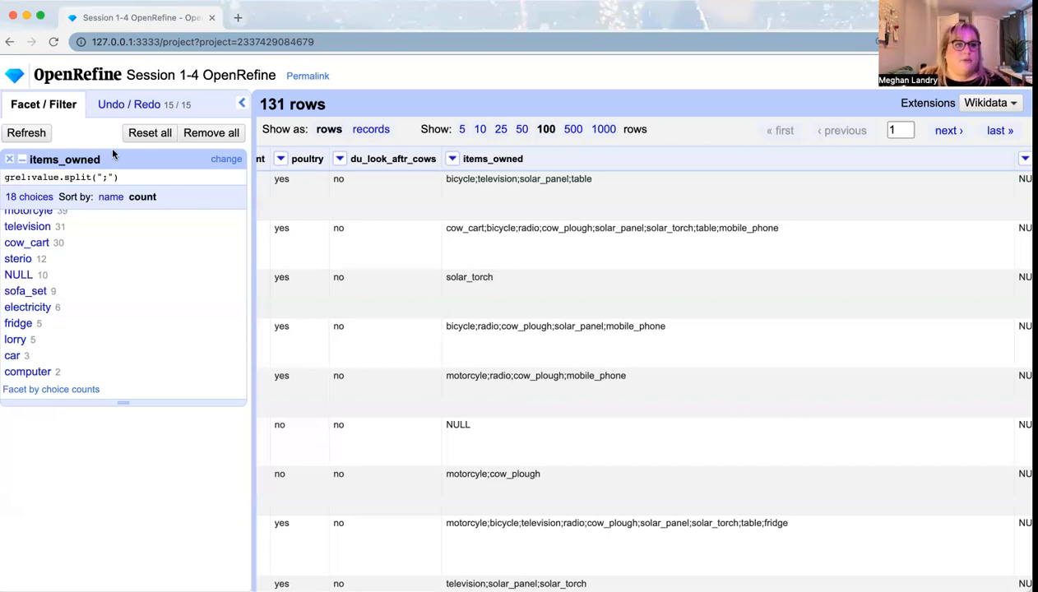
Step: Examine the extractable operation history, including the list of operations and its full JSON, and close it without exporting
left_click(143, 105)
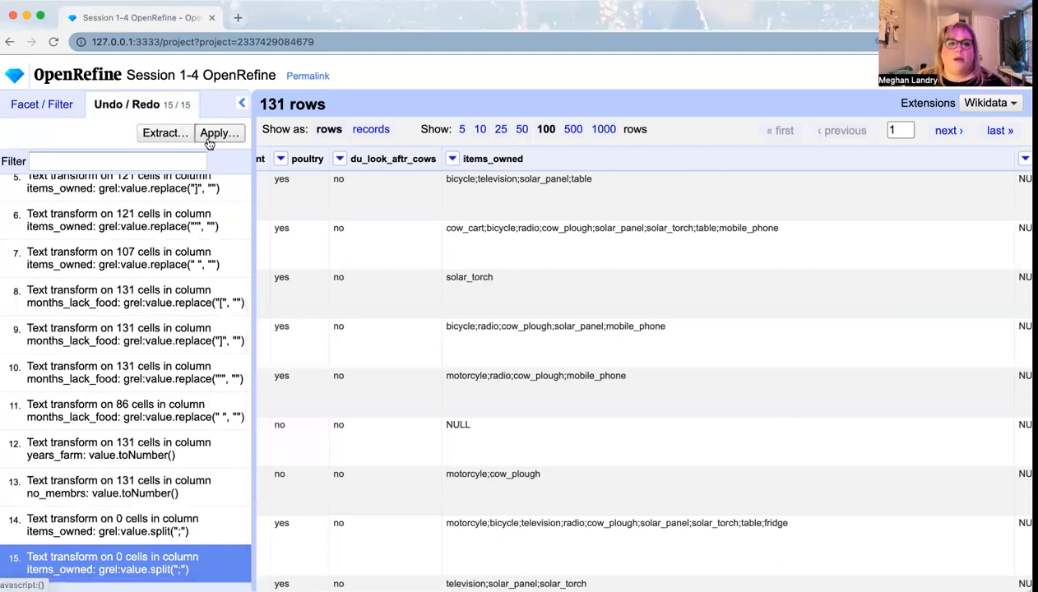
left_click(167, 134)
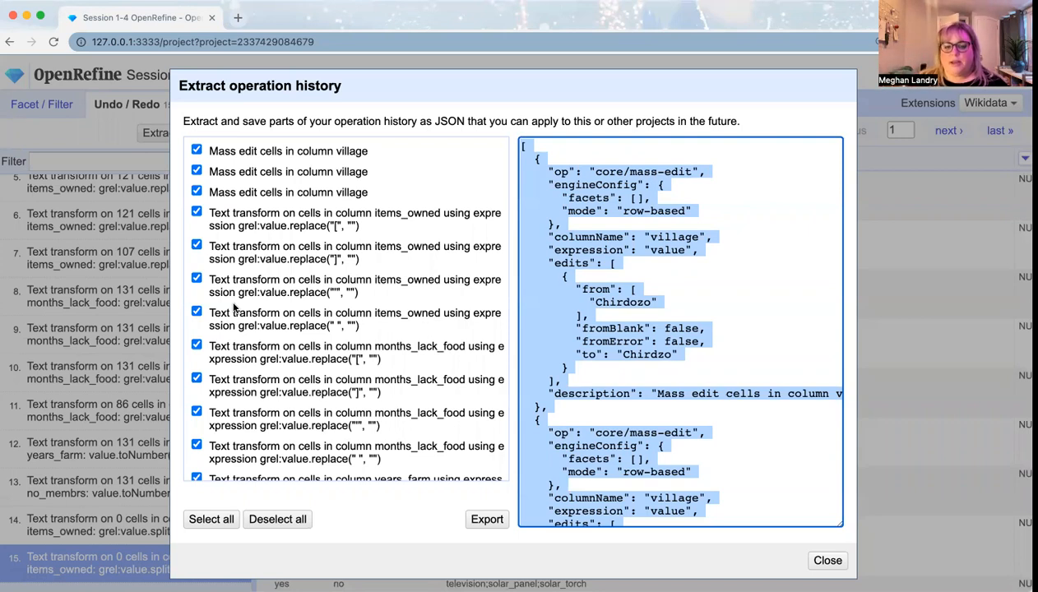
left_click(196, 171)
left_click(196, 171)
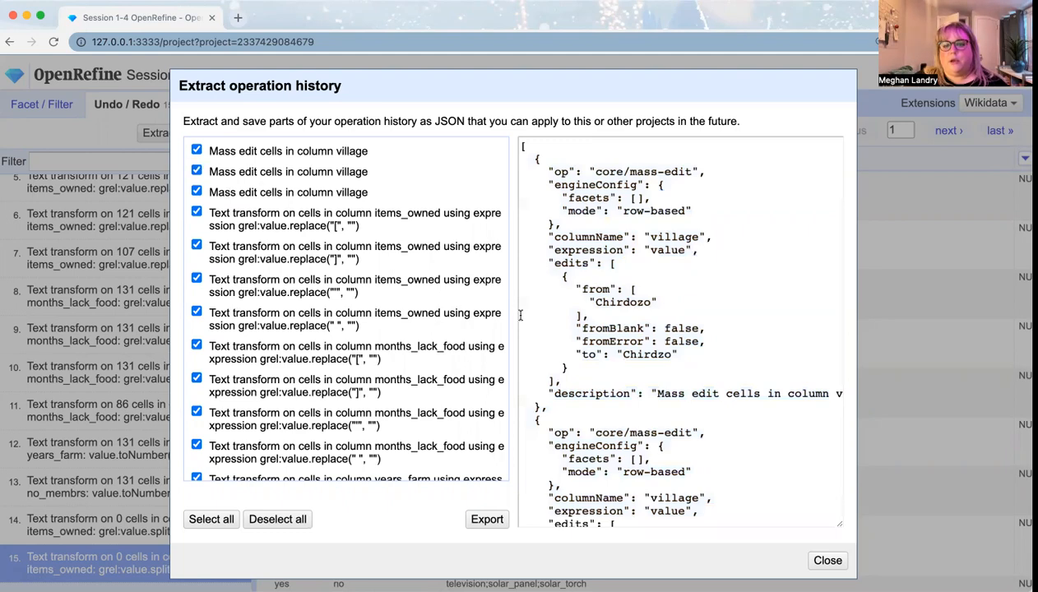
scroll(566, 314, "down", 5)
scroll(566, 315, "down", 20)
scroll(565, 314, "up", 18)
scroll(566, 314, "up", 6)
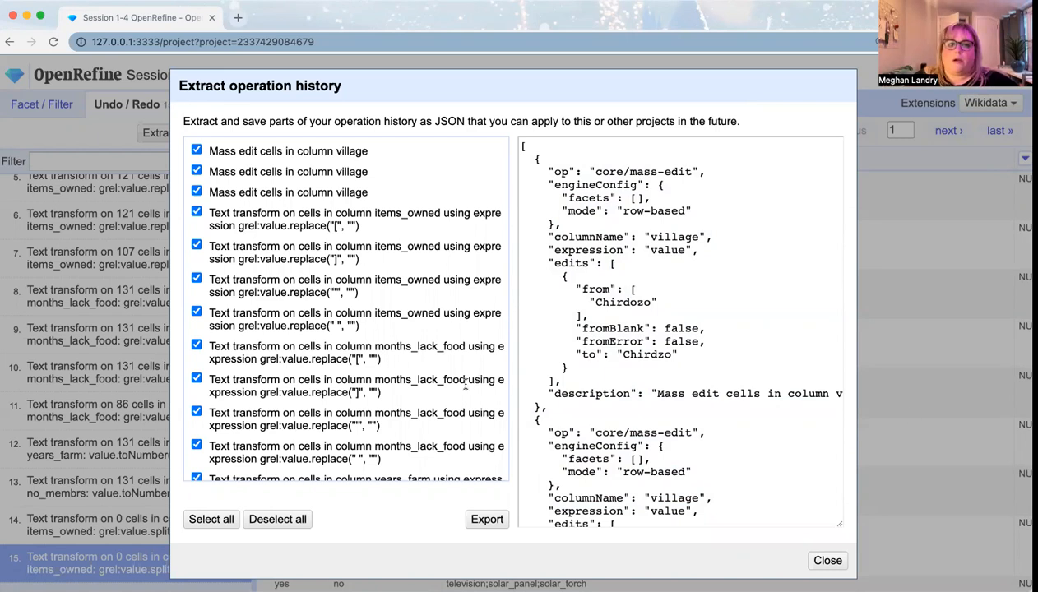
left_click(822, 560)
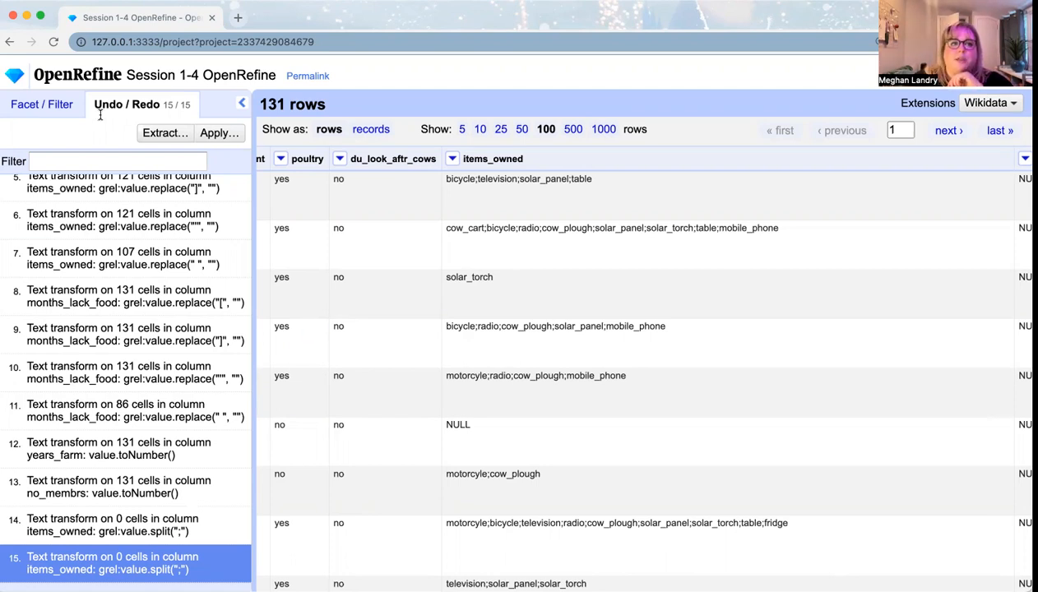
Step: Copy the JSON of the complete operation history, paste it into Apply Operation History and perform the operations
left_click(219, 133)
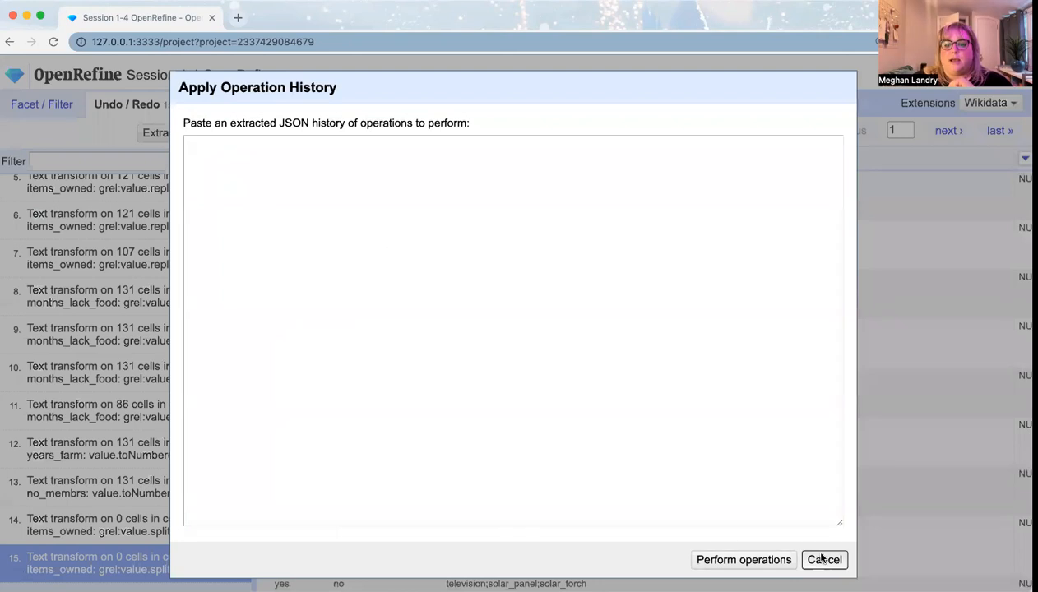
left_click(822, 560)
left_click(165, 133)
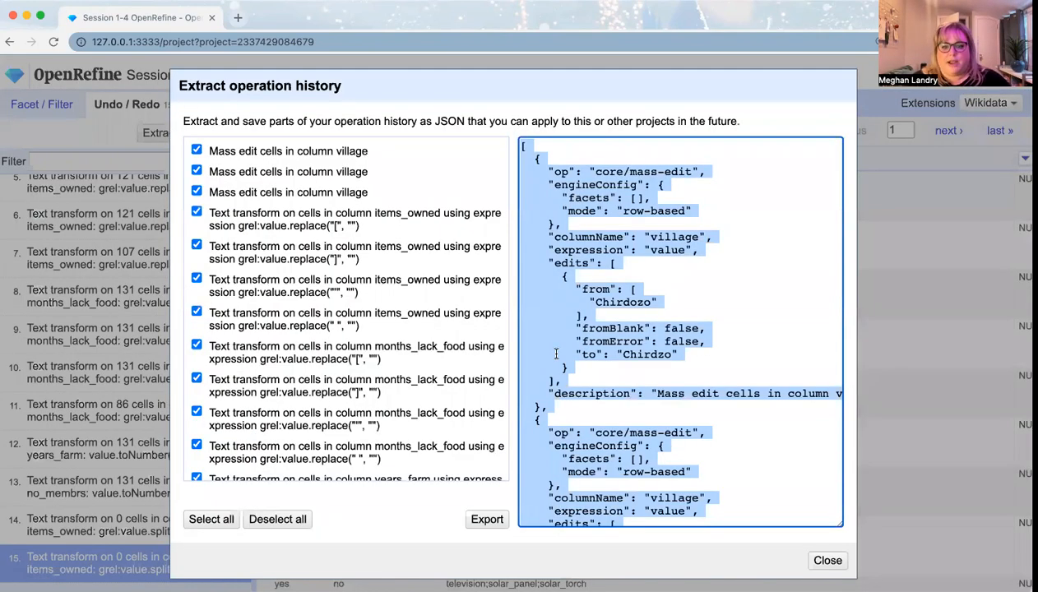
left_click(827, 561)
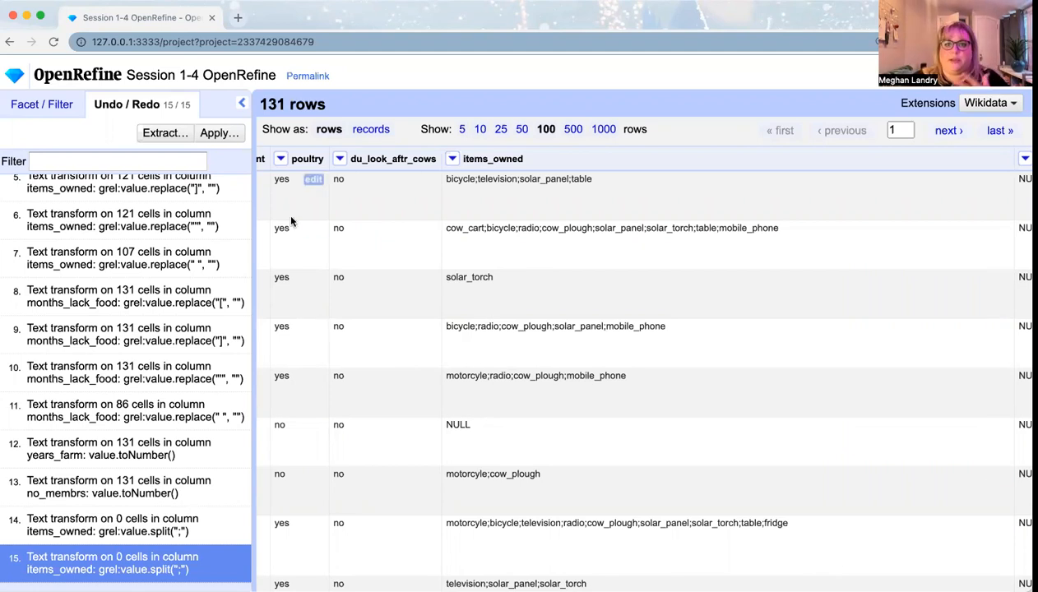
left_click(219, 132)
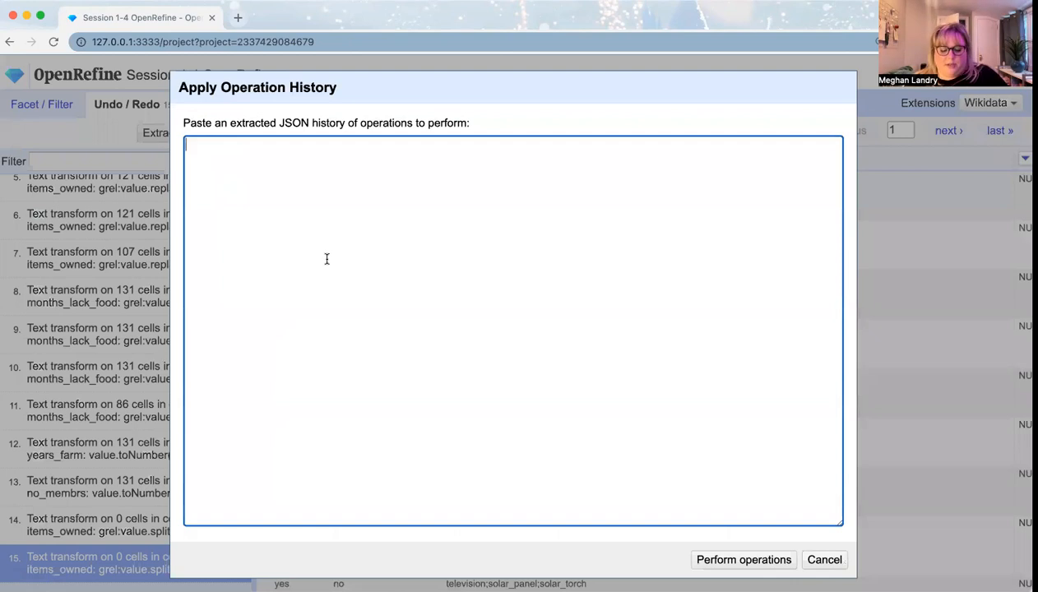
key("super+v")
left_click(739, 560)
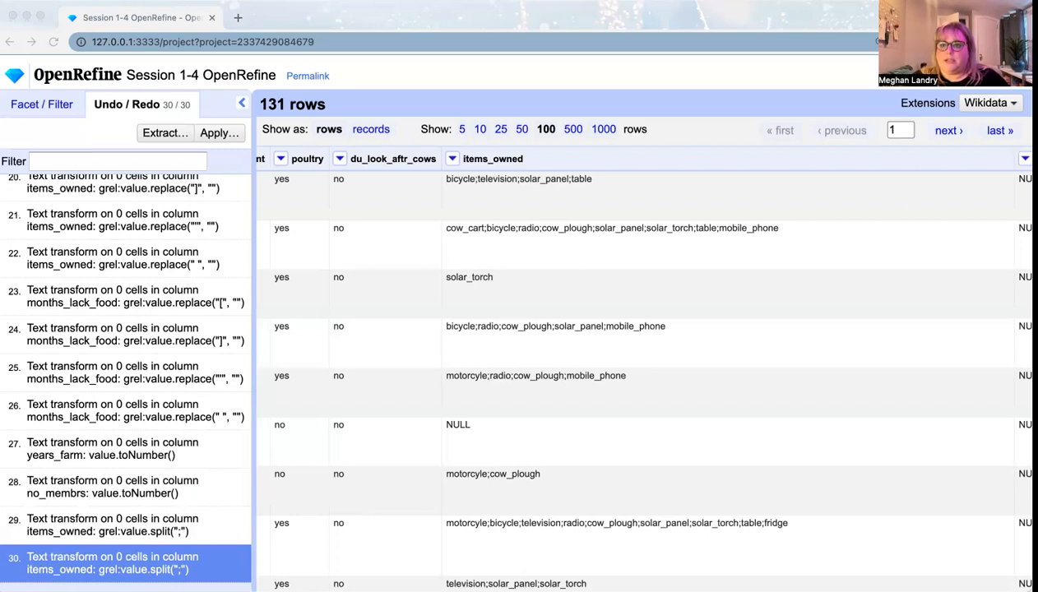
Step: Export the project as an OpenRefine project archive file and export its data as comma-separated values
left_click(974, 79)
left_click(974, 79)
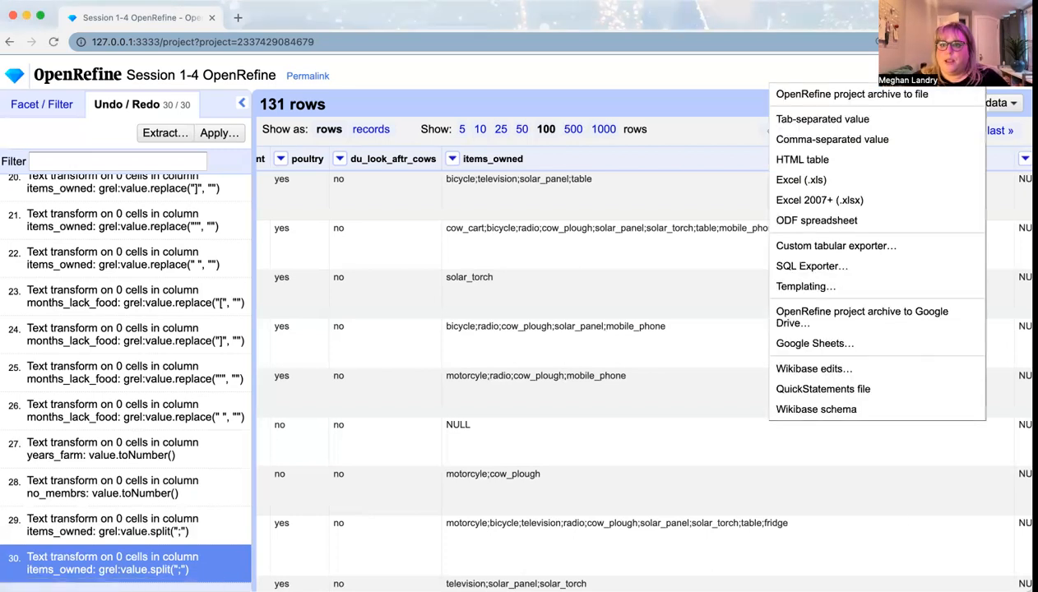
left_click(845, 98)
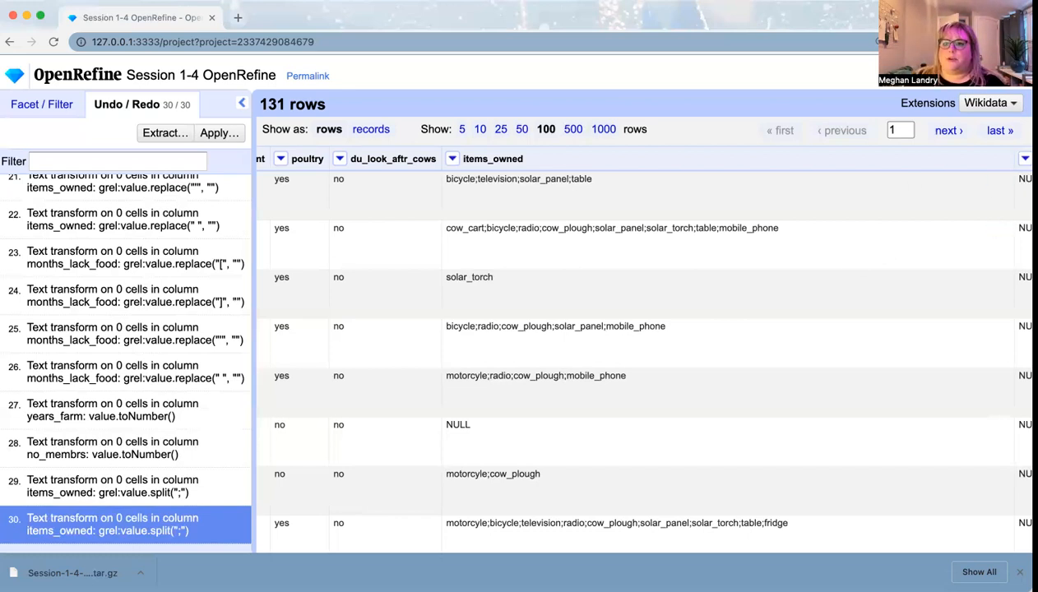
left_click(958, 75)
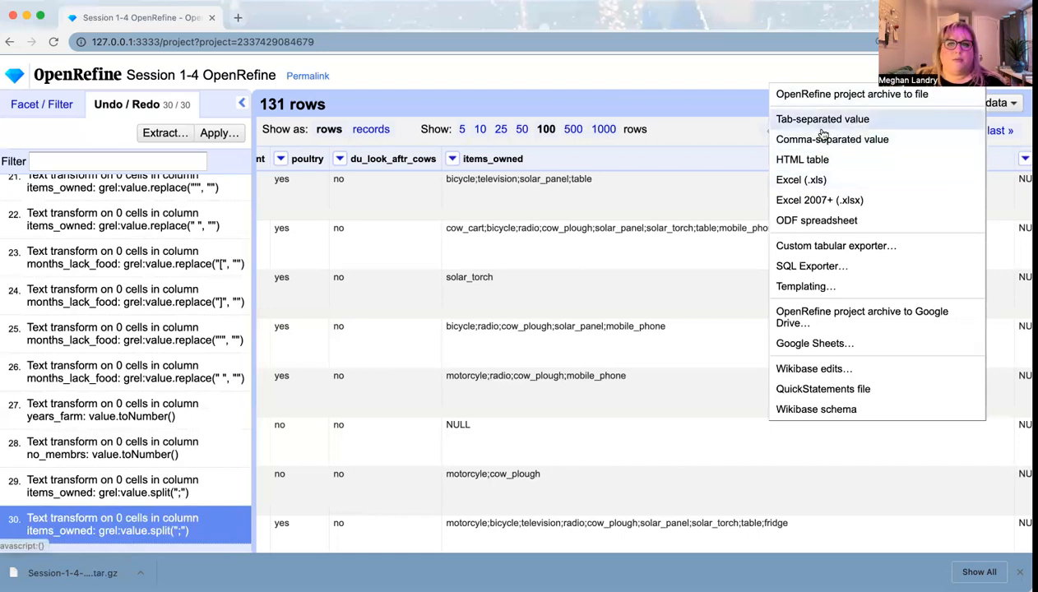
left_click(853, 139)
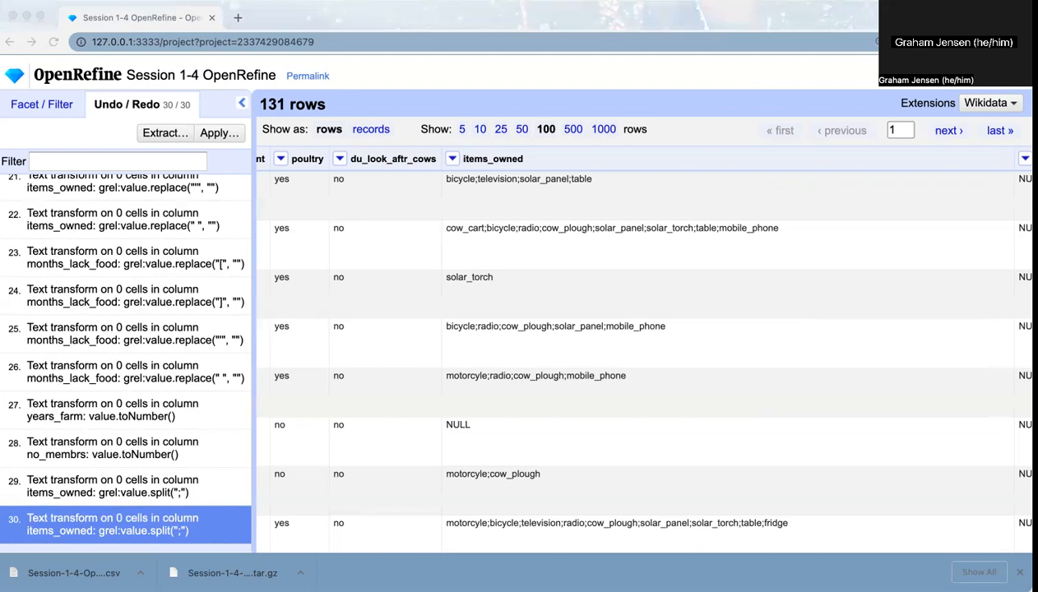
Step: Open the Templating export and look through its row template down to the instanceID column
left_click(958, 76)
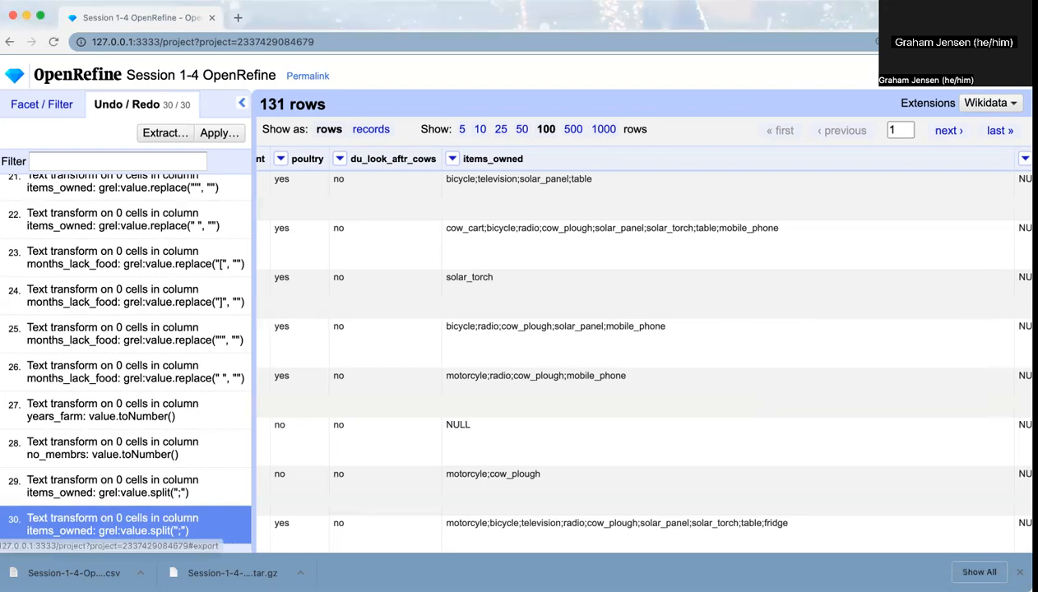
left_click(954, 76)
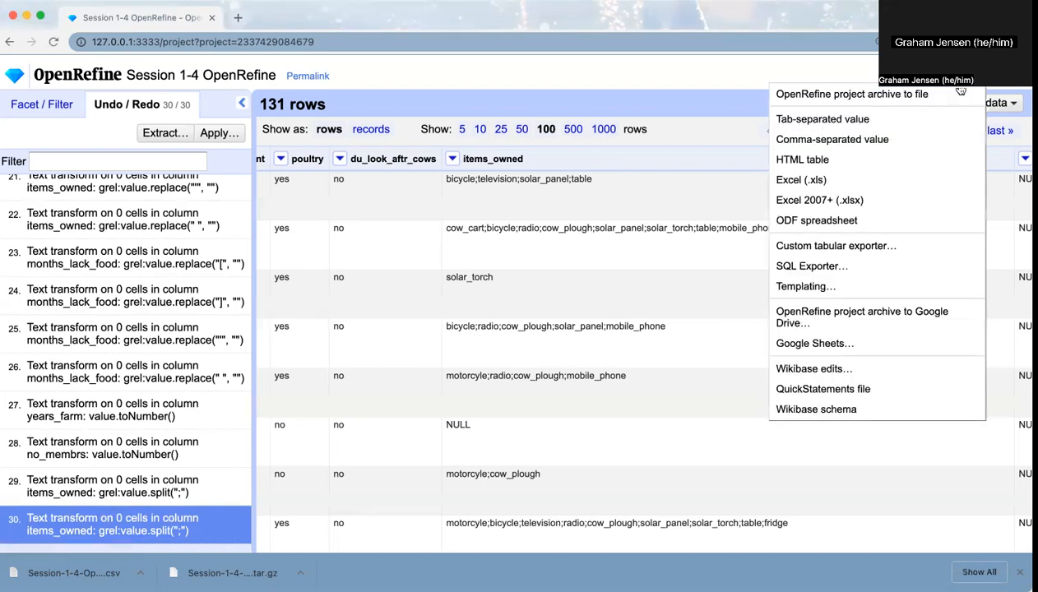
left_click(921, 287)
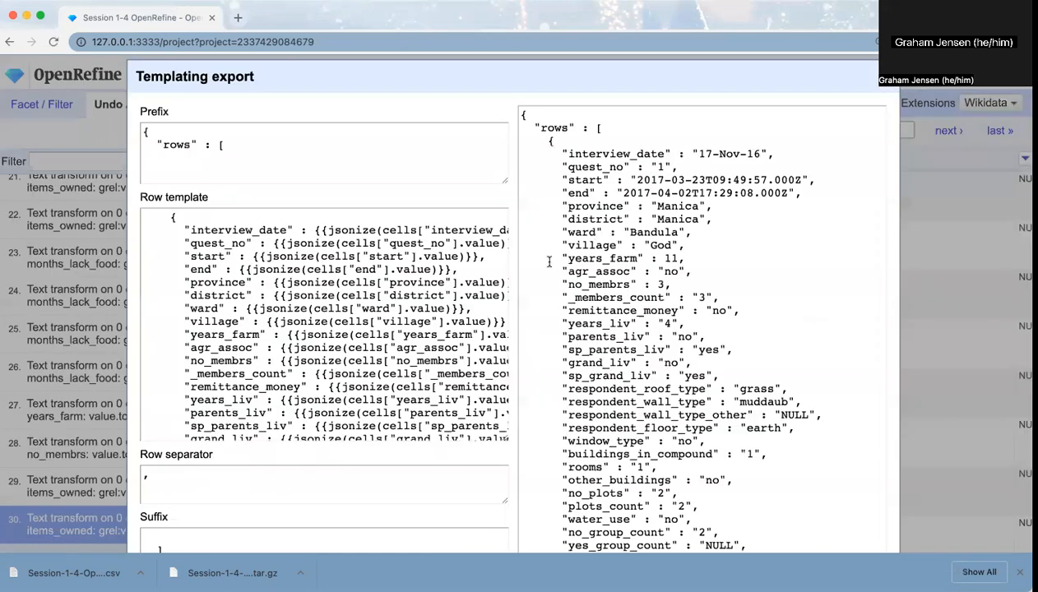
scroll(283, 262, "down", 5)
scroll(284, 261, "up", 5)
scroll(625, 254, "down", 4)
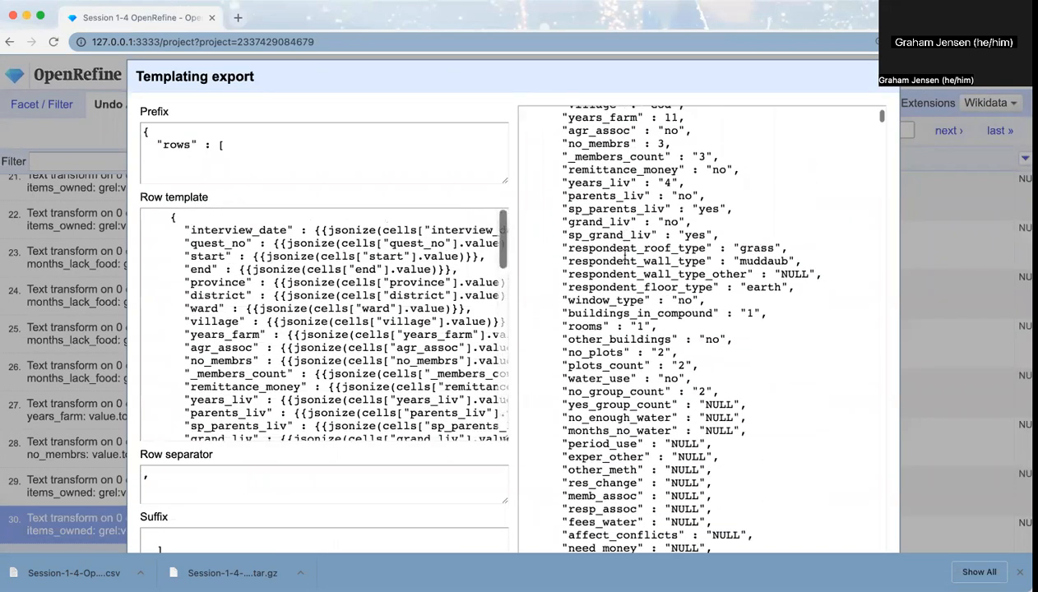
scroll(625, 255, "down", 1)
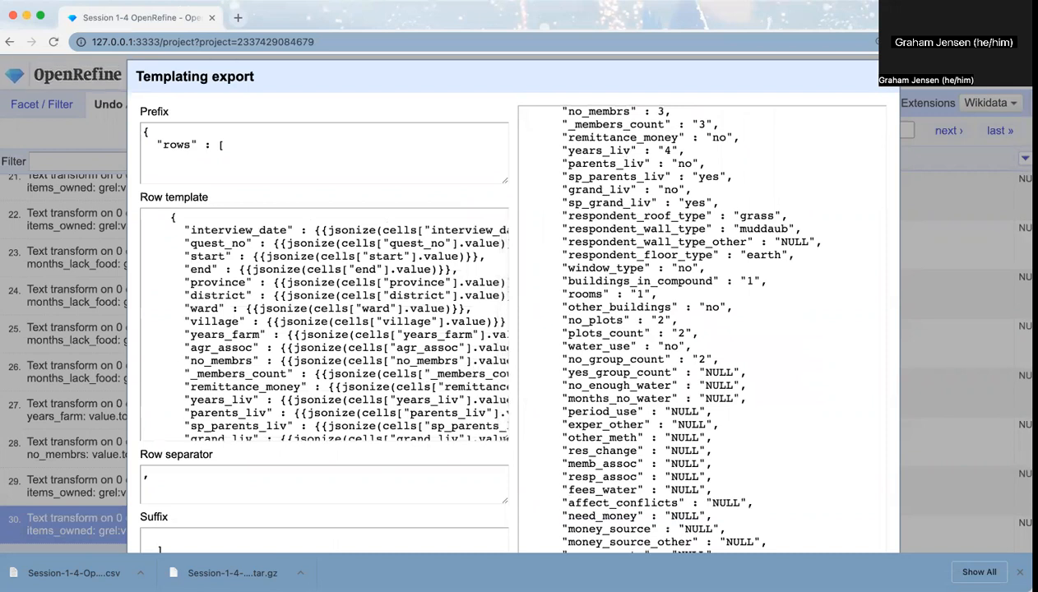
scroll(350, 427, "down", 6)
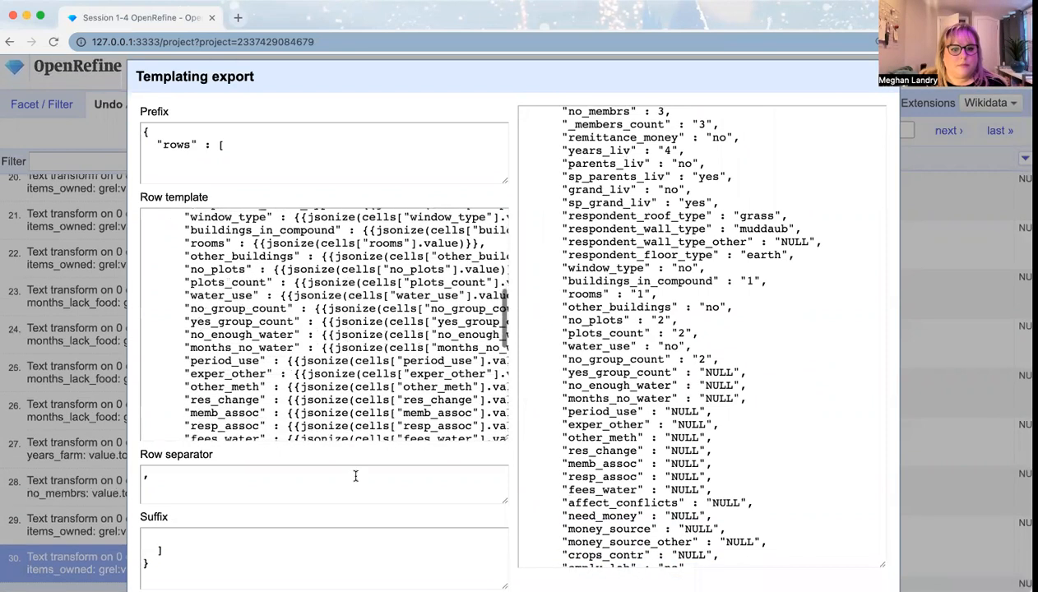
scroll(460, 395, "down", 8)
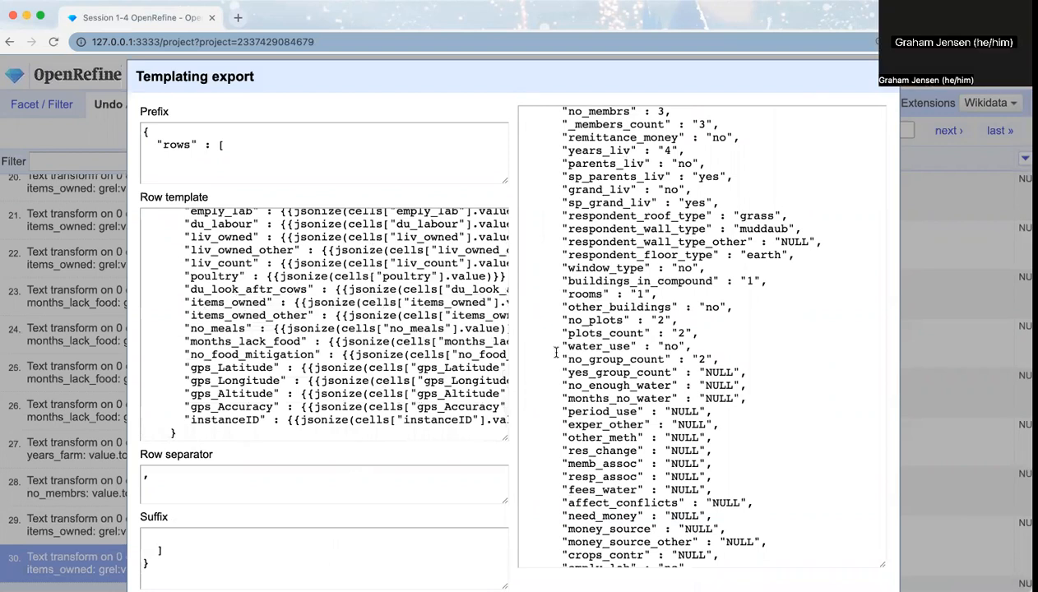
Step: Examine the JSON preview of the templating export across several rows and compare it with the row template
scroll(555, 352, "up", 5)
scroll(559, 356, "down", 1)
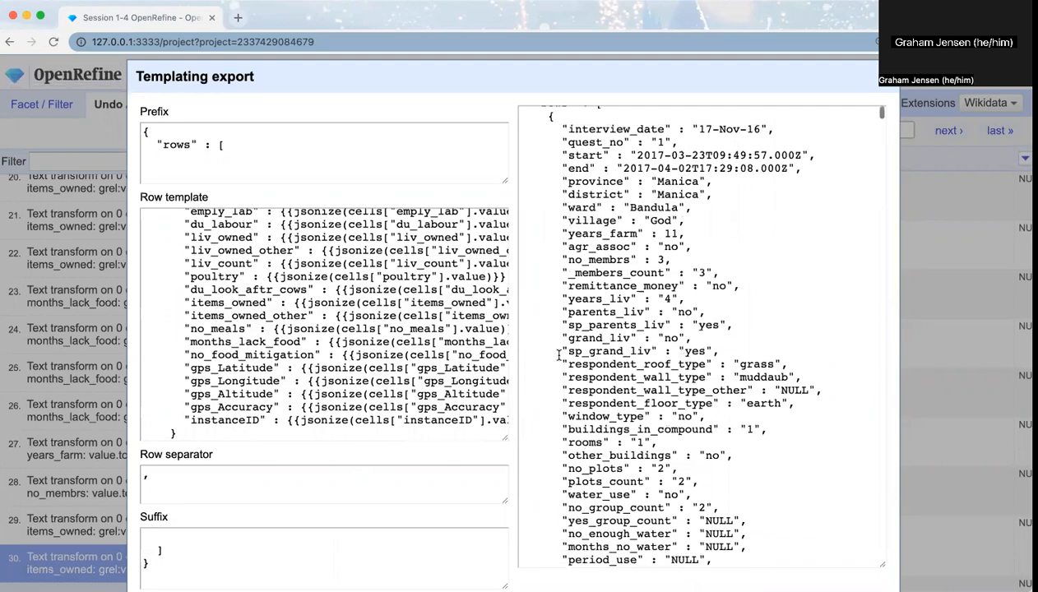
scroll(558, 355, "down", 20)
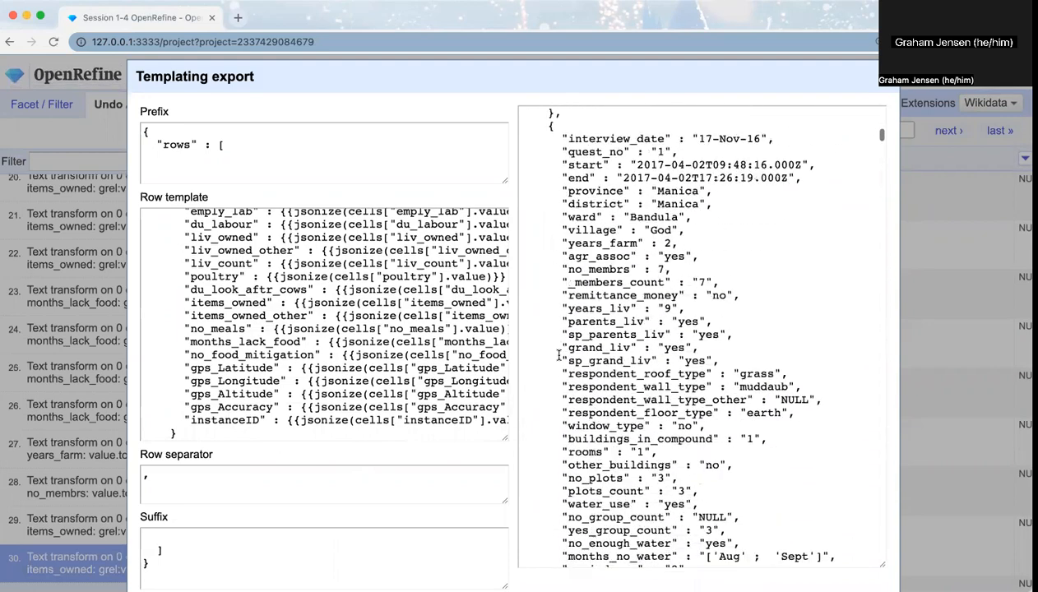
scroll(558, 354, "down", 20)
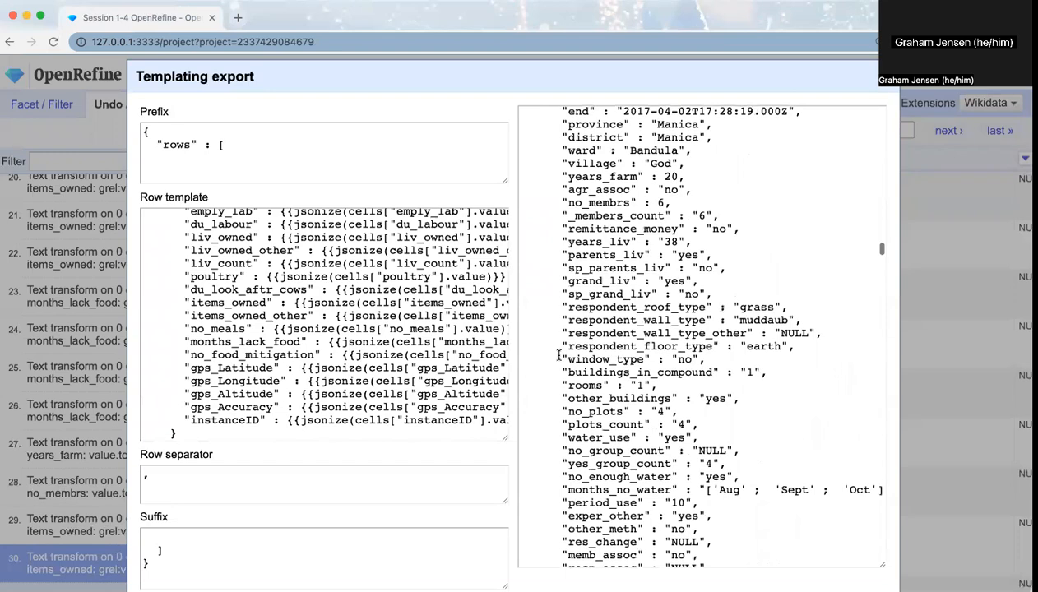
scroll(558, 355, "down", 20)
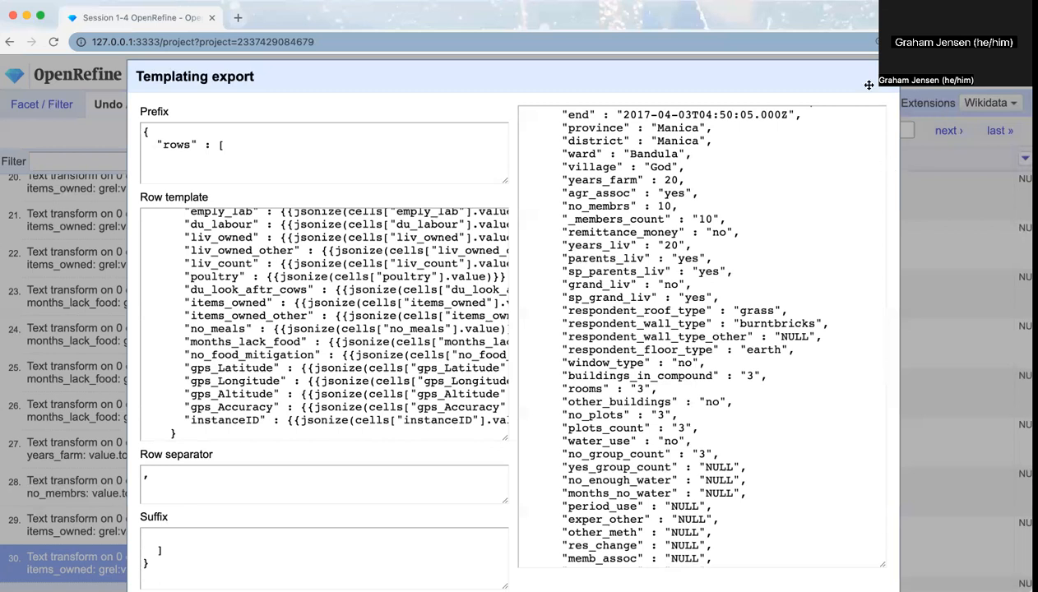
scroll(681, 238, "up", 10)
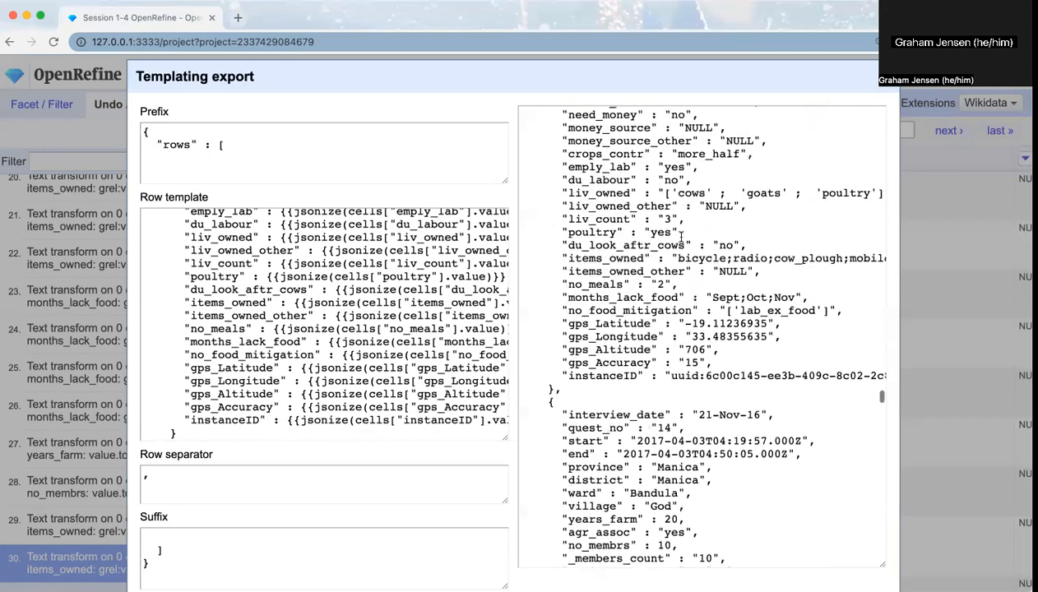
scroll(681, 238, "up", 20)
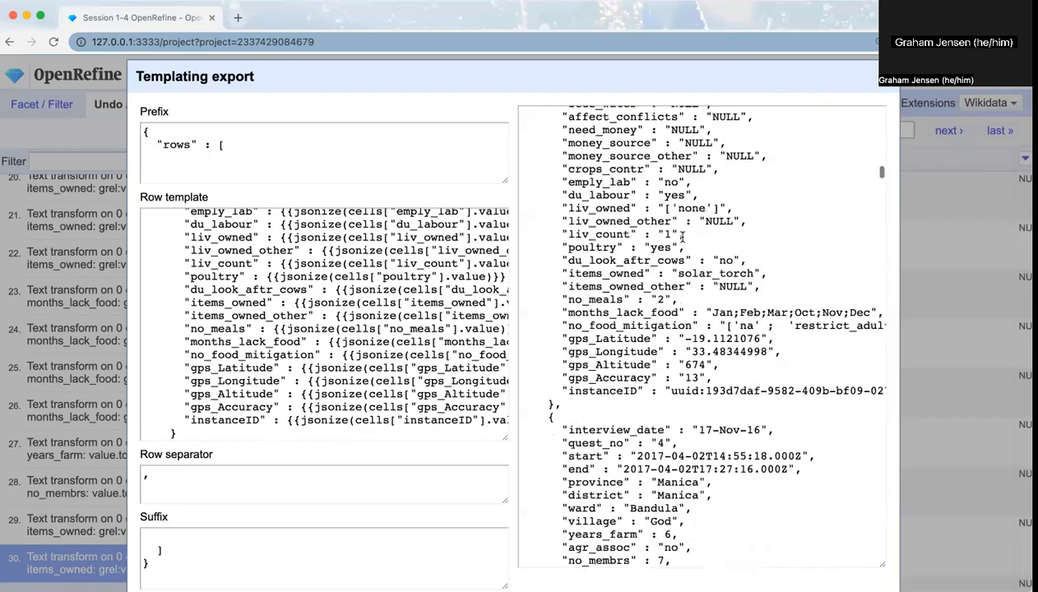
scroll(681, 237, "down", 2)
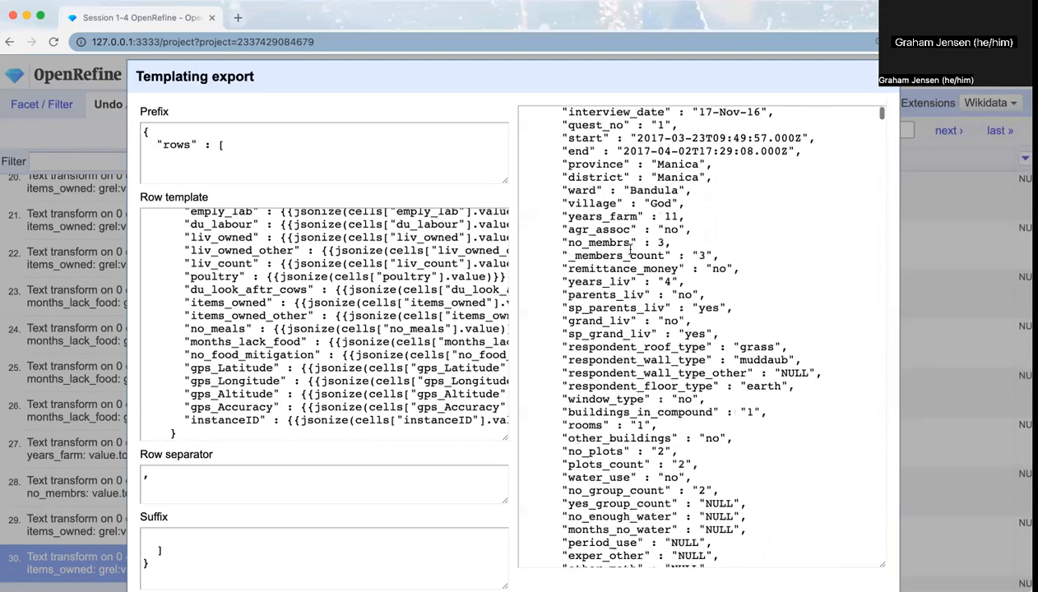
scroll(365, 283, "up", 10)
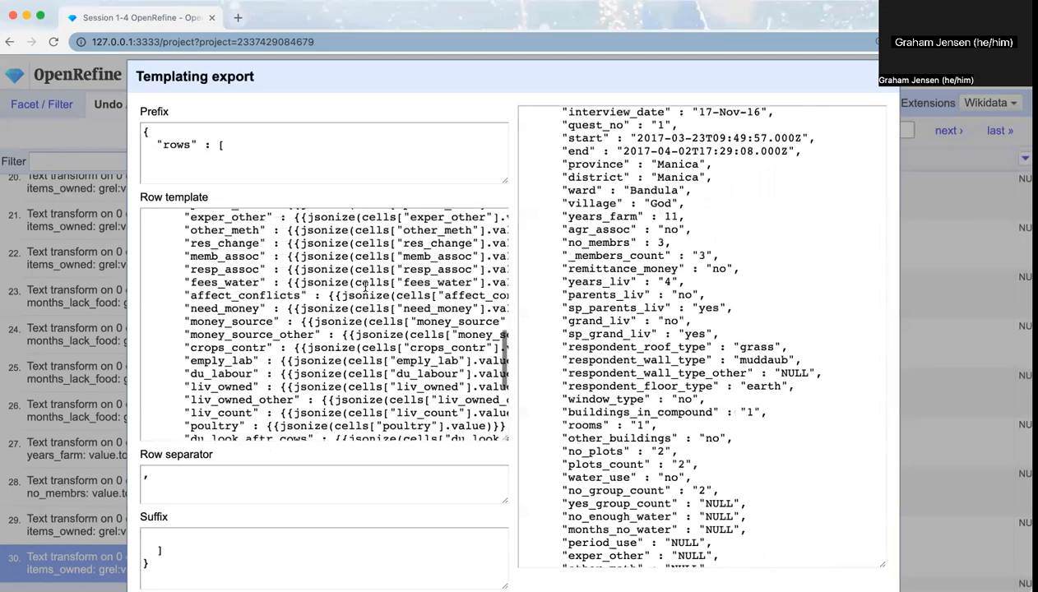
scroll(365, 285, "down", 15)
scroll(365, 285, "up", 15)
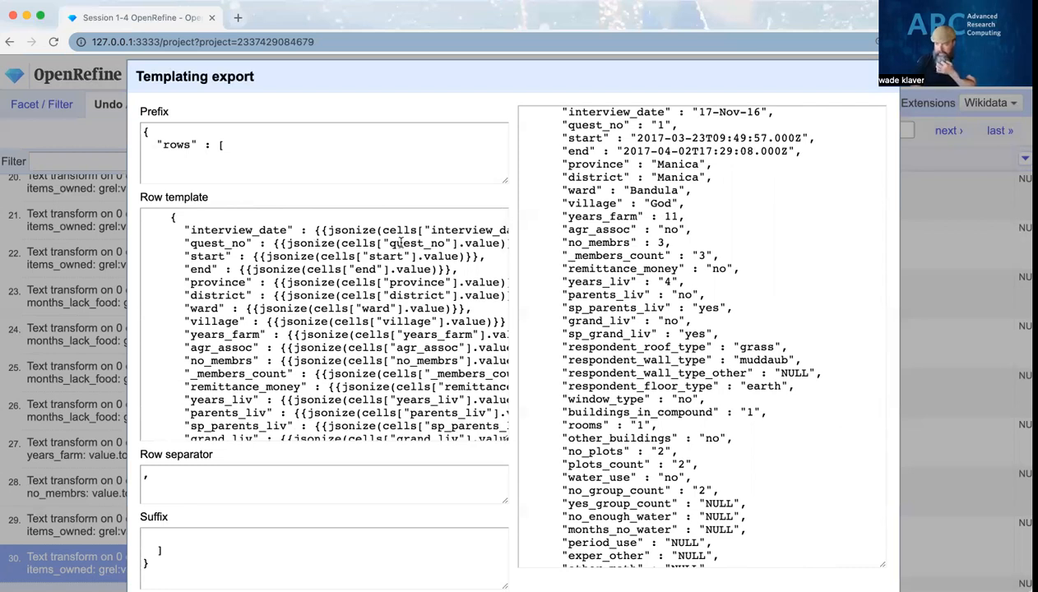
scroll(771, 266, "up", 1)
scroll(766, 267, "down", 14)
scroll(766, 267, "down", 20)
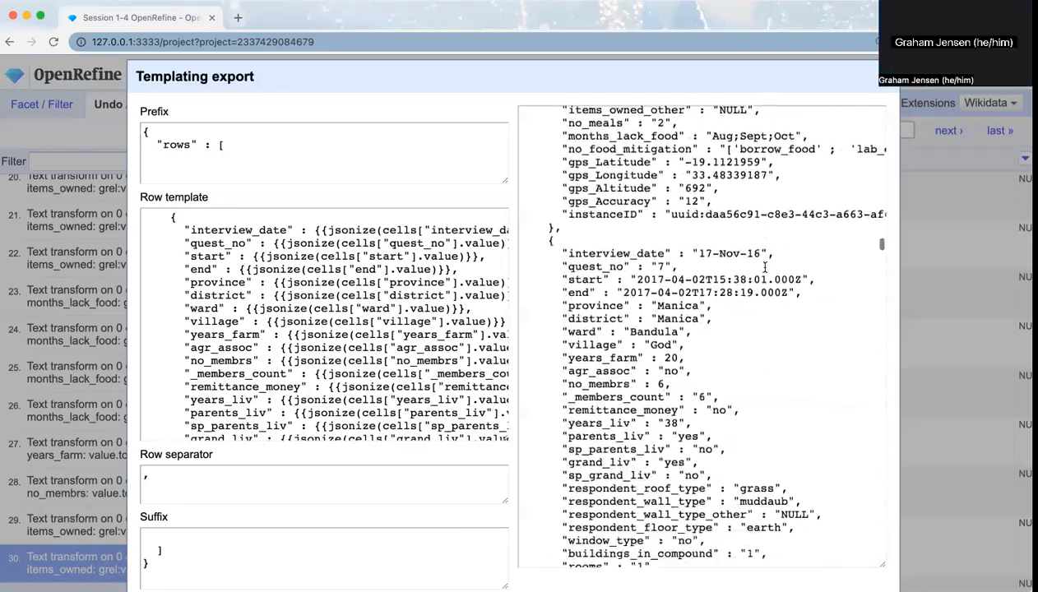
scroll(764, 267, "down", 20)
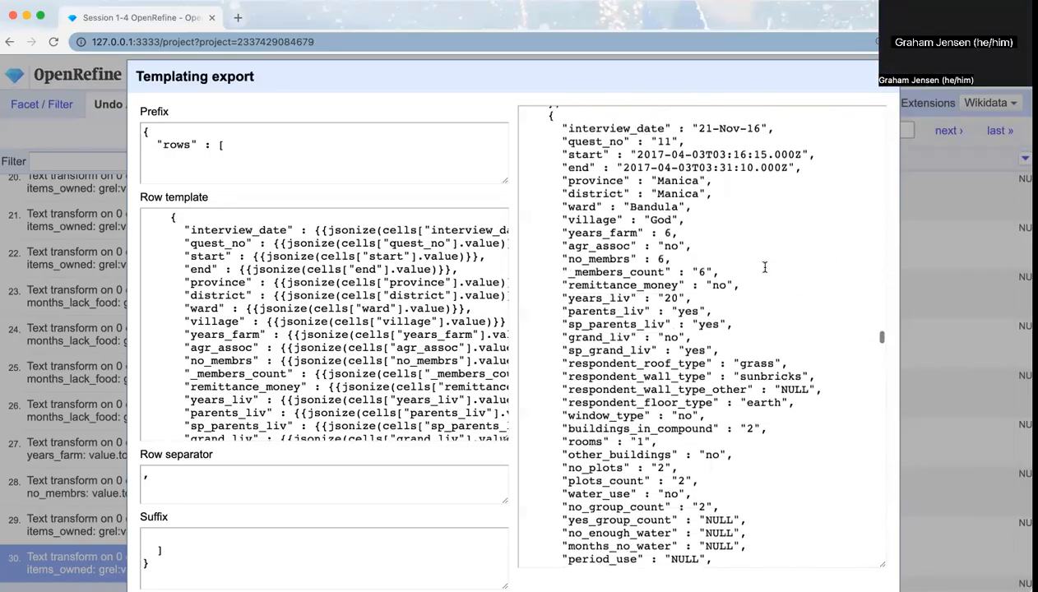
scroll(765, 267, "down", 10)
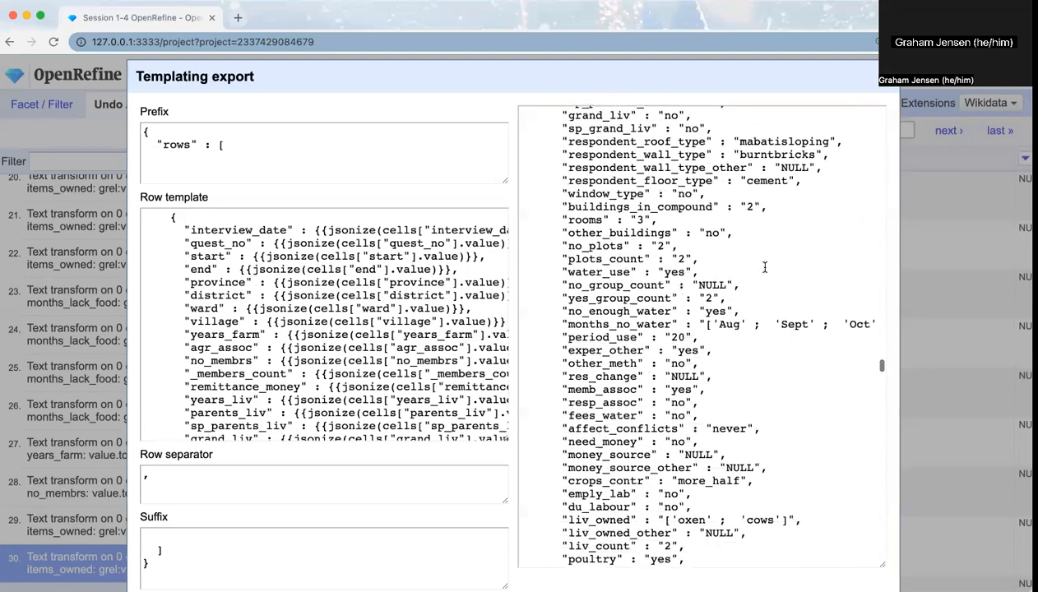
scroll(765, 267, "down", 1)
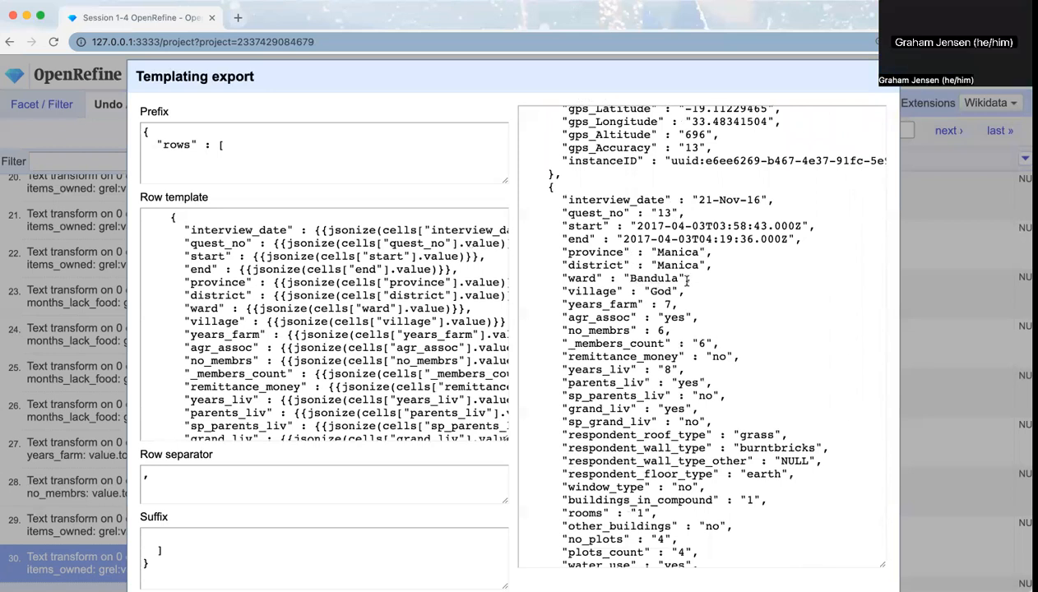
scroll(687, 280, "down", 15)
scroll(687, 279, "up", 5)
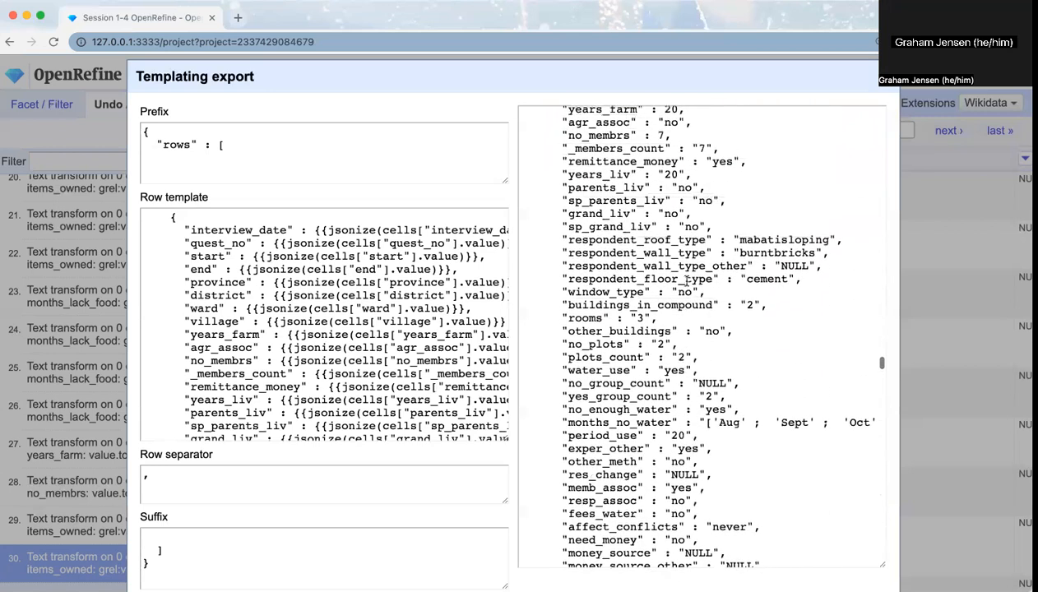
scroll(685, 280, "up", 3)
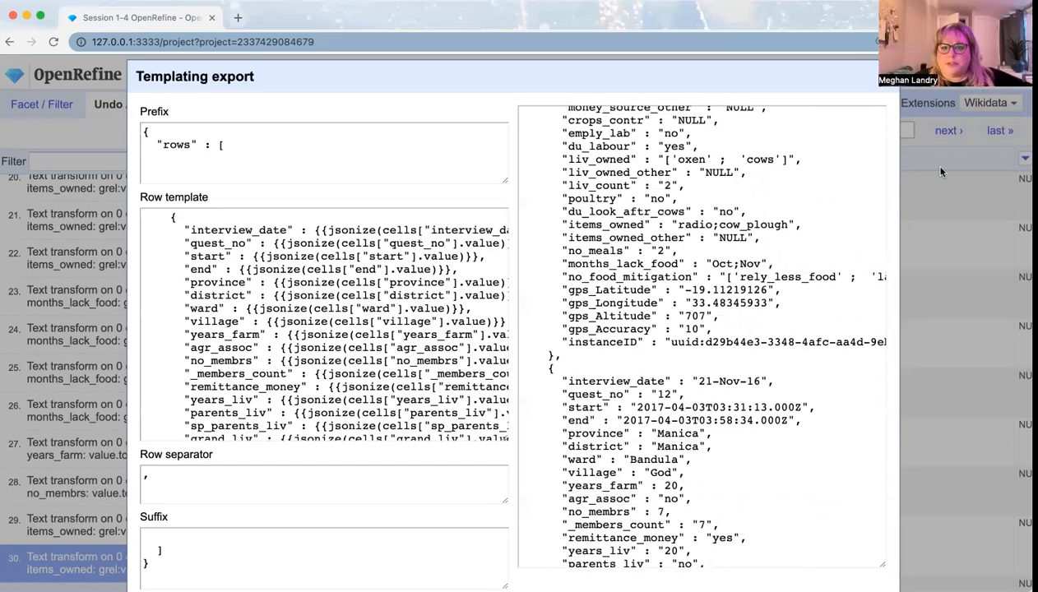
scroll(779, 195, "up", 15)
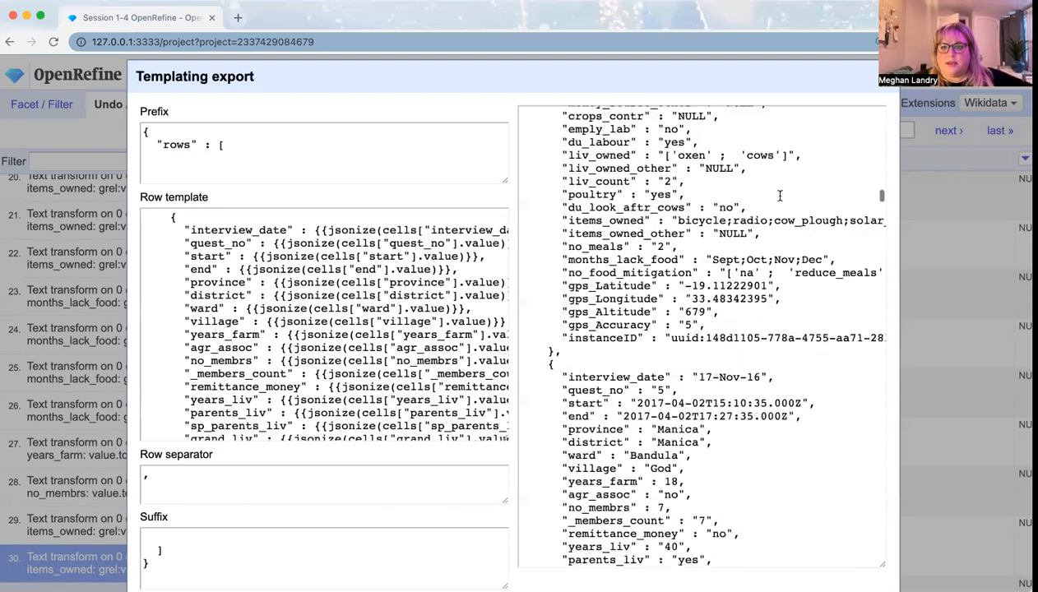
right_click(411, 56)
key("Escape")
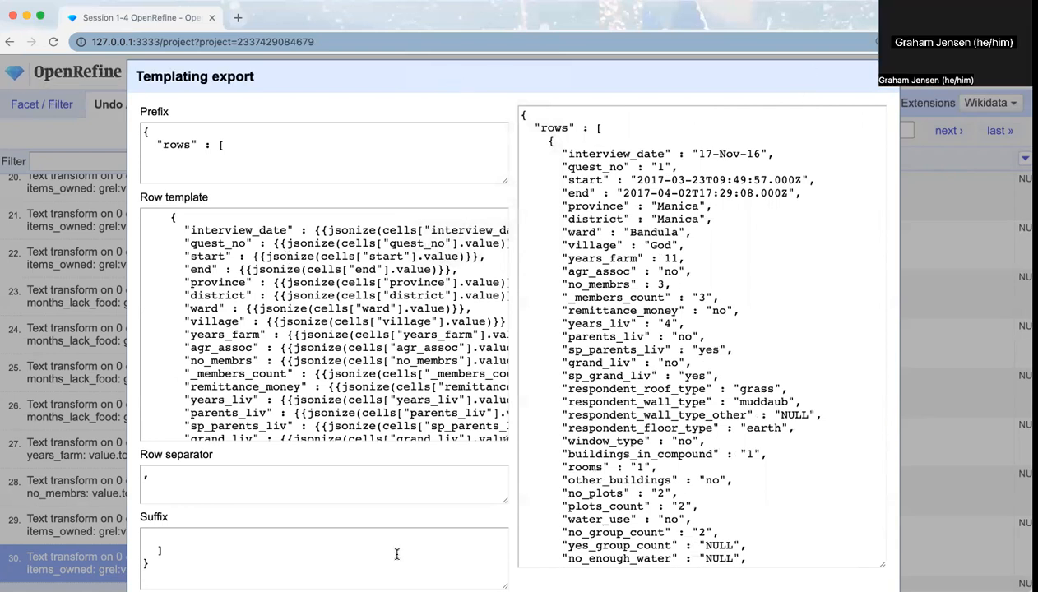
scroll(592, 564, "down", 10)
scroll(594, 565, "down", 15)
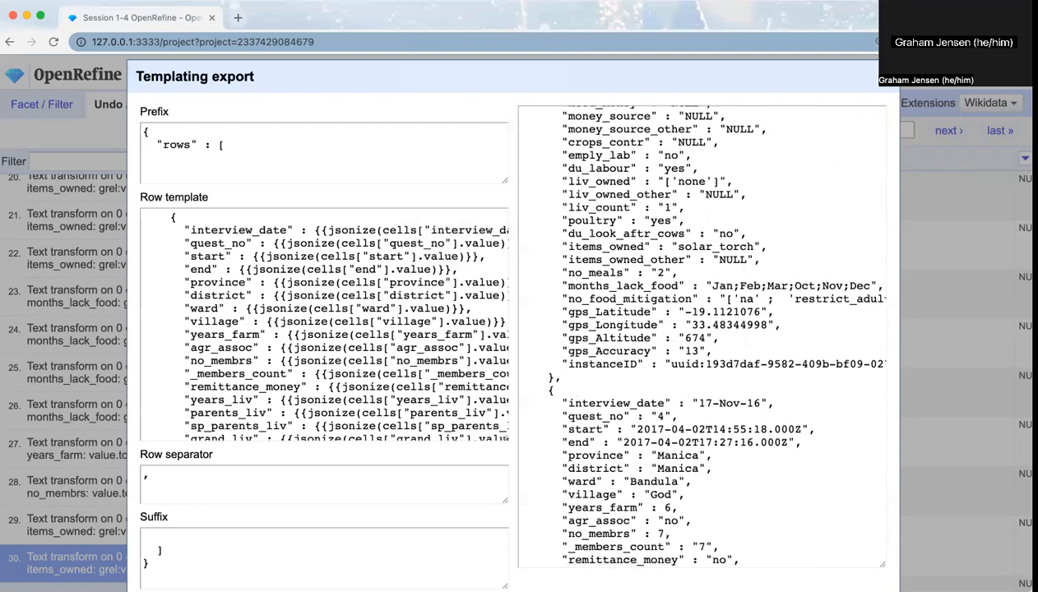
Step: Reduce the browser zoom to 110% and export the data with the default JSON row template
left_click(1020, 41)
left_click(918, 191)
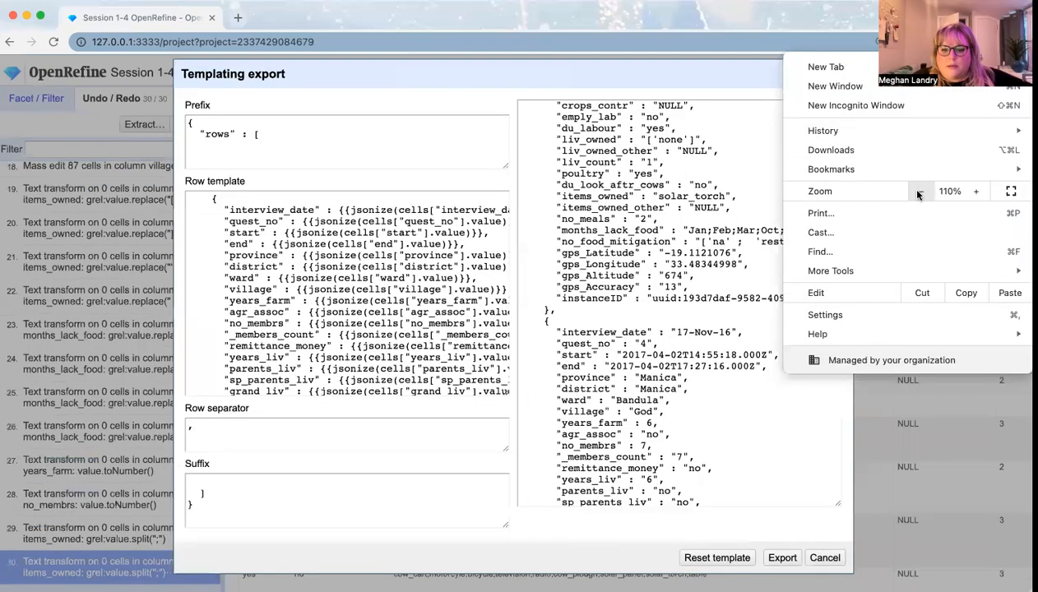
left_click(805, 505)
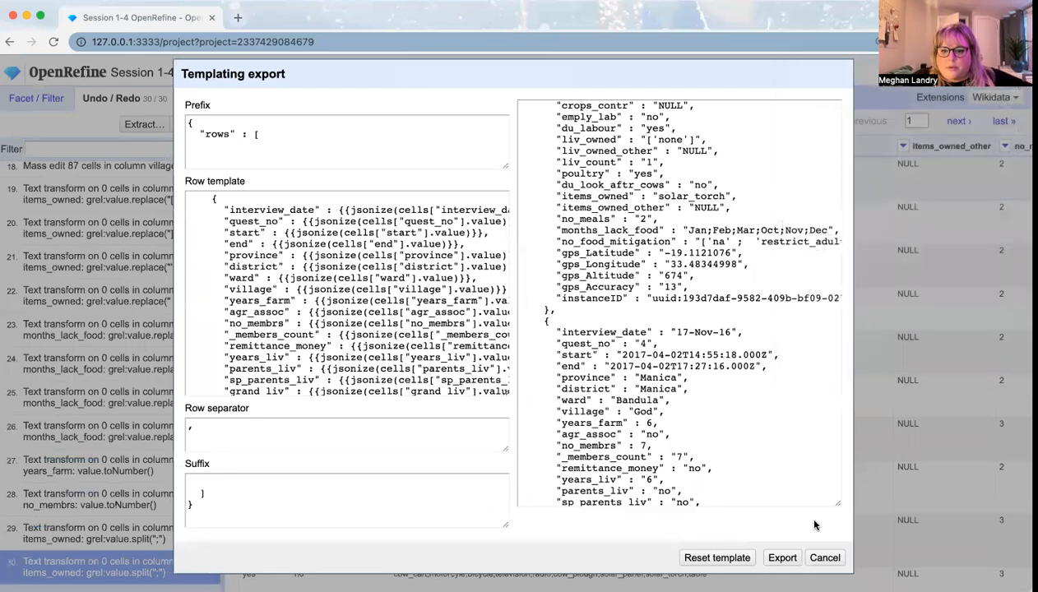
left_click(782, 558)
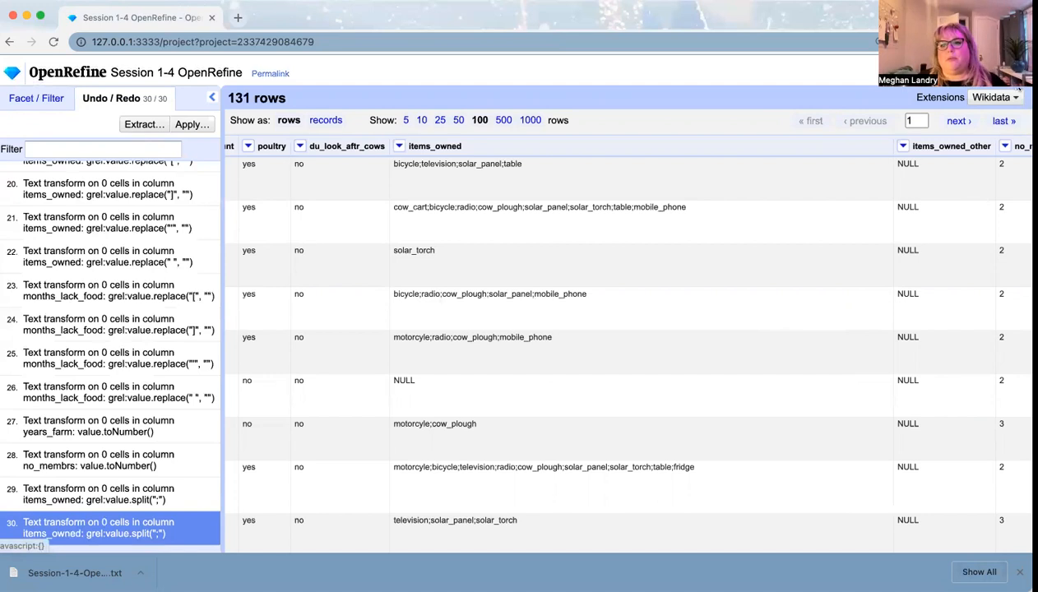
Step: Reopen the Templating export and look through the row template's column entries to the end
left_click(1003, 72)
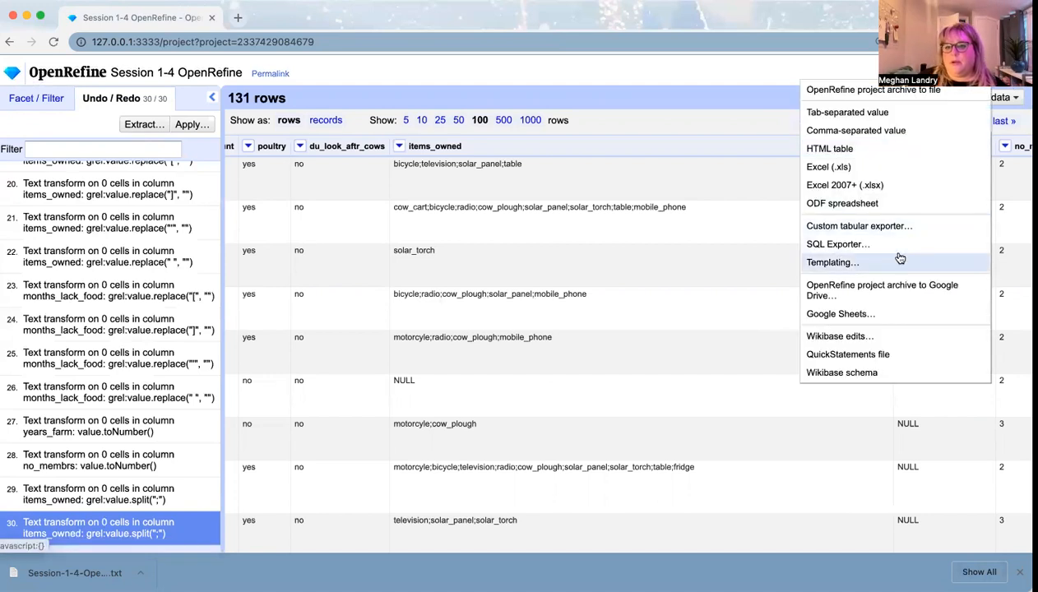
left_click(900, 261)
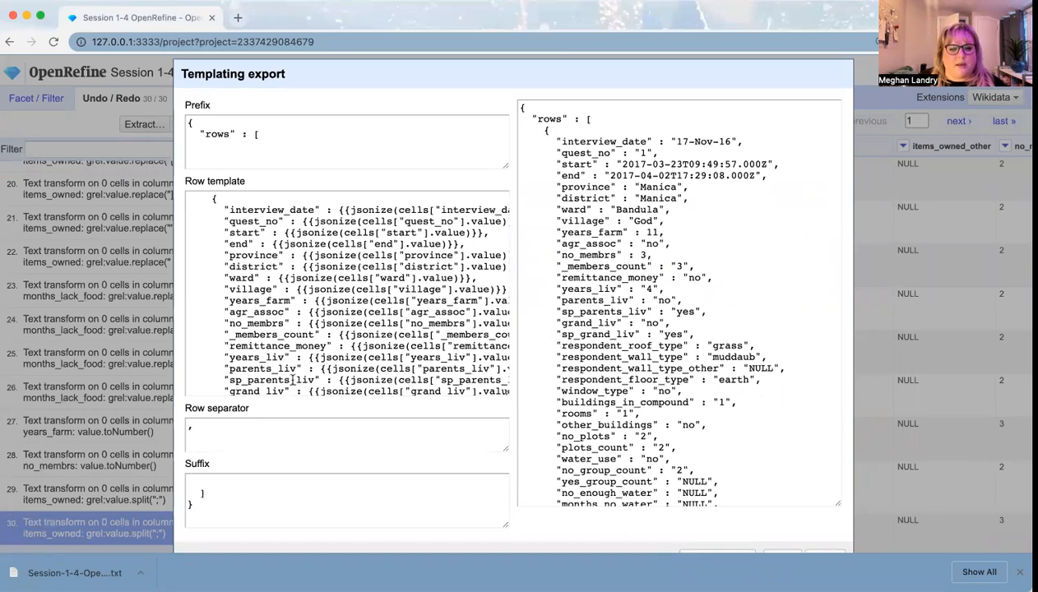
scroll(292, 380, "down", 10)
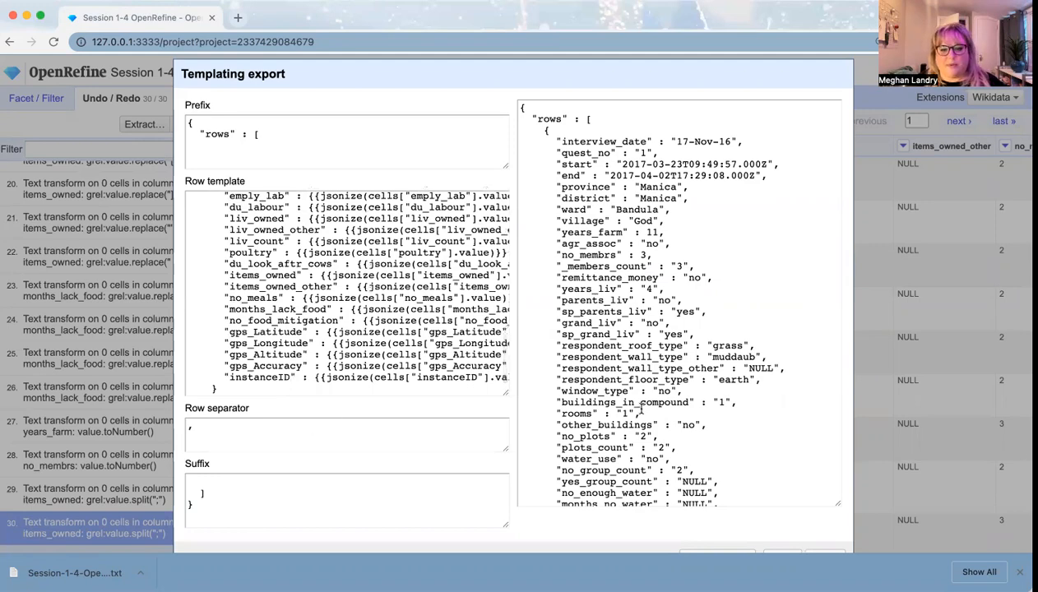
Step: Examine the JSON preview past the first record and return to its beginning
scroll(633, 406, "down", 10)
scroll(641, 411, "up", 5)
scroll(641, 411, "down", 1)
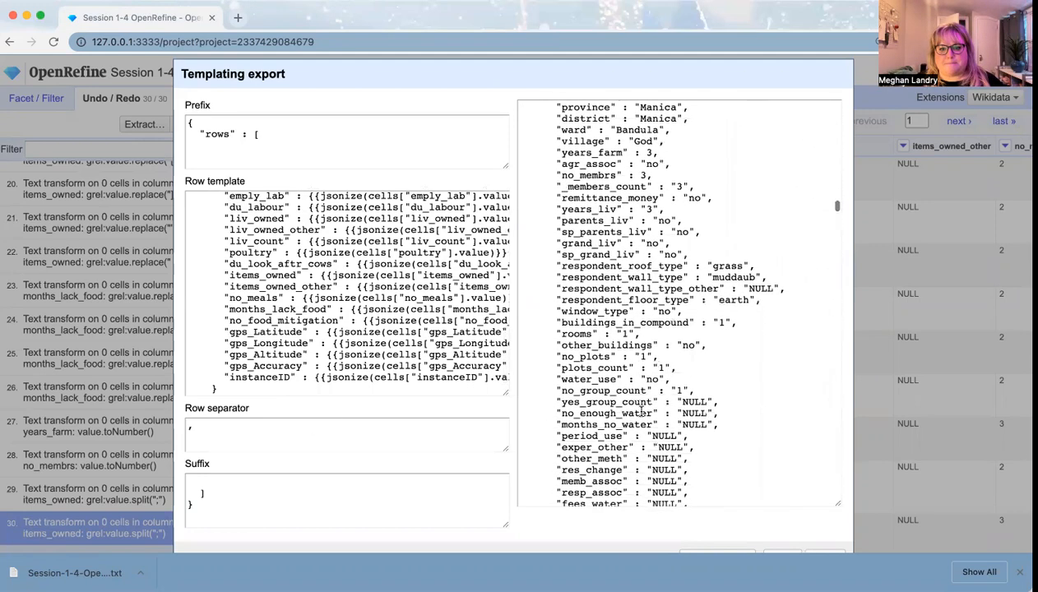
scroll(641, 411, "up", 10)
scroll(640, 411, "up", 15)
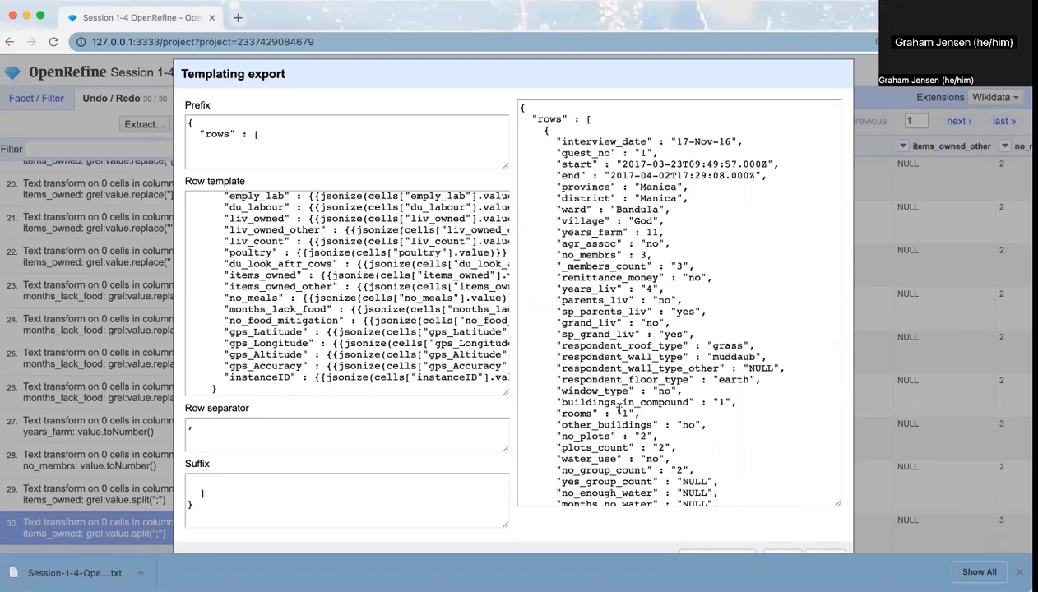
Step: Review the row template back up to interview_date, check the first record's preview down to items_owned, and close the Templating export without exporting
scroll(313, 362, "up", 6)
scroll(314, 361, "down", 3)
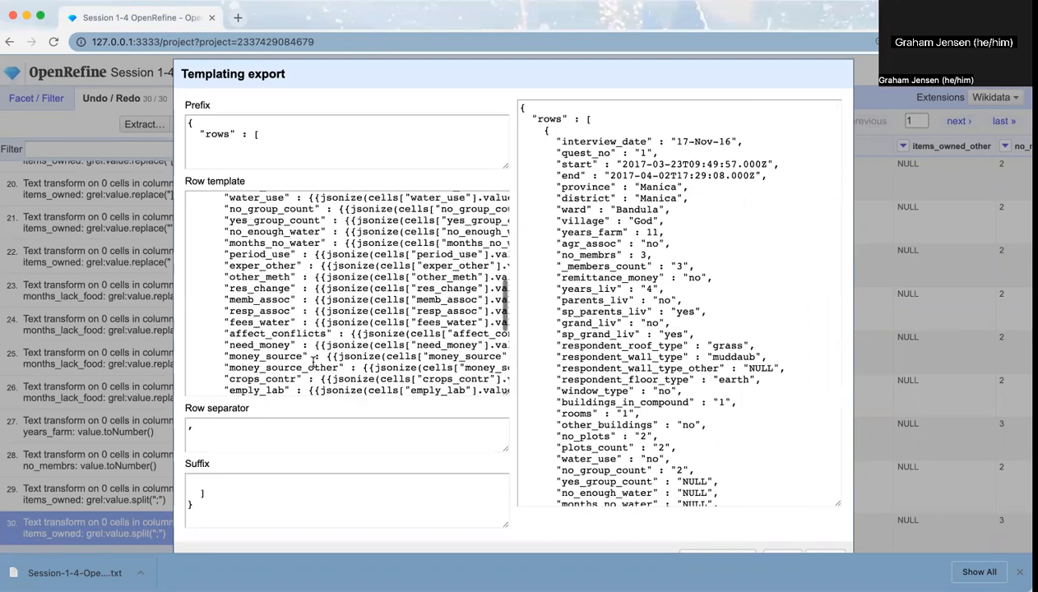
scroll(313, 362, "down", 4)
scroll(313, 362, "up", 10)
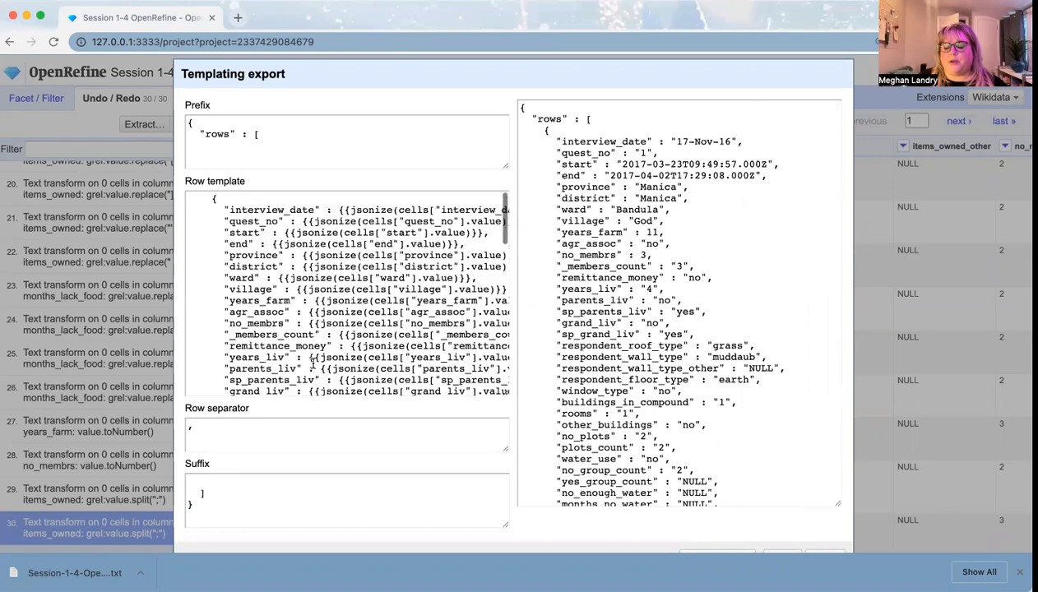
scroll(312, 362, "down", 4)
scroll(312, 364, "up", 2)
scroll(312, 364, "up", 5)
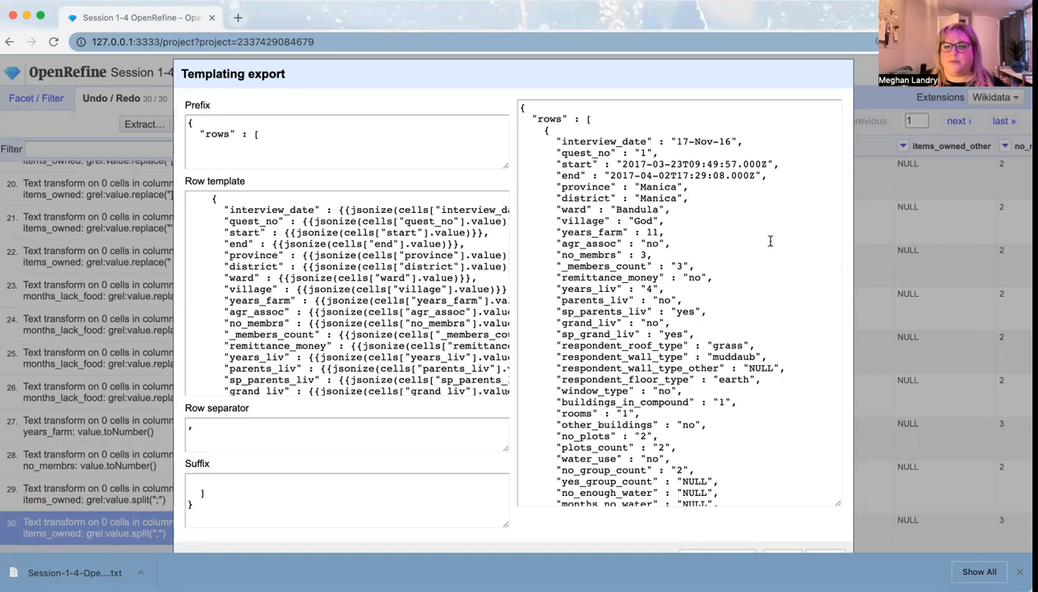
scroll(788, 306, "down", 5)
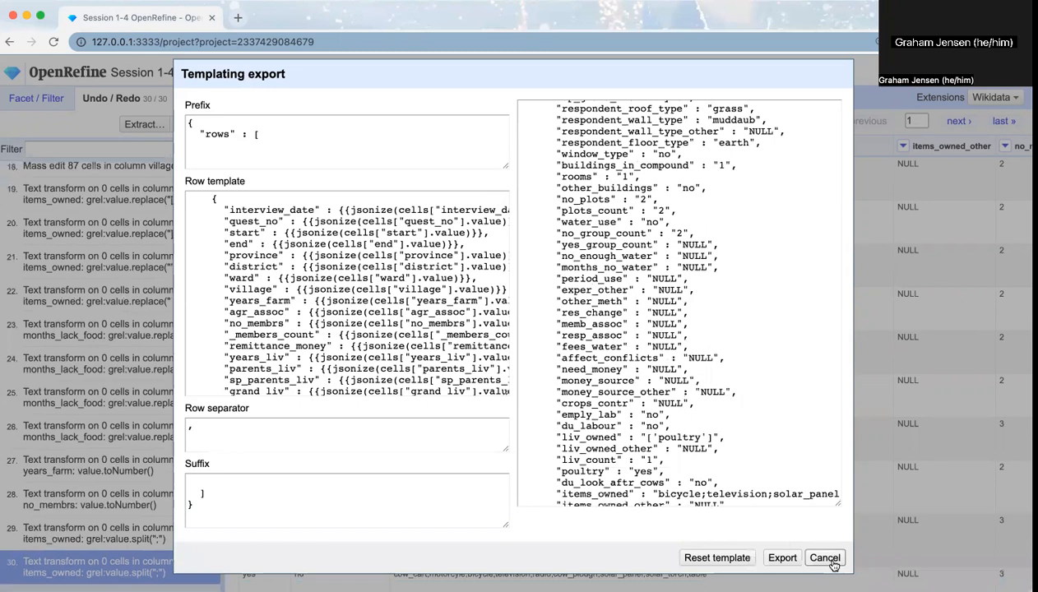
left_click(827, 560)
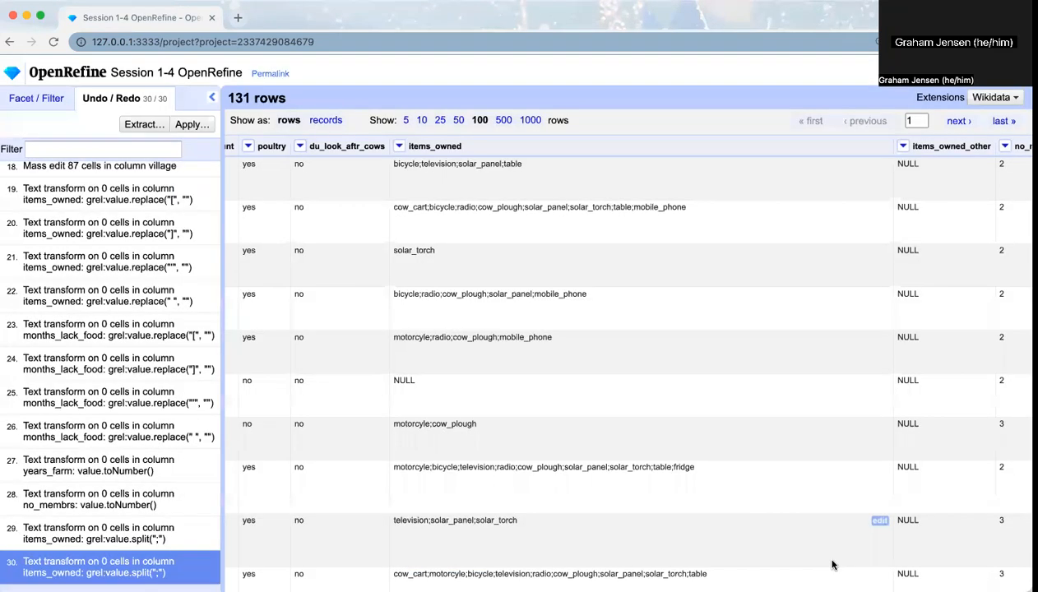